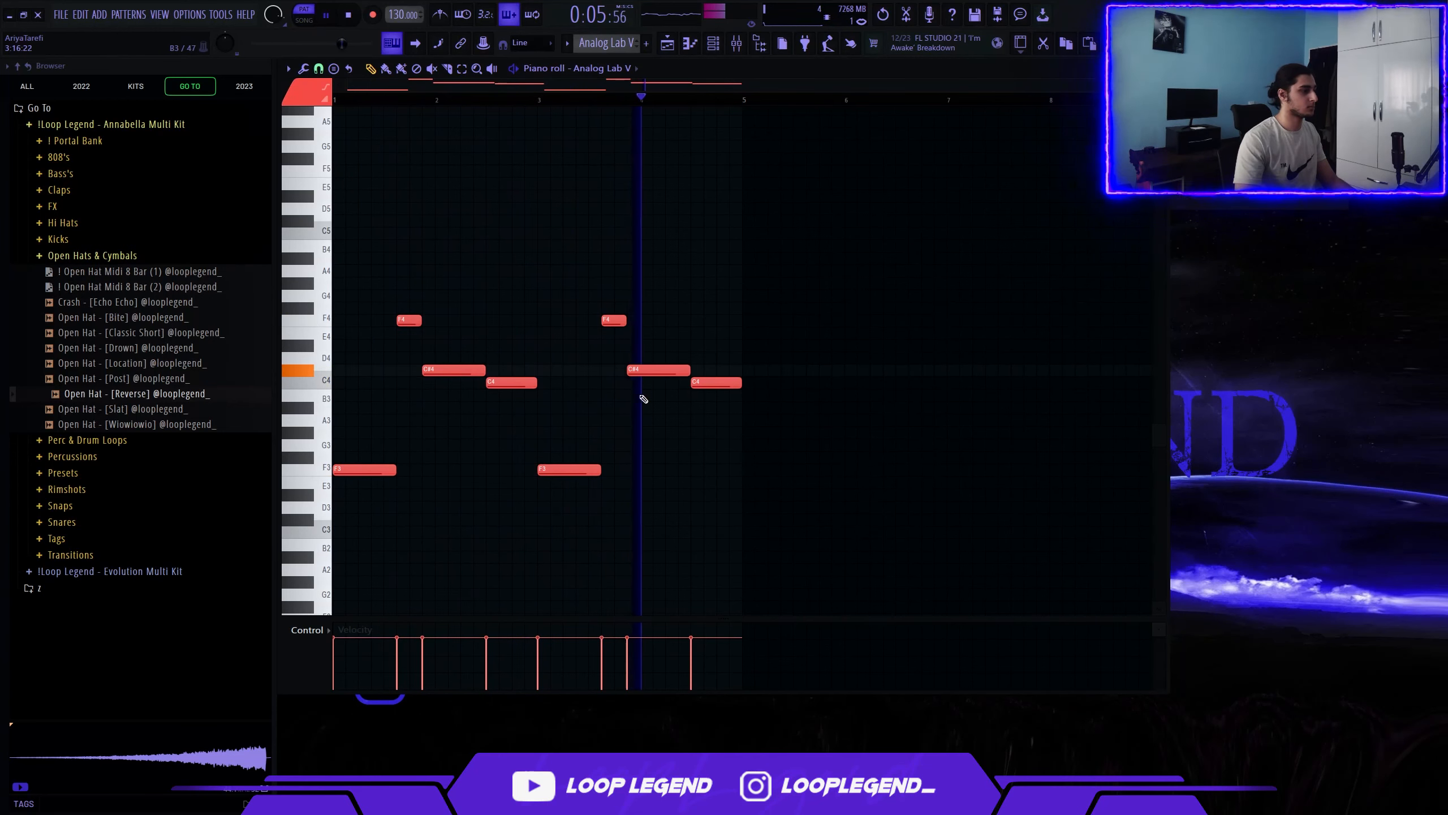
Switch the piano roll to the Analog Lab V #2 pattern and play it back
key("space")
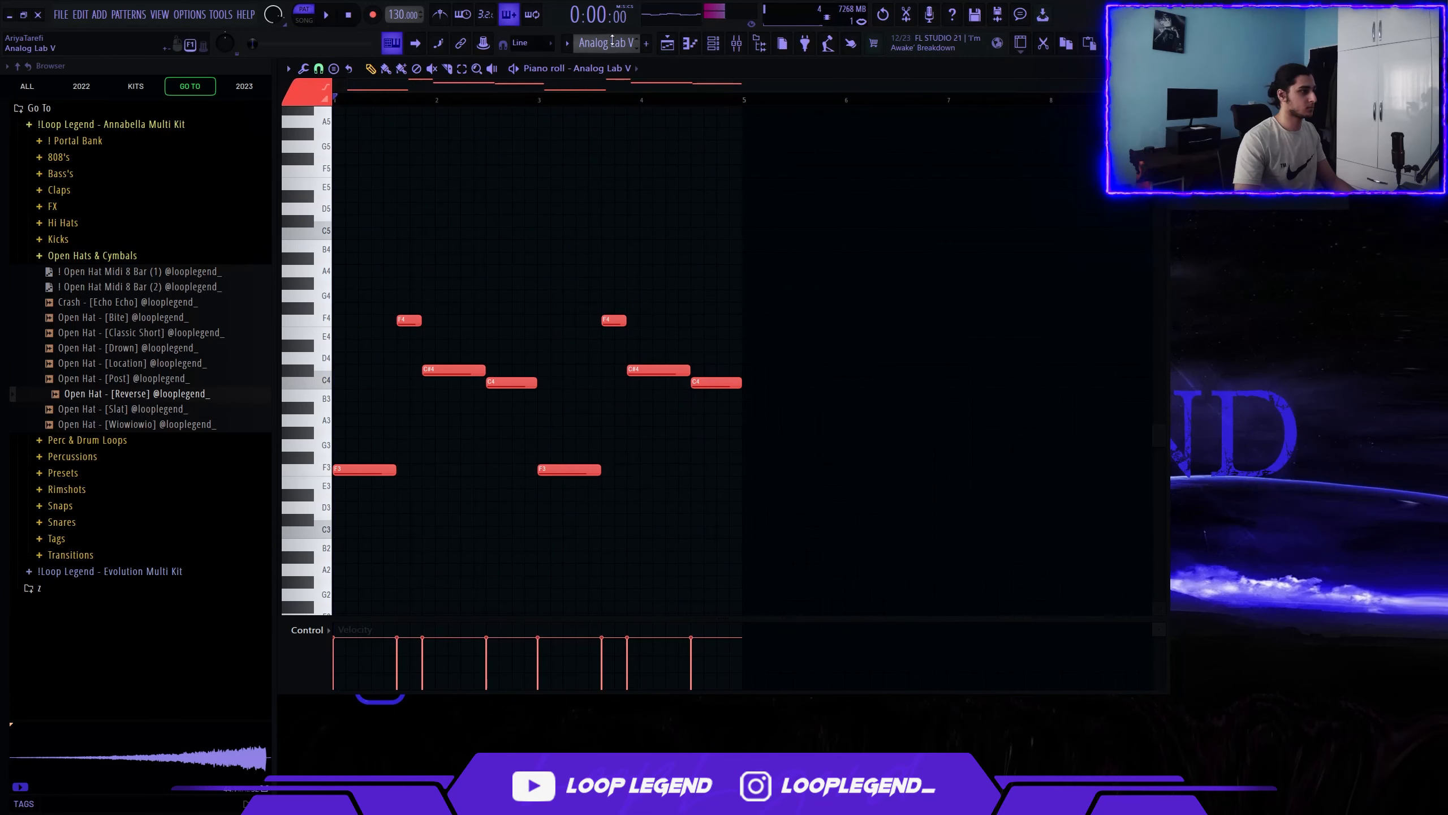
key("KP_Add")
scroll(549, 421, "up", 1)
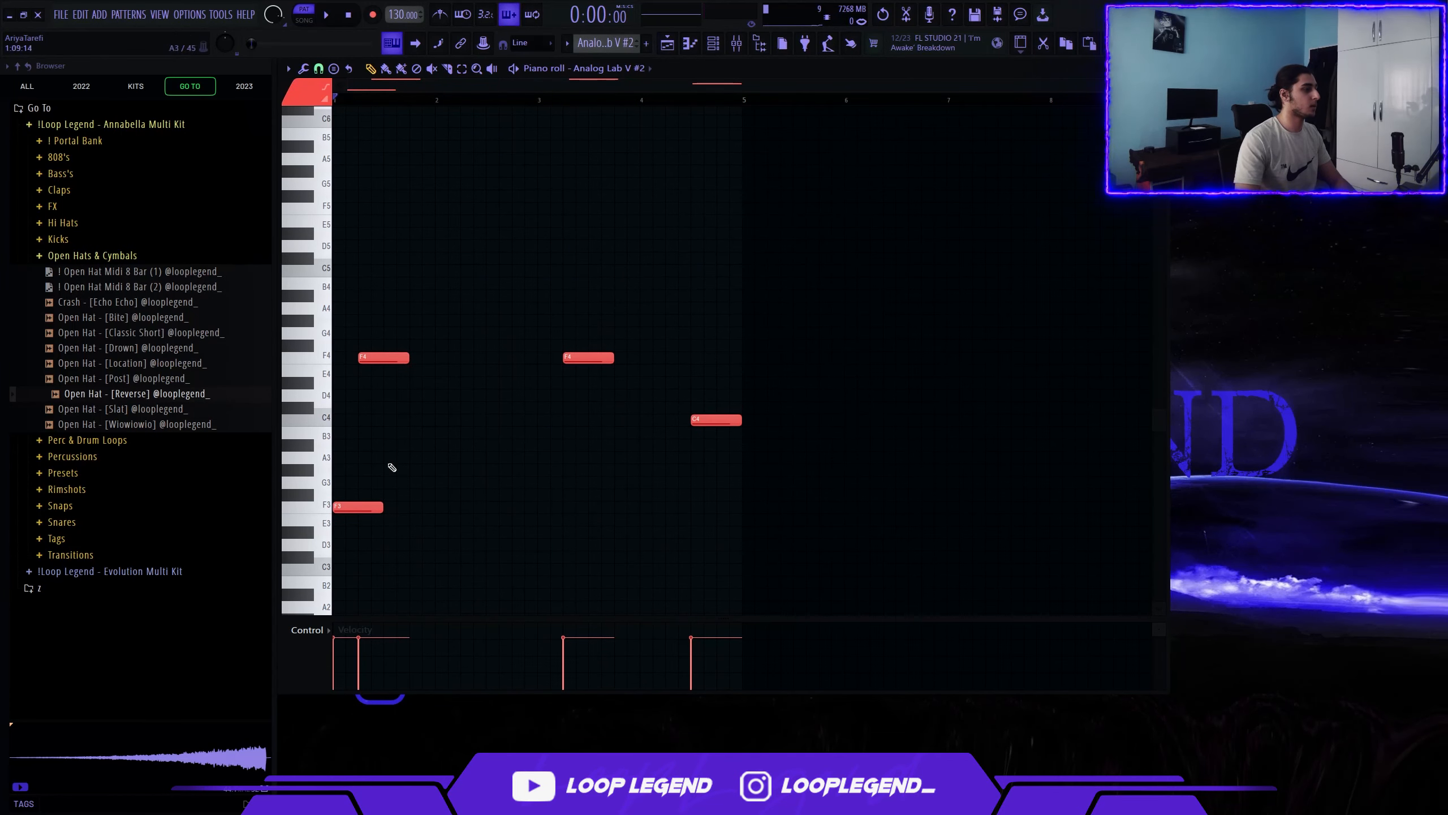
key("space")
scroll(400, 473, "down", 1)
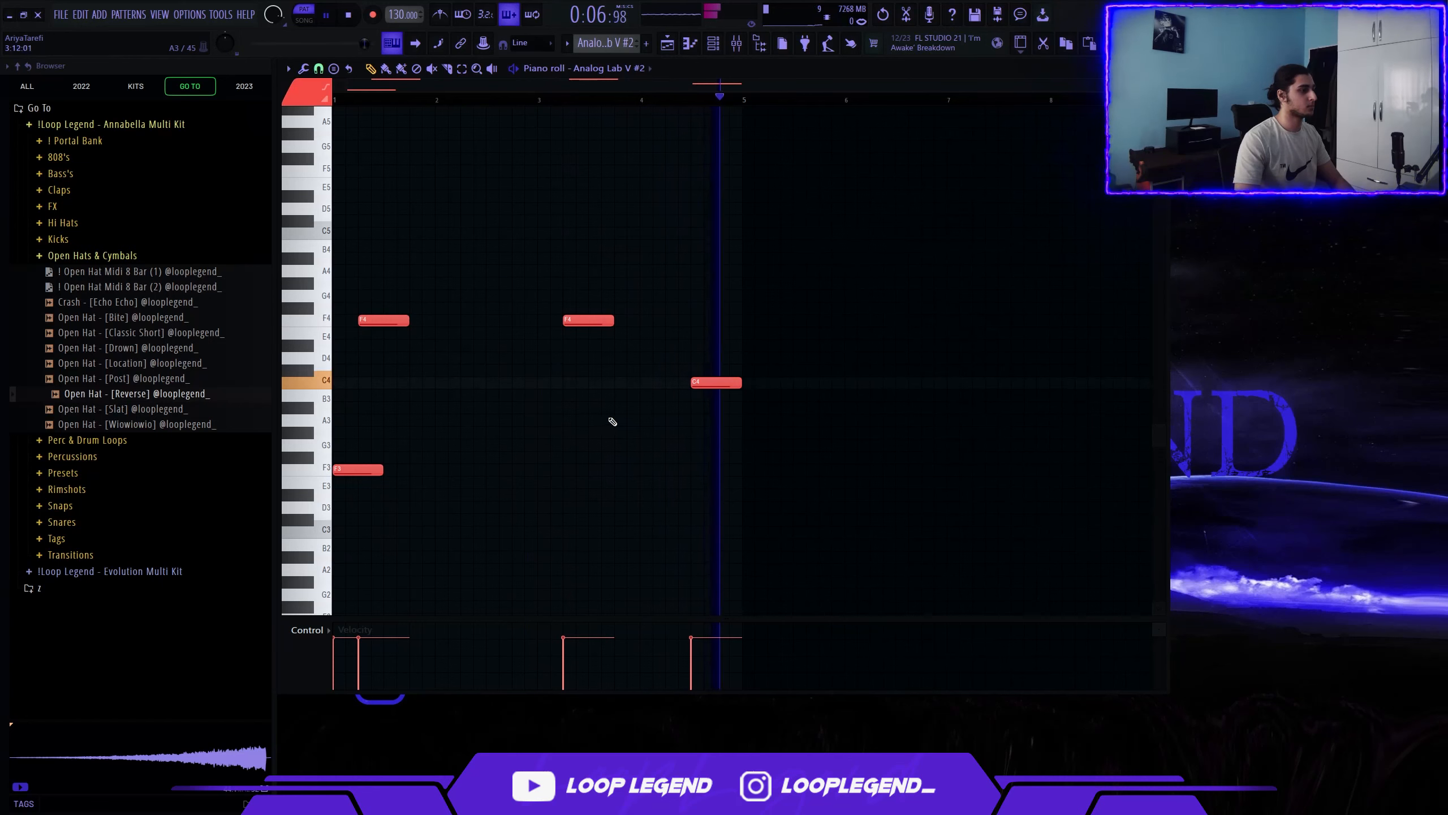
Inspect the SketchCassette II, Fruity parametric EQ 2, Fruity Stereo Shaper and Fruity Stereo Enhancer settings on the Analog Lab V #2 mixer track
key("space")
key("F9")
left_click(1019, 251)
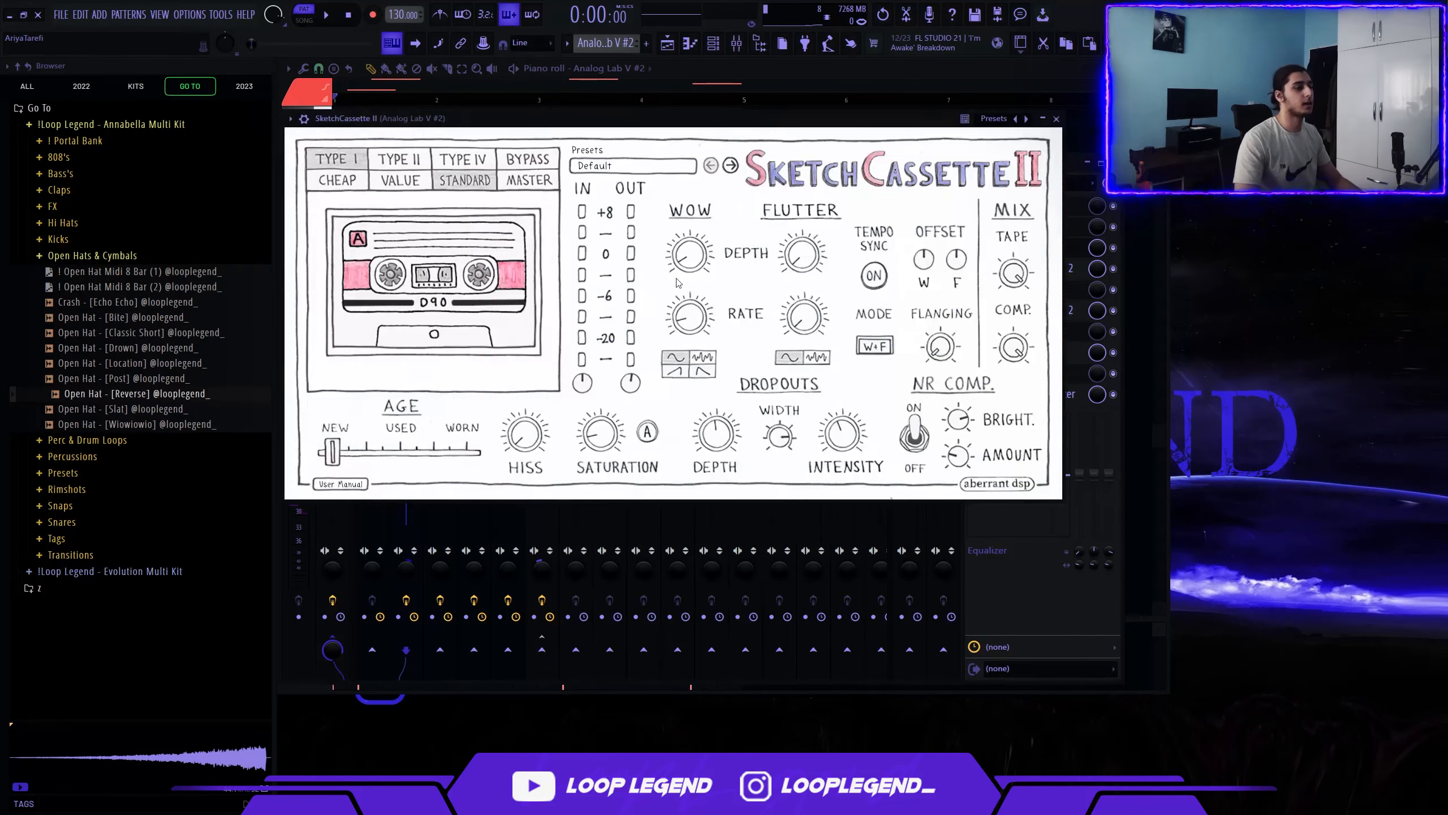
key("Escape")
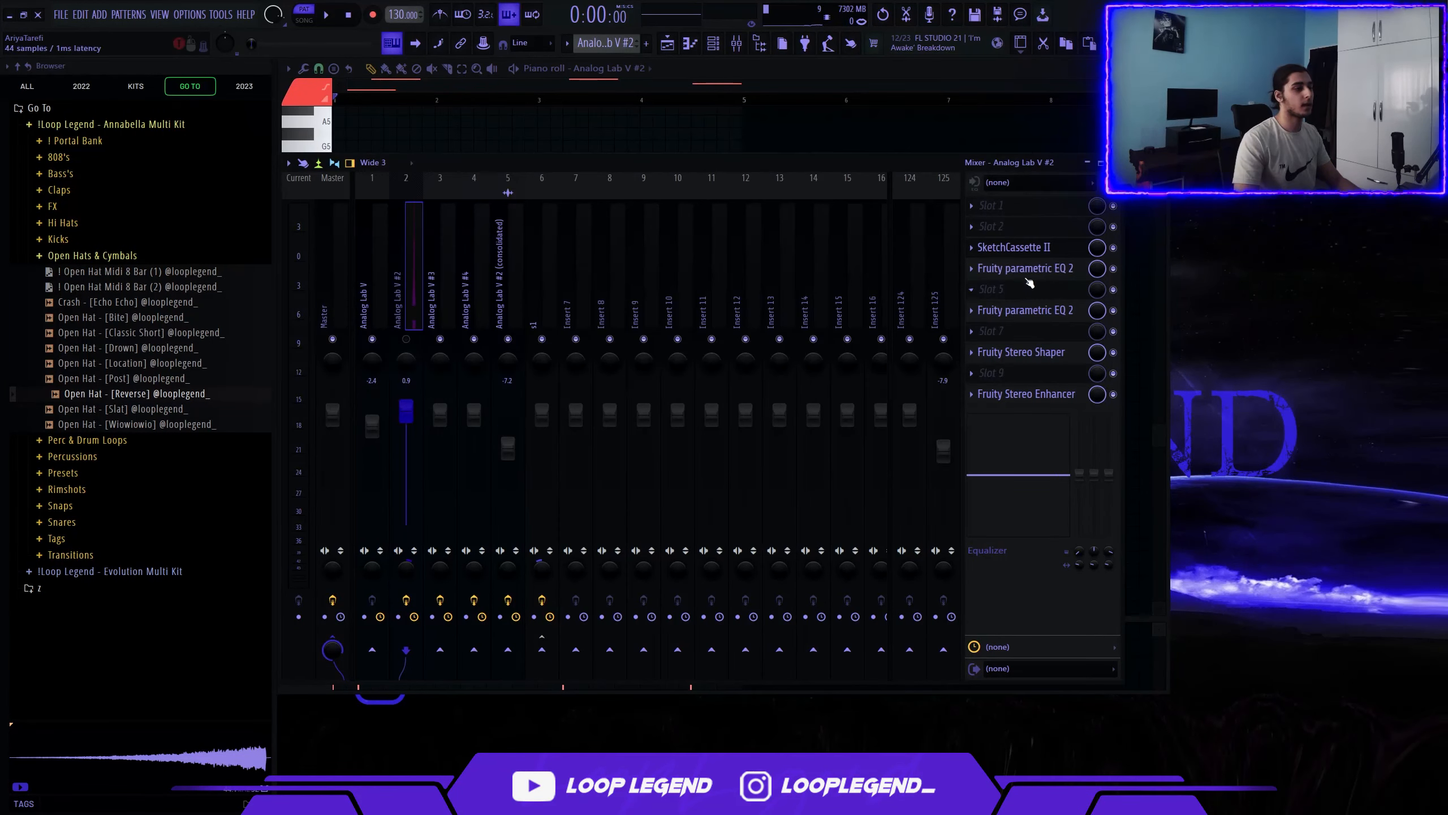
left_click(1025, 268)
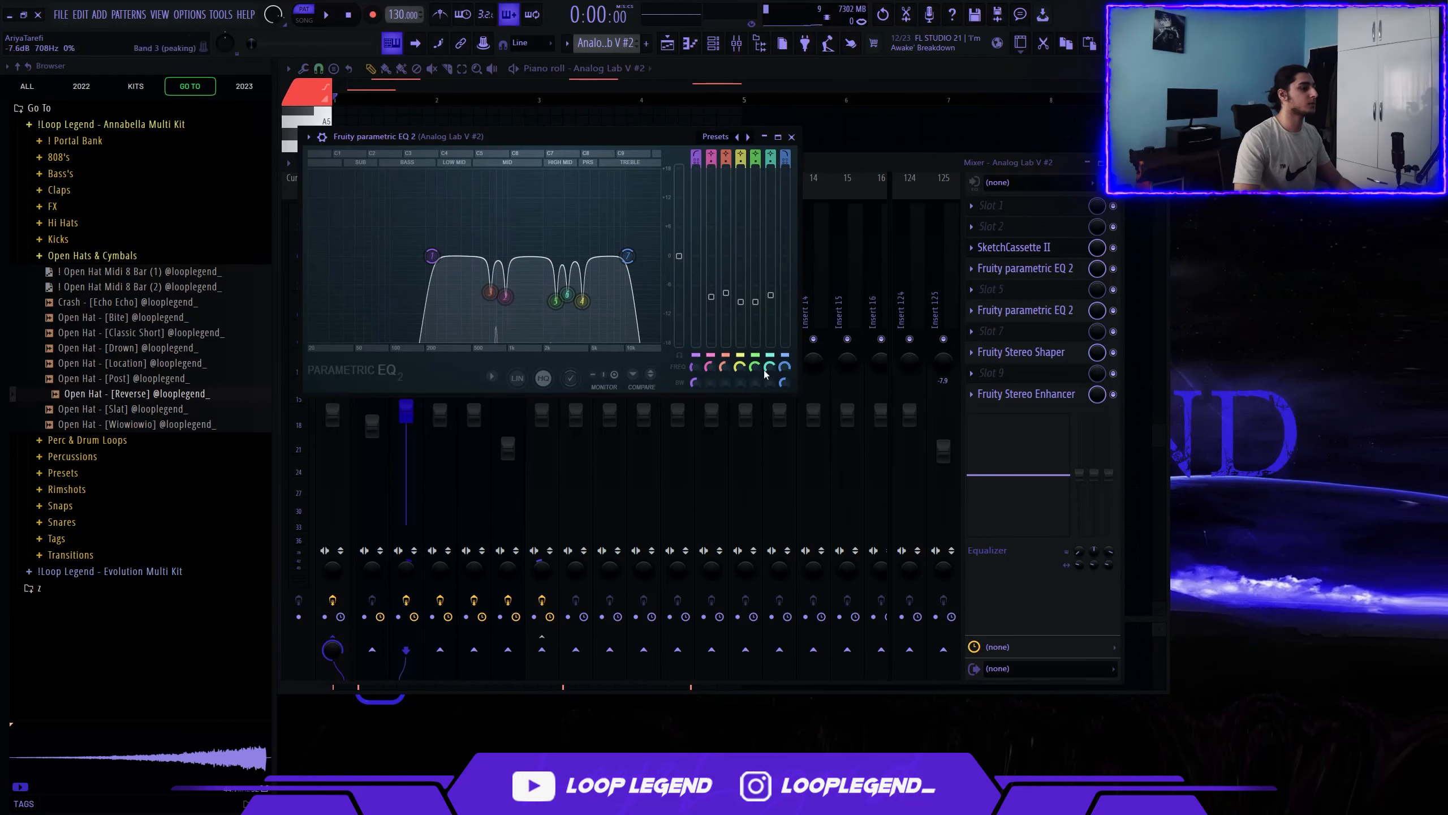
key("Escape")
left_click(1019, 359)
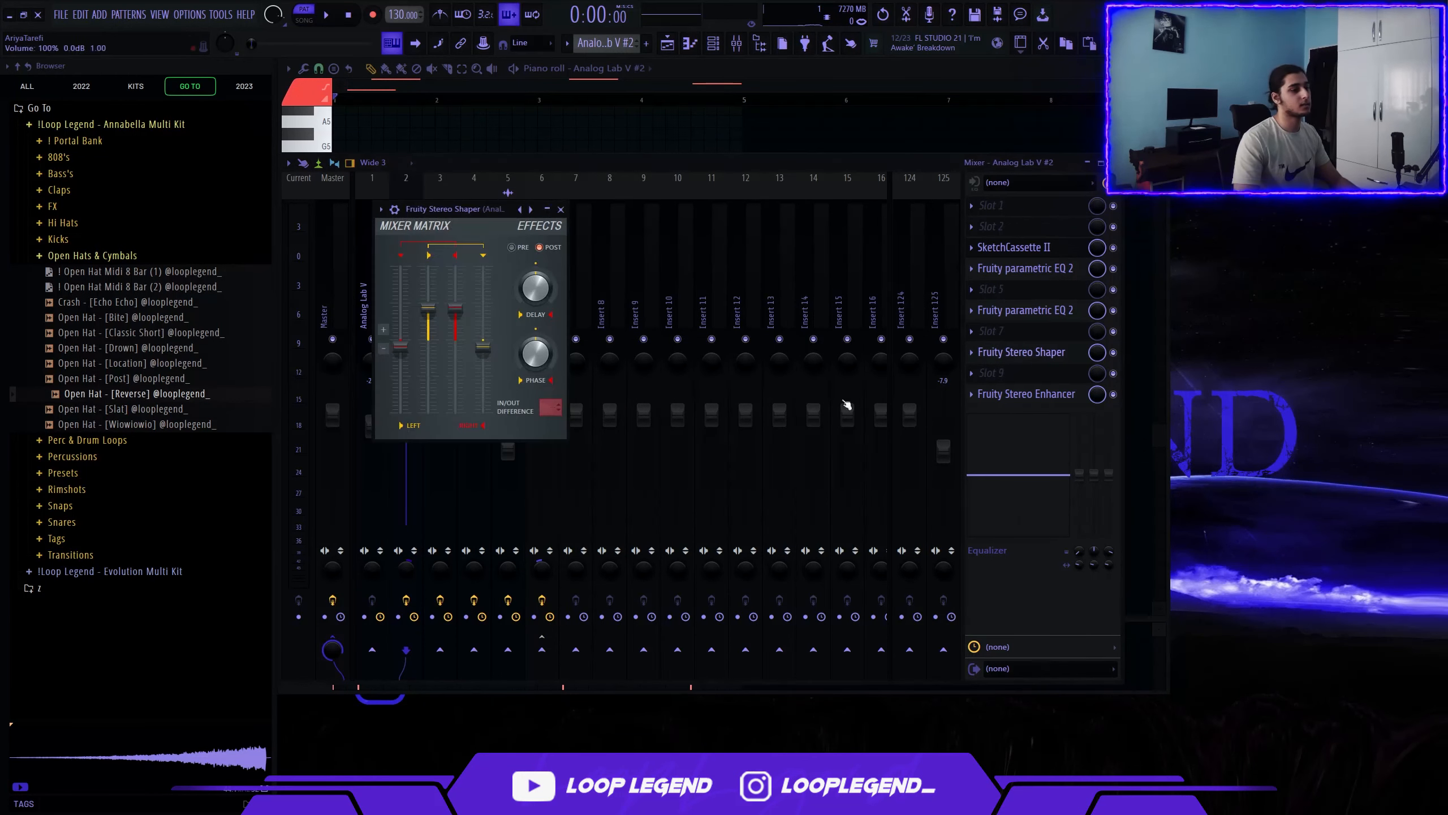
left_click(1004, 394)
key("Escape")
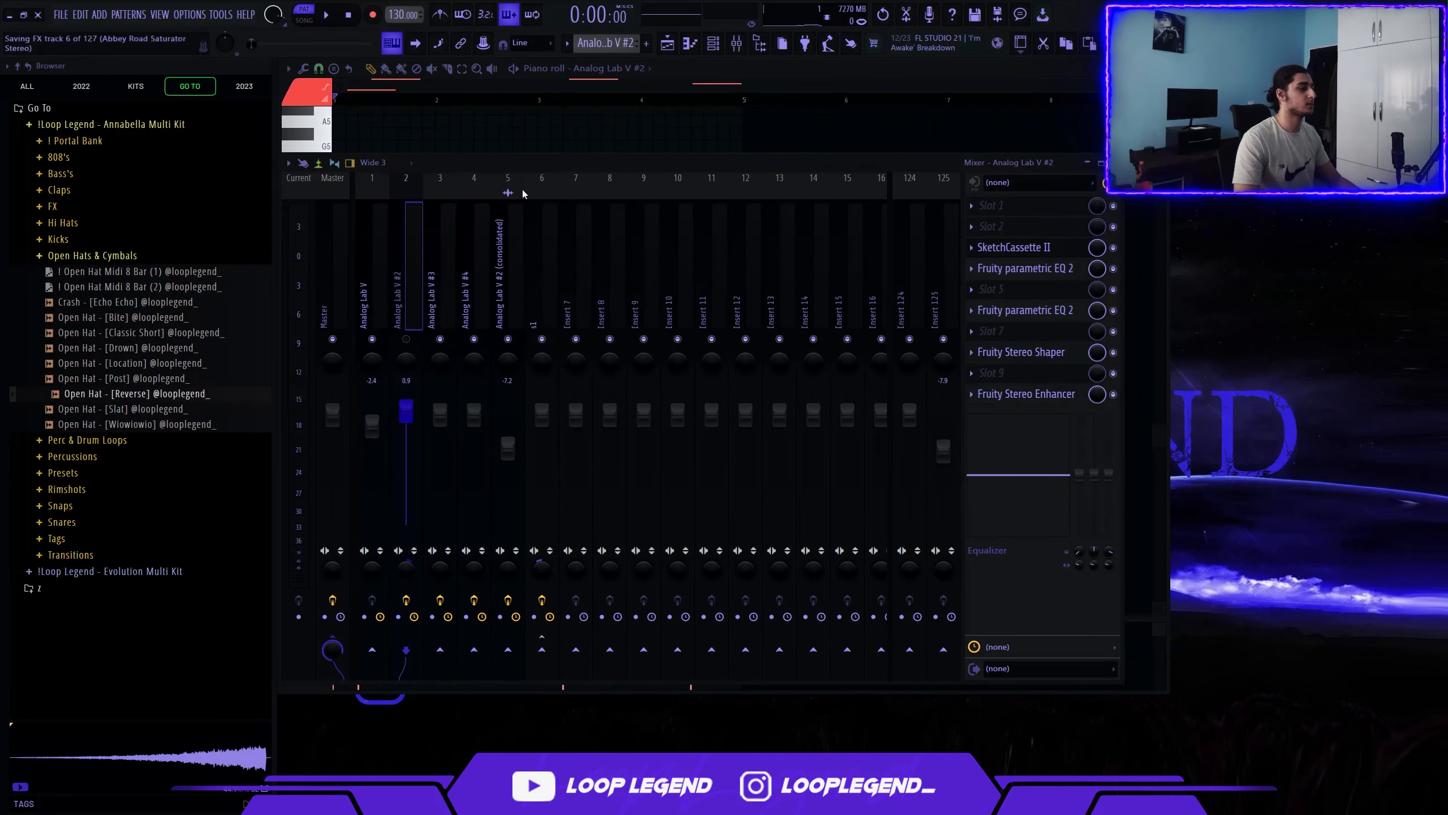
Unmute the Analog Lab V #2 mixer track and play back the Analog Lab V #3 pattern in the piano roll
left_click(406, 339)
key("F9")
key("KP_Add")
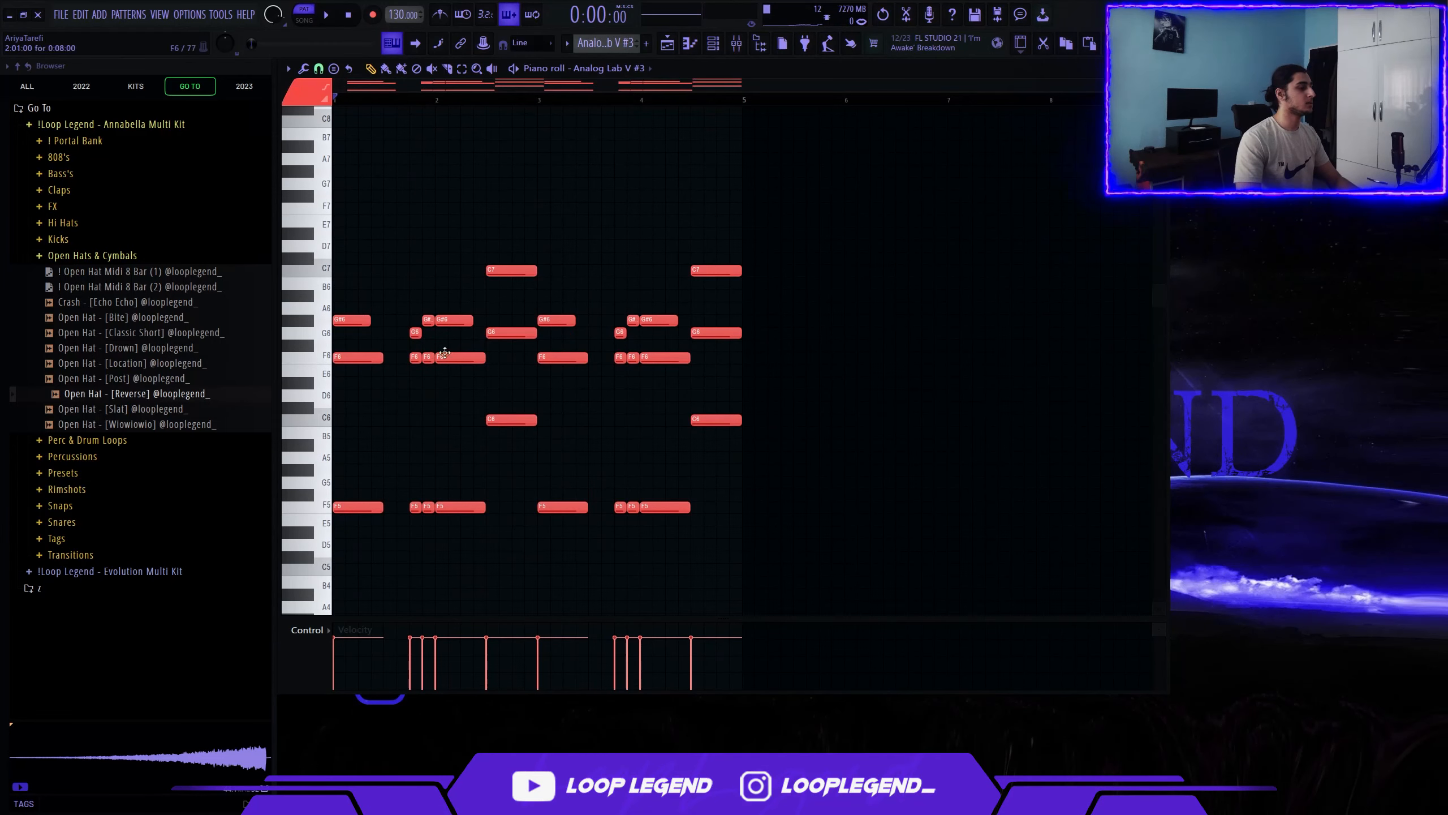
key("space")
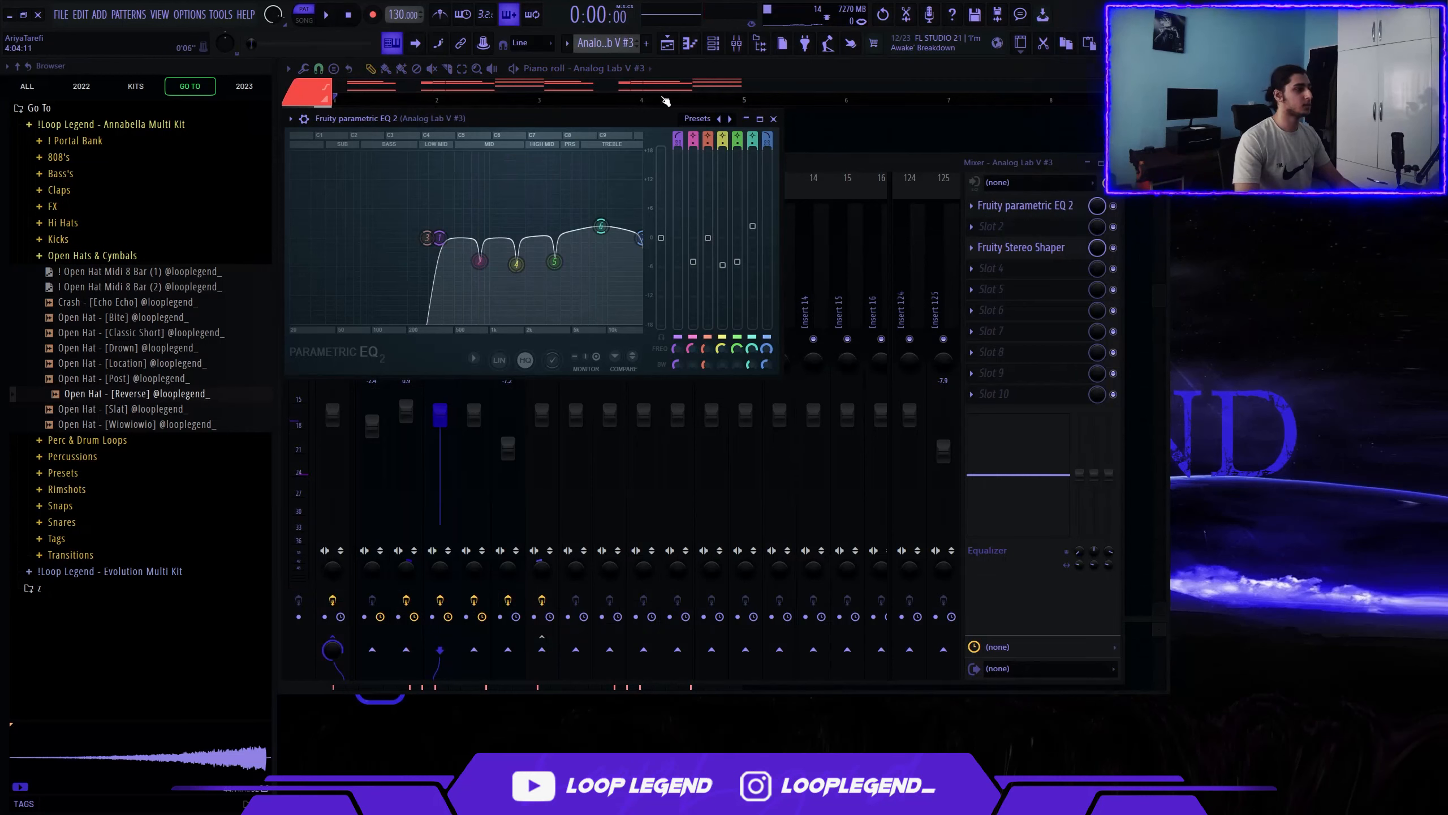
Inspect the Fruity parametric EQ 2 and Fruity Stereo Shaper settings on the Analog Lab V #3 mixer track
left_click_drag(752, 108, 756, 139)
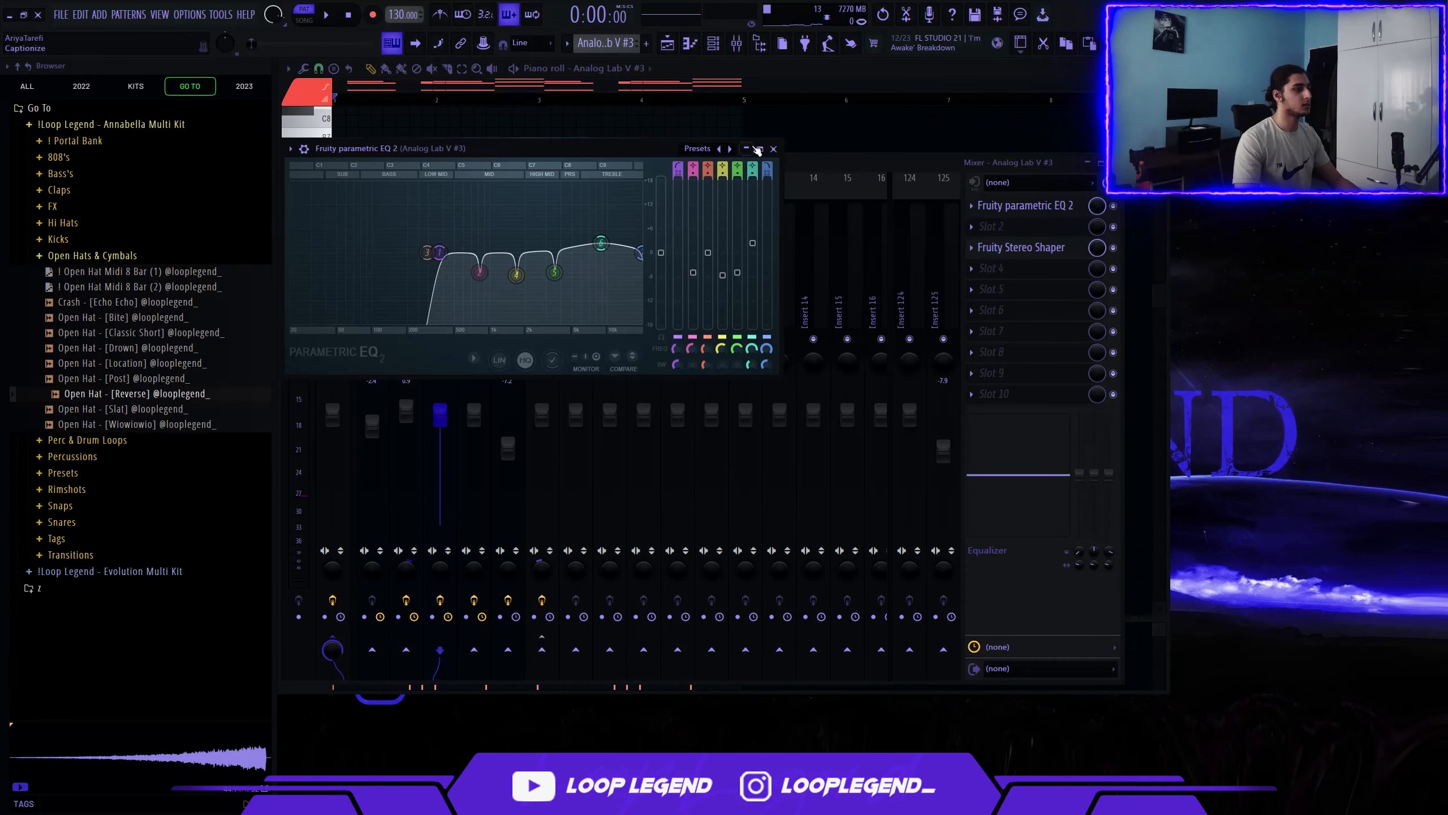
left_click(774, 148)
left_click(1033, 248)
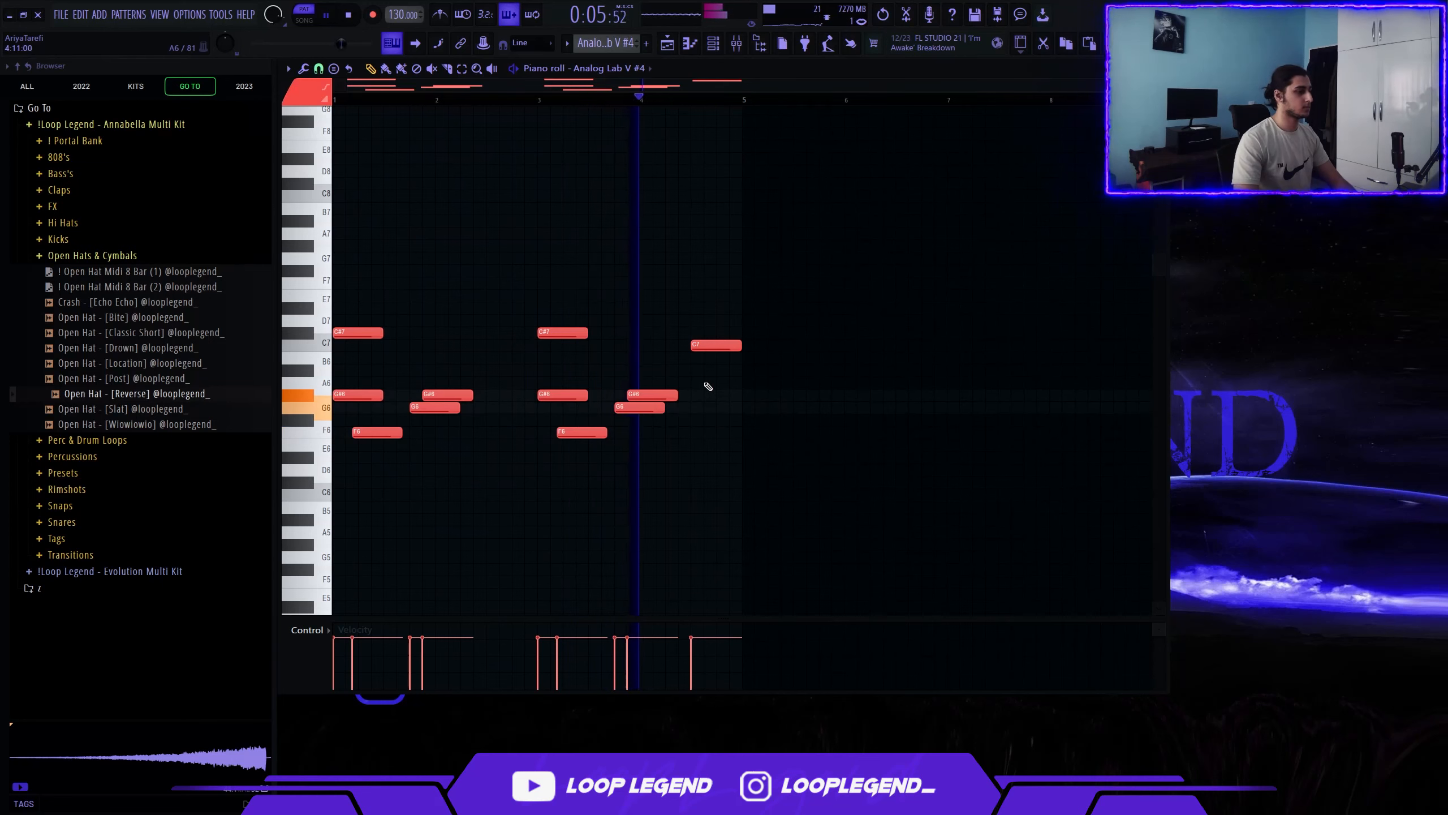
Stop playback and select all the Analog Lab V pattern clips on Tracks 1 to 4 of the playlist
key("space")
key("F5")
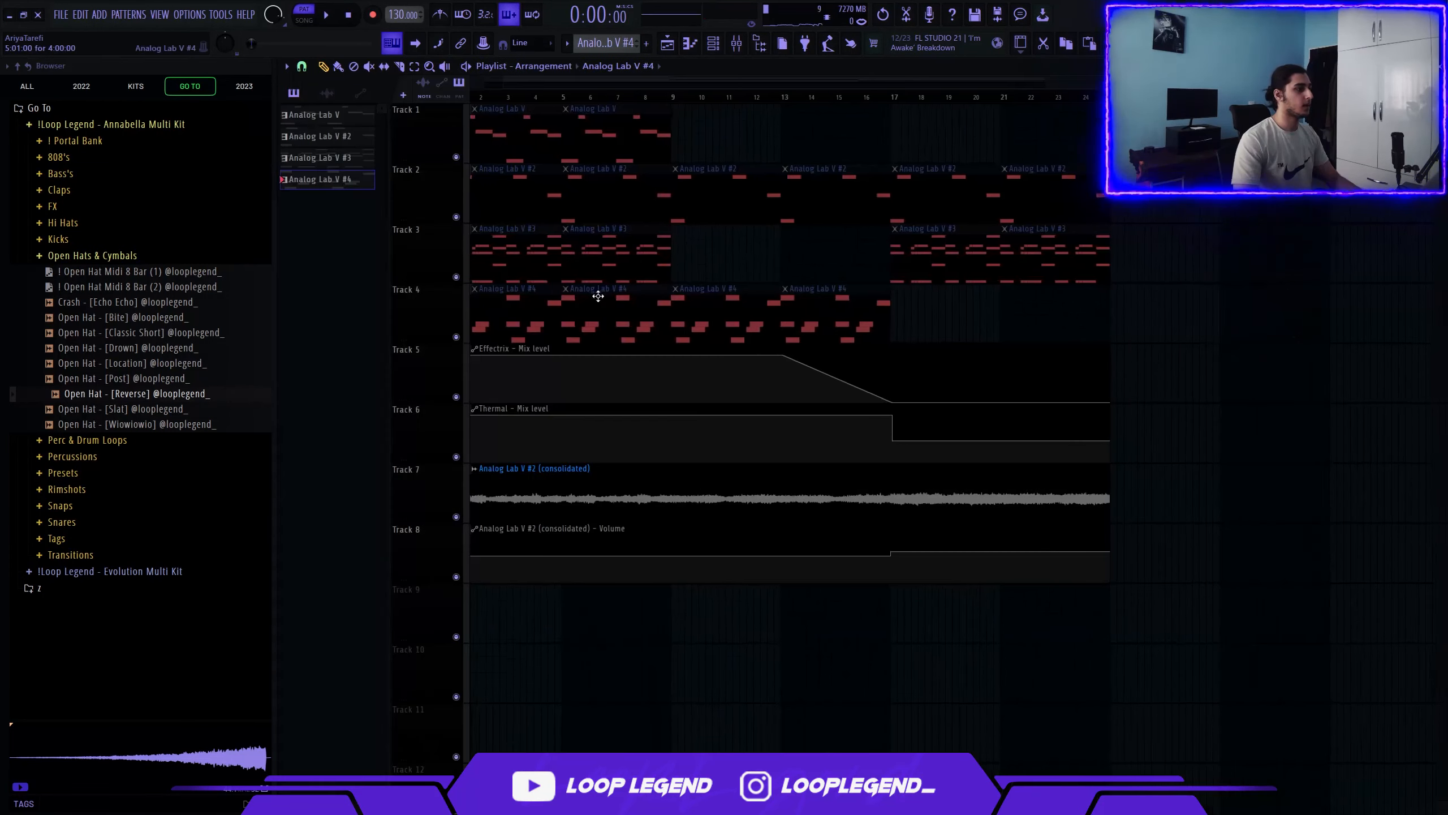
scroll(567, 296, "up", 4)
scroll(593, 319, "up", 2)
scroll(662, 427, "down", 5)
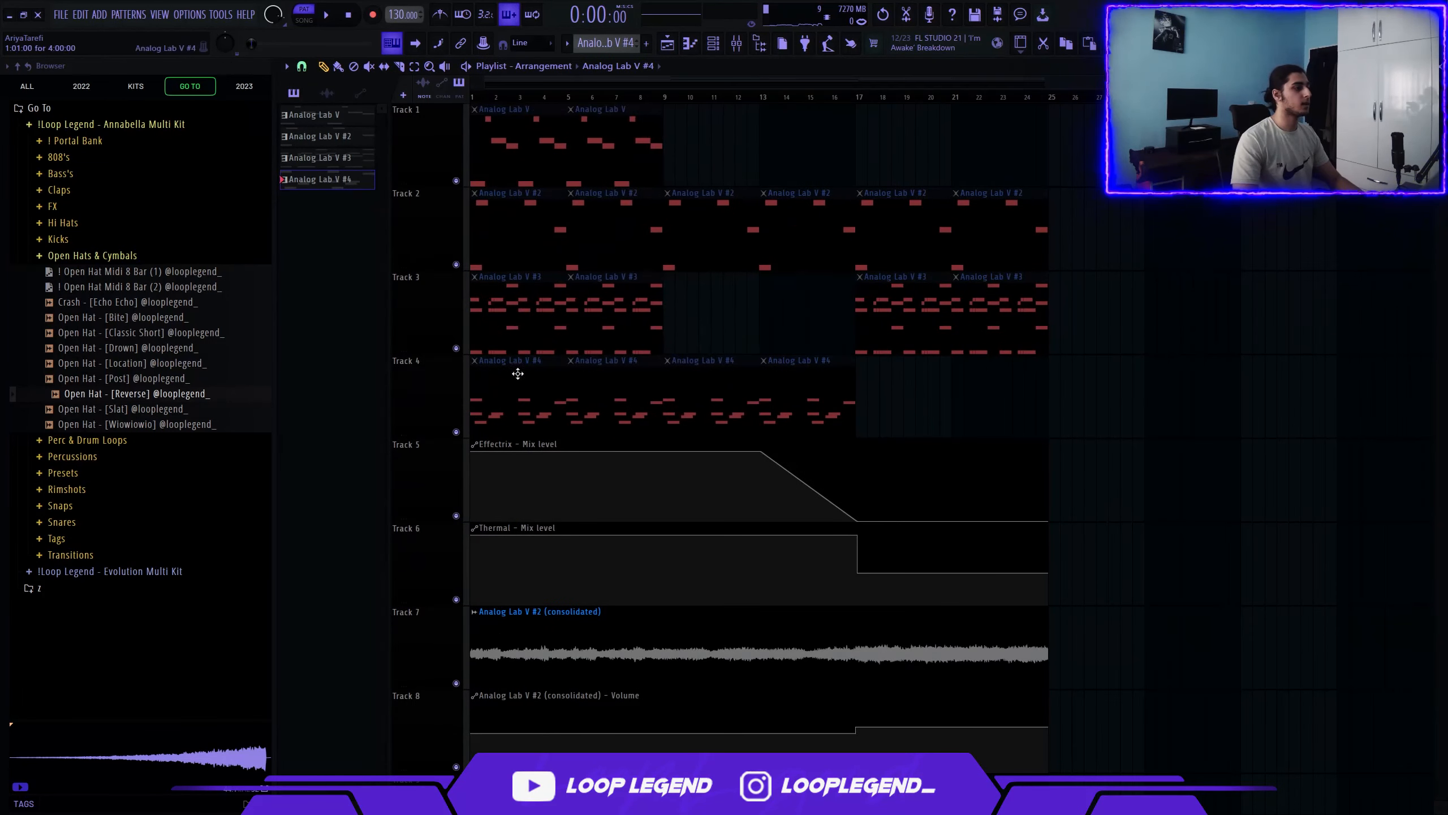
left_click_drag(518, 374, 836, 115)
left_click_drag(663, 104, 368, 384)
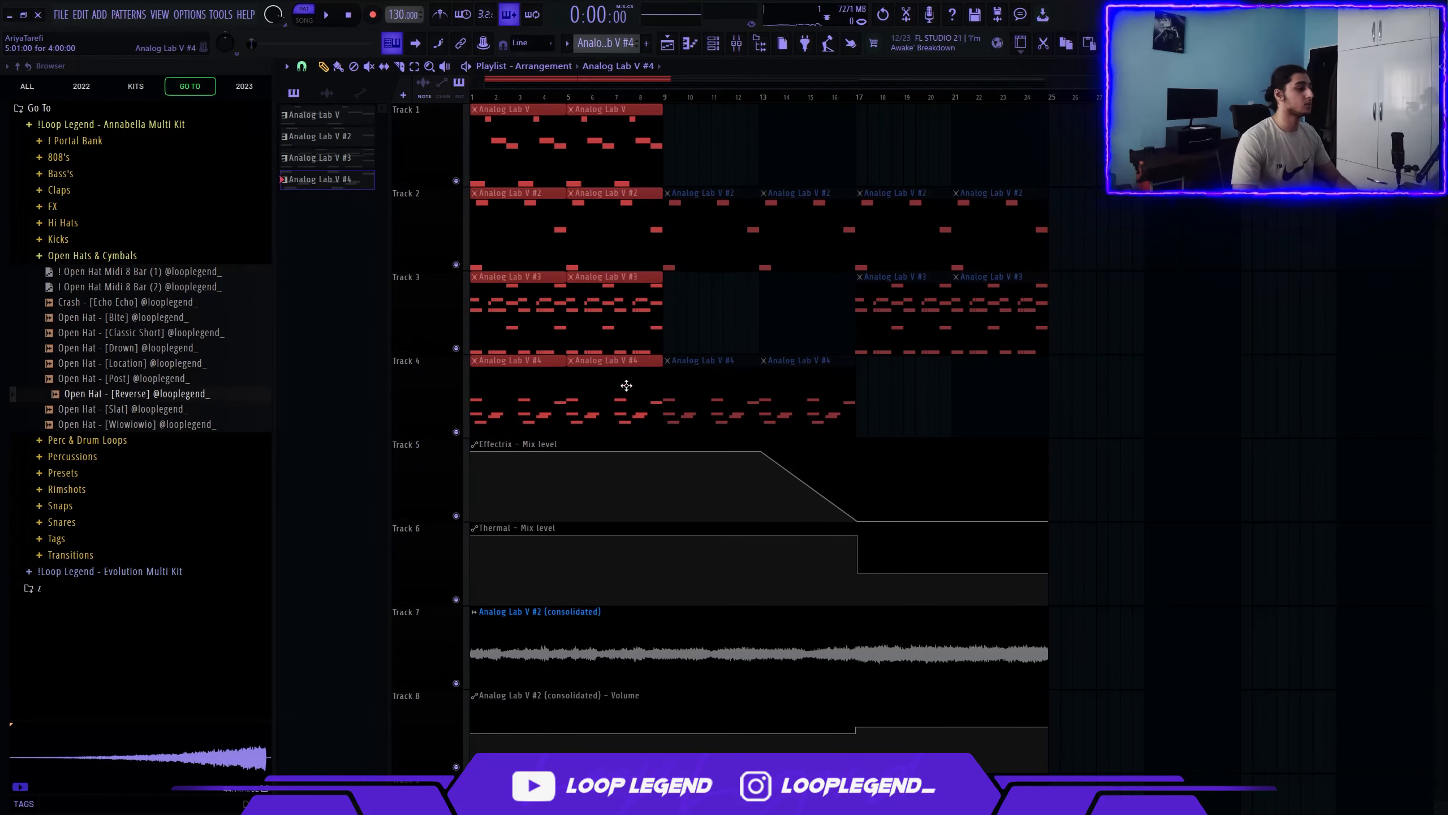
left_click_drag(751, 163, 1029, 388)
left_click_drag(1100, 325, 756, 298)
left_click_drag(709, 236, 817, 394)
left_click_drag(902, 172, 1023, 394)
left_click_drag(1067, 302, 1076, 319)
left_click_drag(1104, 394, 158, 26)
Move the Analog Lab V #2 (consolidated) audio track up to Track 5 and open the clip's channel settings
scroll(614, 344, "down", 1)
scroll(430, 565, "up", 2)
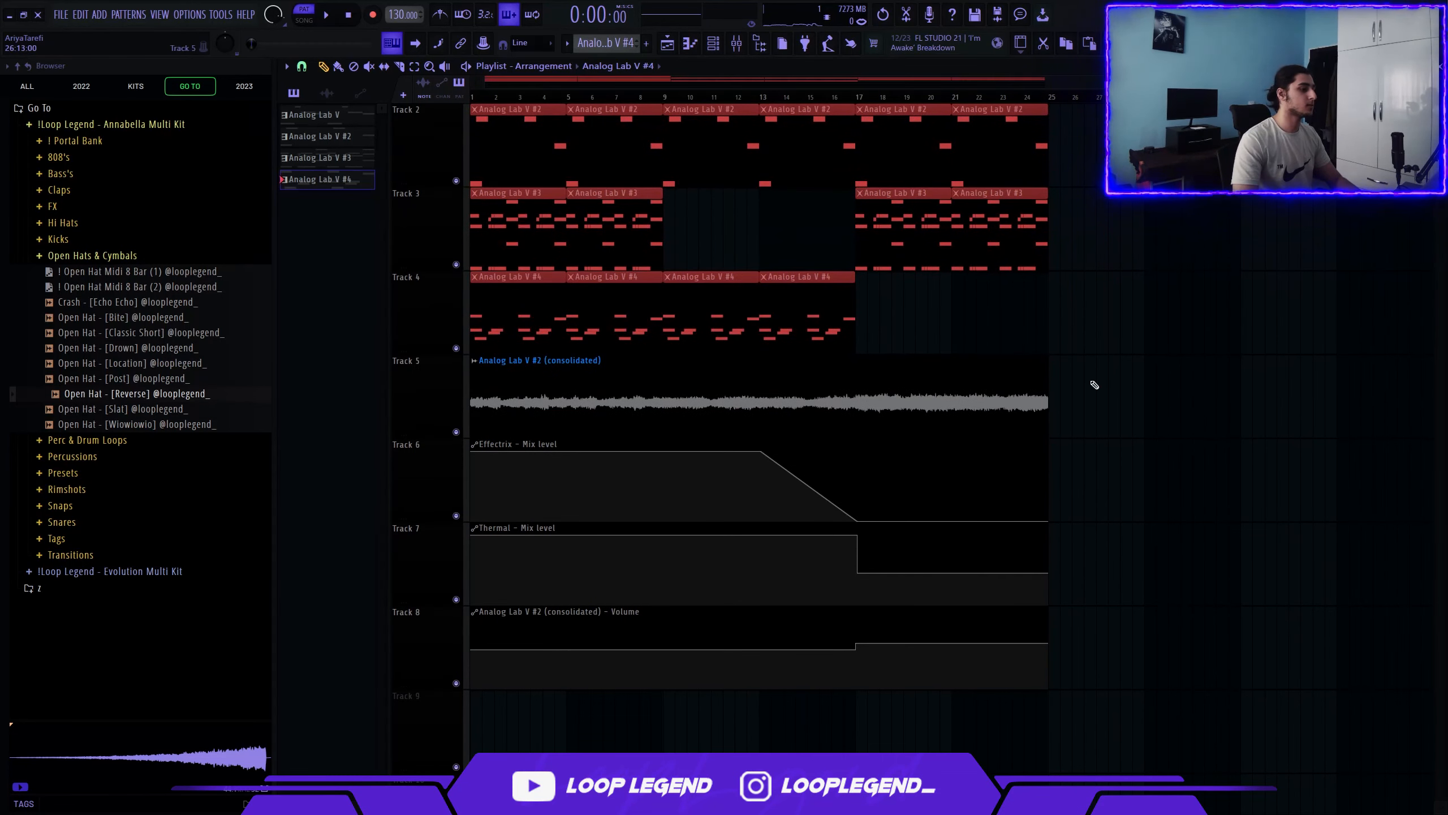
double_click(712, 400)
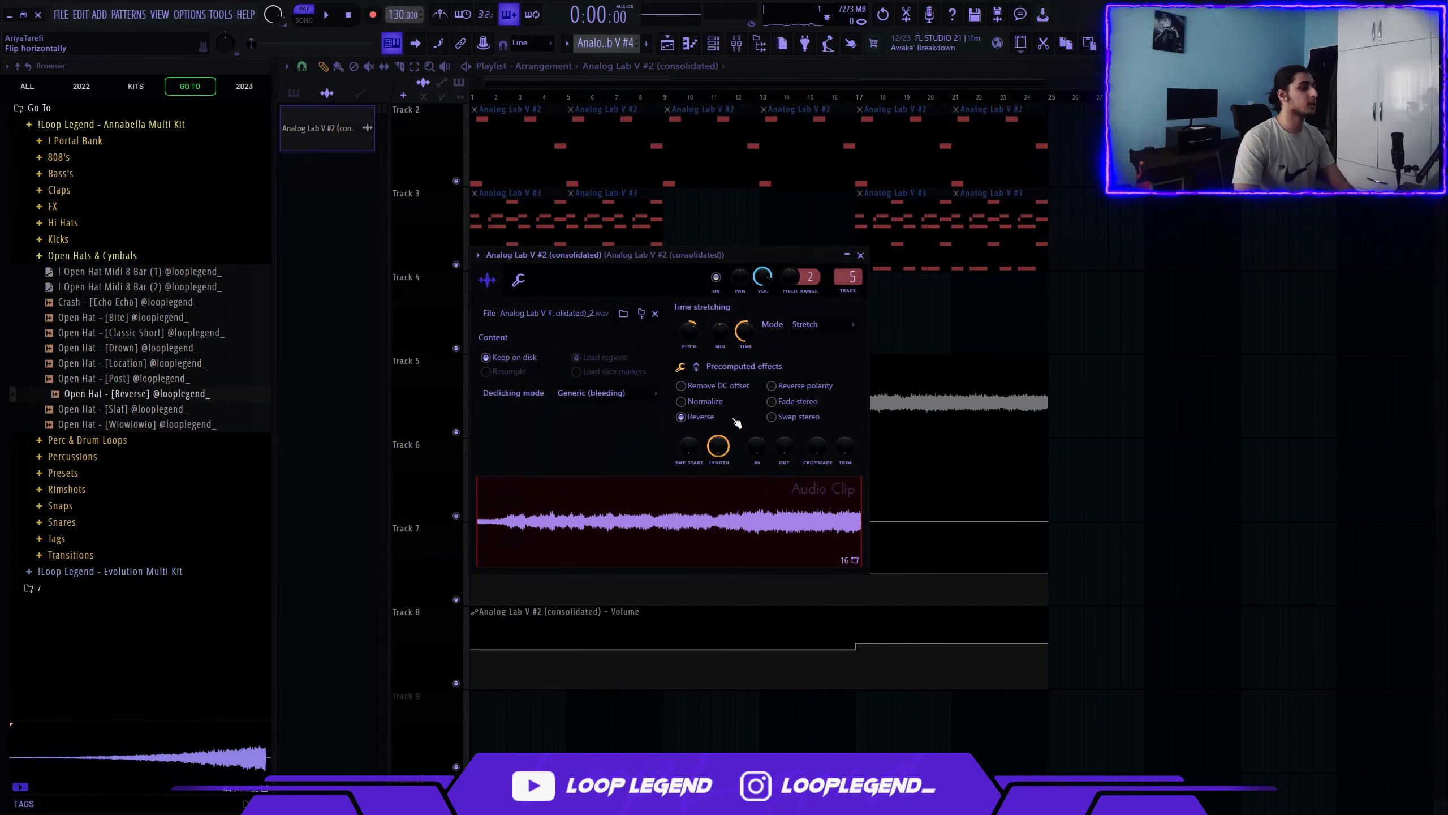
Enable the second Effectrix on the Analog Lab V #2 (consolidated) mixer track and open both Effectrix instances
key("F9")
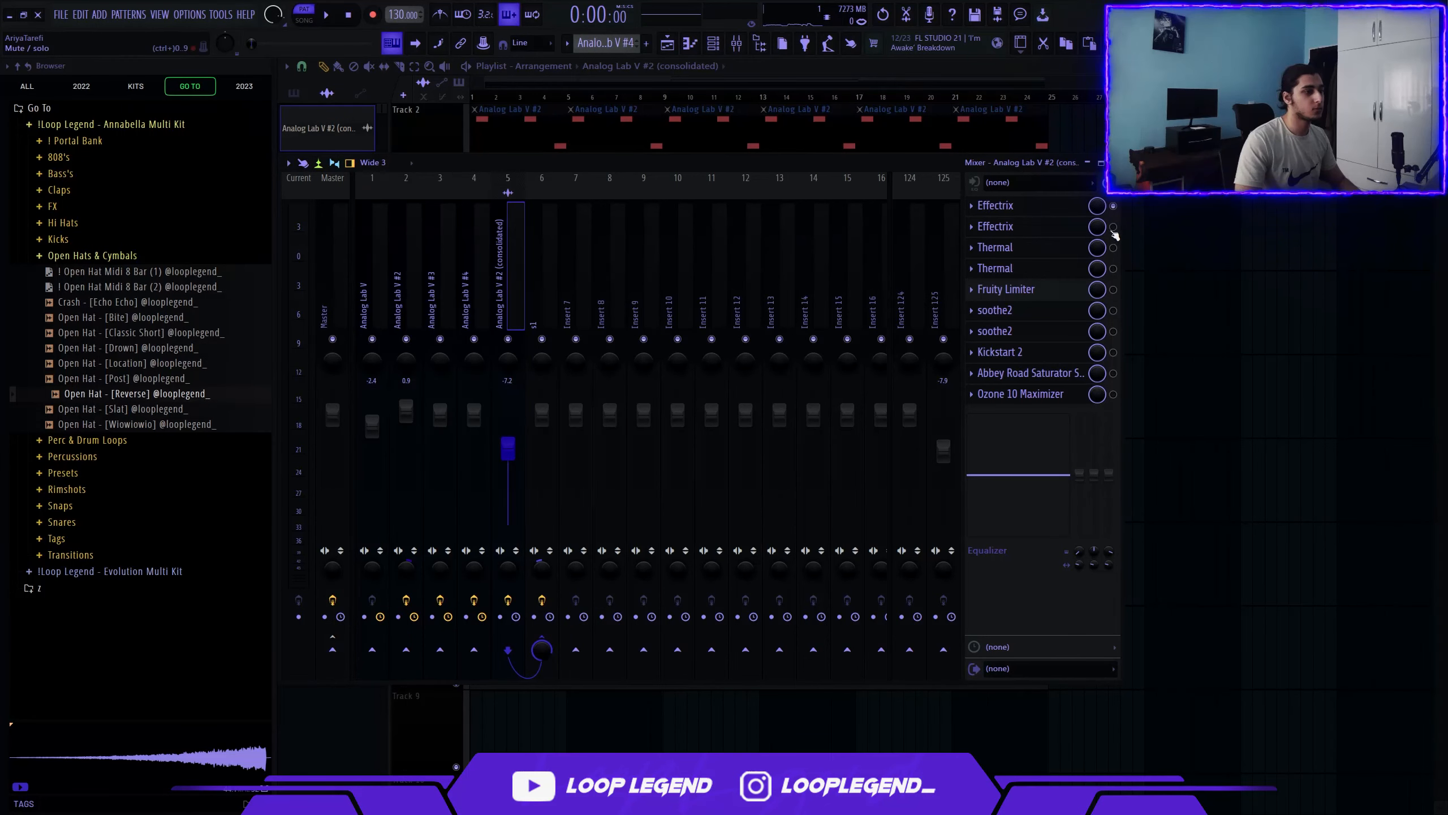
left_click(1060, 217)
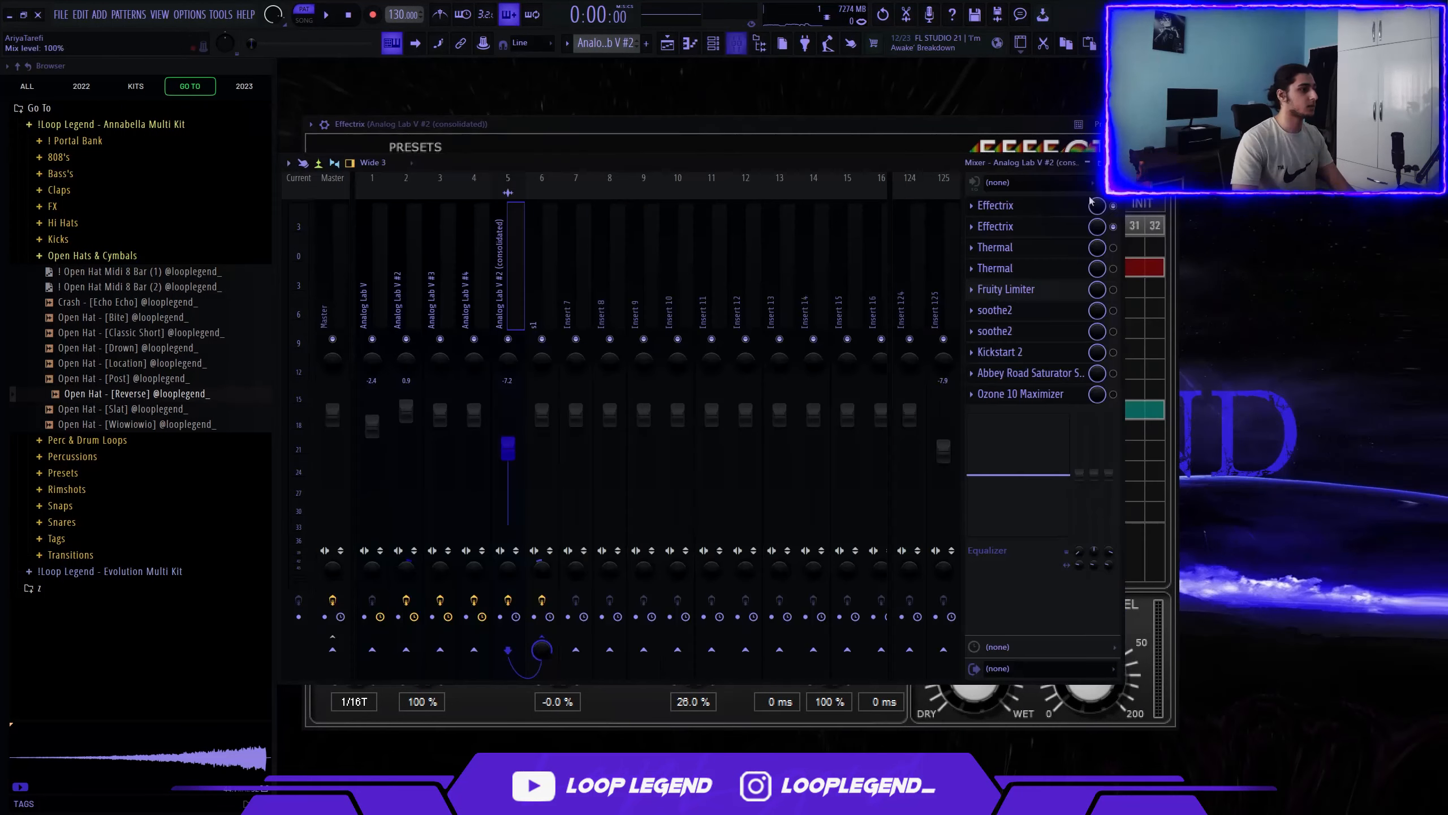
left_click(1055, 228)
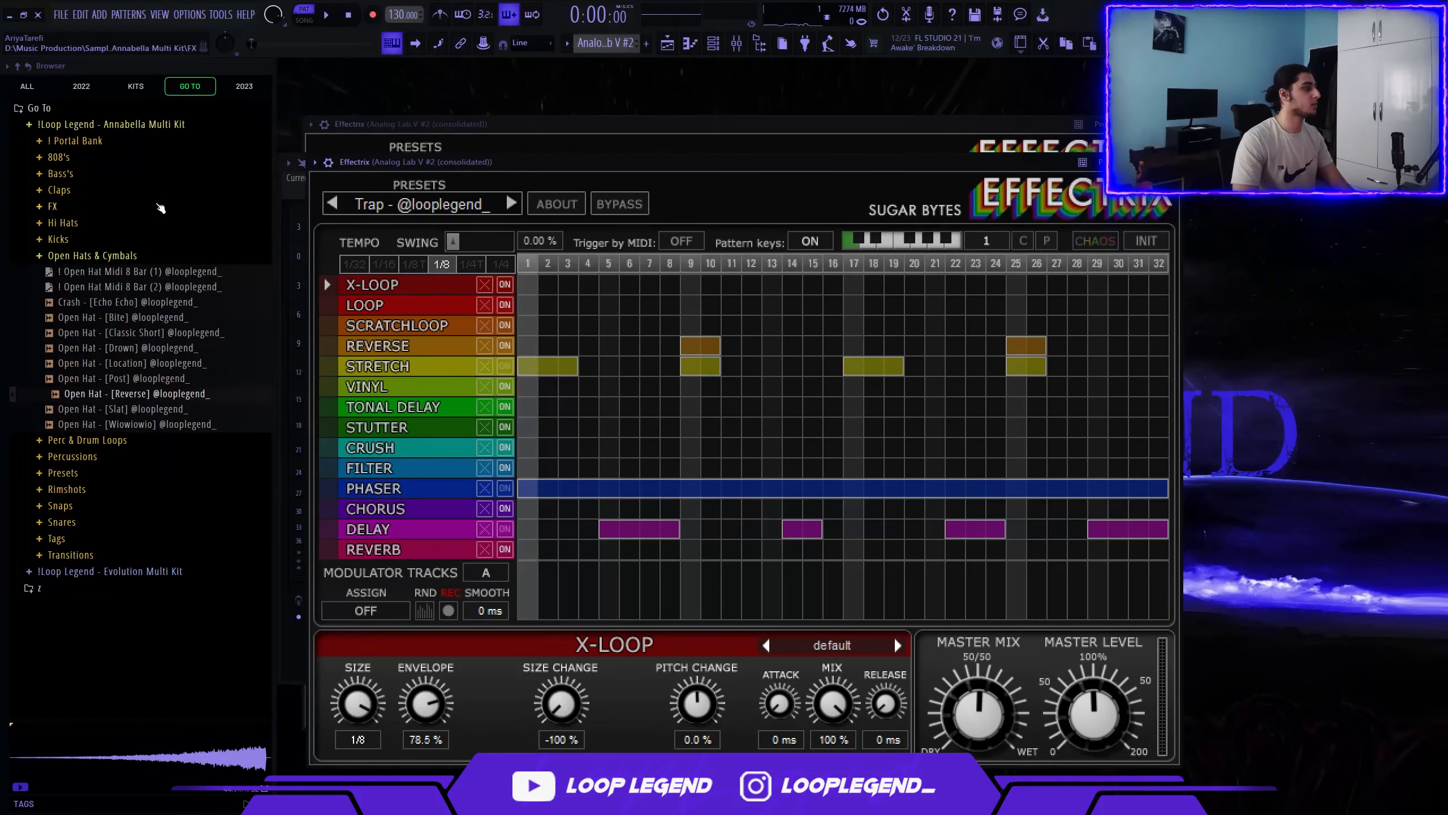
Expand the Evolution Multi Kit's ! Preset Banks folder in the browser and close the open plugin windows
left_click(80, 570)
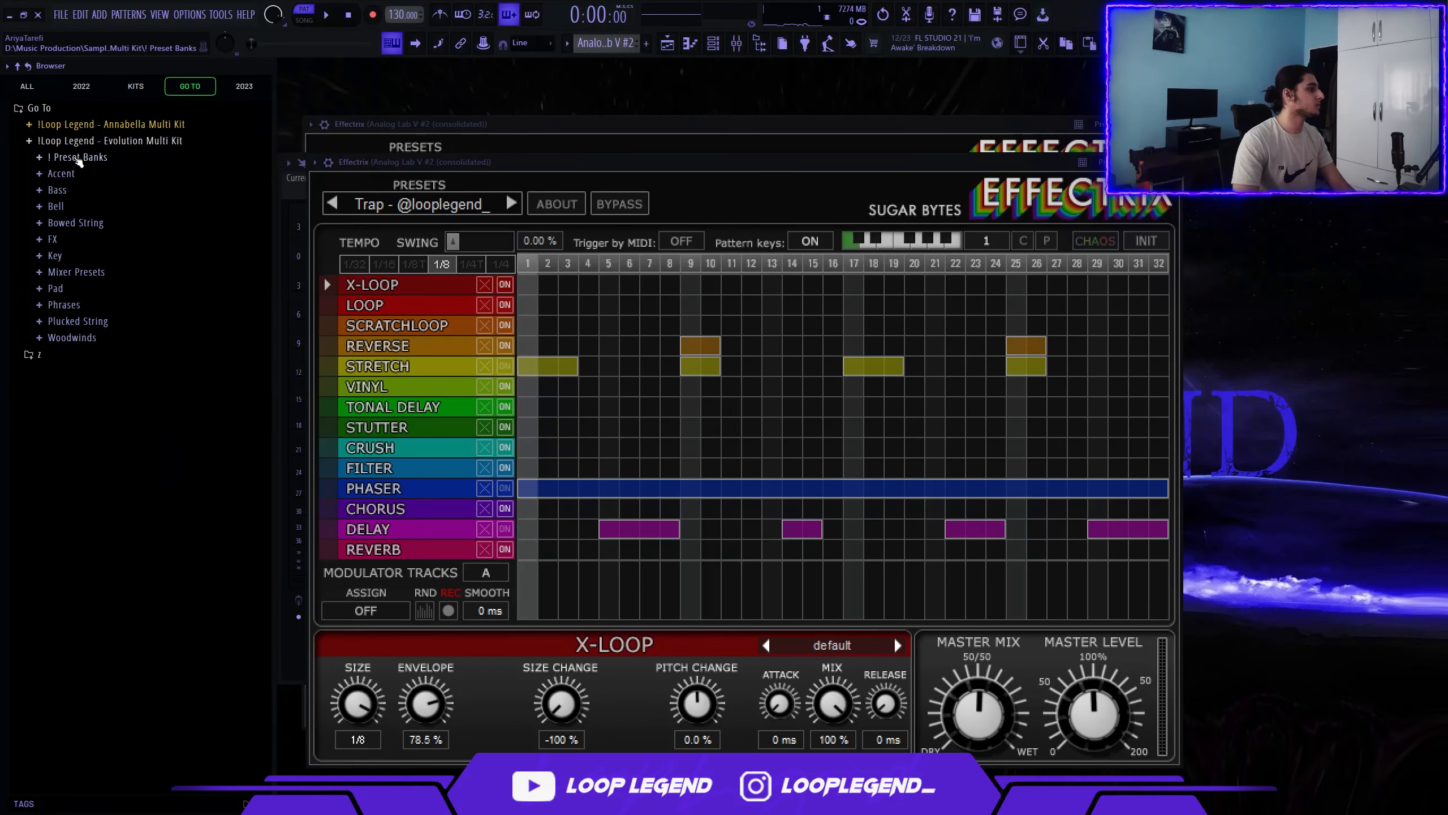
left_click(80, 157)
key("Escape")
key("Escape")
key("Escape")
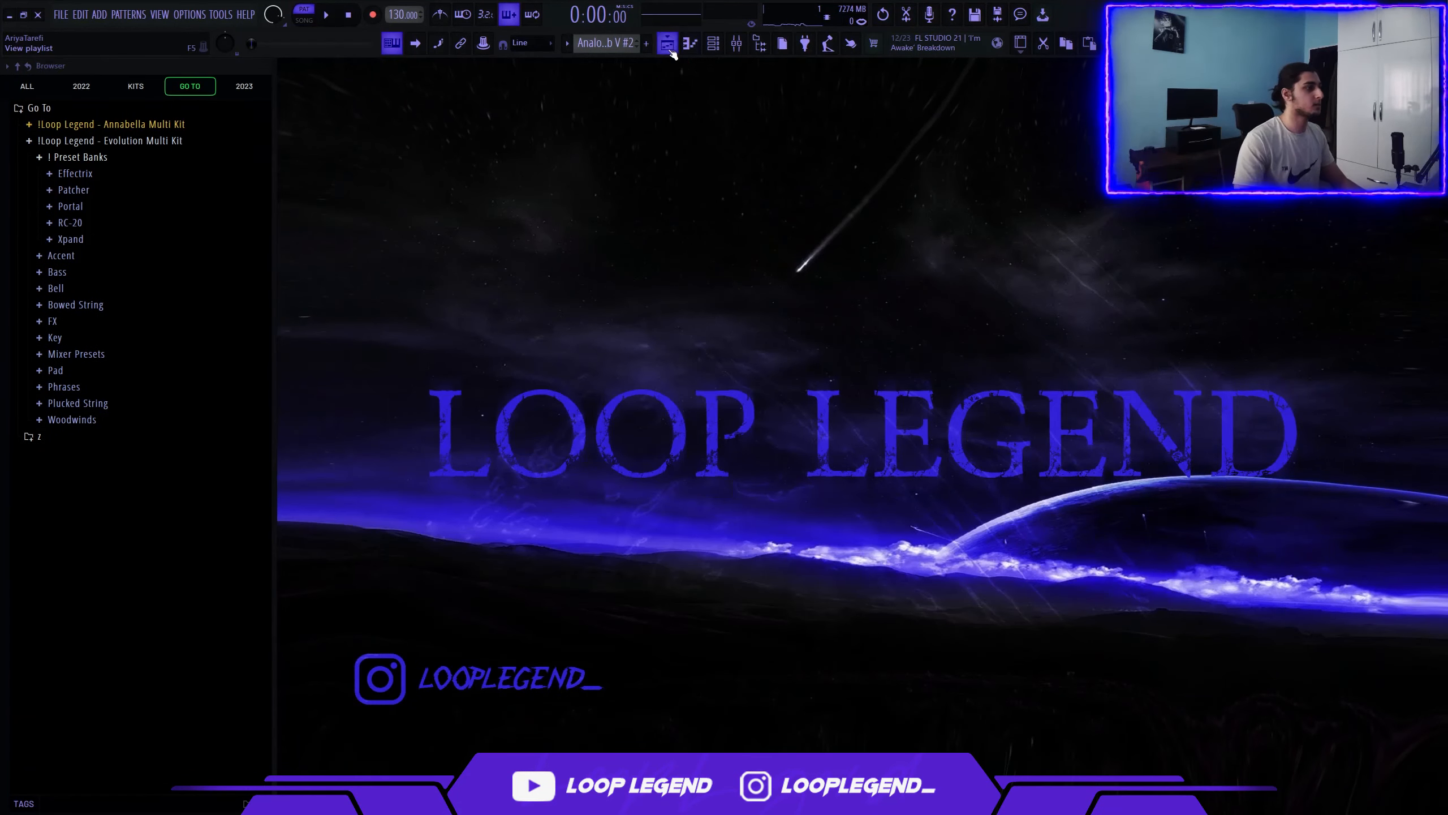
Play the consolidated audio from the playlist with the Effectrix effects active, keeping its mixer track in view
left_click(669, 46)
key("space")
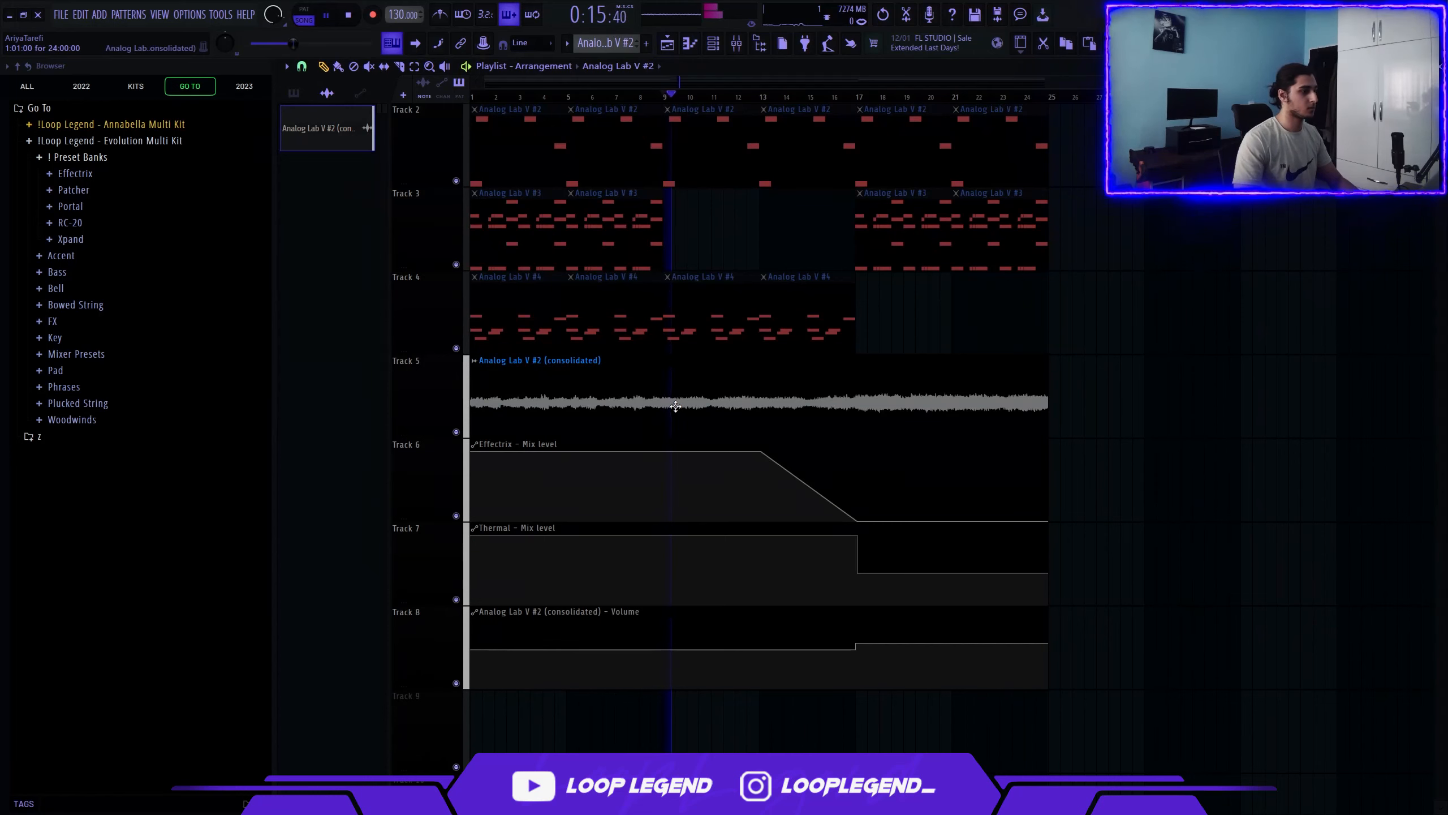
key("F9")
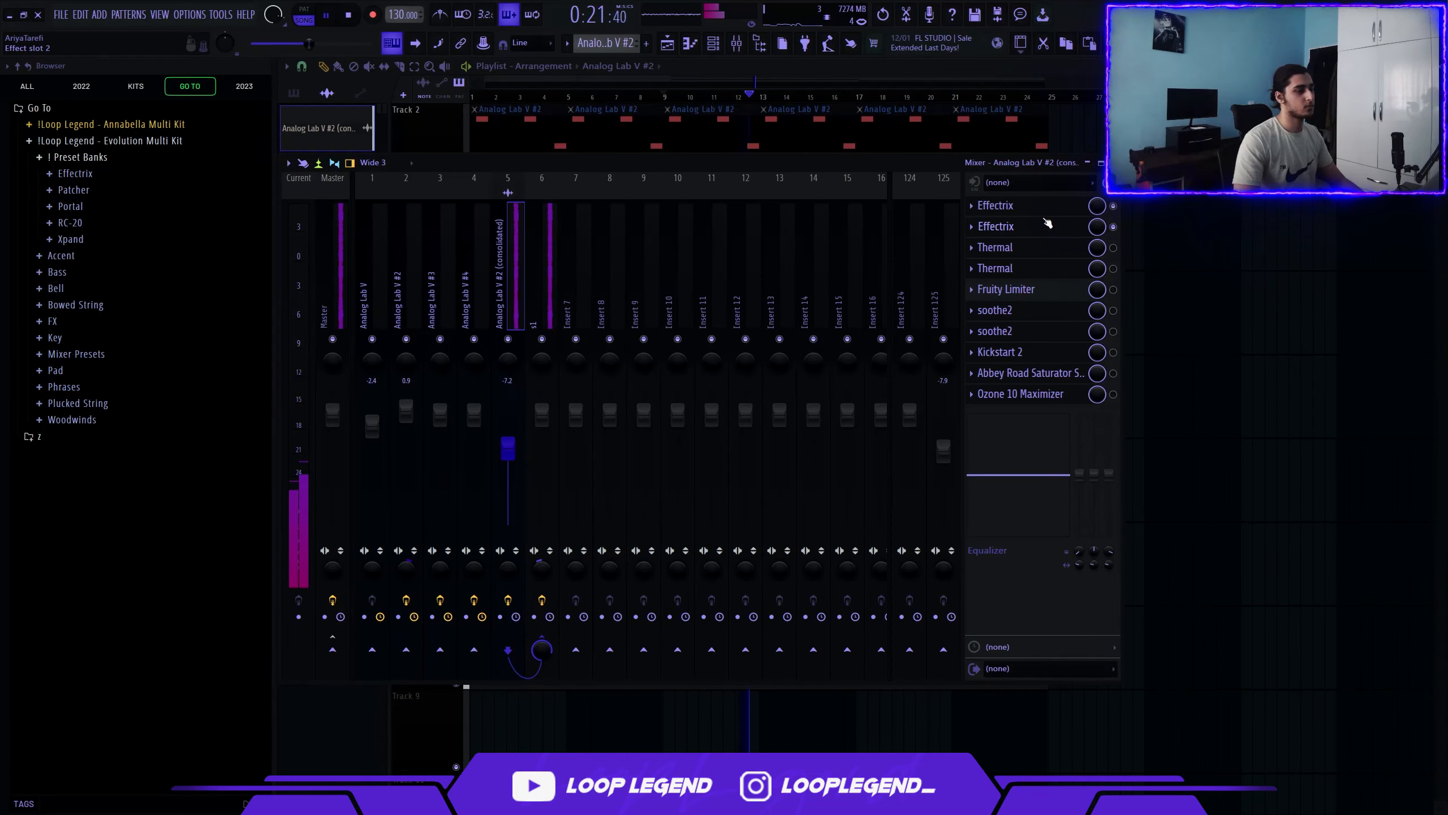
key("space")
Examine the first Thermal's Tape Crunch preset in the Mix Bus category
left_click(1054, 249)
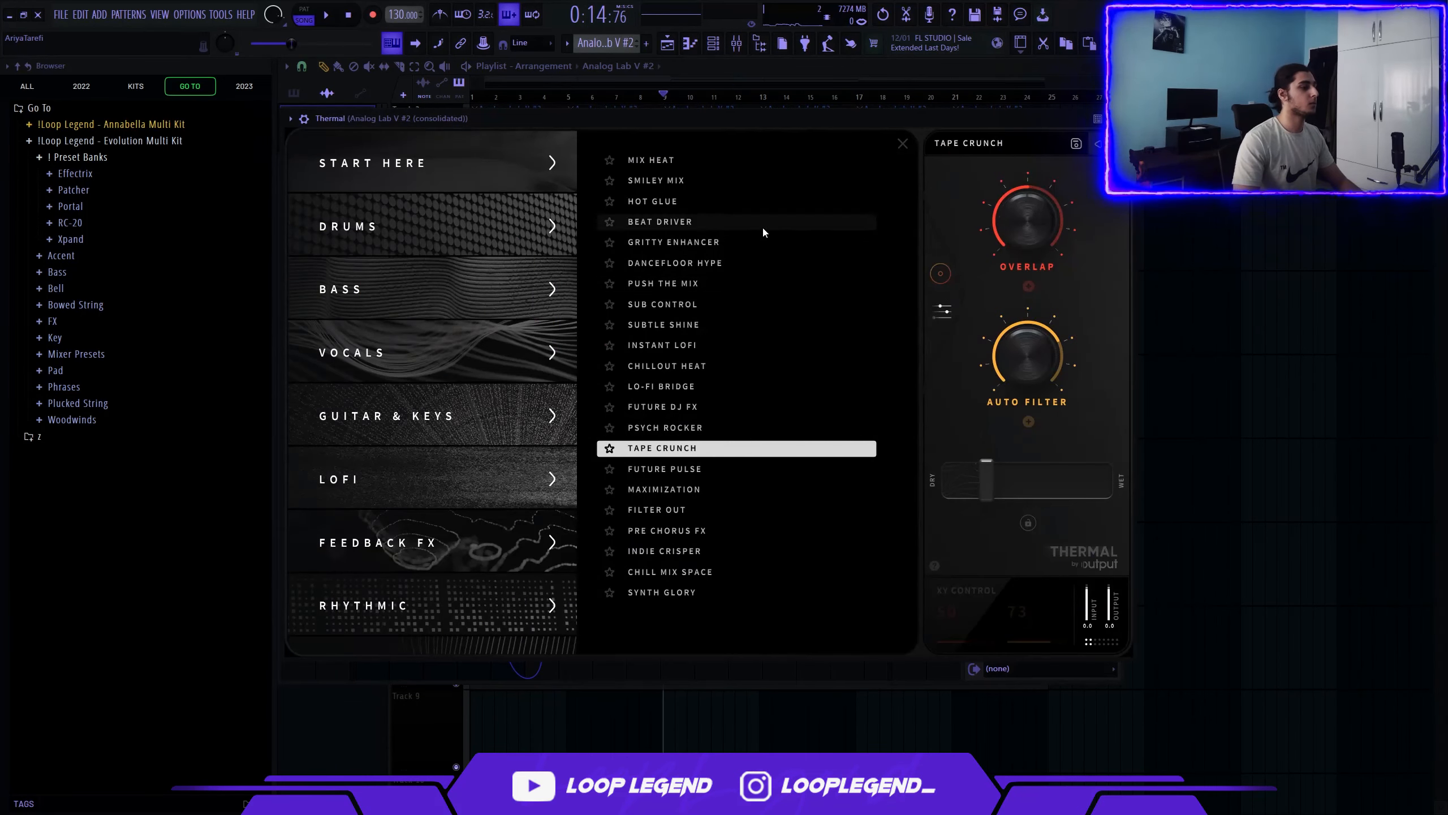
scroll(417, 455, "down", 5)
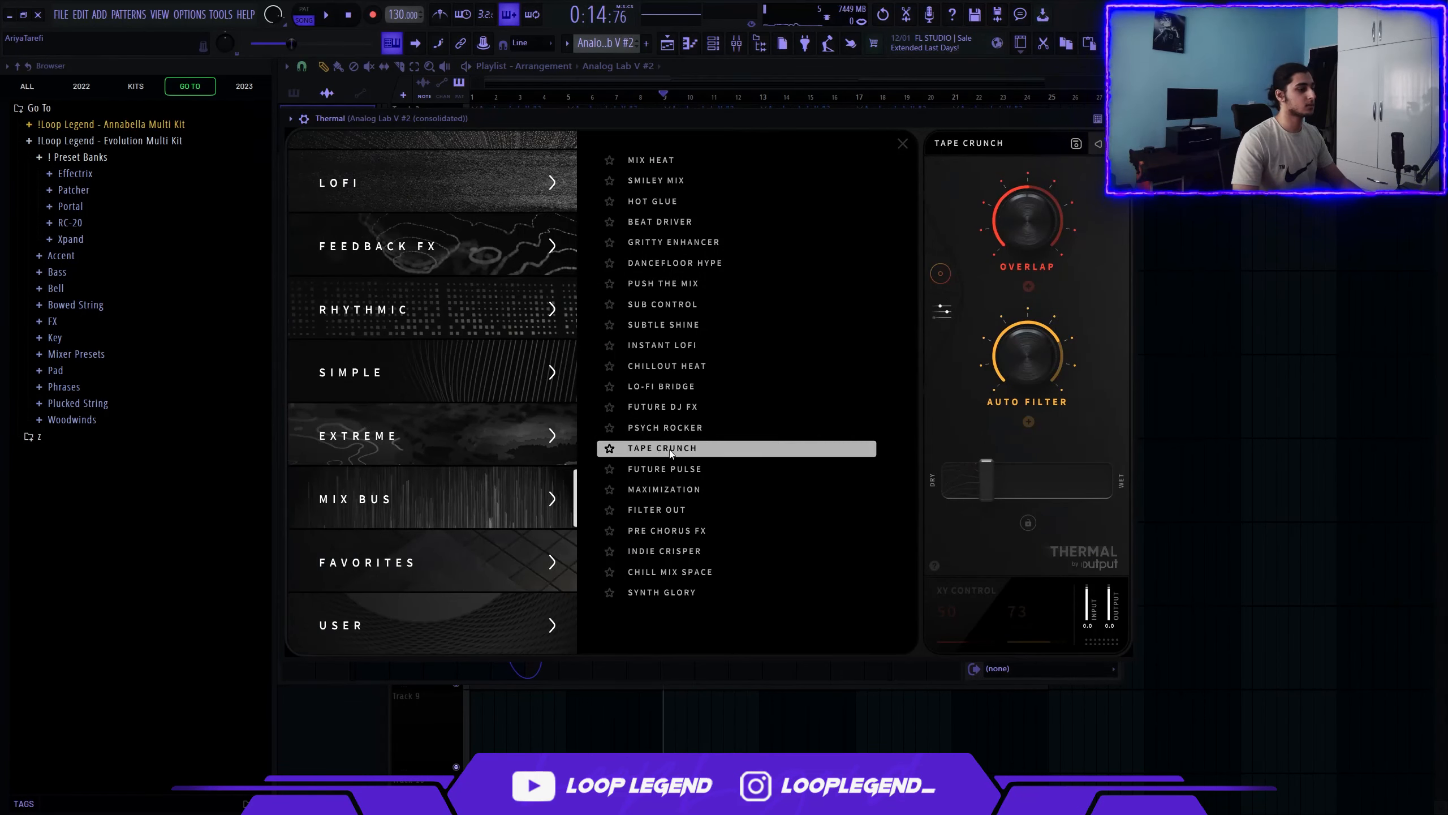
key("Escape")
Enable both Thermal effects on the consolidated mixer track while auditioning the audio
key("space")
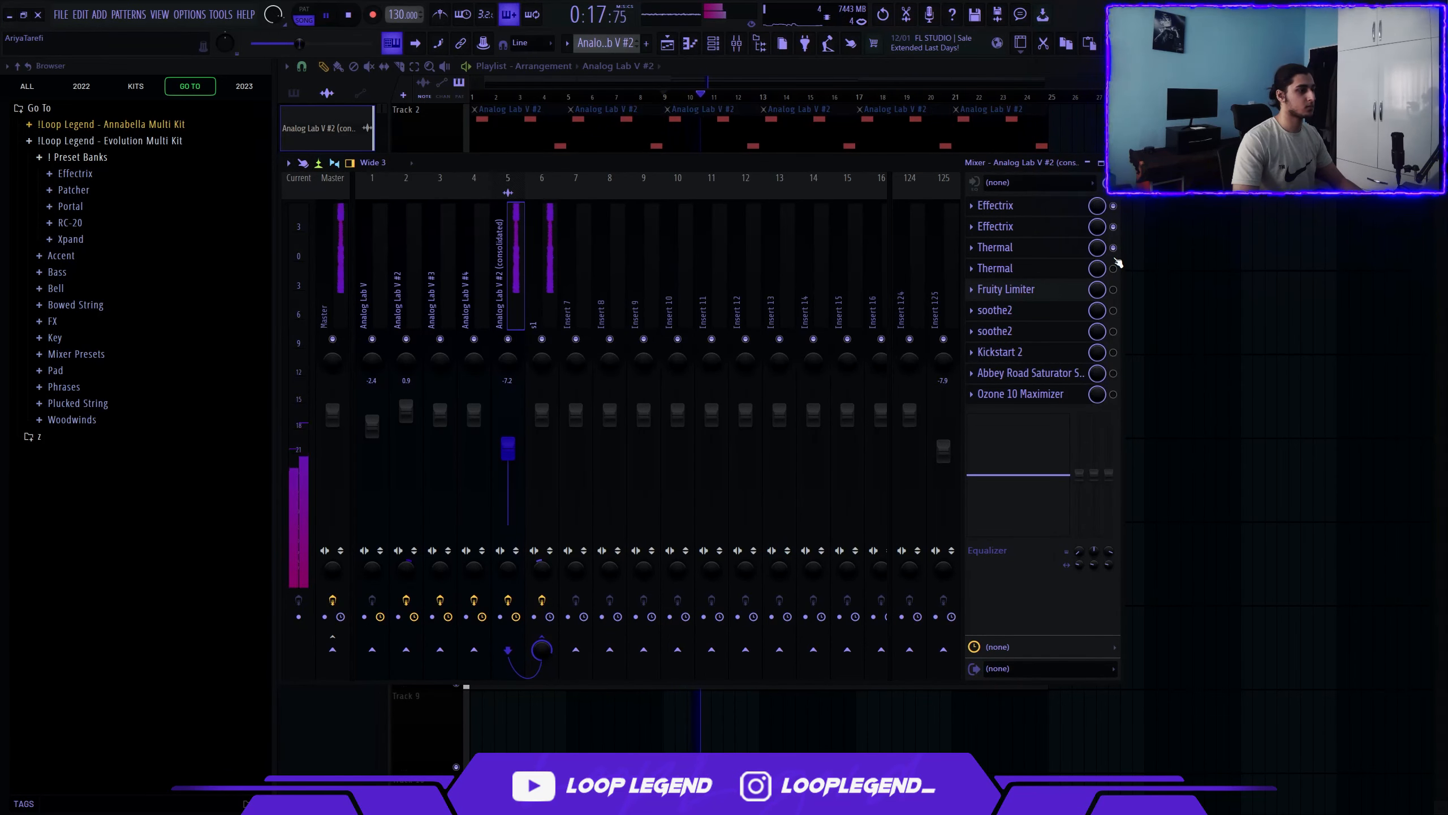
left_click(1113, 269)
key("space")
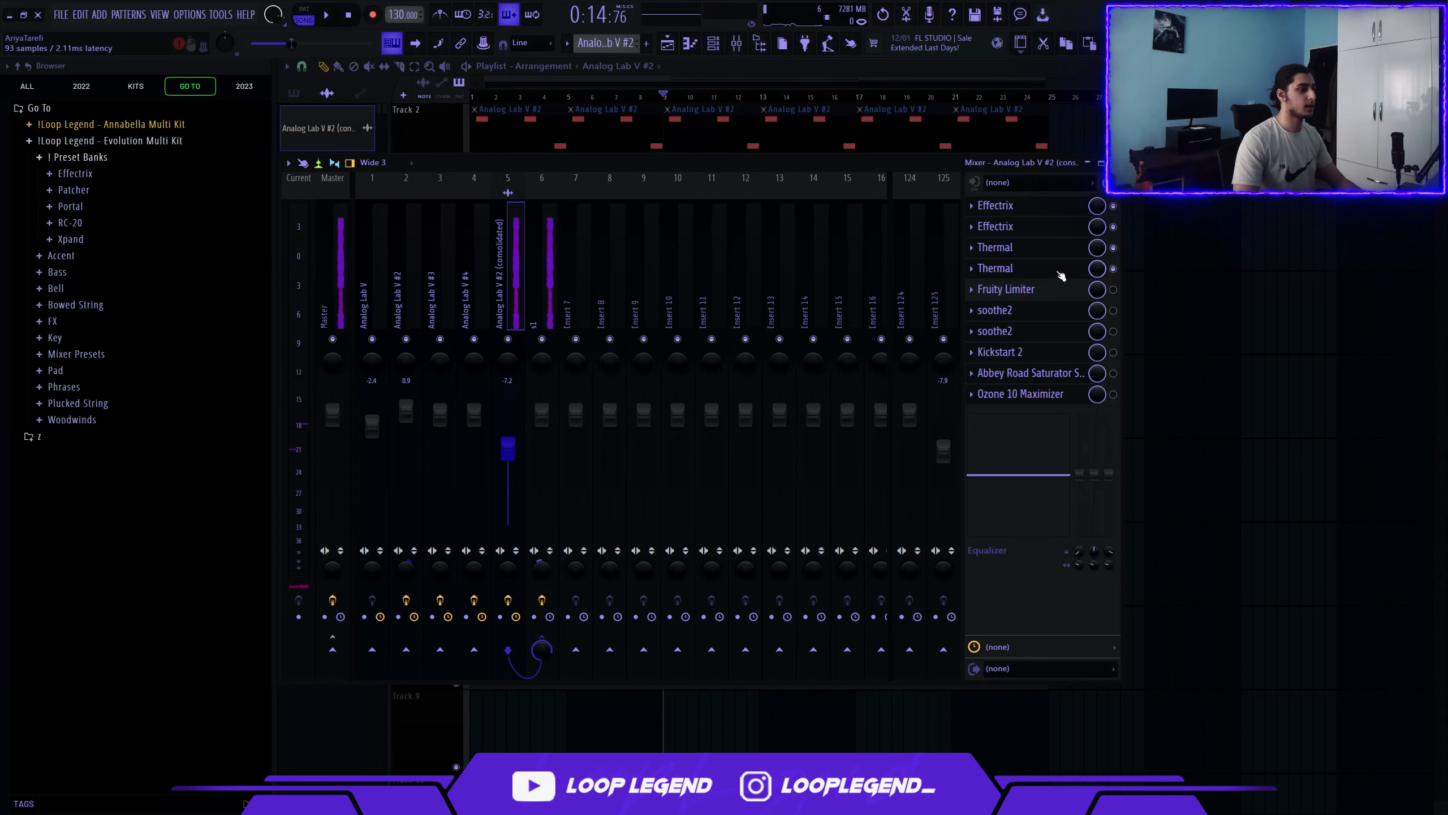
Examine the second Thermal's Spin Cycle preset in the Rhythmic category during playback
left_click(996, 270)
key("space")
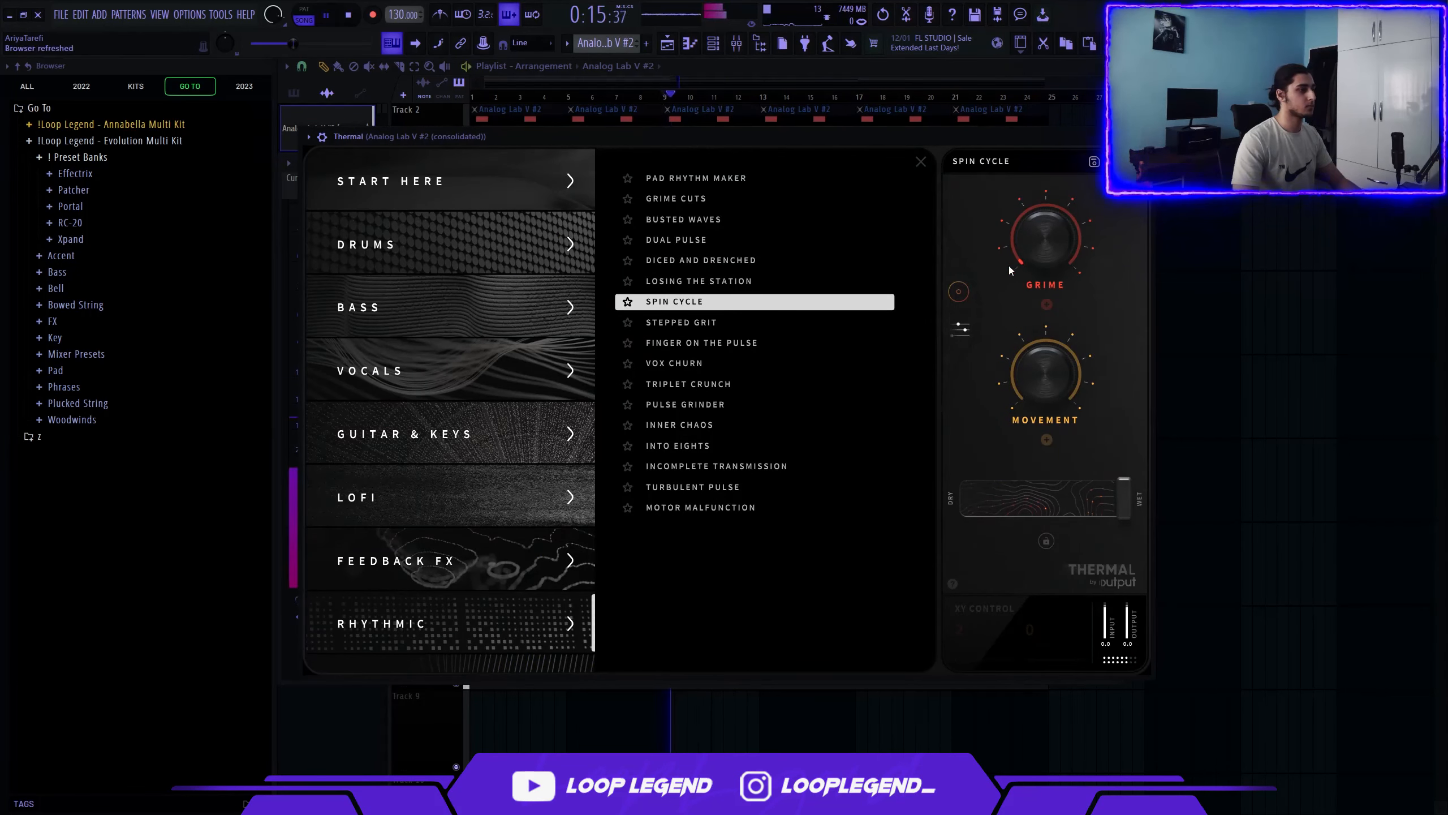
key("Escape")
Enable the Fruity Limiter on the consolidated mixer track and inspect its compressor settings during playback
key("F9")
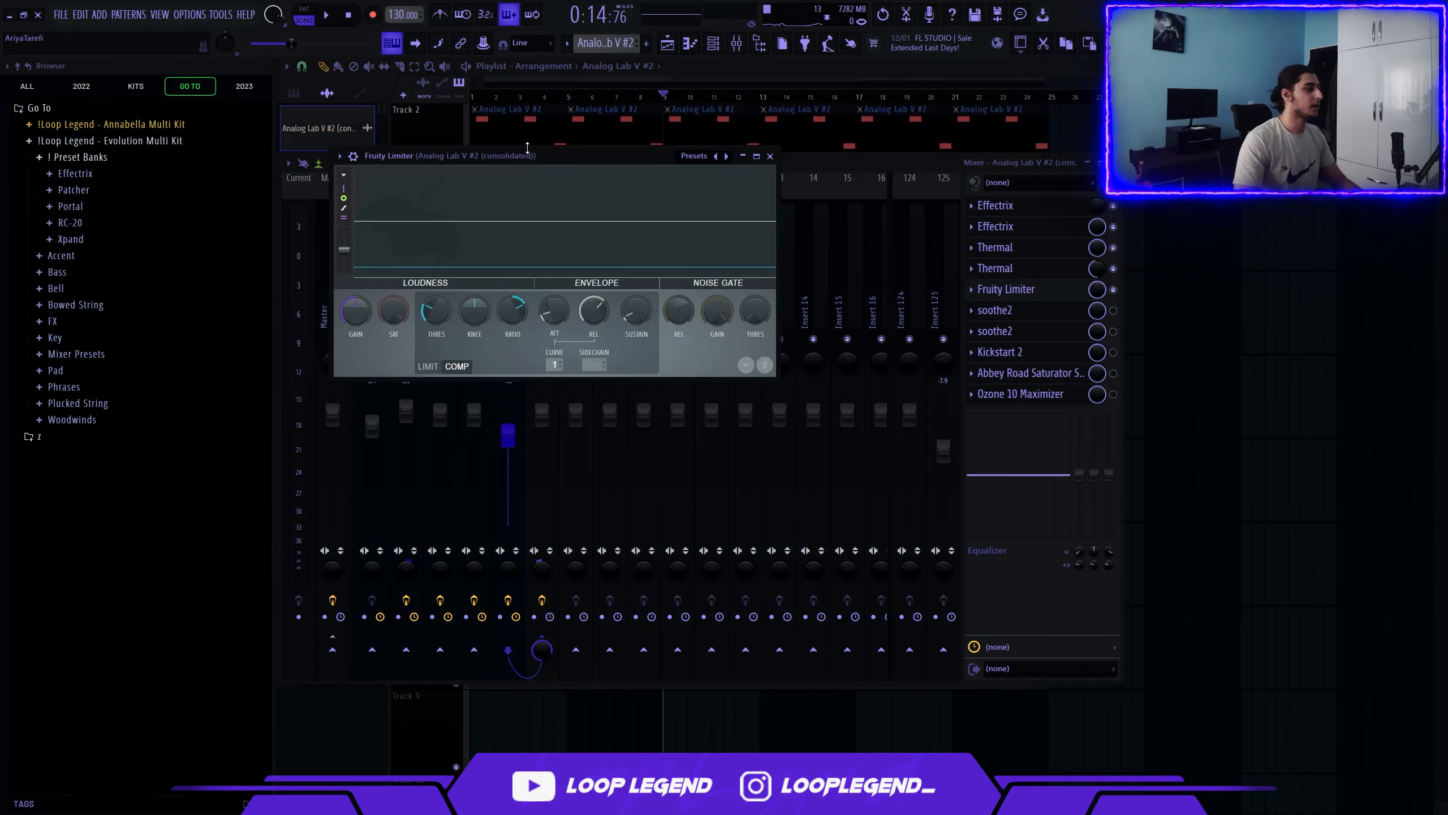
left_click_drag(528, 153, 564, 282)
left_click(1007, 270)
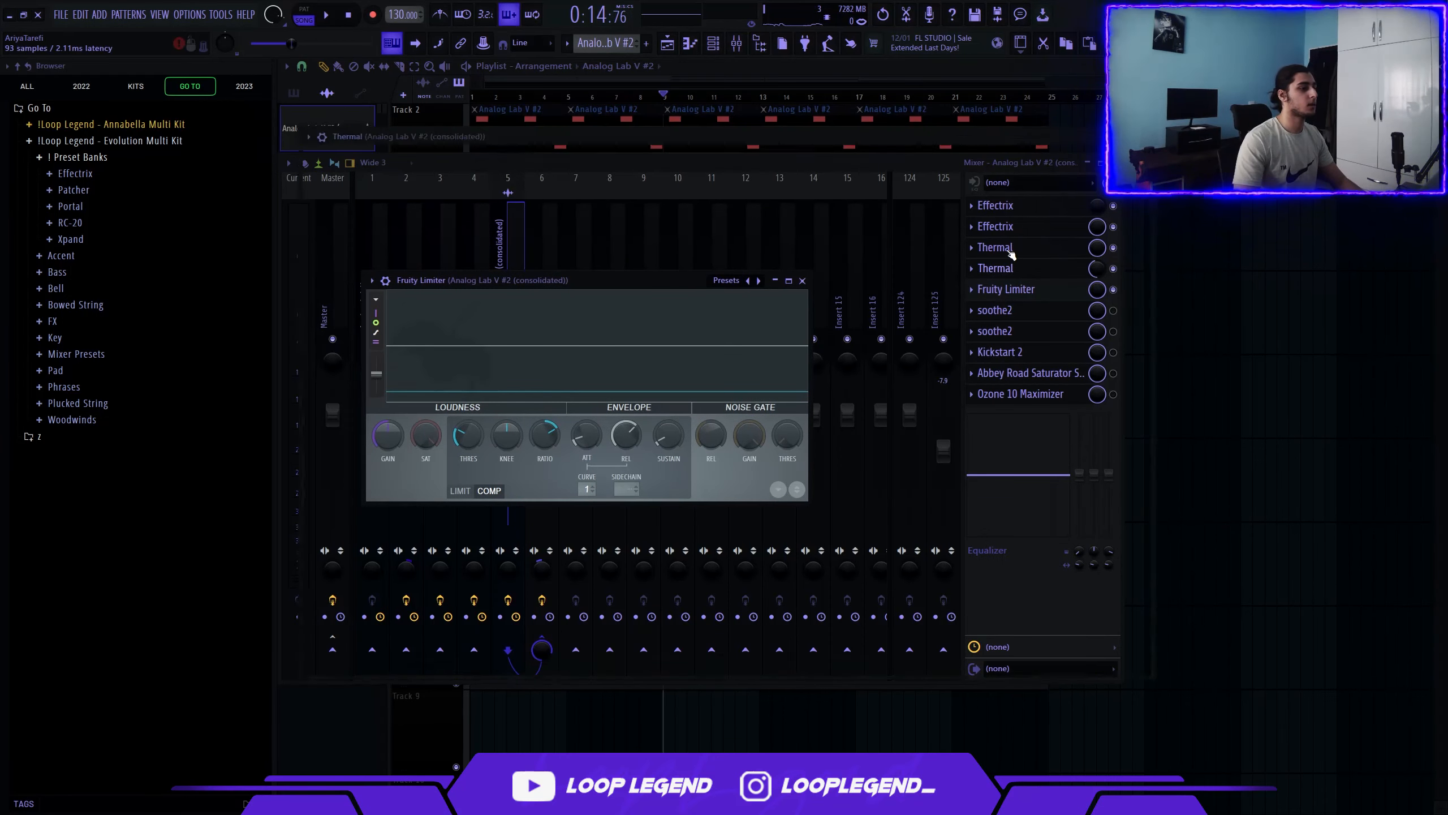
key("Escape")
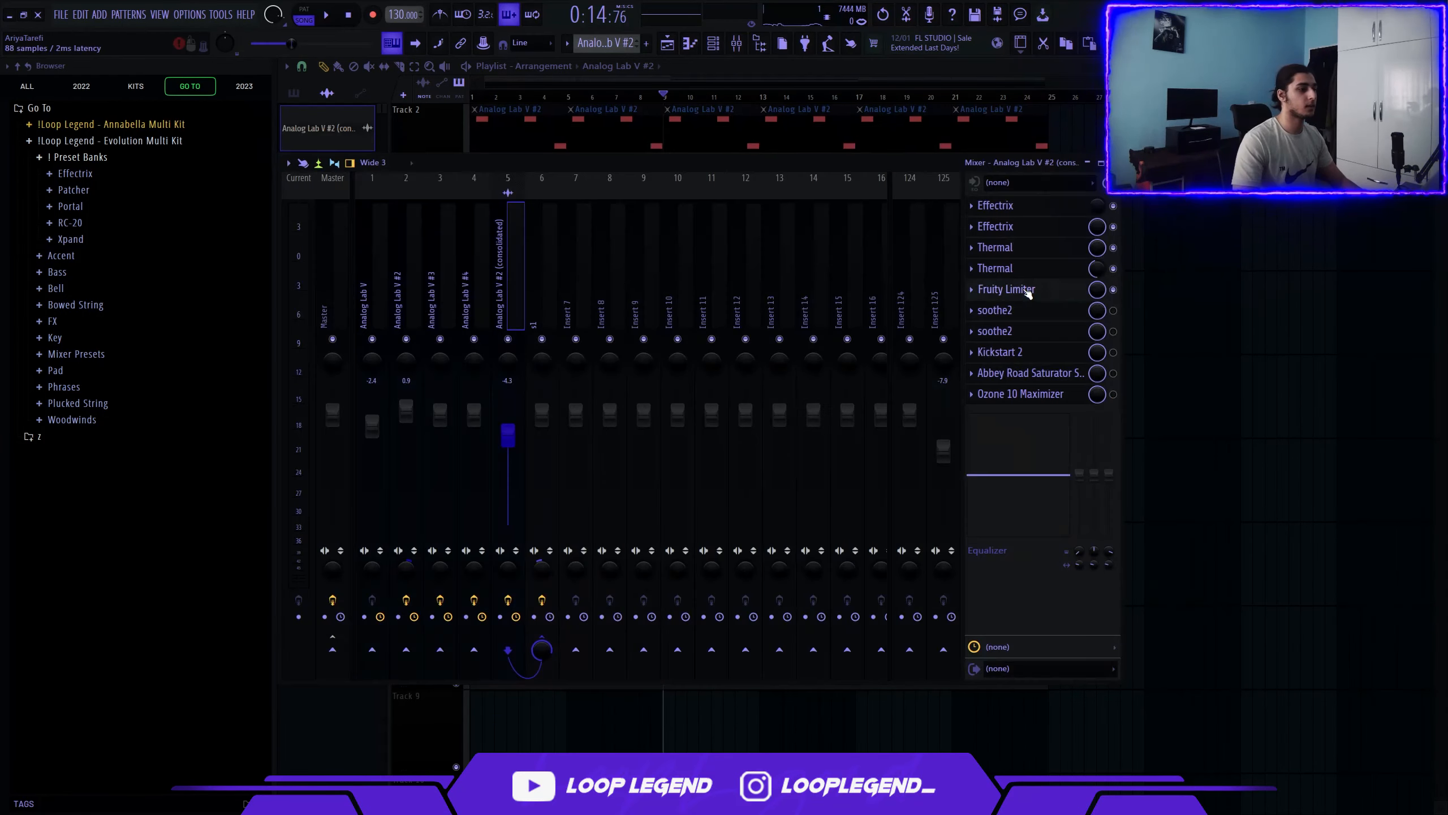
left_click(1004, 289)
key("space")
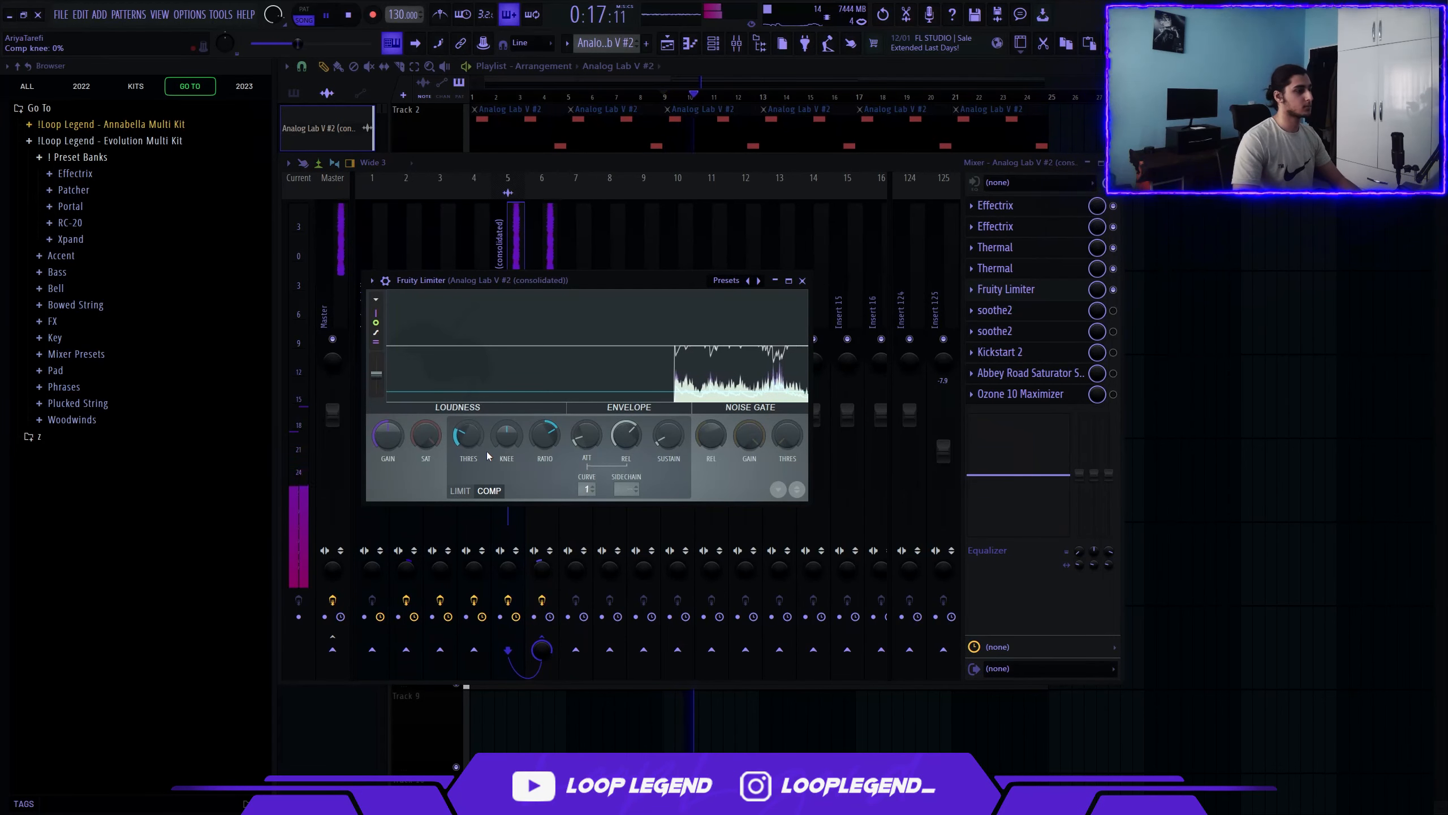
key("space")
key("Escape")
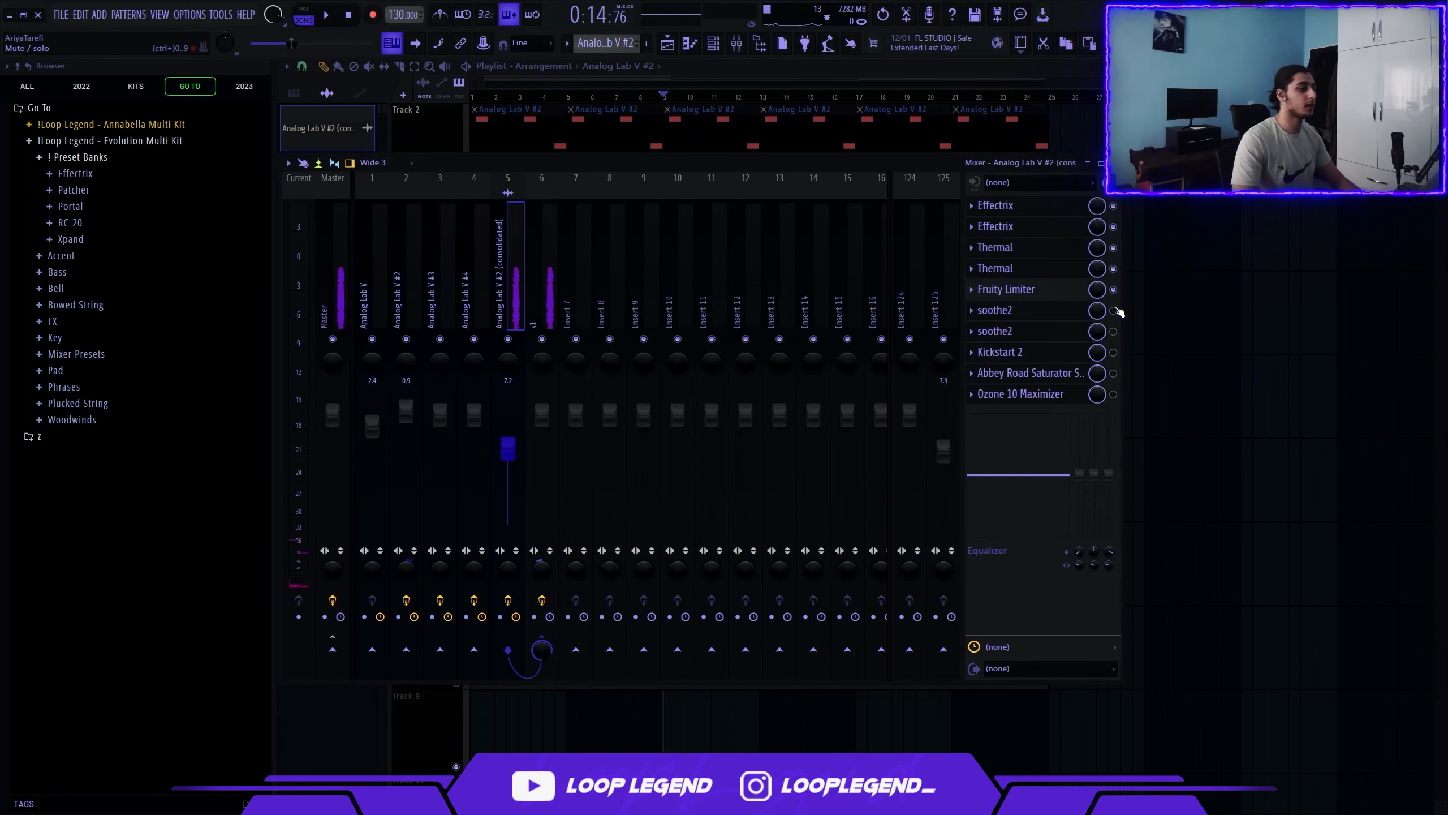
Enable both soothe2 effects on the consolidated mixer track and examine the first one's resonance bands during playback
left_click(1050, 326)
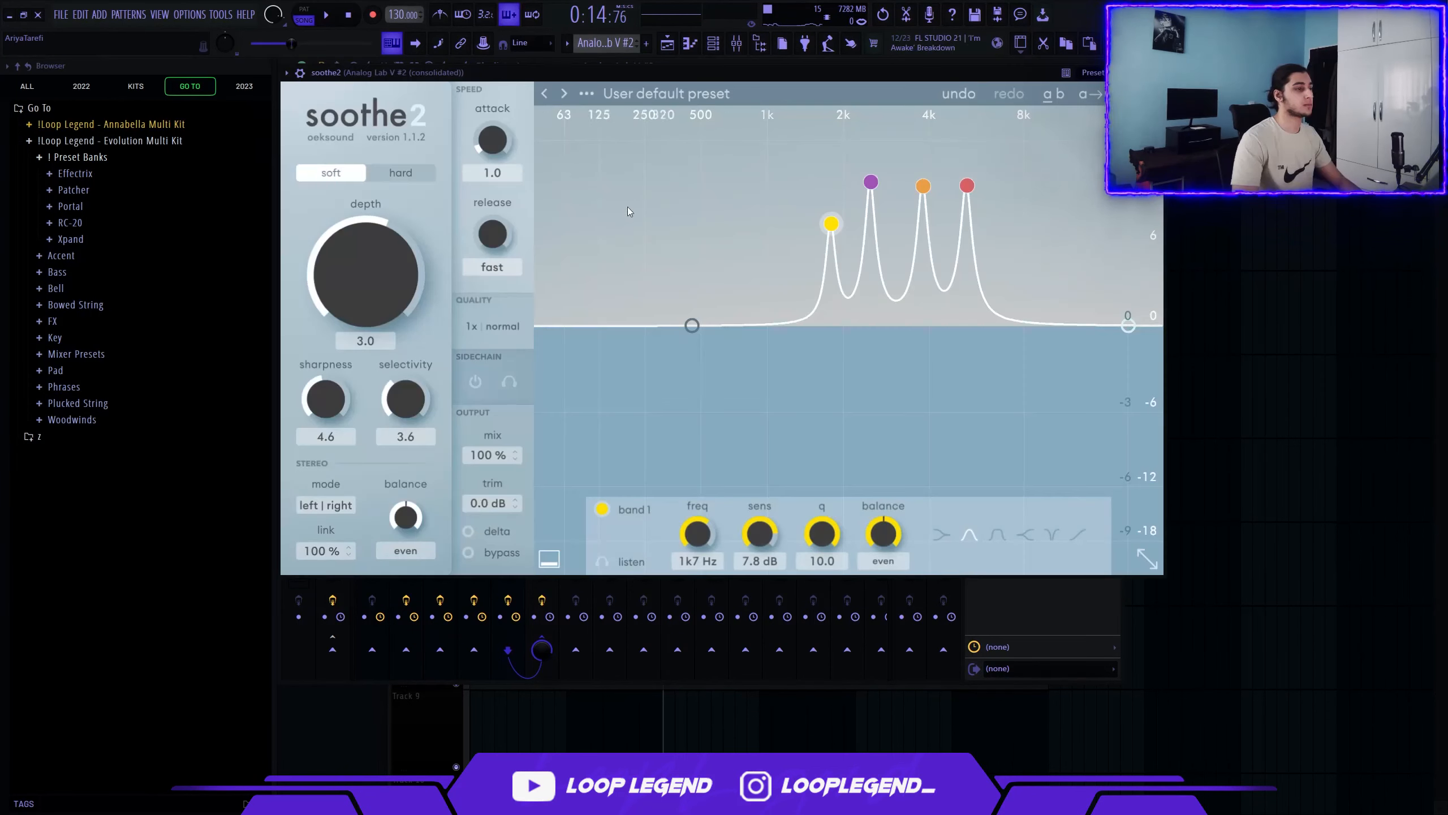
left_click(780, 47)
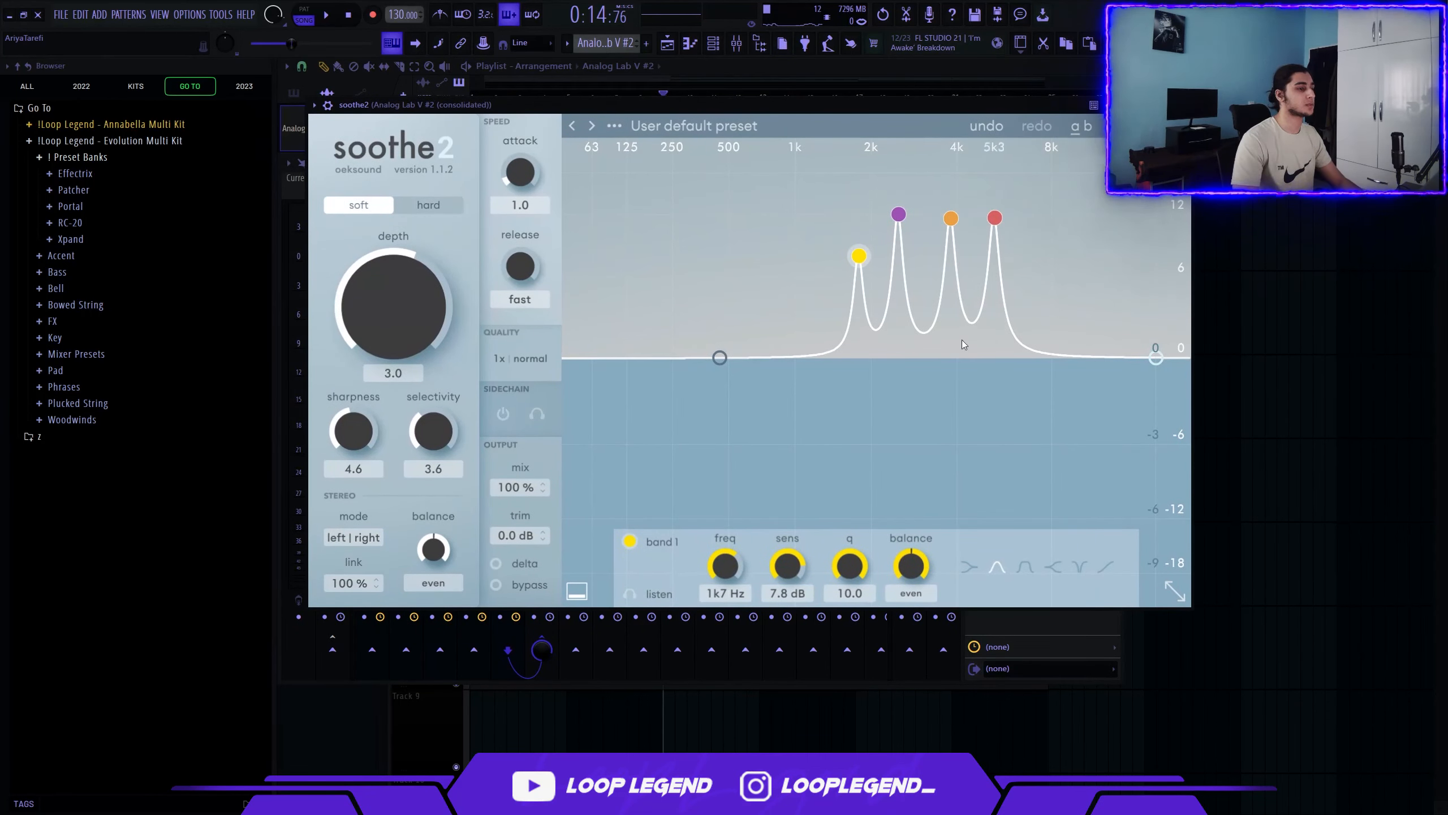
key("space")
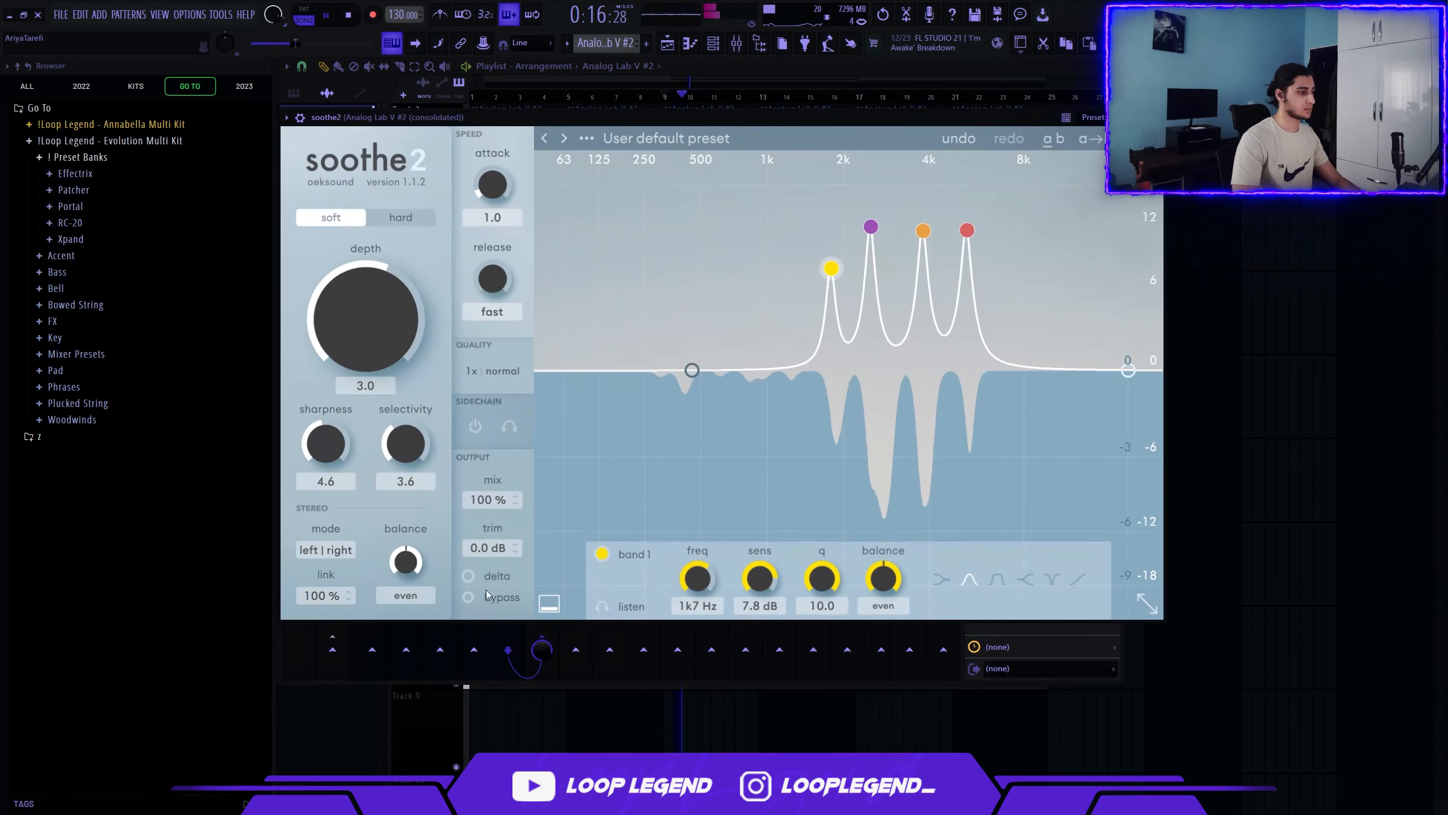
left_click(487, 603)
left_click(489, 607)
key("Escape")
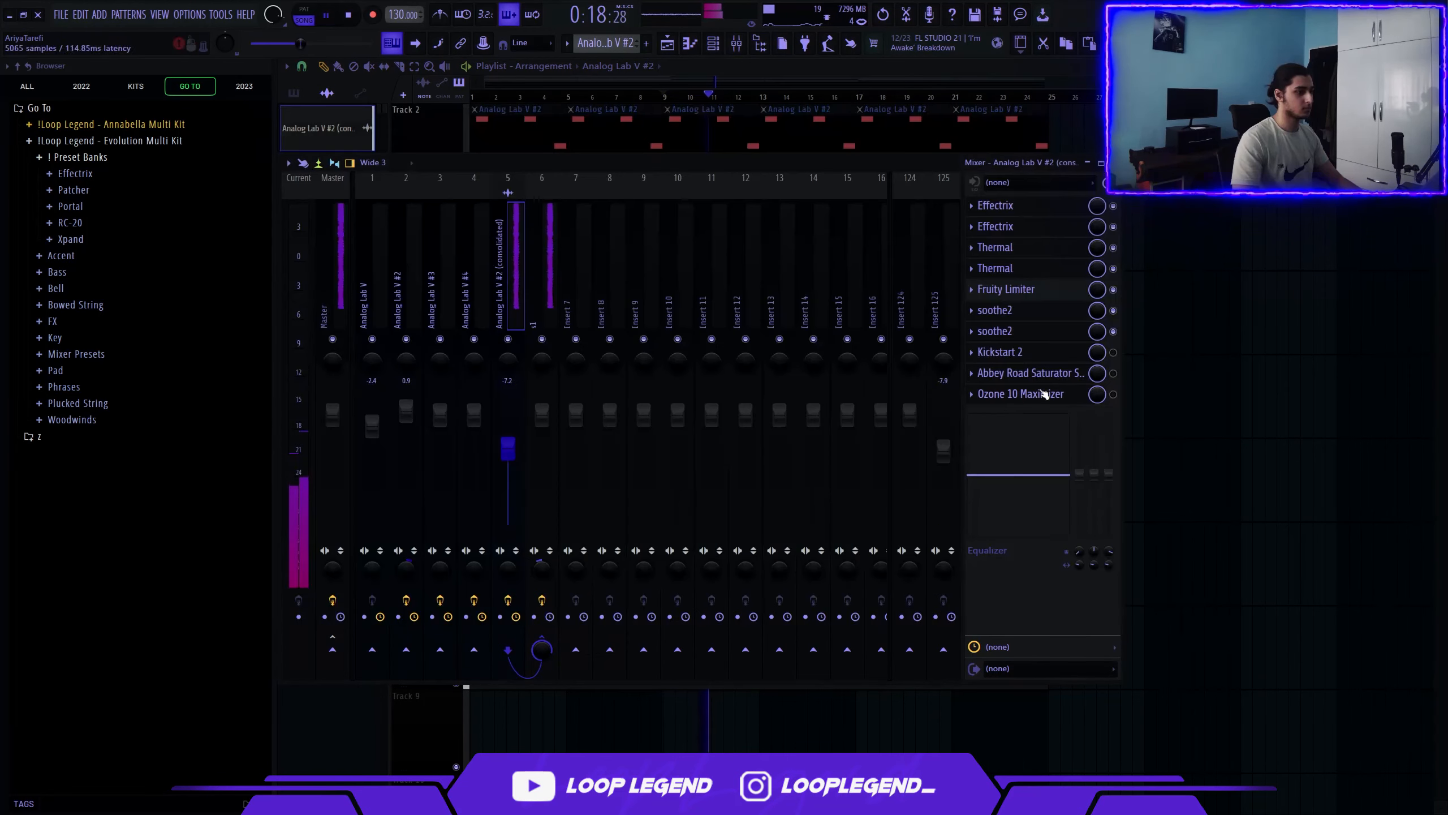
Examine the second soothe2's frequency bands on the consolidated mixer track during playback
left_click(1053, 331)
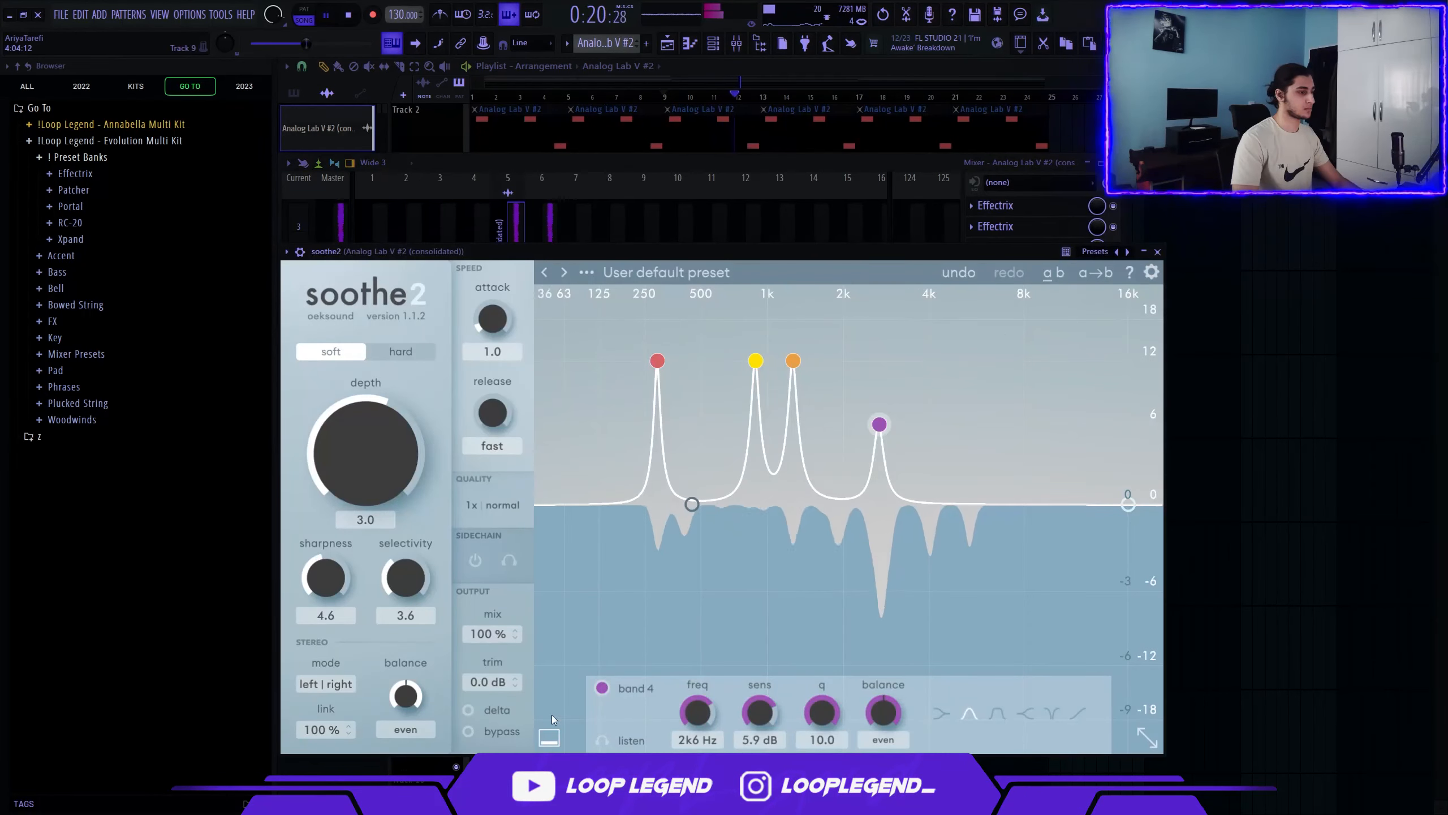
key("Escape")
key("space")
Enable Kickstart 2 on the consolidated mixer track and set its mix to 43% while auditioning the ducking
left_click(1001, 352)
left_click_drag(806, 304, 673, 260)
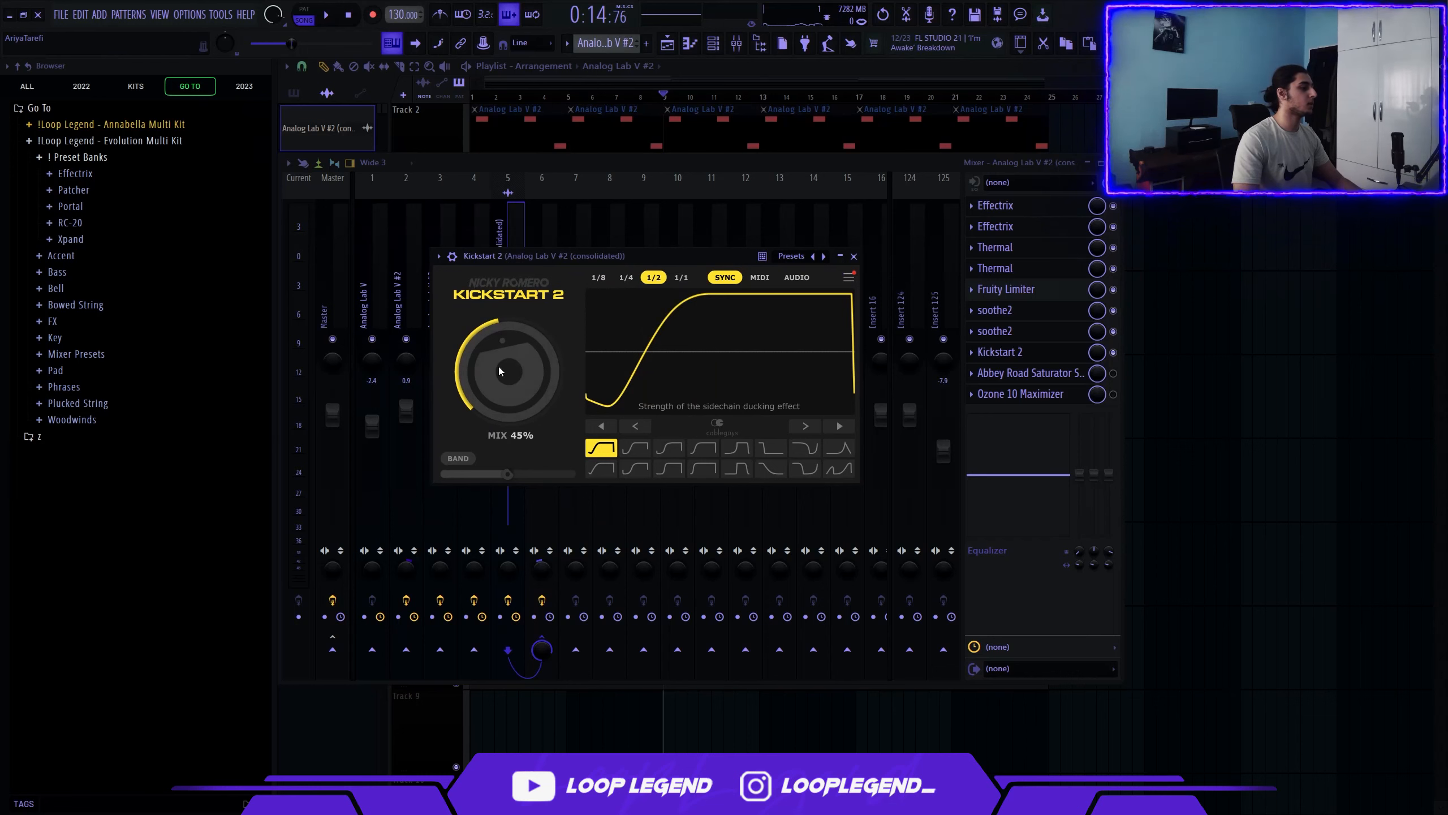
key("space")
left_click_drag(516, 385, 496, 406)
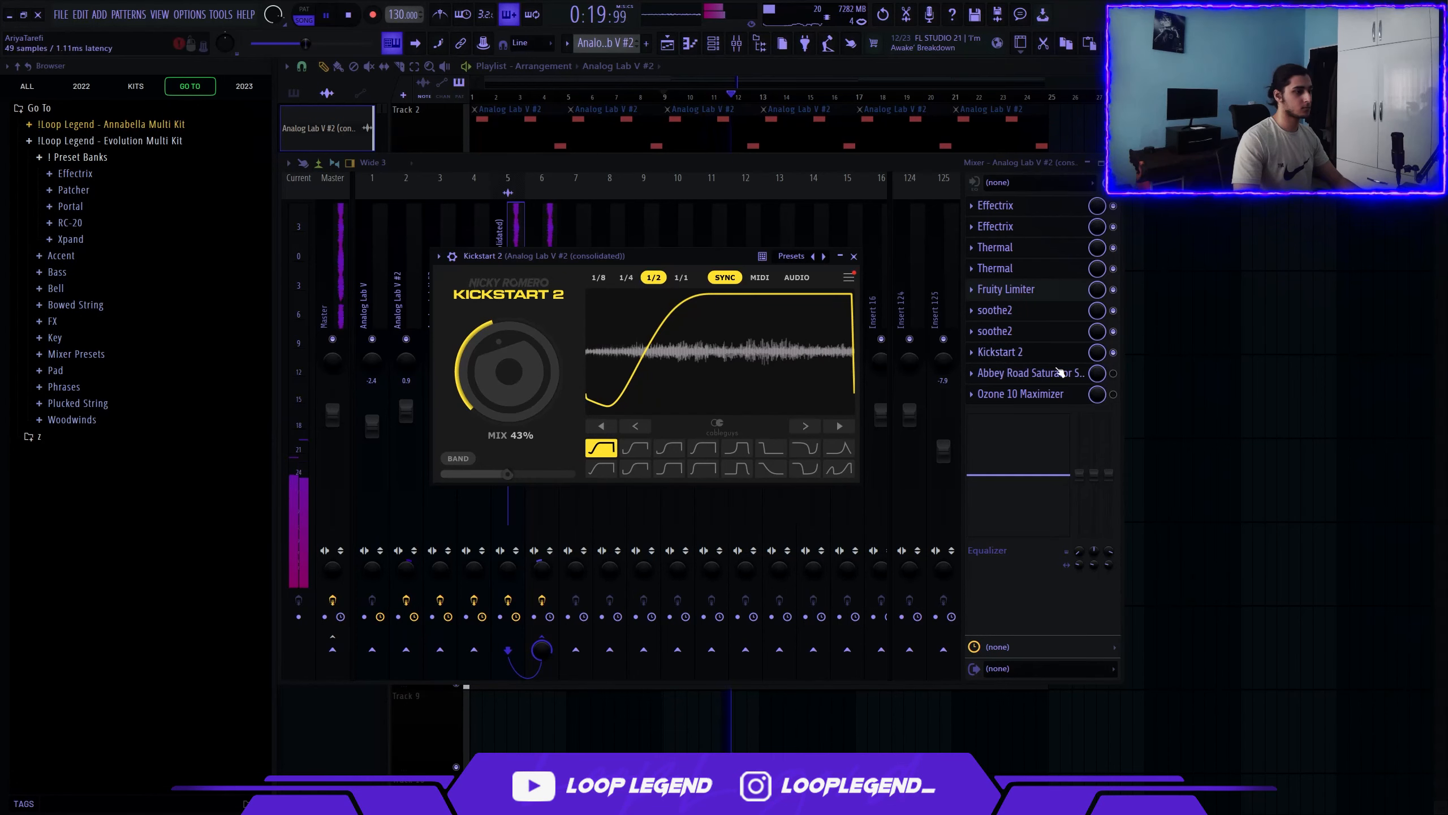
Enable the Abbey Road Saturator on the consolidated mixer track and examine its settings while auditioning the audio
left_click(1113, 373)
key("space")
left_click(1052, 374)
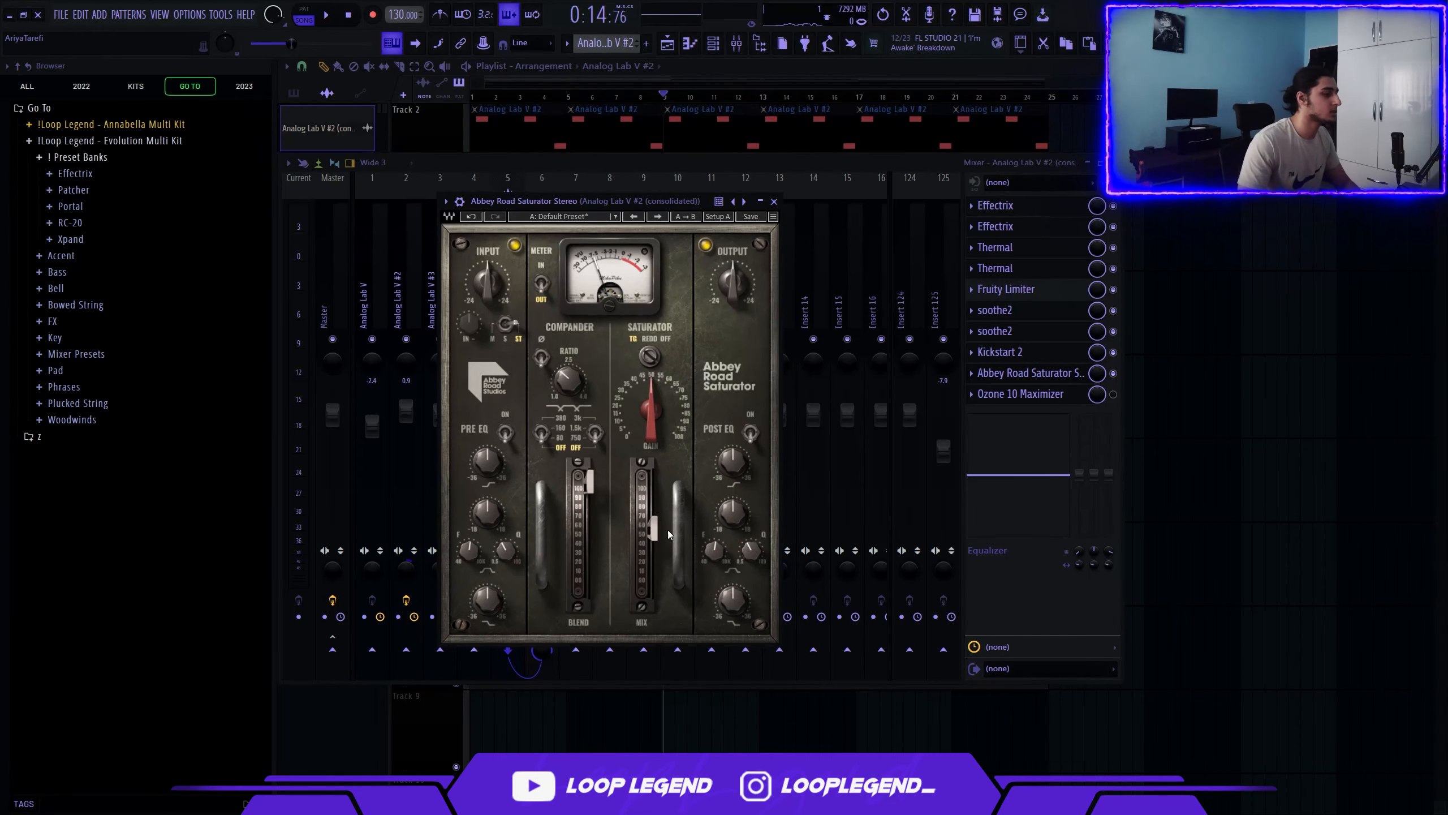
key("space")
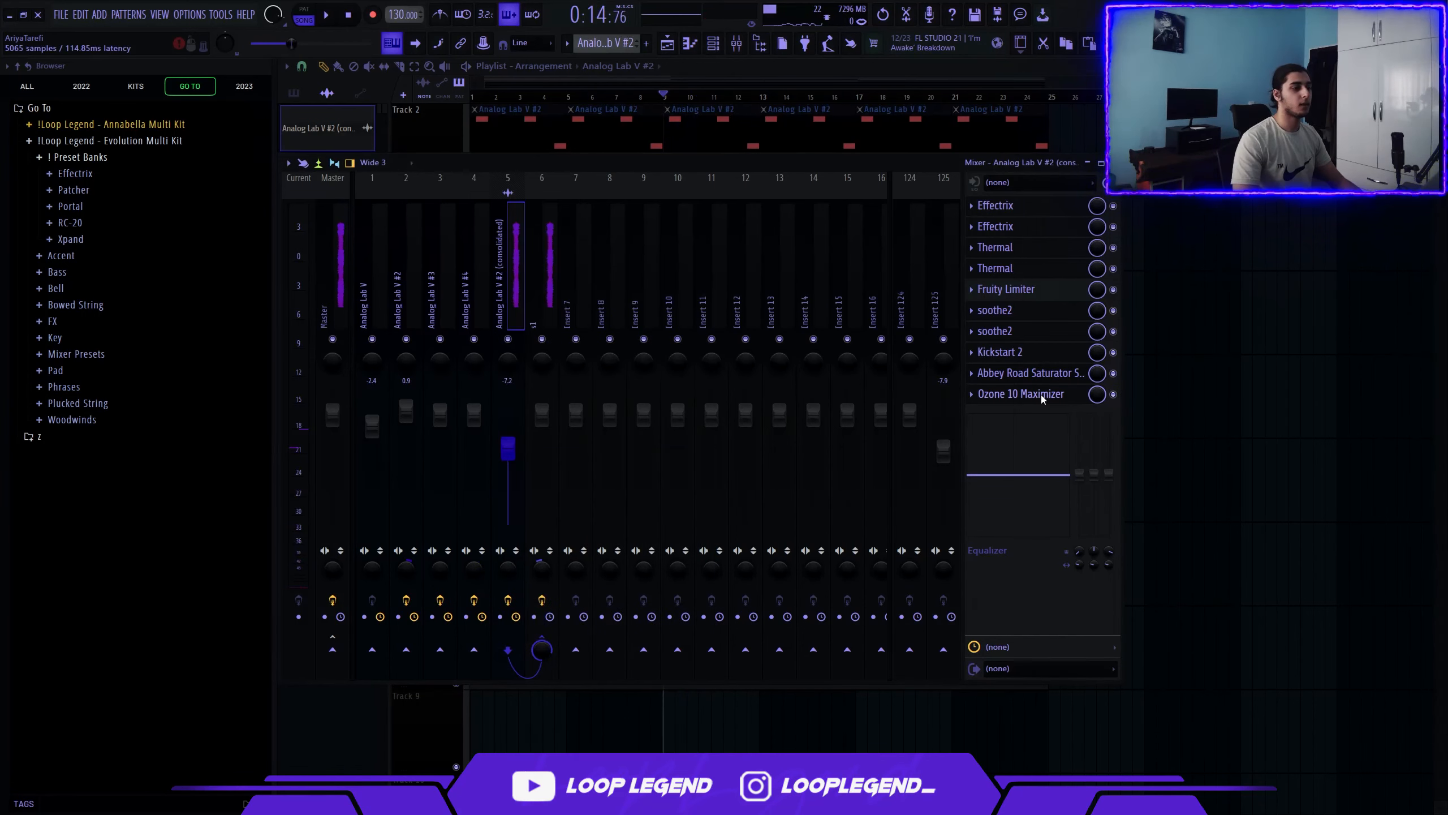
Enable the Ozone 10 Maximizer on the consolidated mixer track and audition it against its bypass
left_click(1041, 395)
left_click_drag(542, 208, 495, 252)
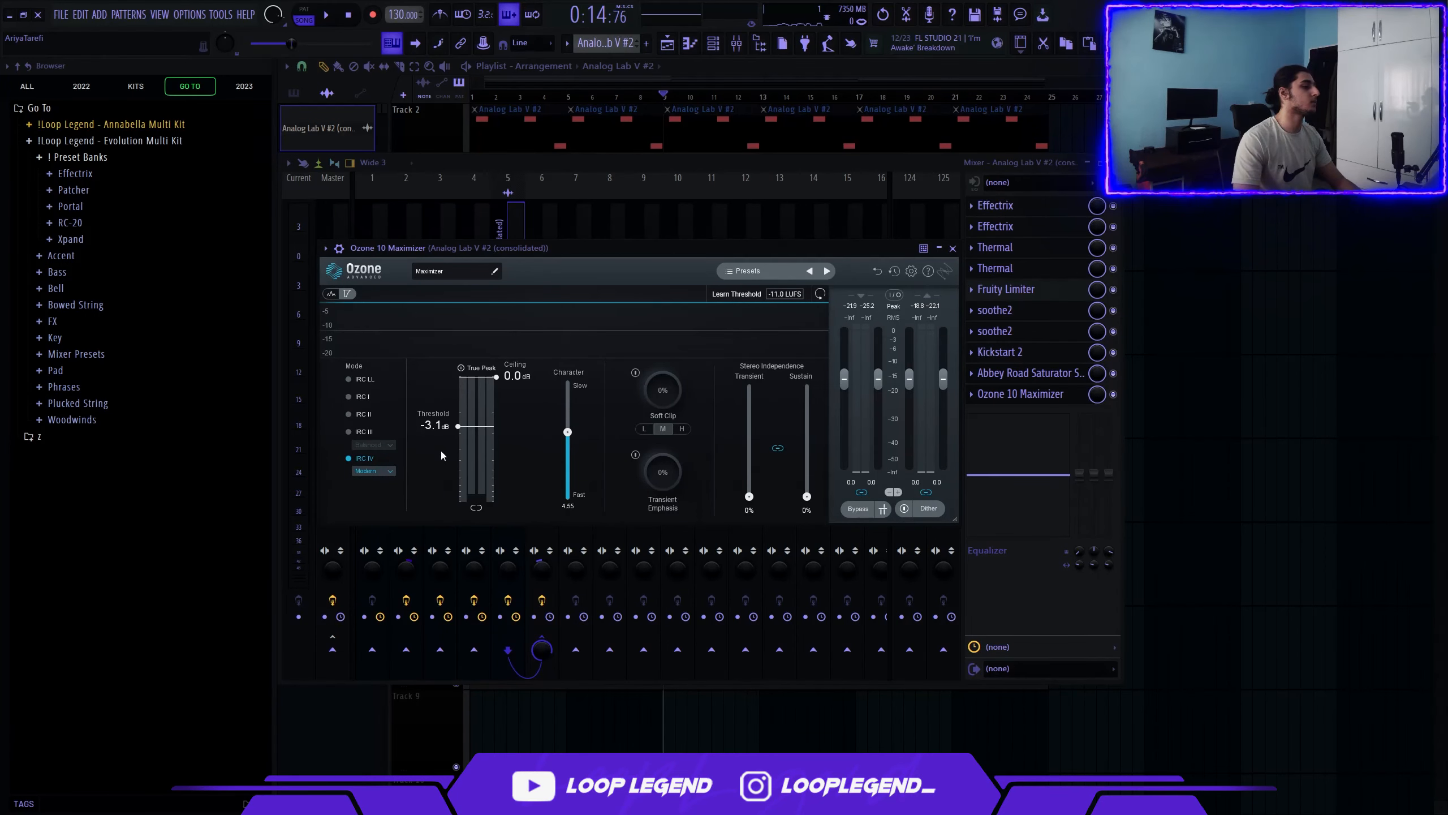
key("space")
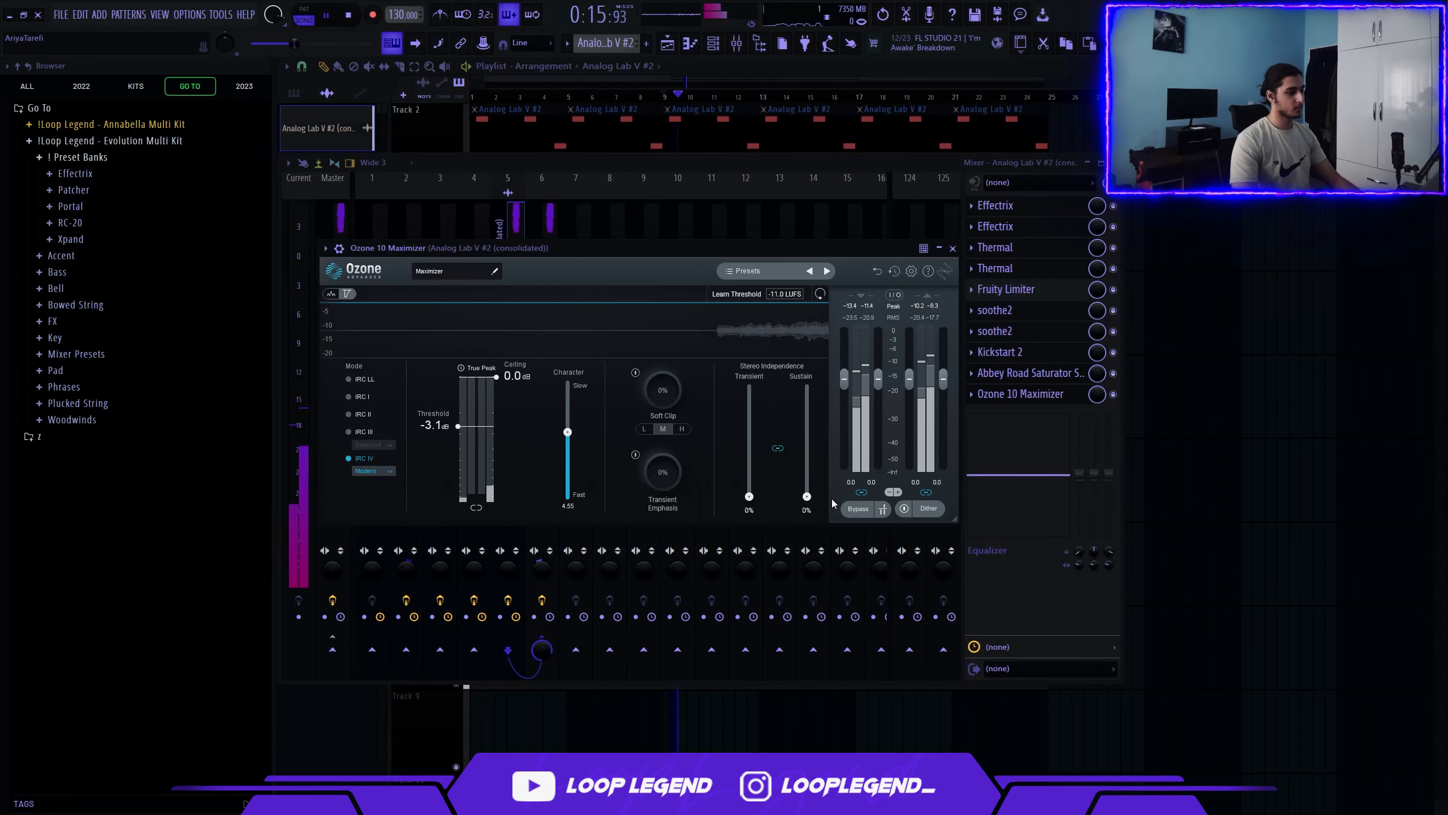
left_click(858, 509)
key("Escape")
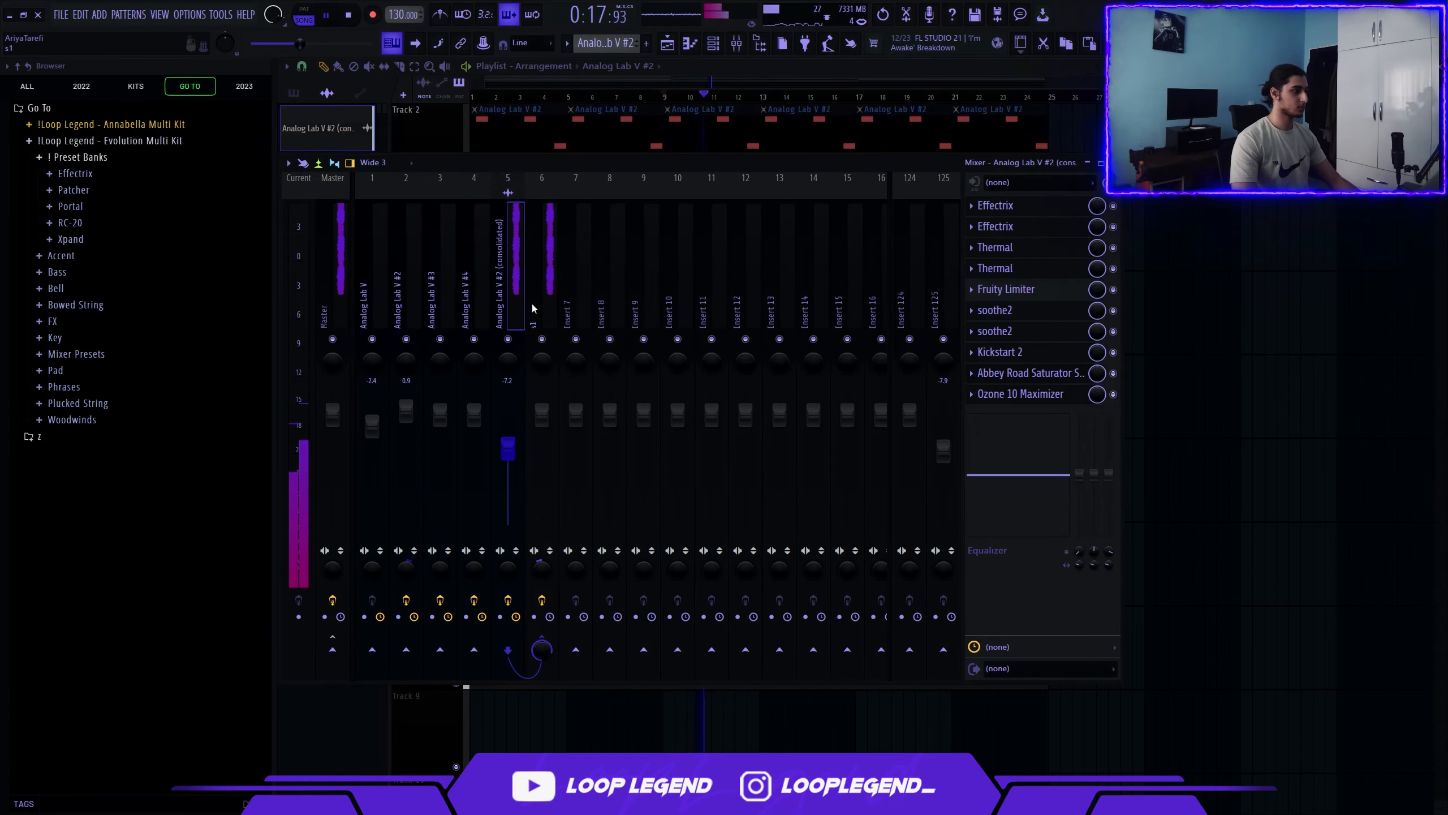
key("space")
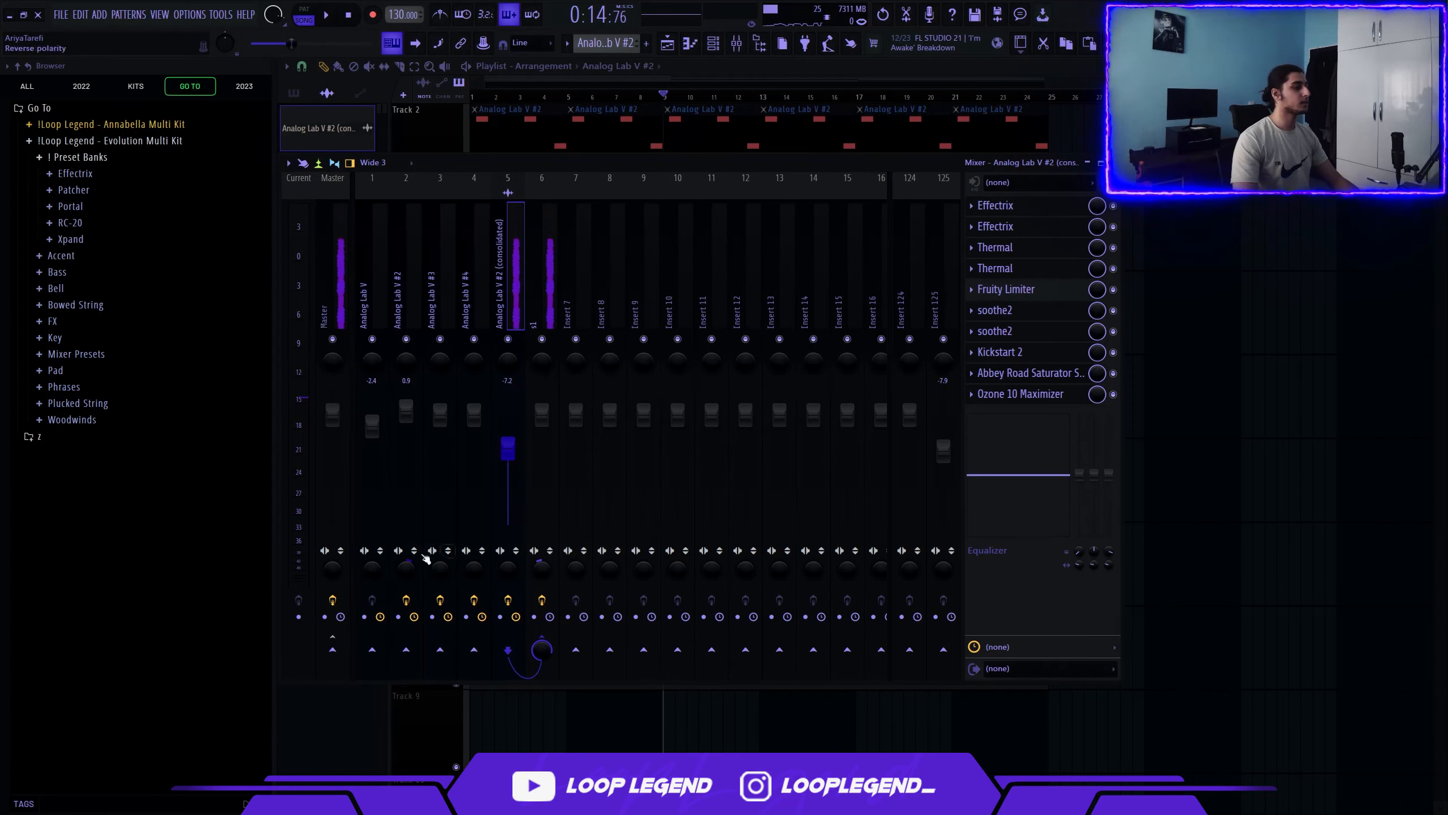
Check the consolidated track's send to the s1 mixer track and examine the first Fruity parametric EQ 2 on s1
left_click(542, 651)
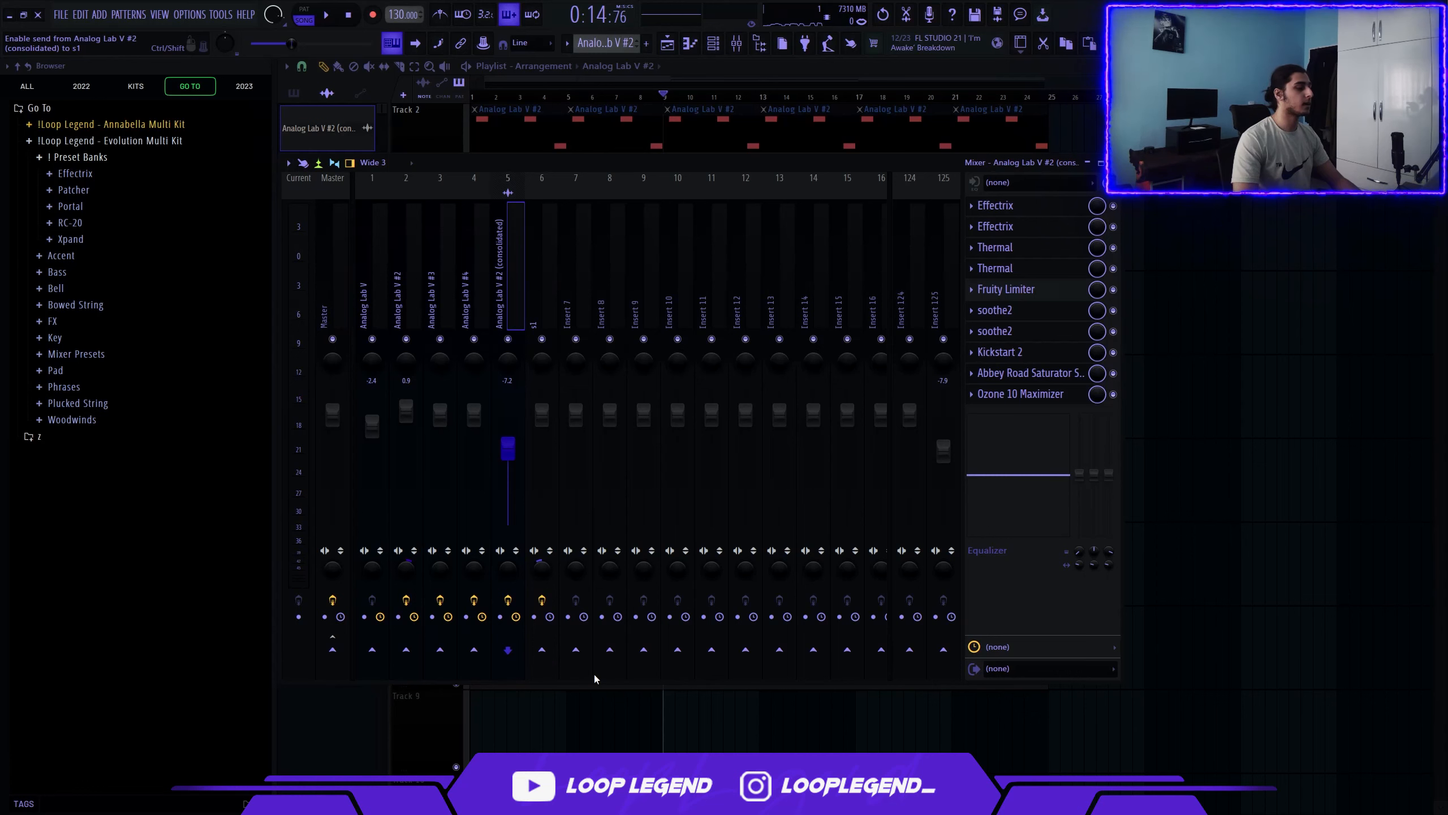
left_click(542, 490)
left_click(1069, 231)
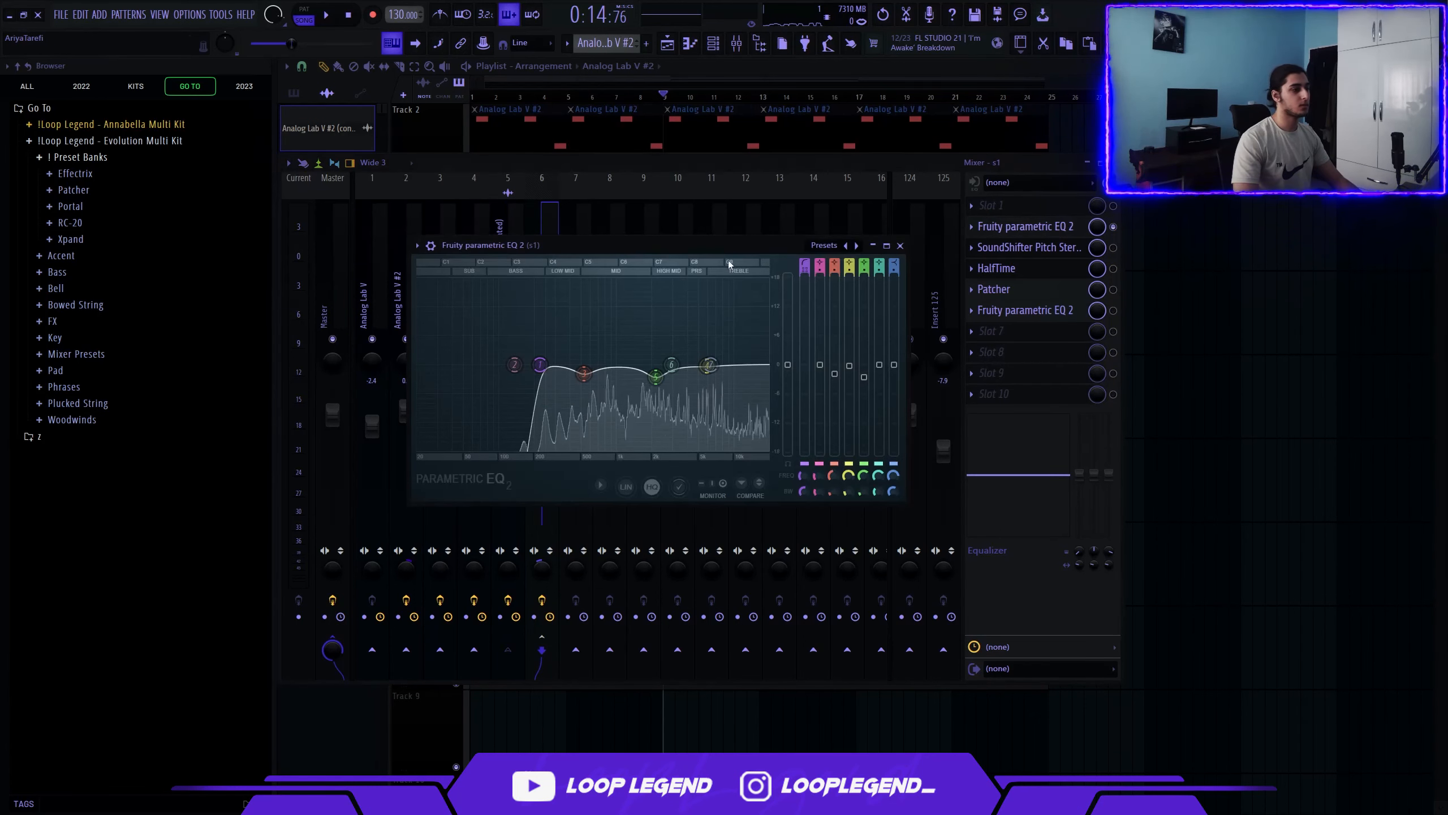
key("Escape")
Enable SoundShifter Pitch Stereo on the s1 mixer track and examine its transpose settings
left_click(1113, 247)
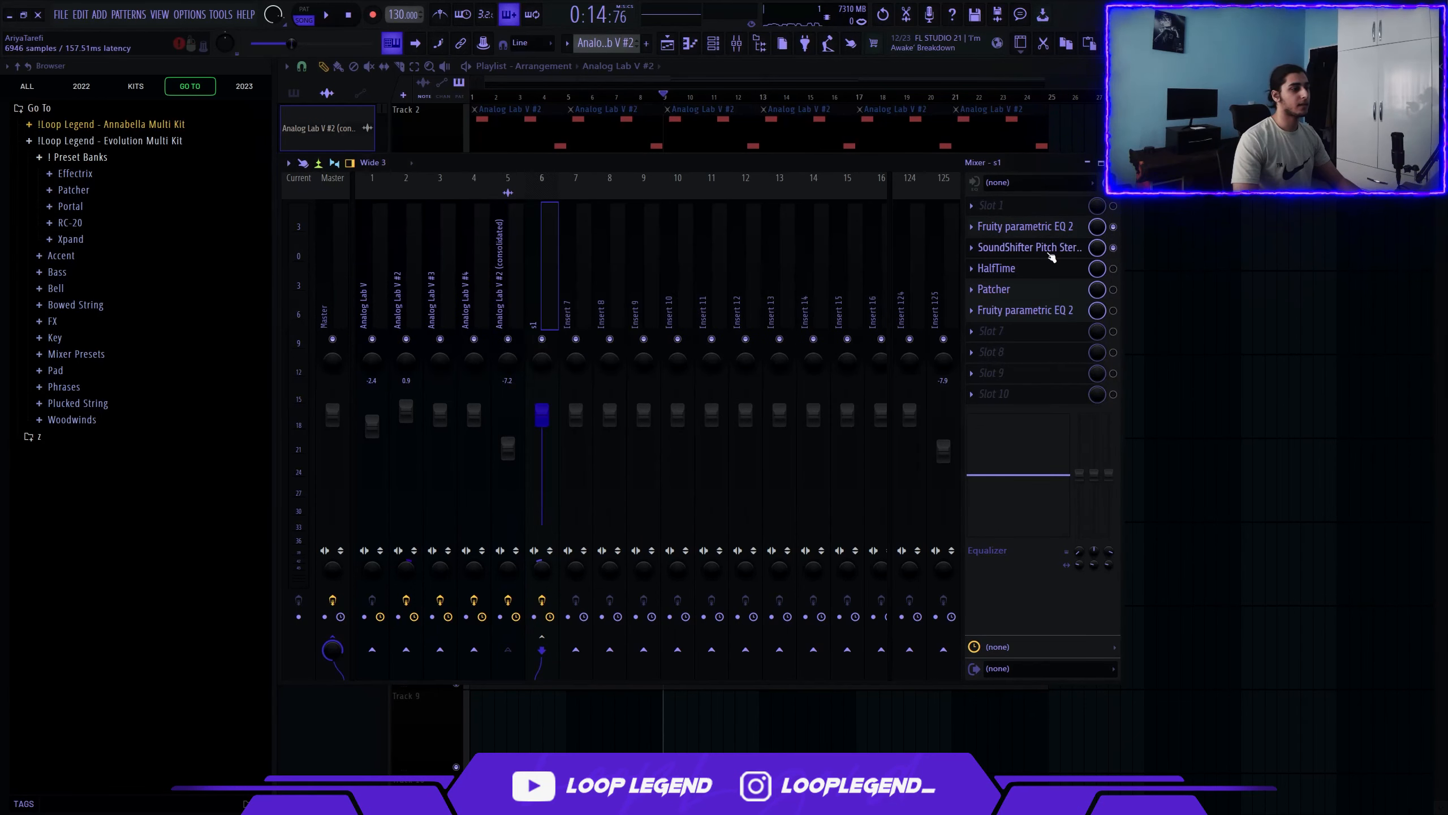
left_click(1049, 250)
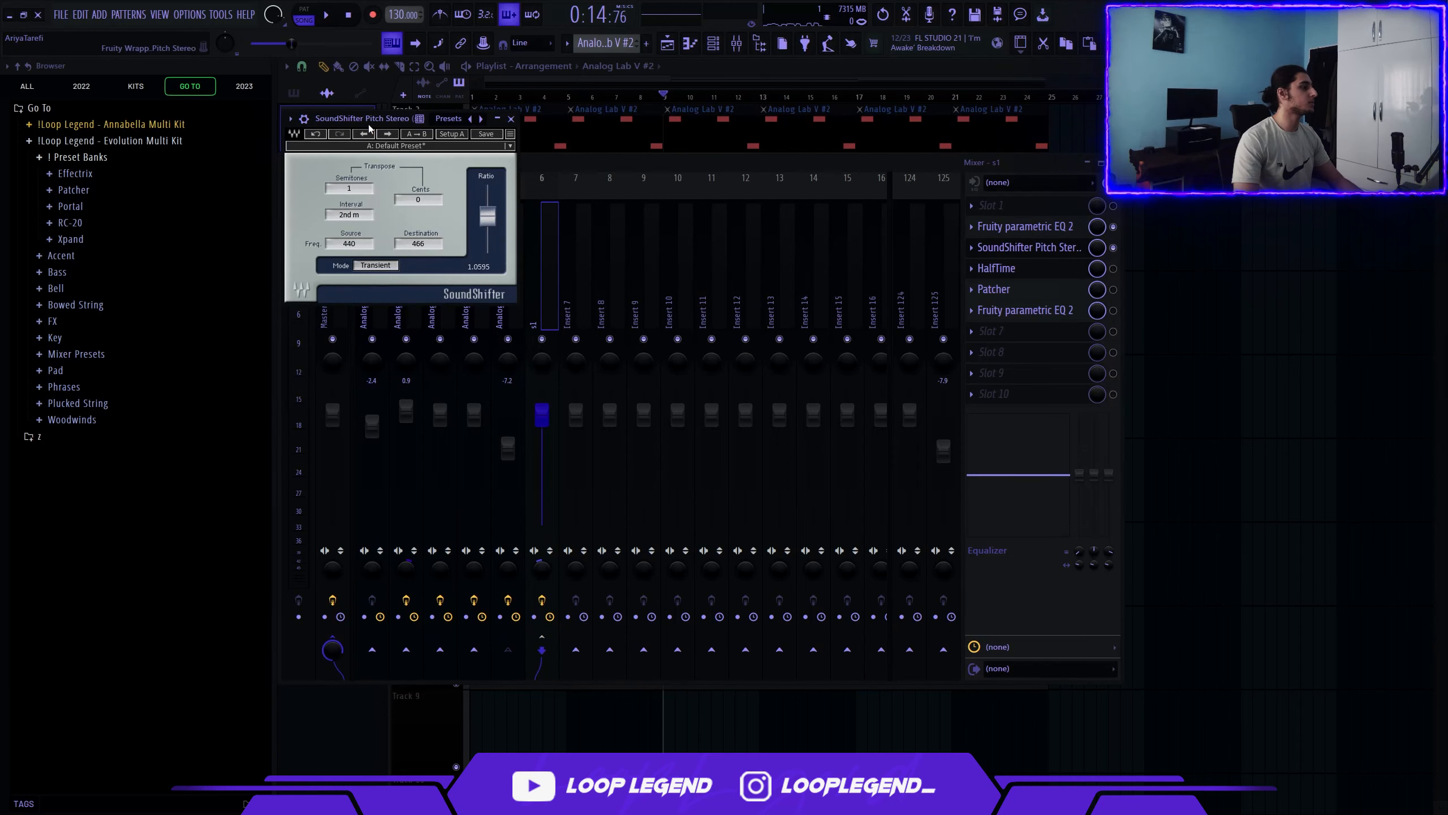
left_click_drag(369, 128, 399, 223)
key("Escape")
Enable HalfTime on the s1 mixer track, inspect its mix amount and audition the result
left_click(1113, 268)
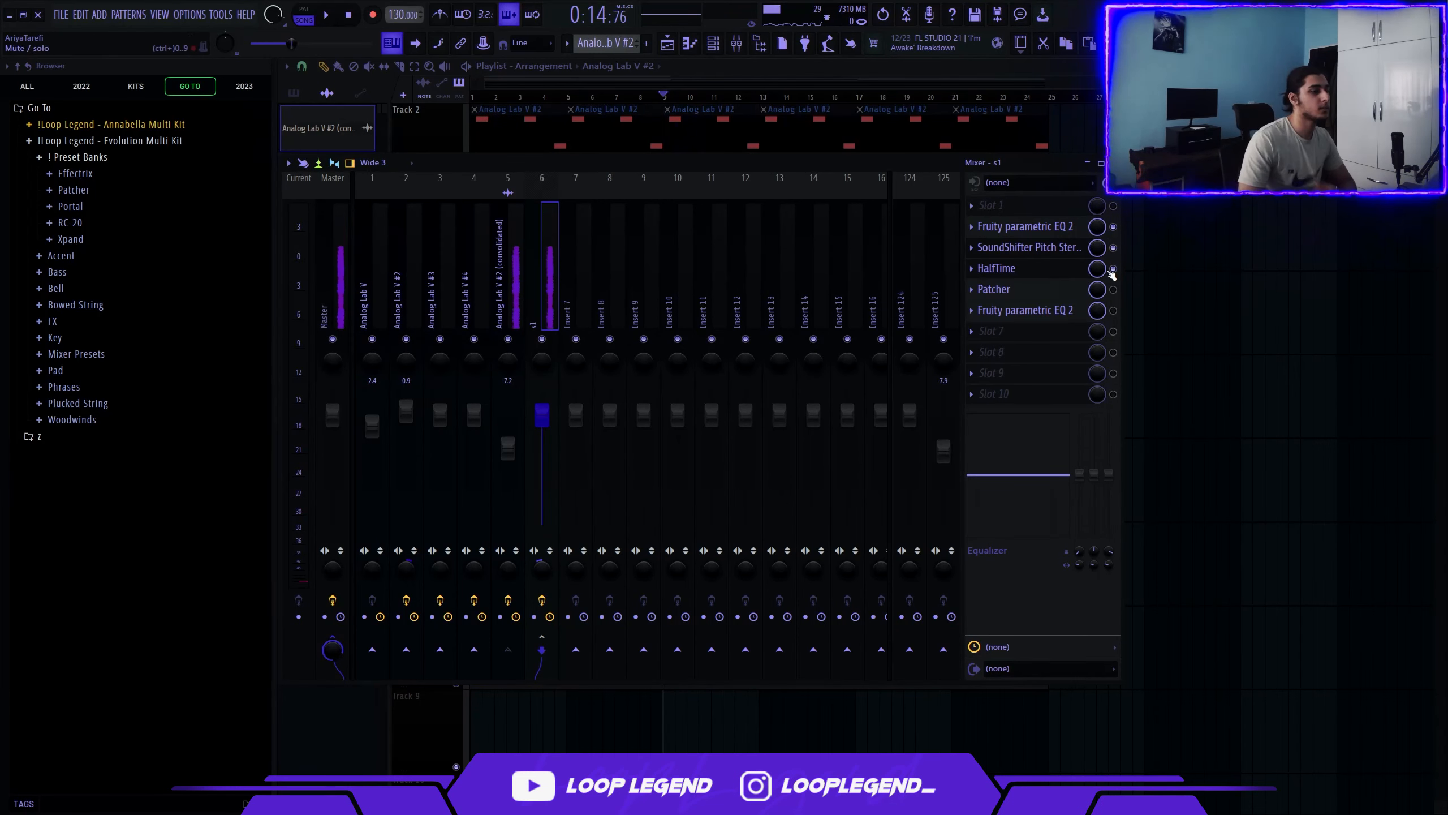
left_click(1041, 273)
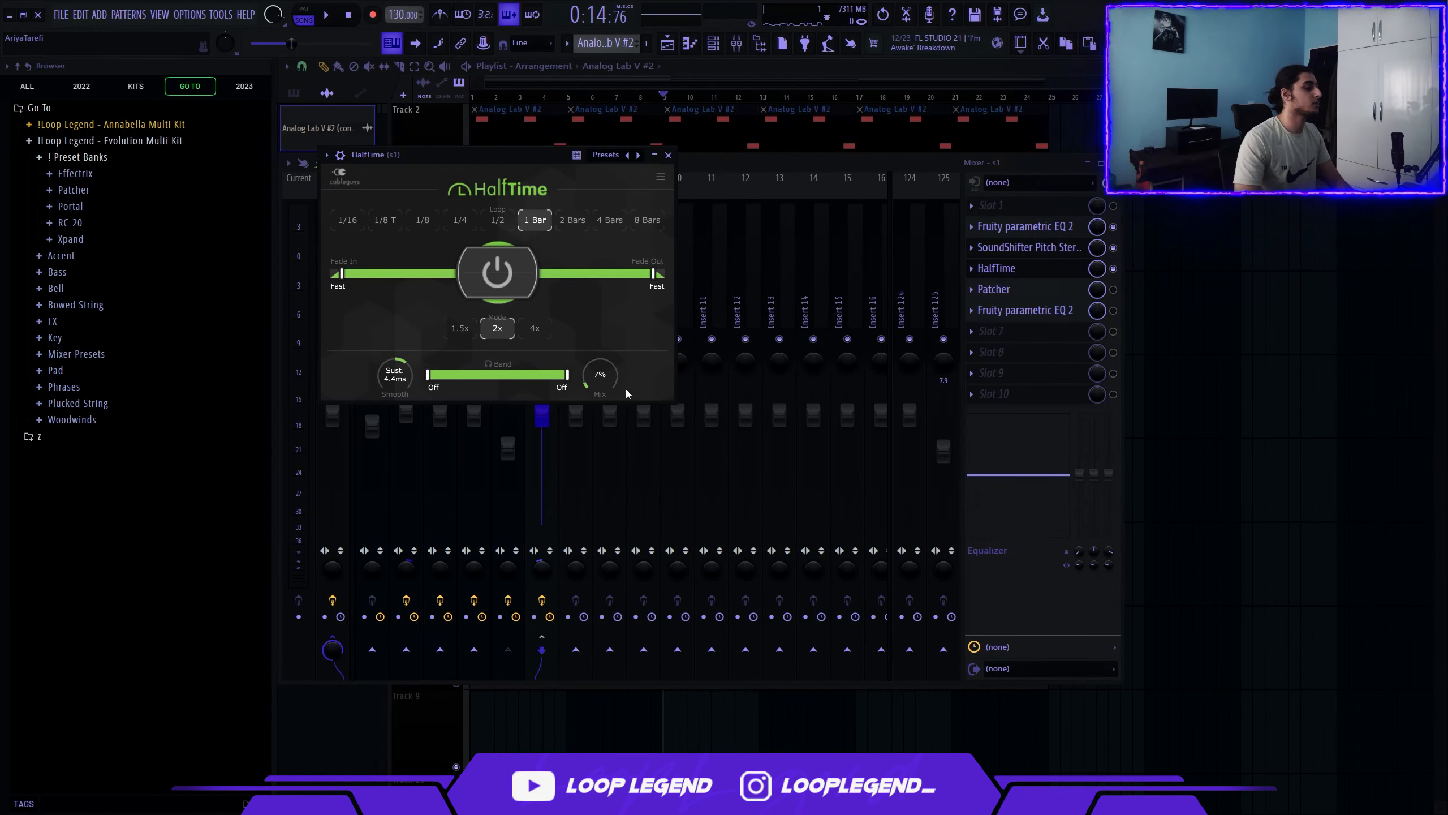
double_click(598, 383)
key("space")
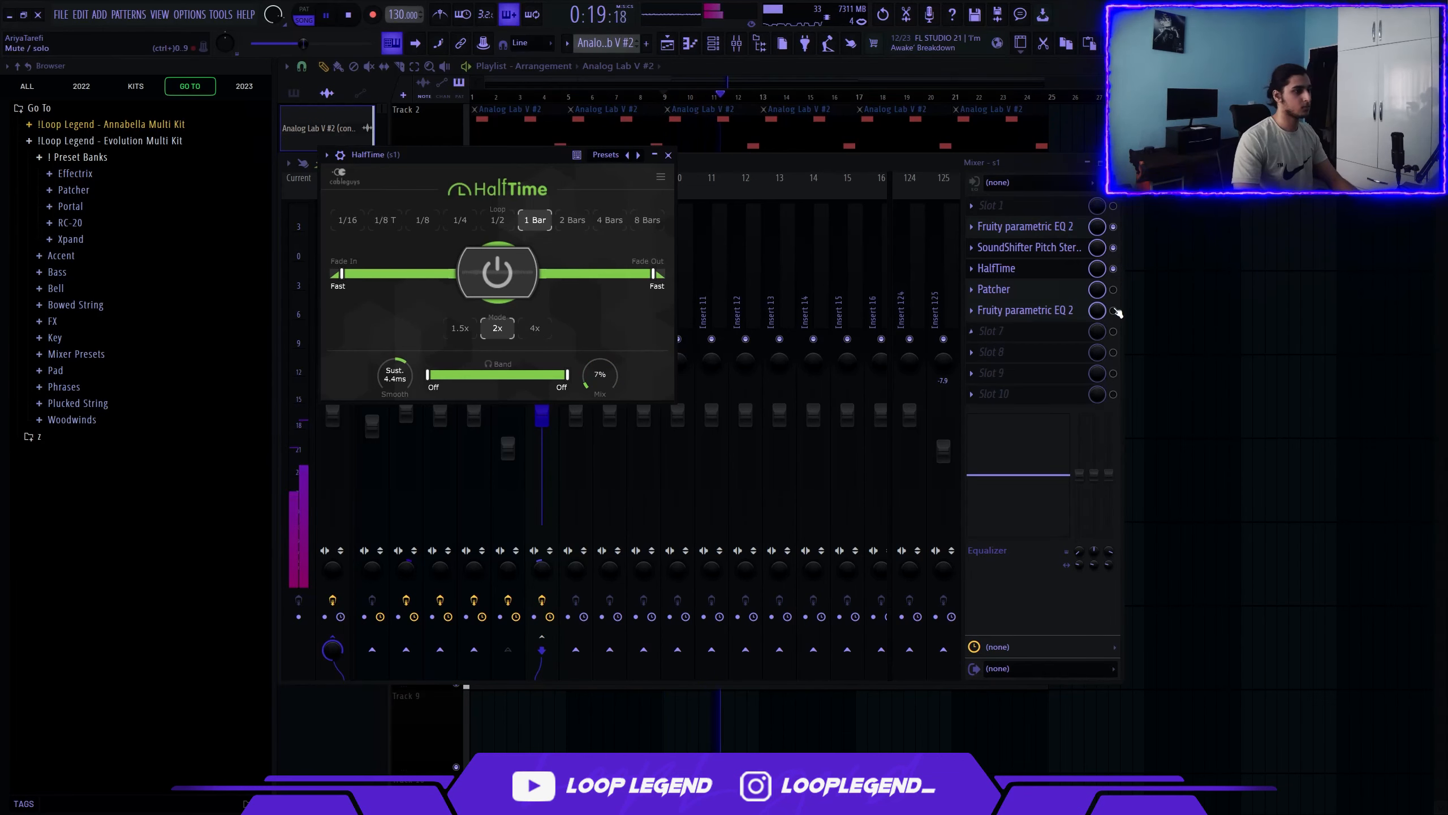
Enable the Patcher on s1, examine its Pitchwheel and Fruity Balance map, and audition its mix level
left_click(1113, 289)
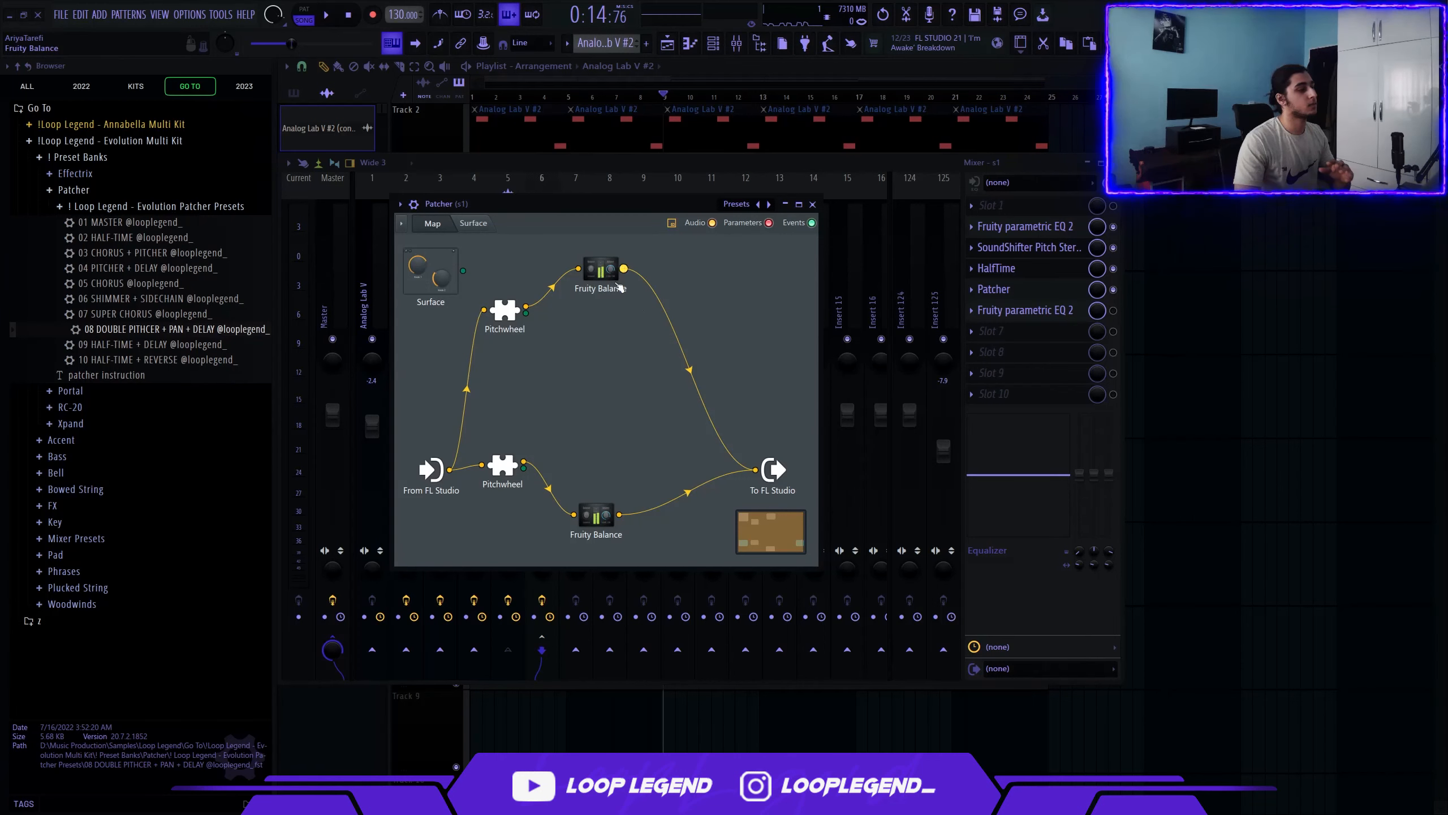
left_click_drag(771, 532, 769, 532)
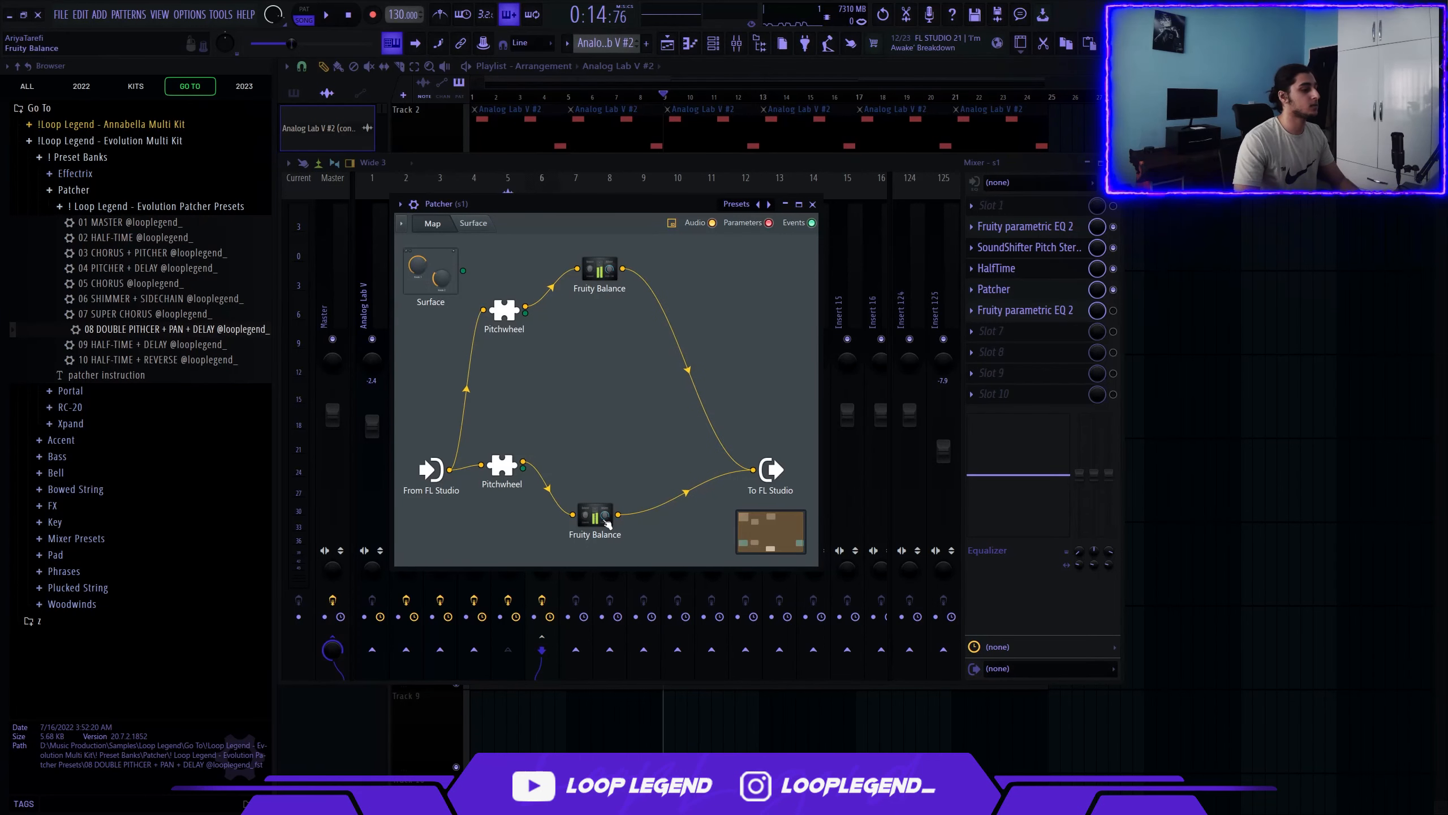
key("space")
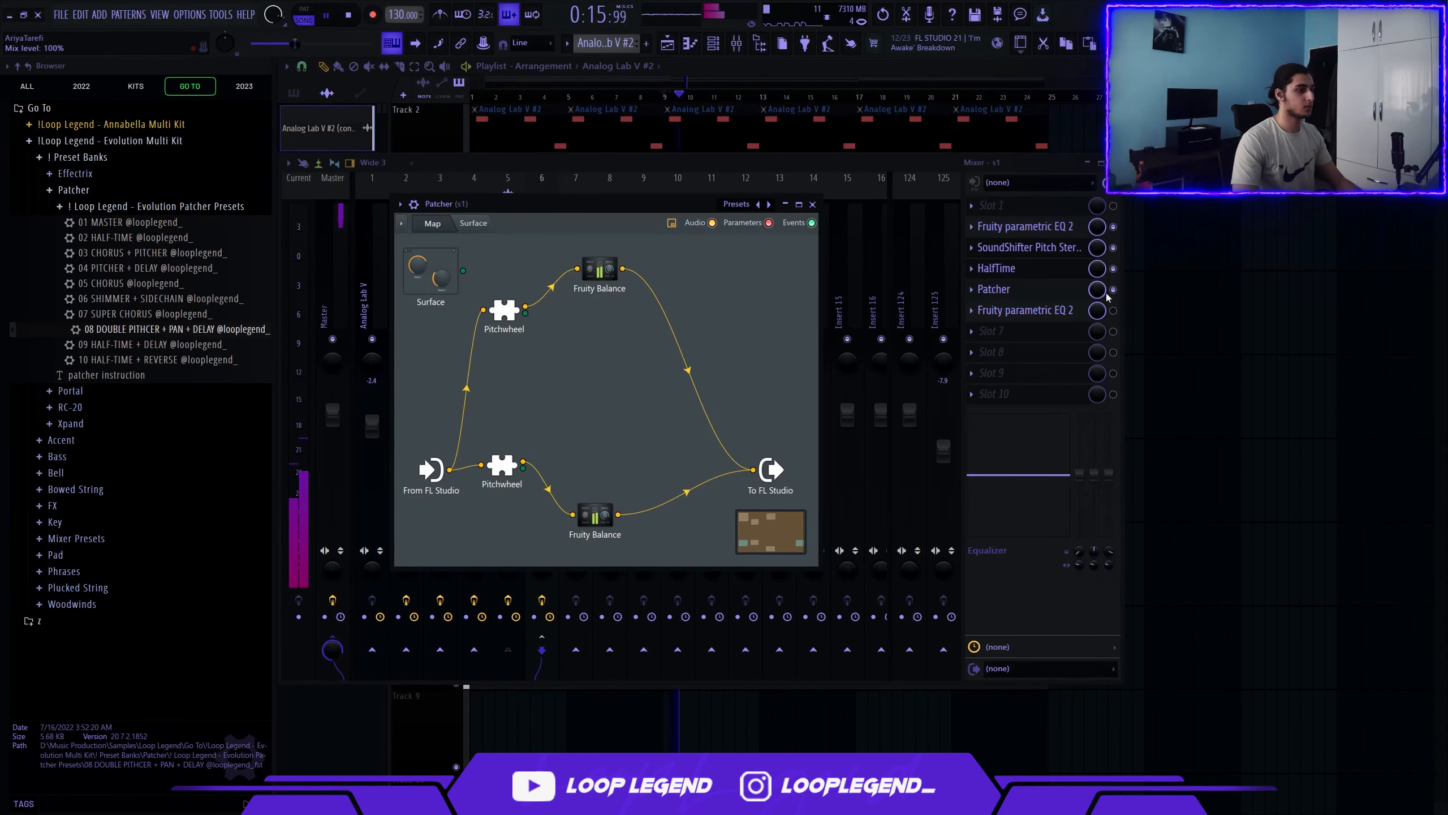
left_click_drag(1101, 290, 1102, 348)
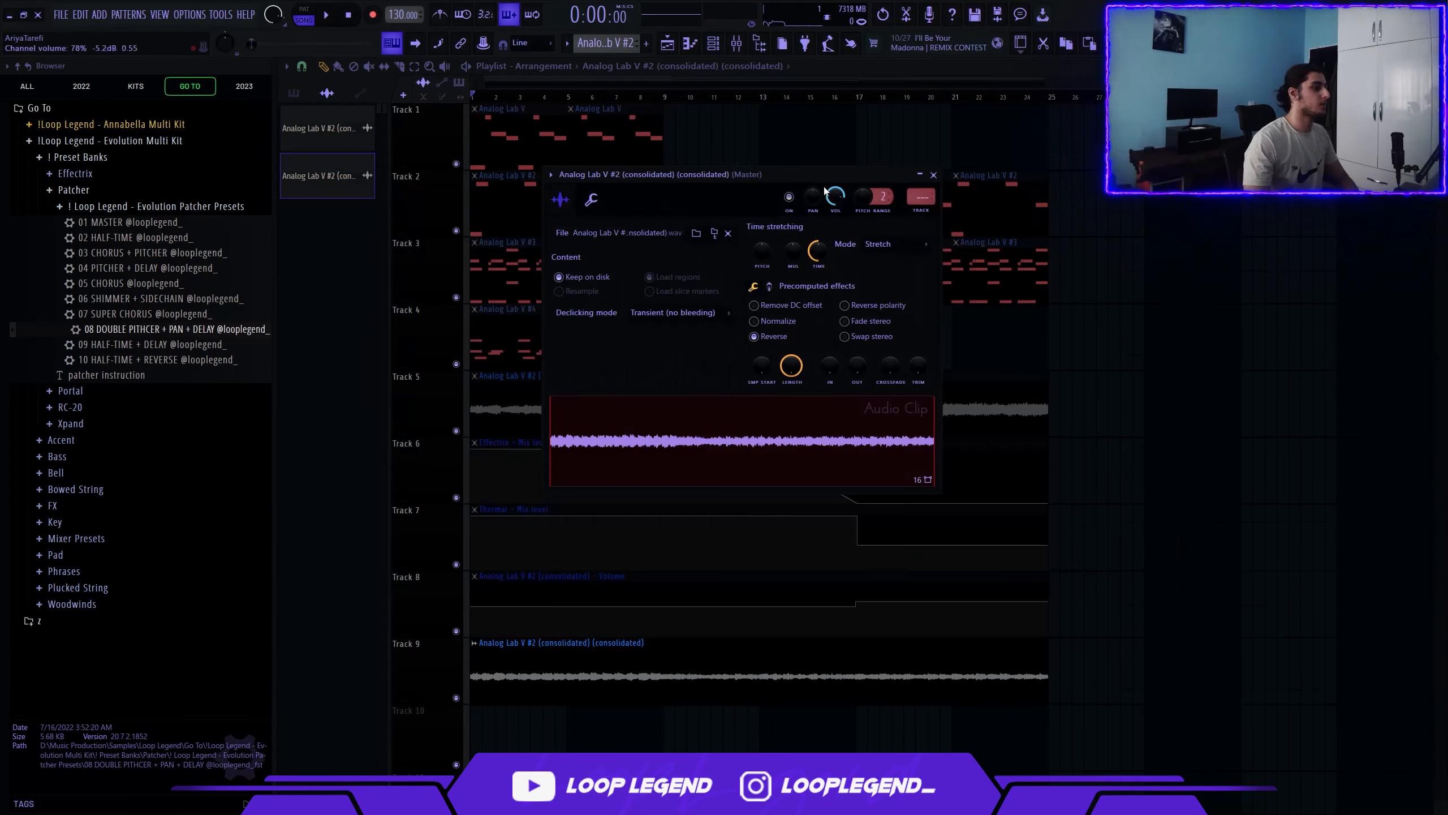
Examine the sample settings of the reversed consolidated clip on Track 9, including its precomputed effects
left_click_drag(805, 183, 736, 211)
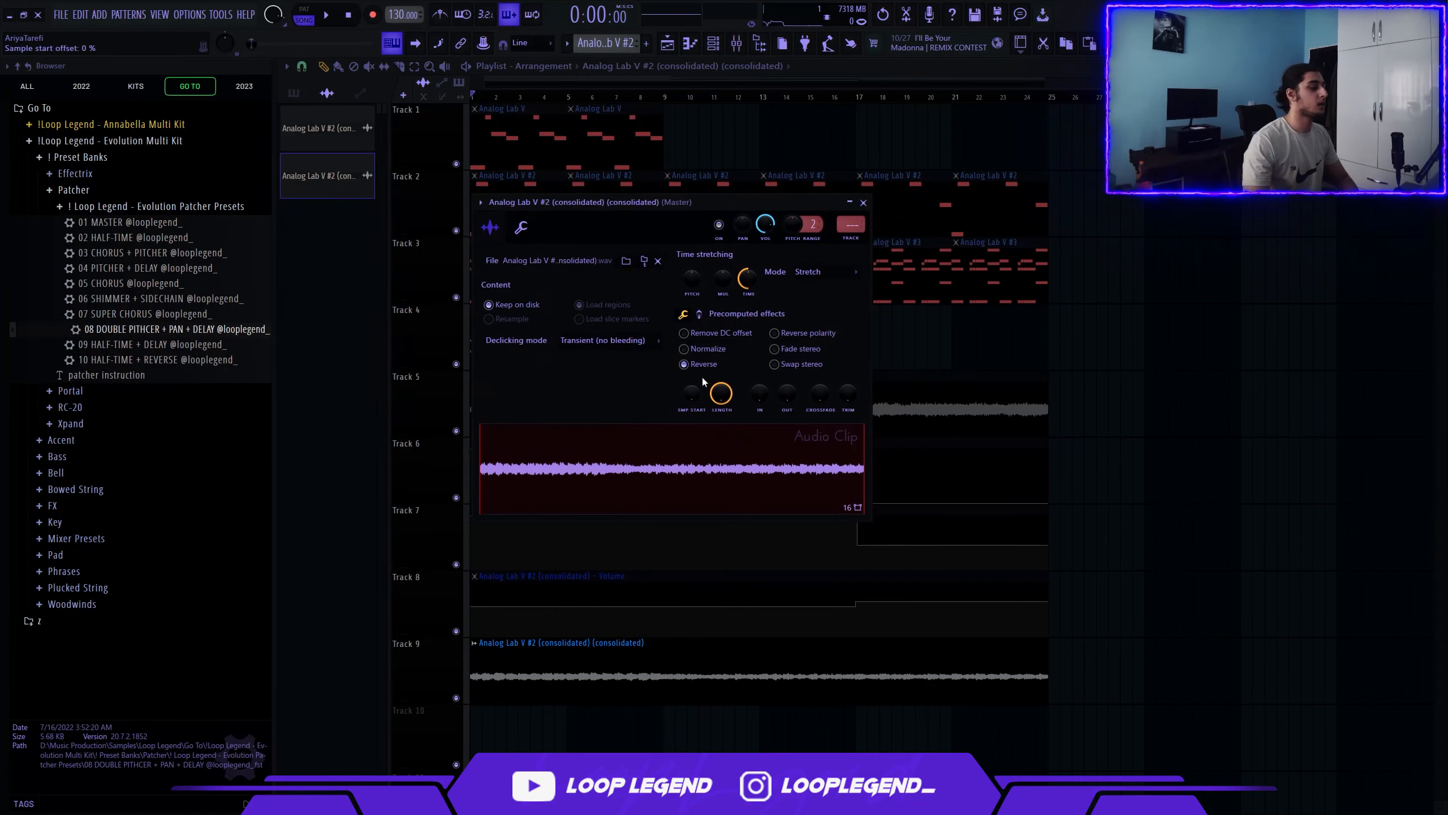
left_click_drag(629, 202, 639, 316)
key("Escape")
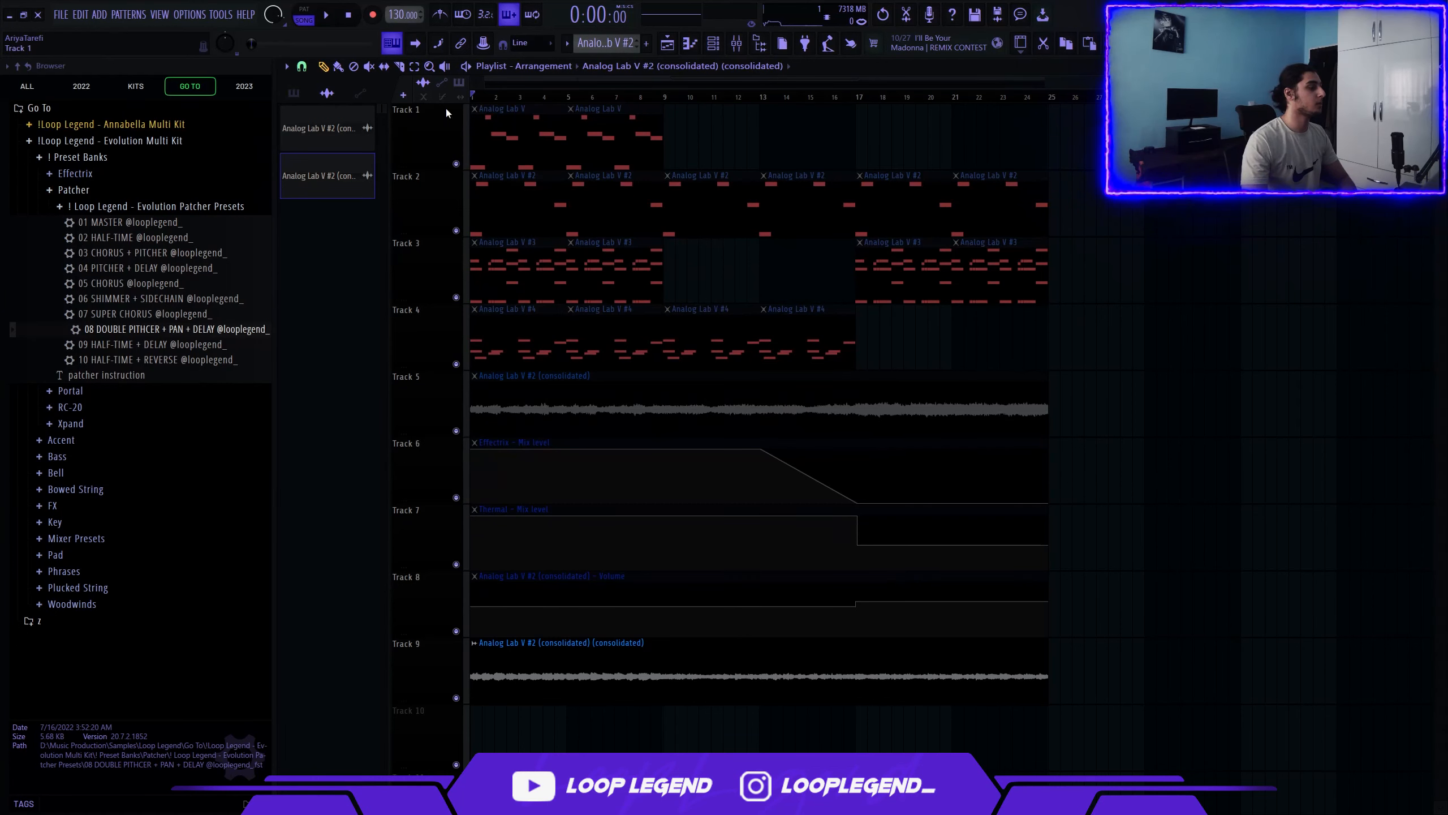
Raise the project tempo to 143 BPM during playback and check the Master track in the mixer
scroll(385, 22, "up", 3)
key("space")
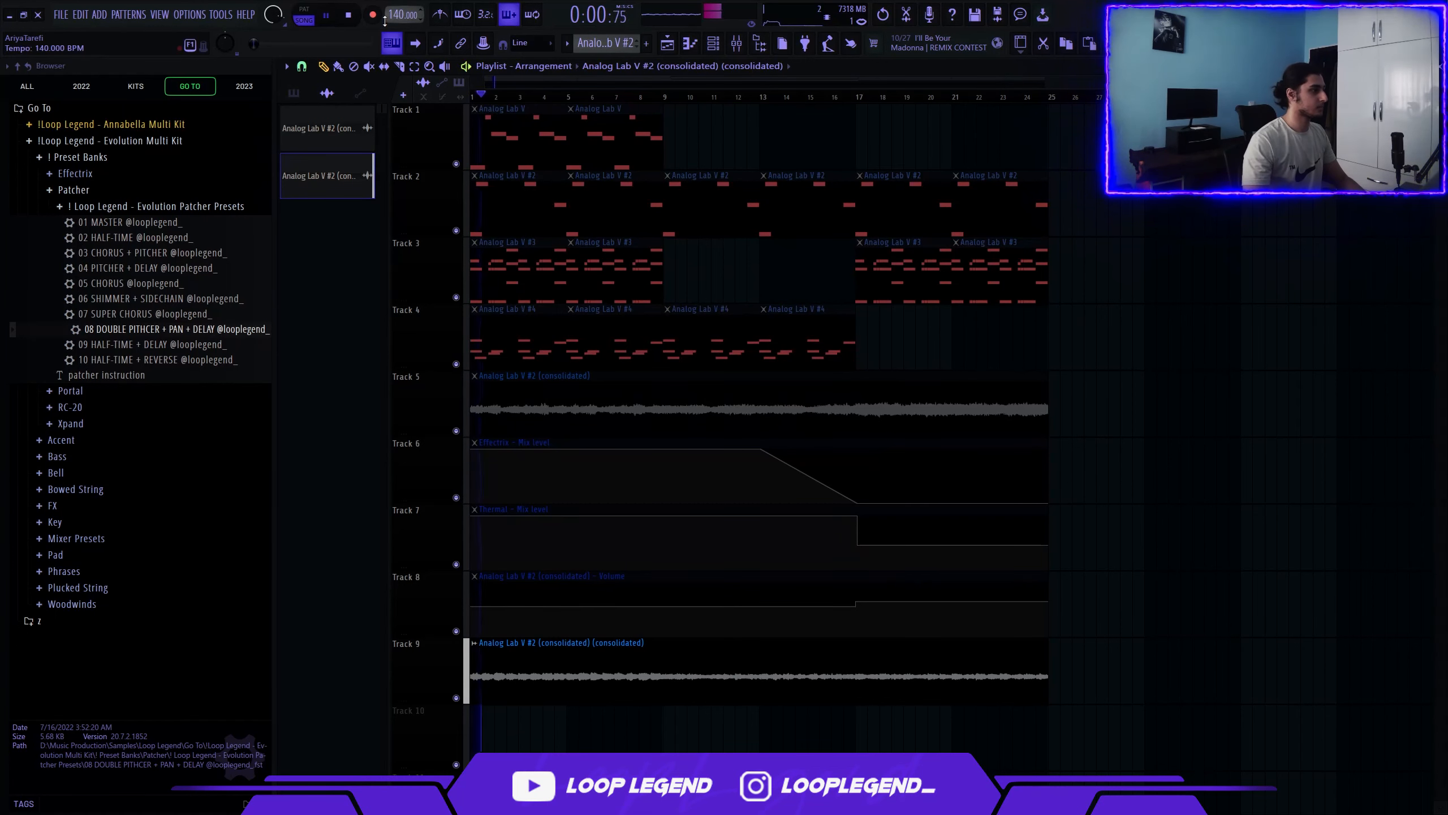
left_click(439, 17)
key("F9")
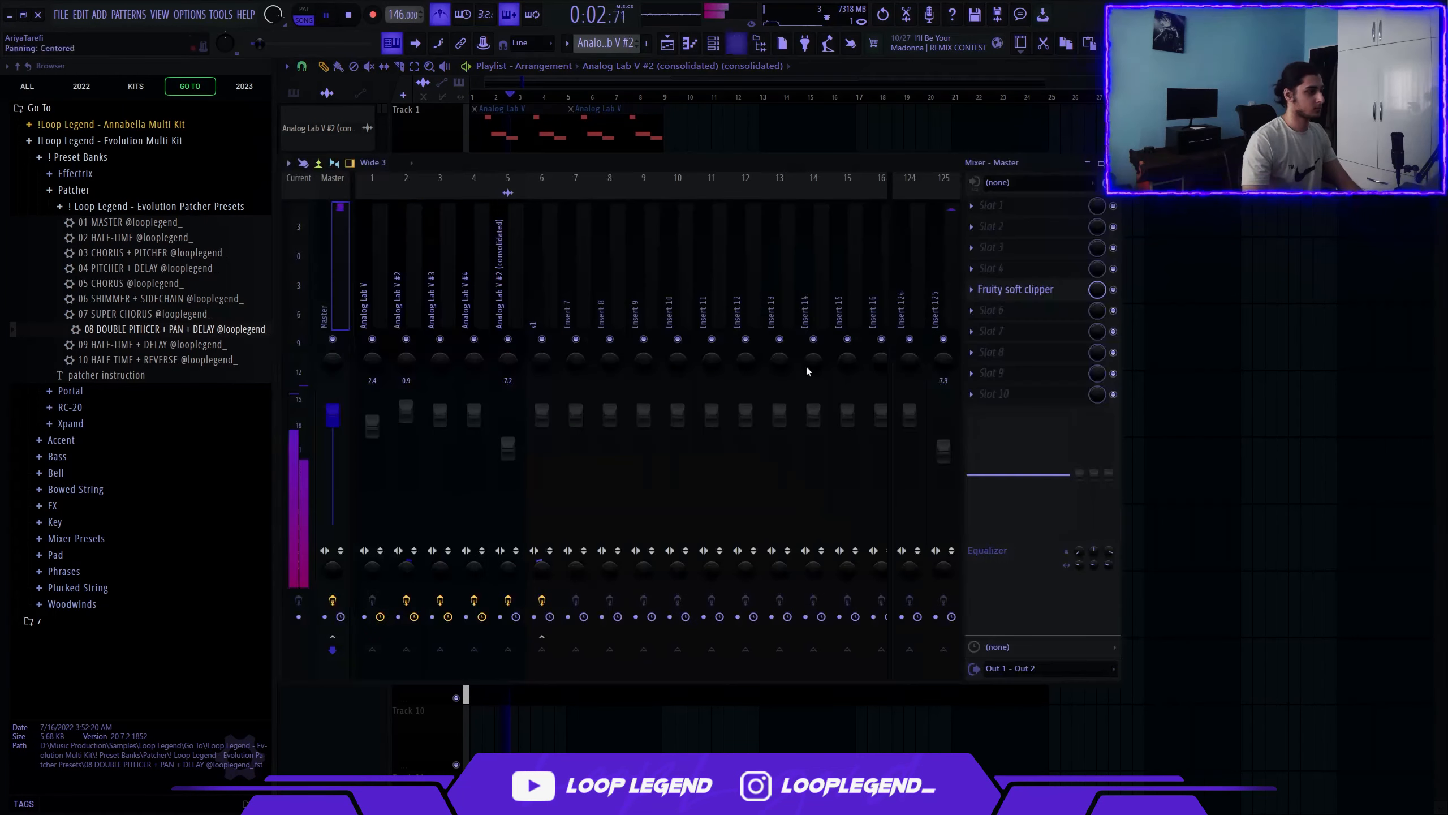
key("F9")
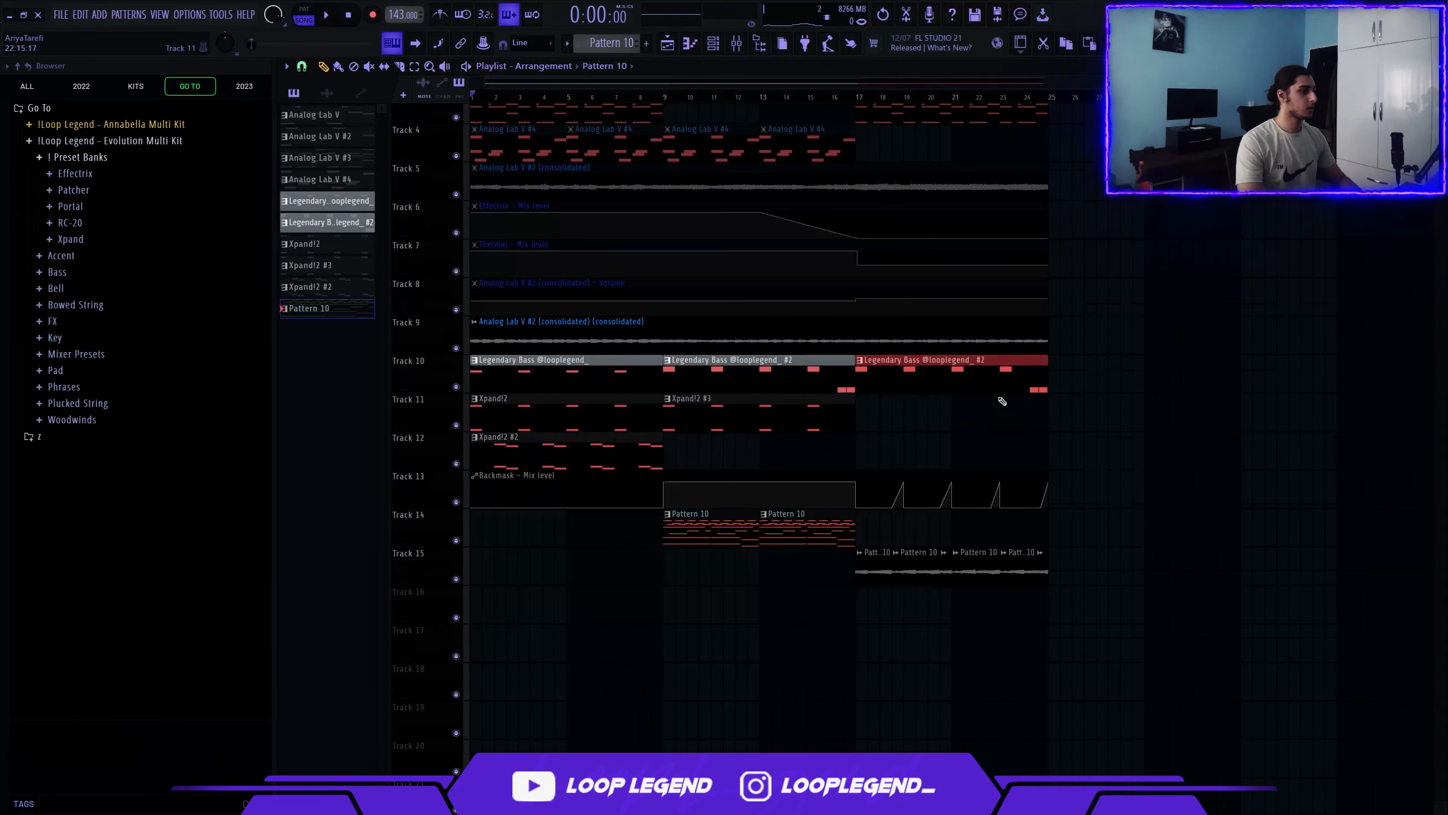
Review the Legendary Bass, Xpand!2 and Xpand!2 #2 pattern clips on Tracks 10 to 12
left_click(565, 381, "ctrl")
left_click(524, 417, "ctrl")
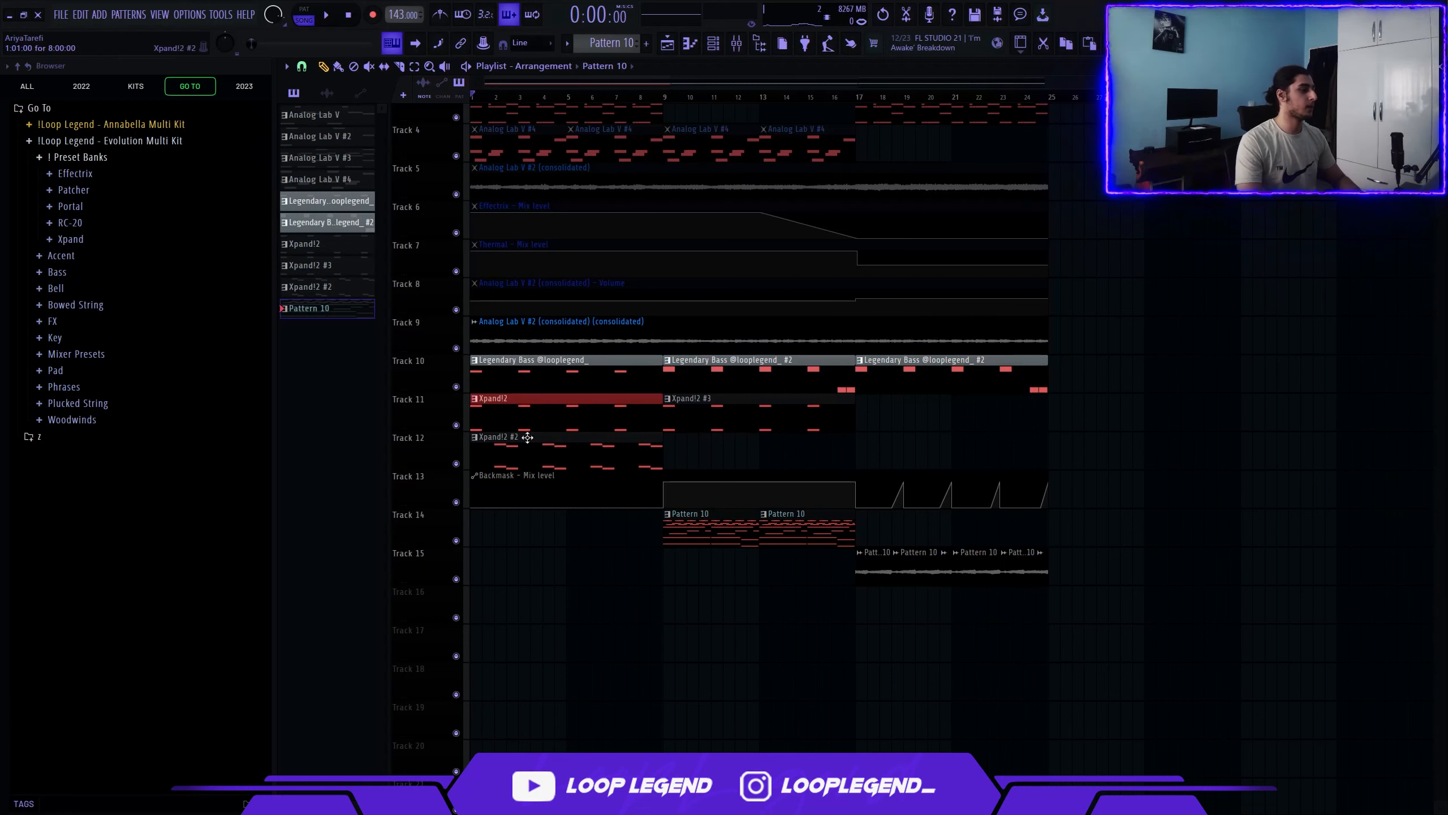
left_click(524, 448, "ctrl")
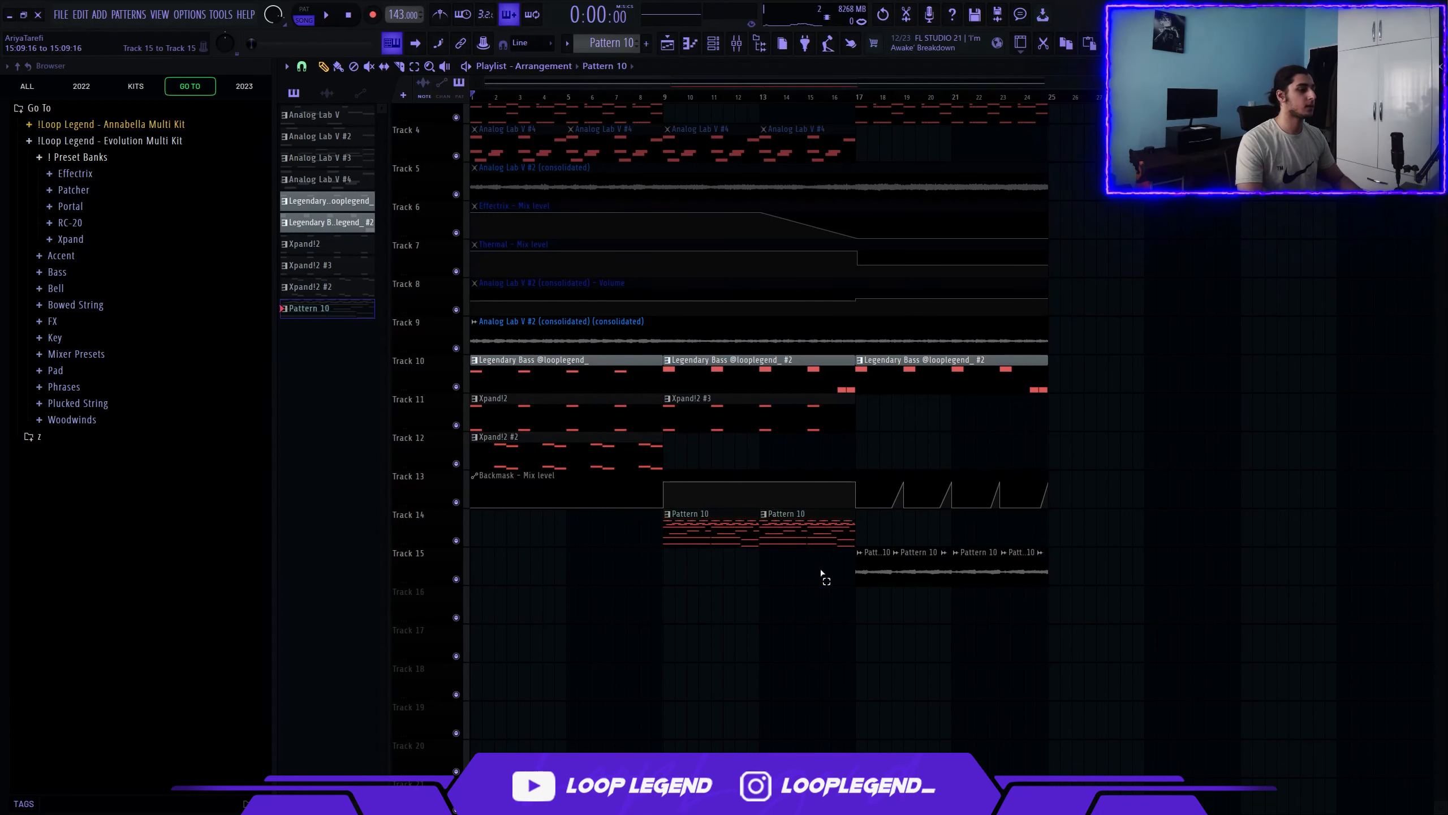
Bring up the Legendary Bass pattern's channel rack and browse the Annabella Multi Kit's Channel Rack presets
left_click(575, 369)
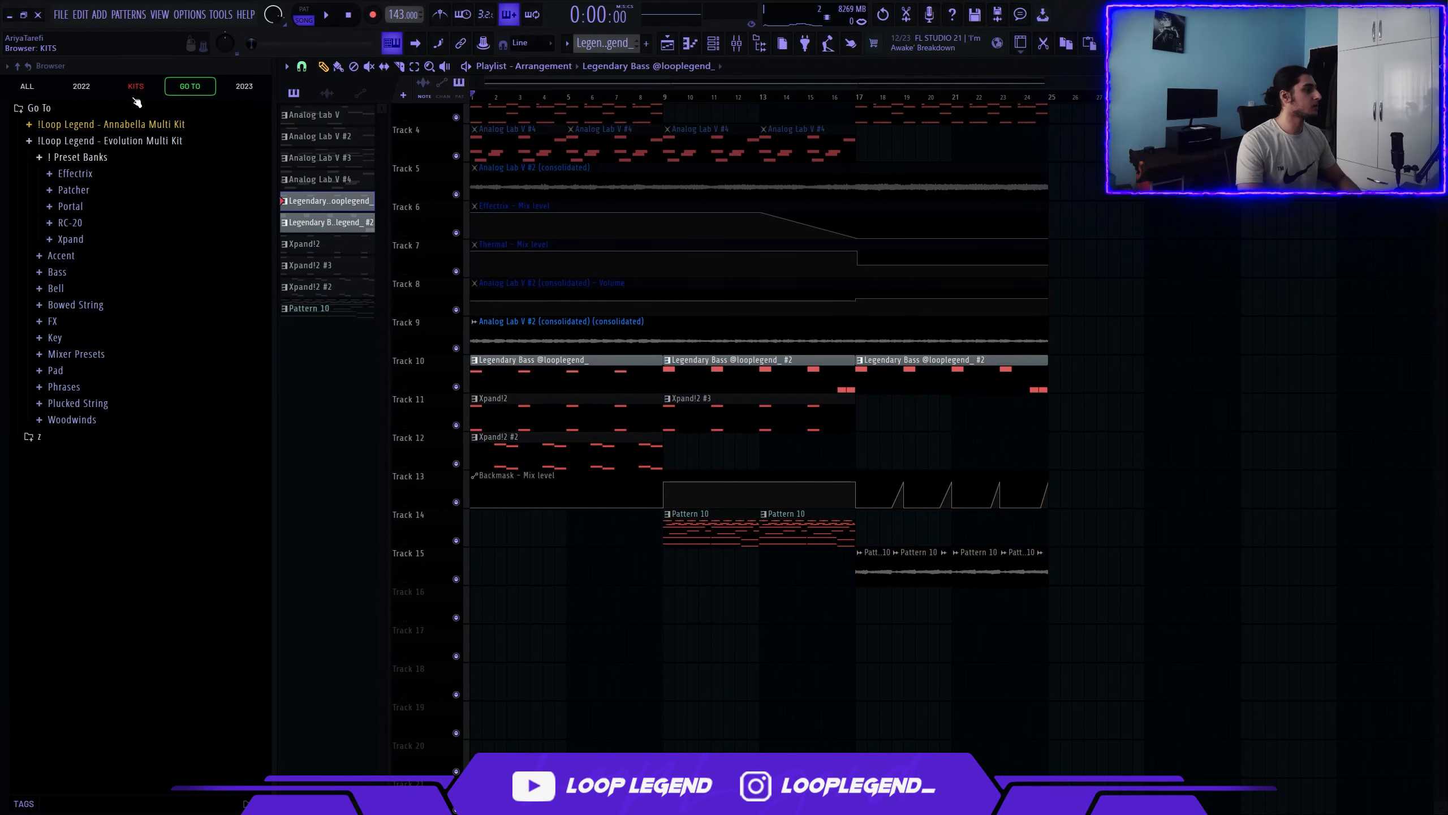
key("F6")
left_click(122, 126)
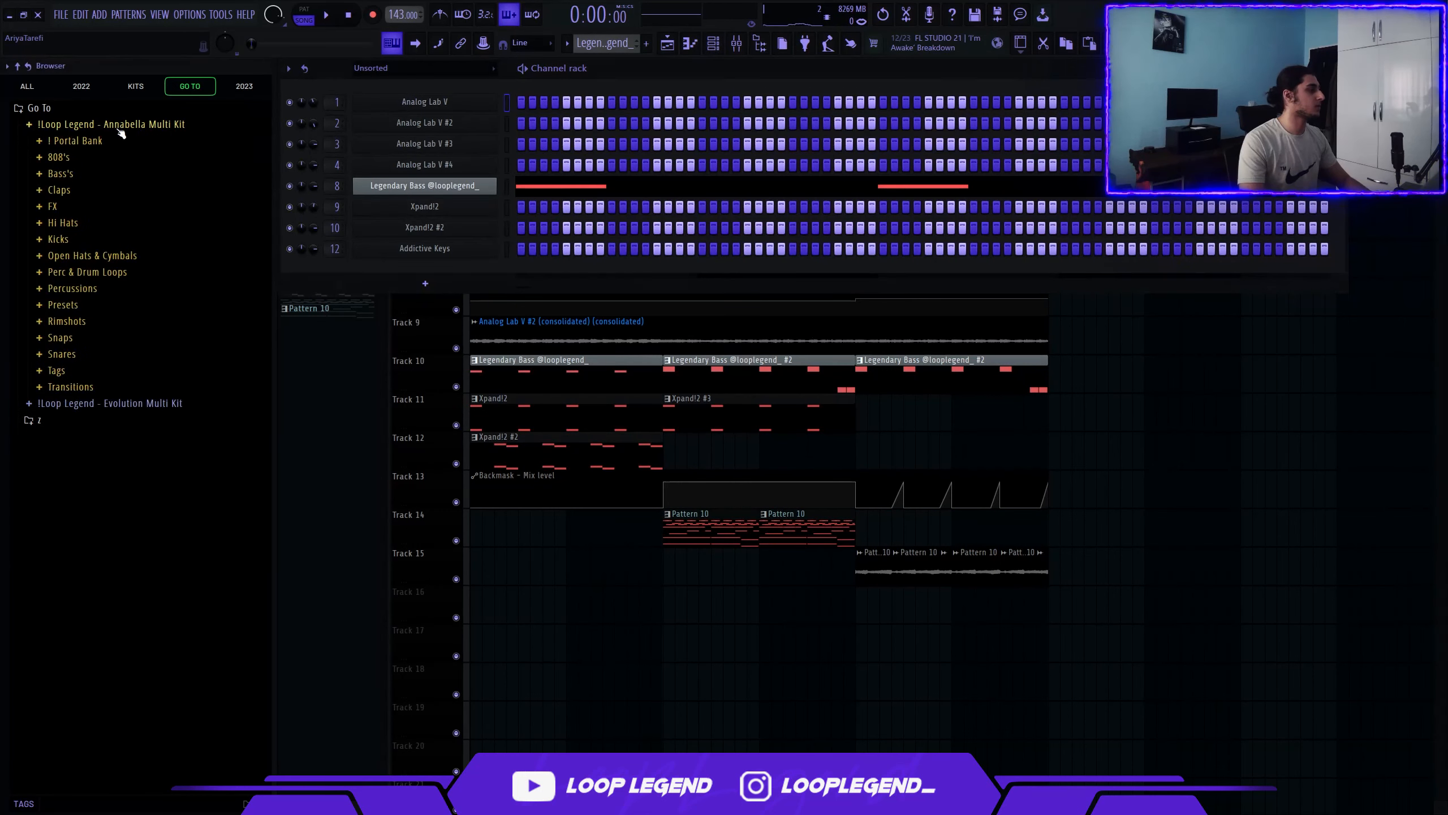
left_click(84, 304)
left_click(112, 322)
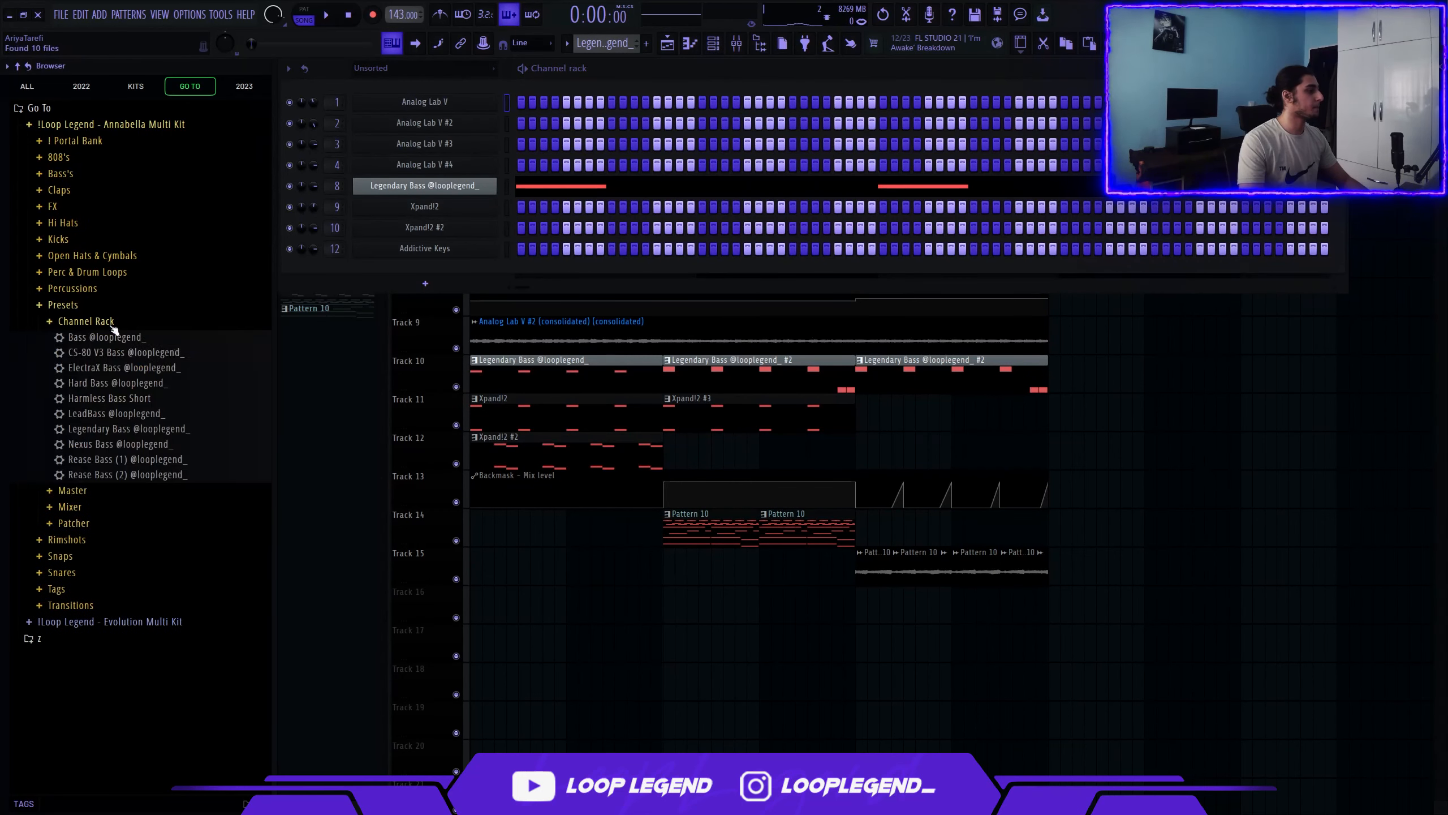
Review the Legendary Bass pattern's notes in the piano roll and play the pattern
left_click(580, 186)
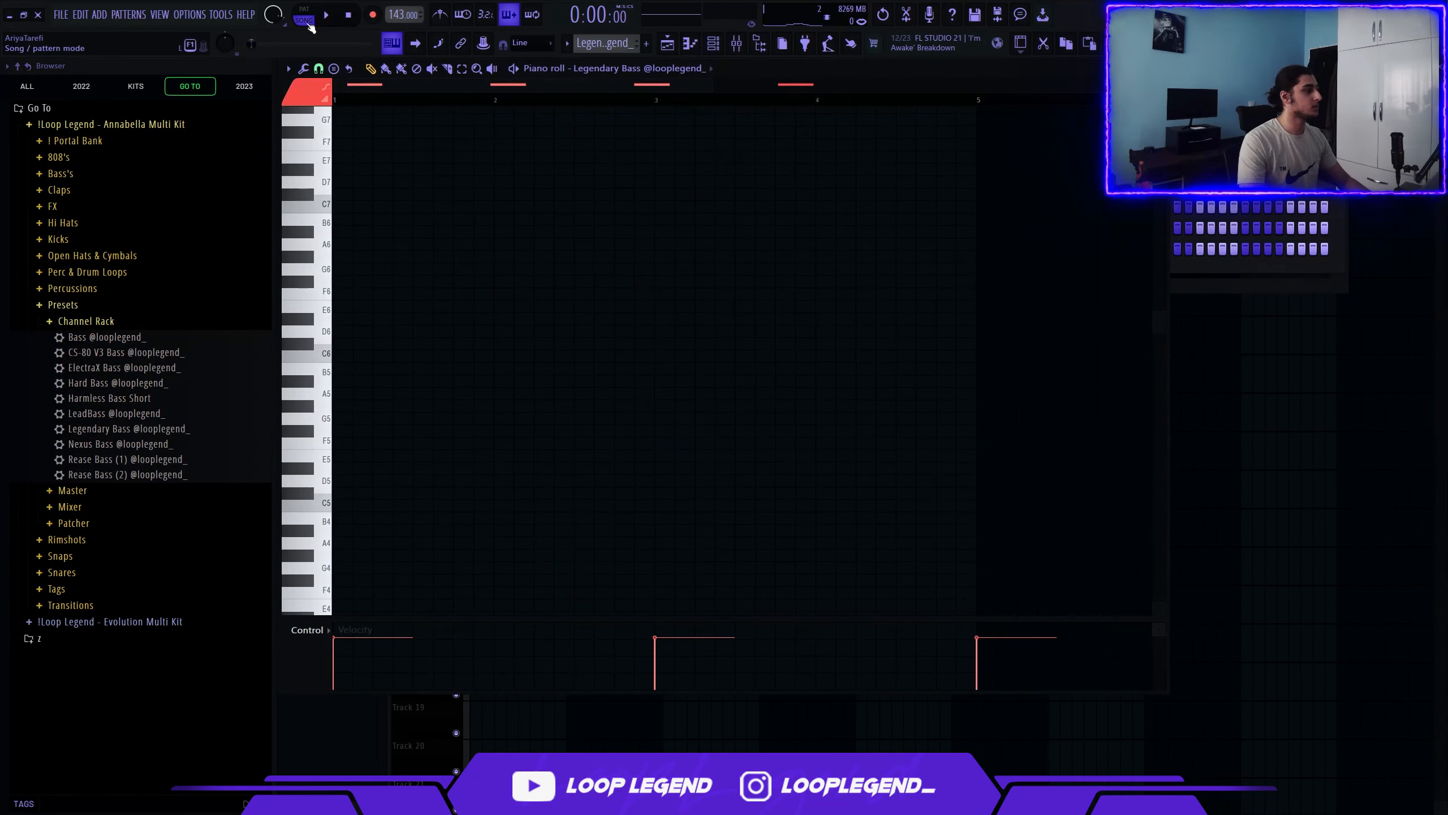
key("space")
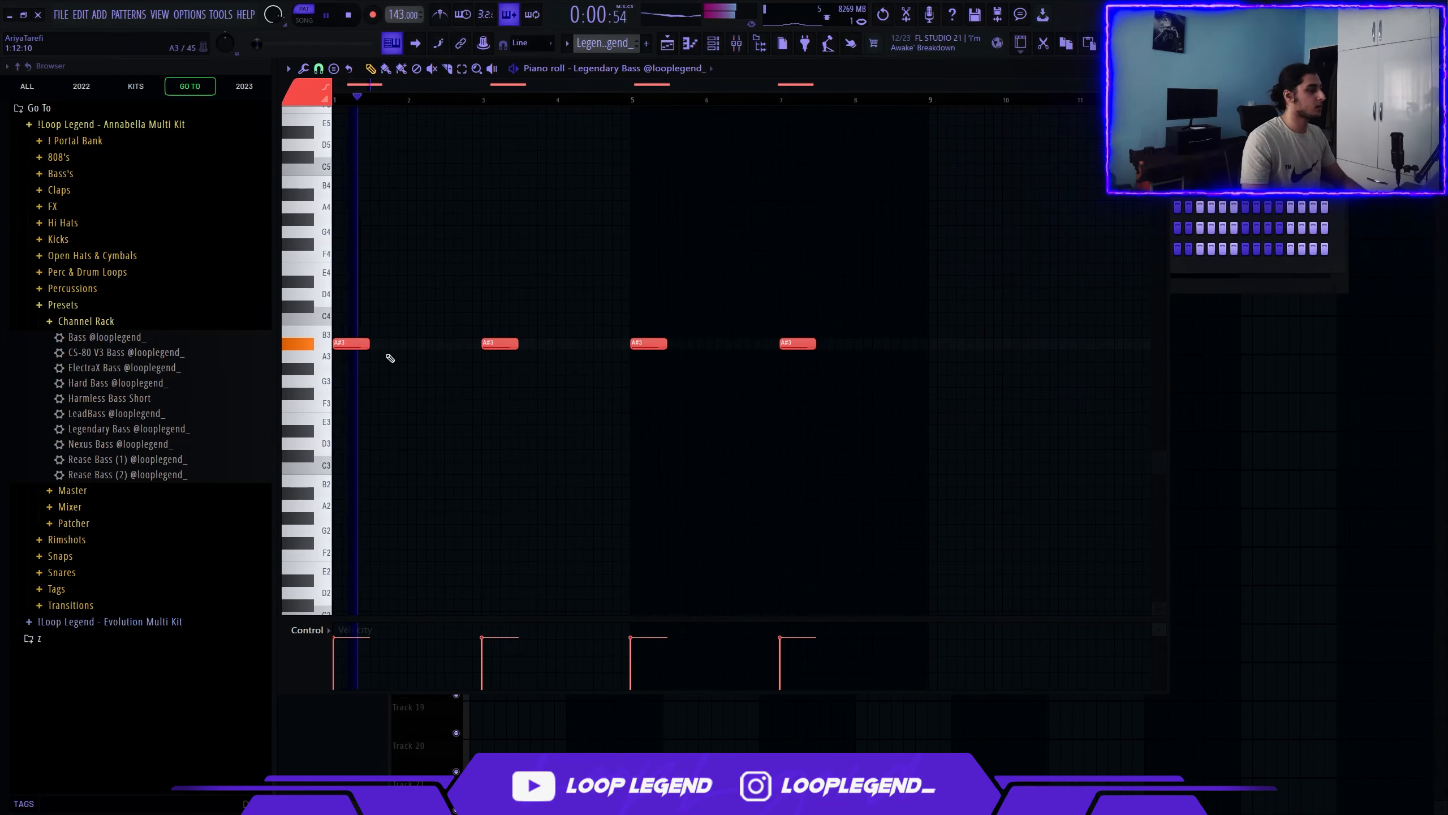
left_click(488, 100)
key("space")
key("Escape")
Review the Xpand!2 pattern by checking its instrument preset and playing its notes in the piano roll
double_click(629, 357)
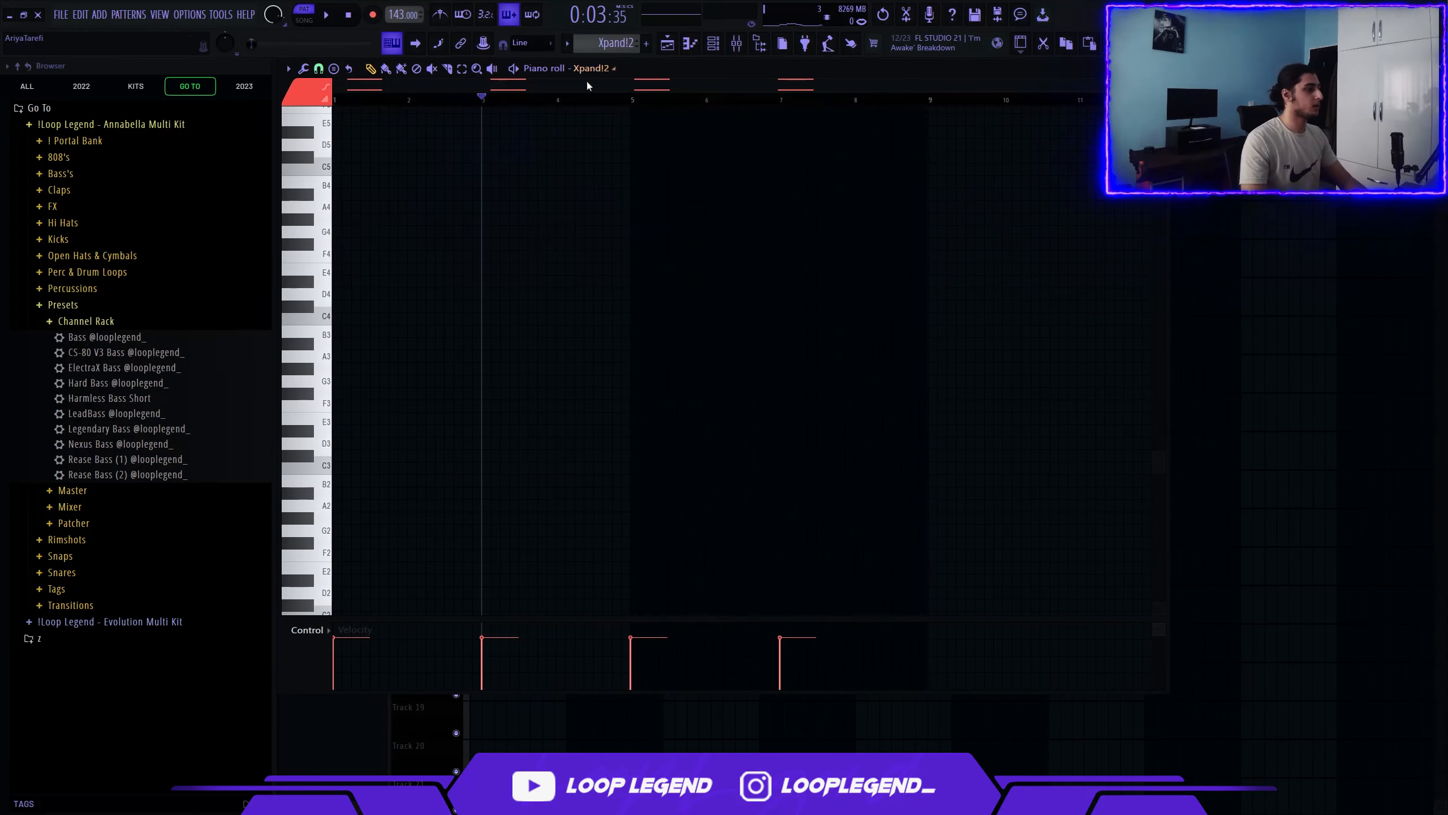
key("F6")
left_click(482, 207)
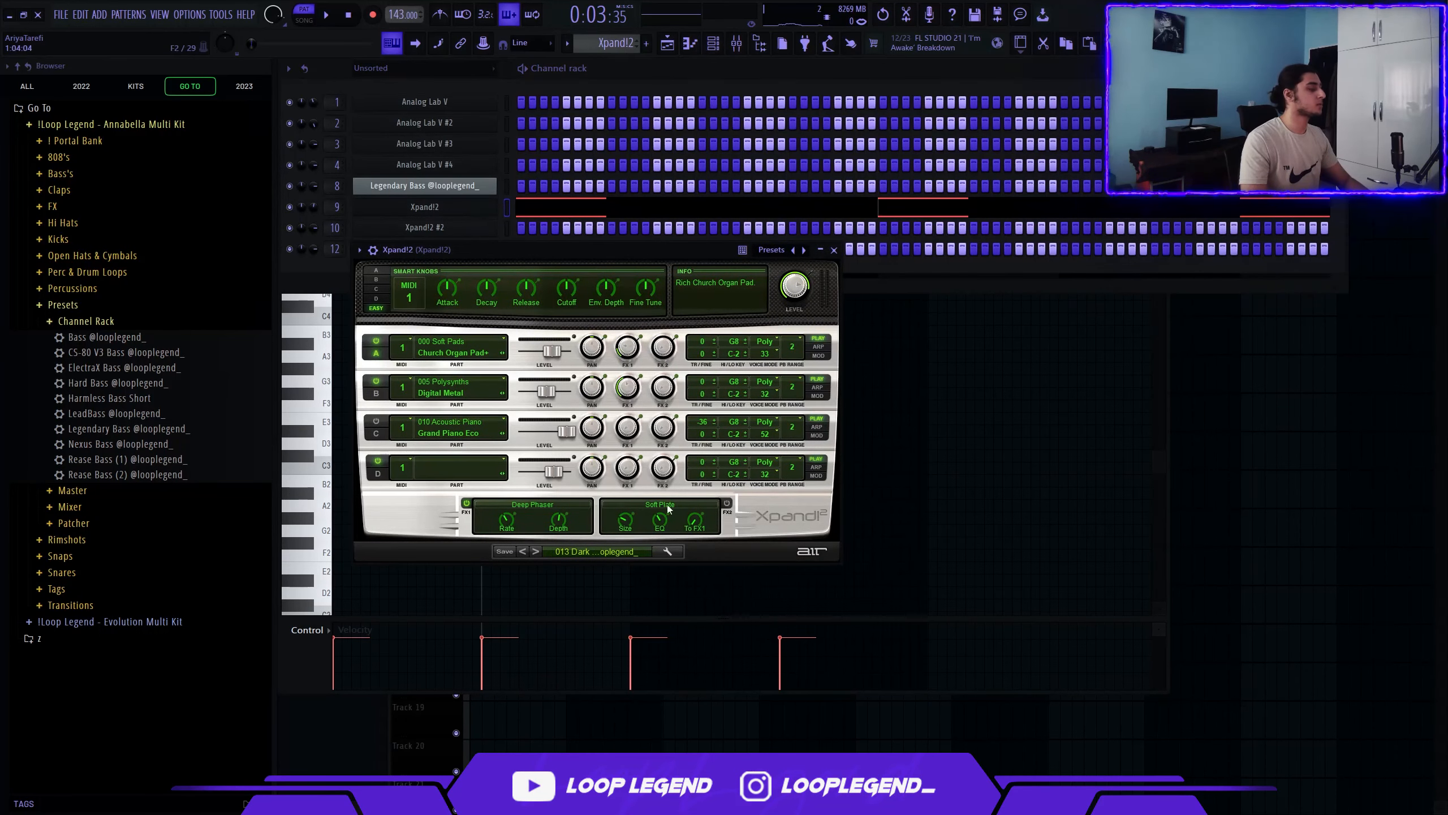
key("Escape")
key("space")
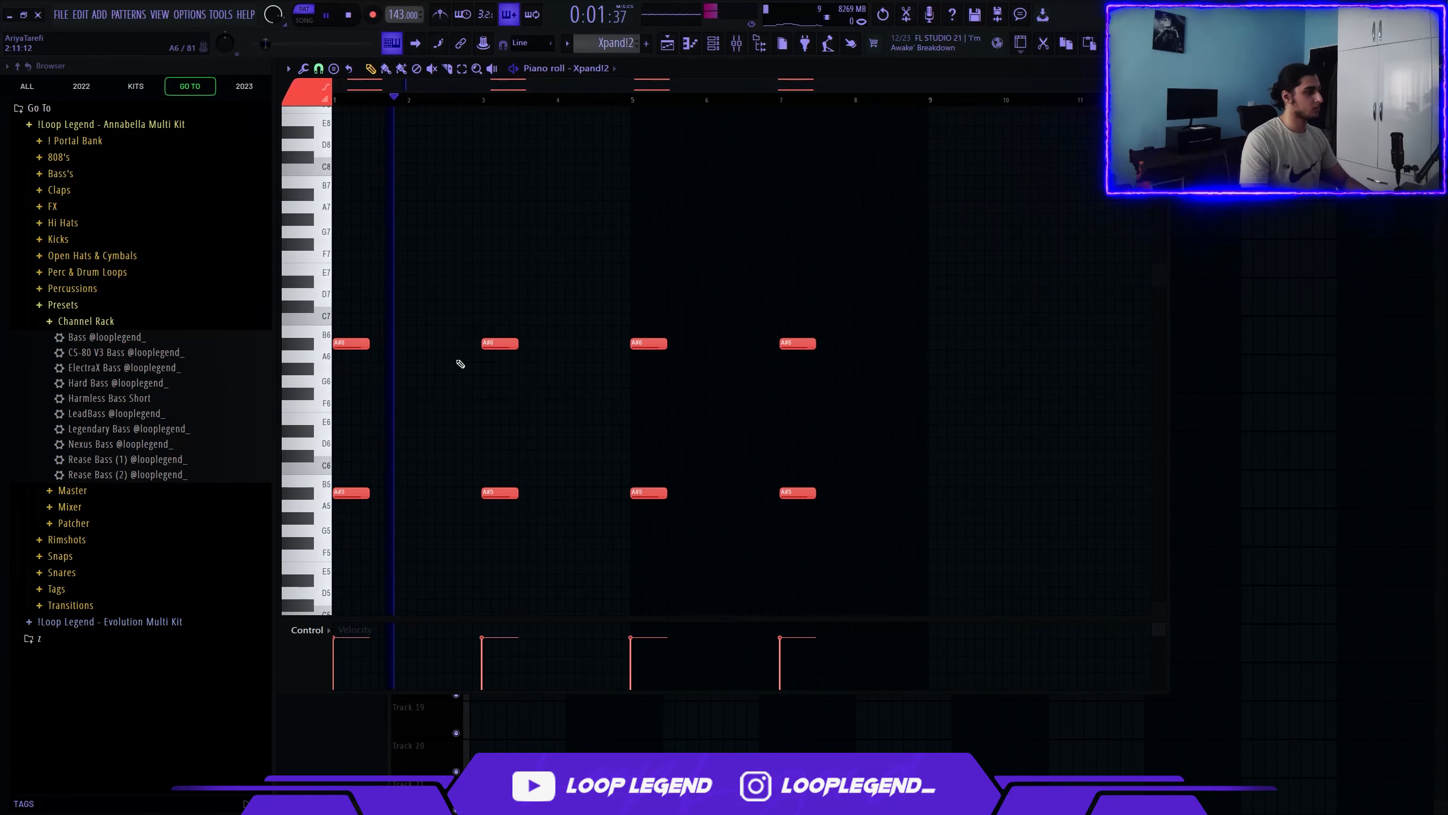
key("space")
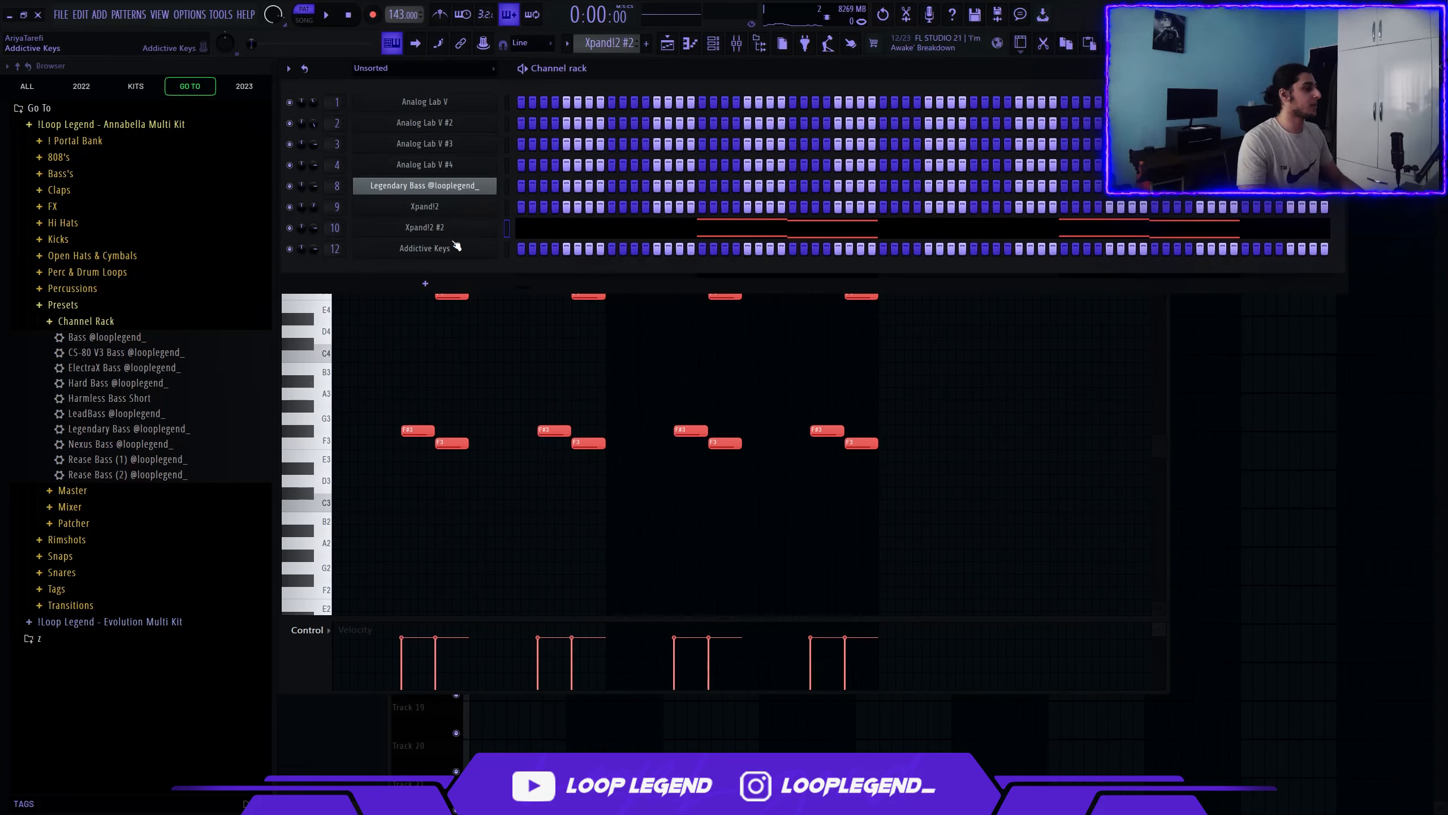
Check the instrument preset behind the Xpand!2 #2 pattern and listen to its notes
left_click(447, 234)
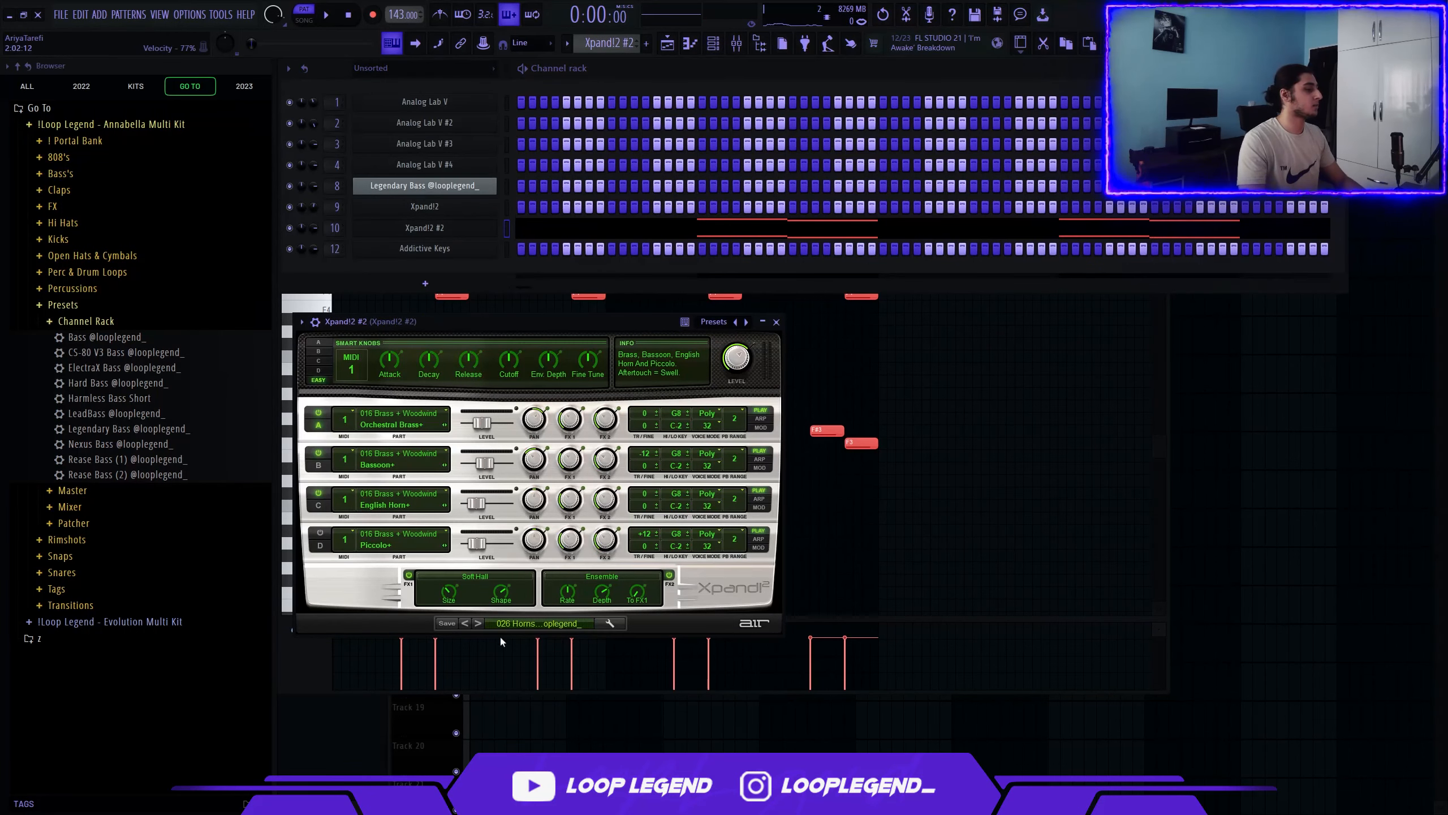
key("Escape")
key("Escape")
key("space")
Play the playlist arrangement from the start to hear the bass and Xpand!2 layers together
scroll(420, 314, "up", 4)
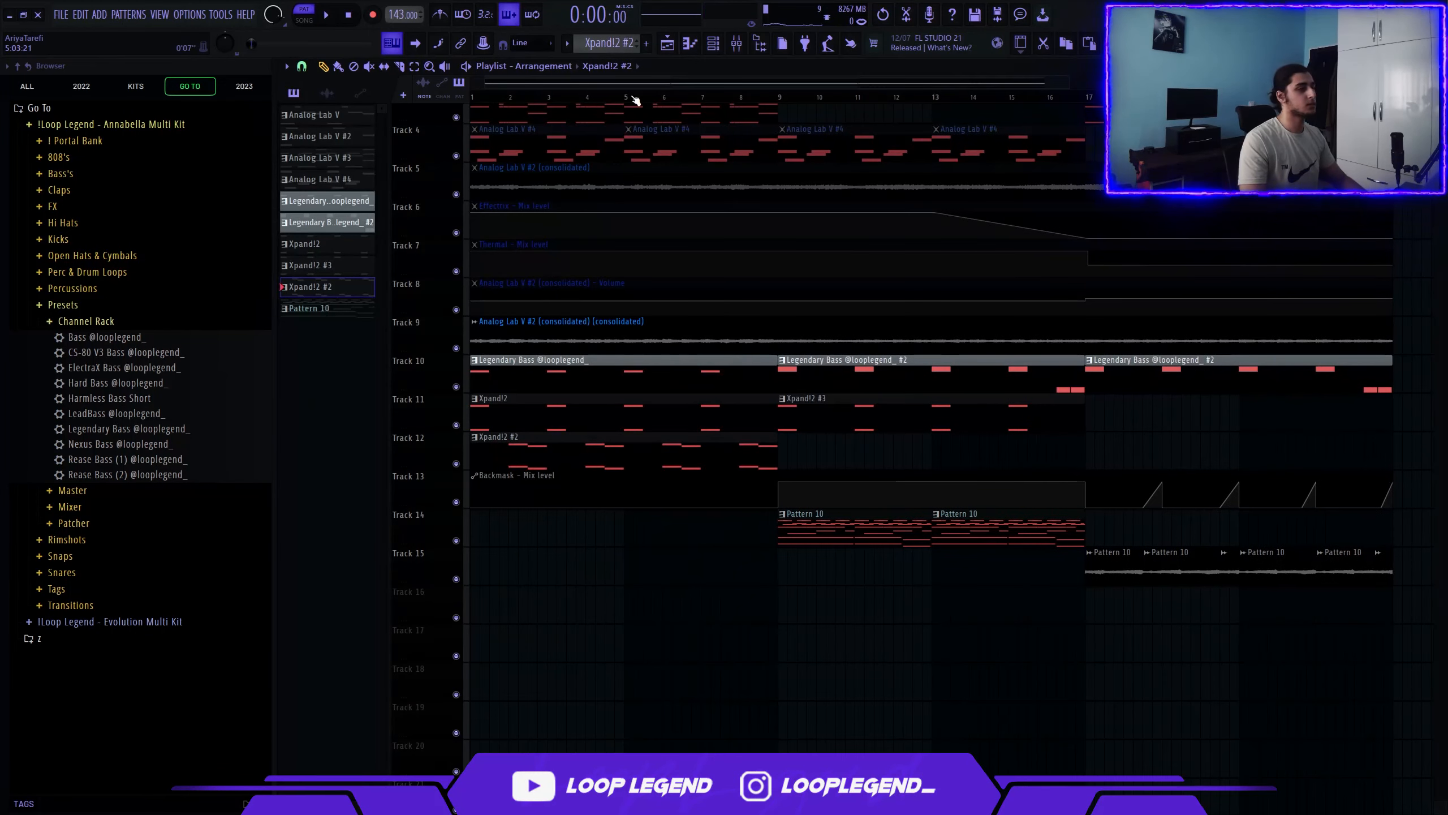
key("space")
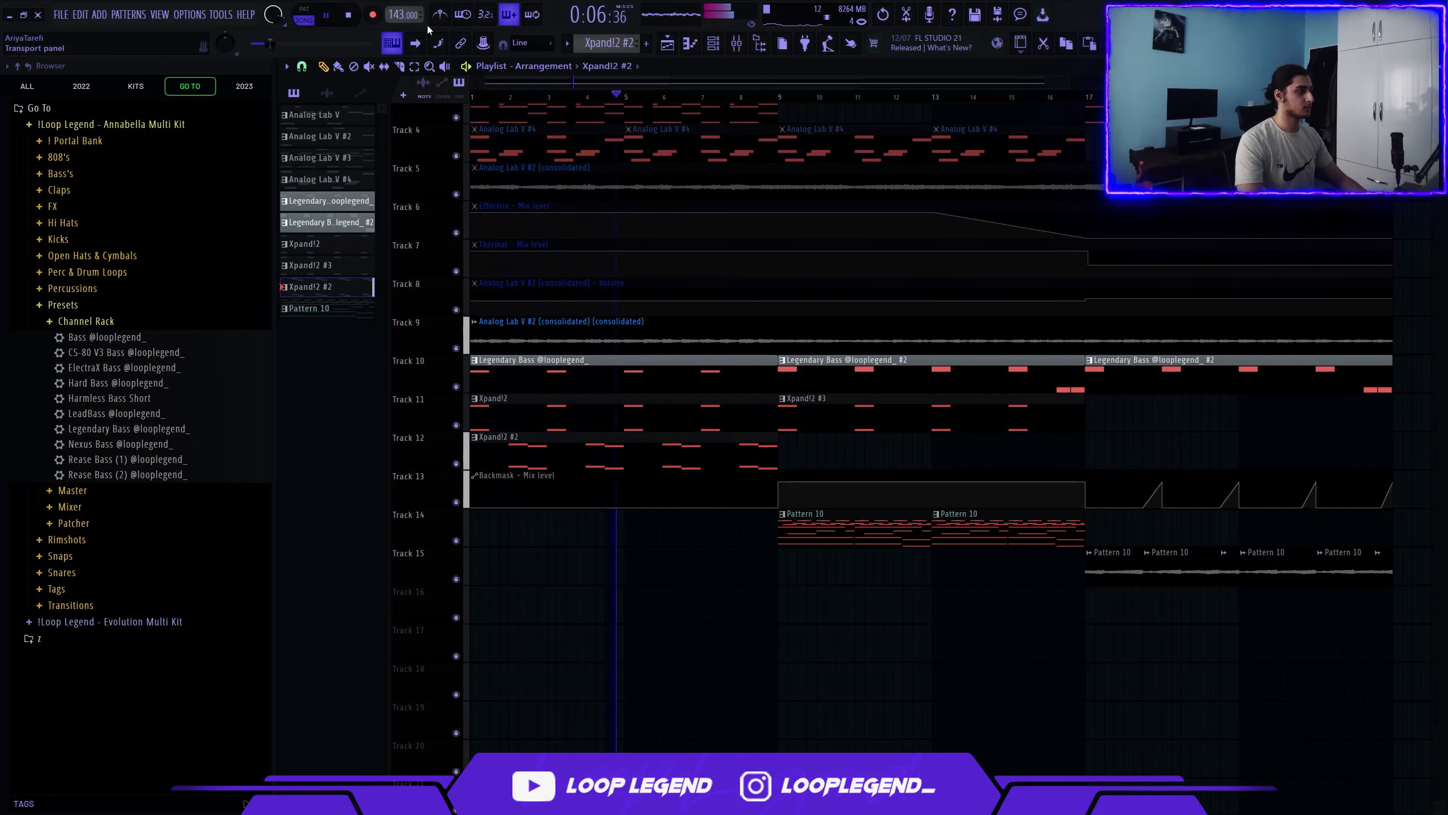
left_click(349, 16)
Examine the two closing F#3 notes in the Legendary Bass #2 pattern around bar 8 and play them
double_click(753, 388)
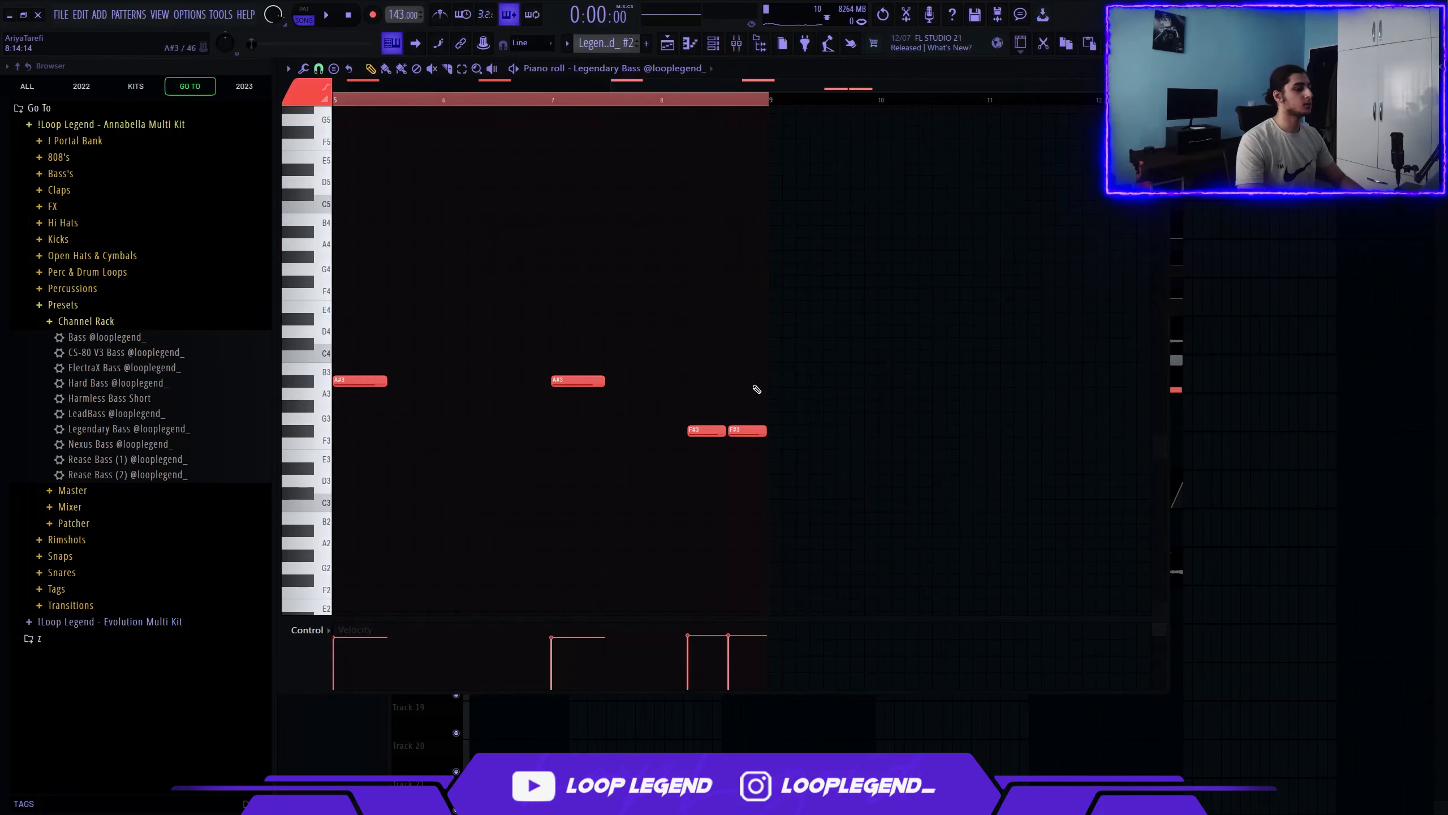
left_click(750, 104)
scroll(858, 365, "up", 3)
left_click_drag(994, 376, 797, 499)
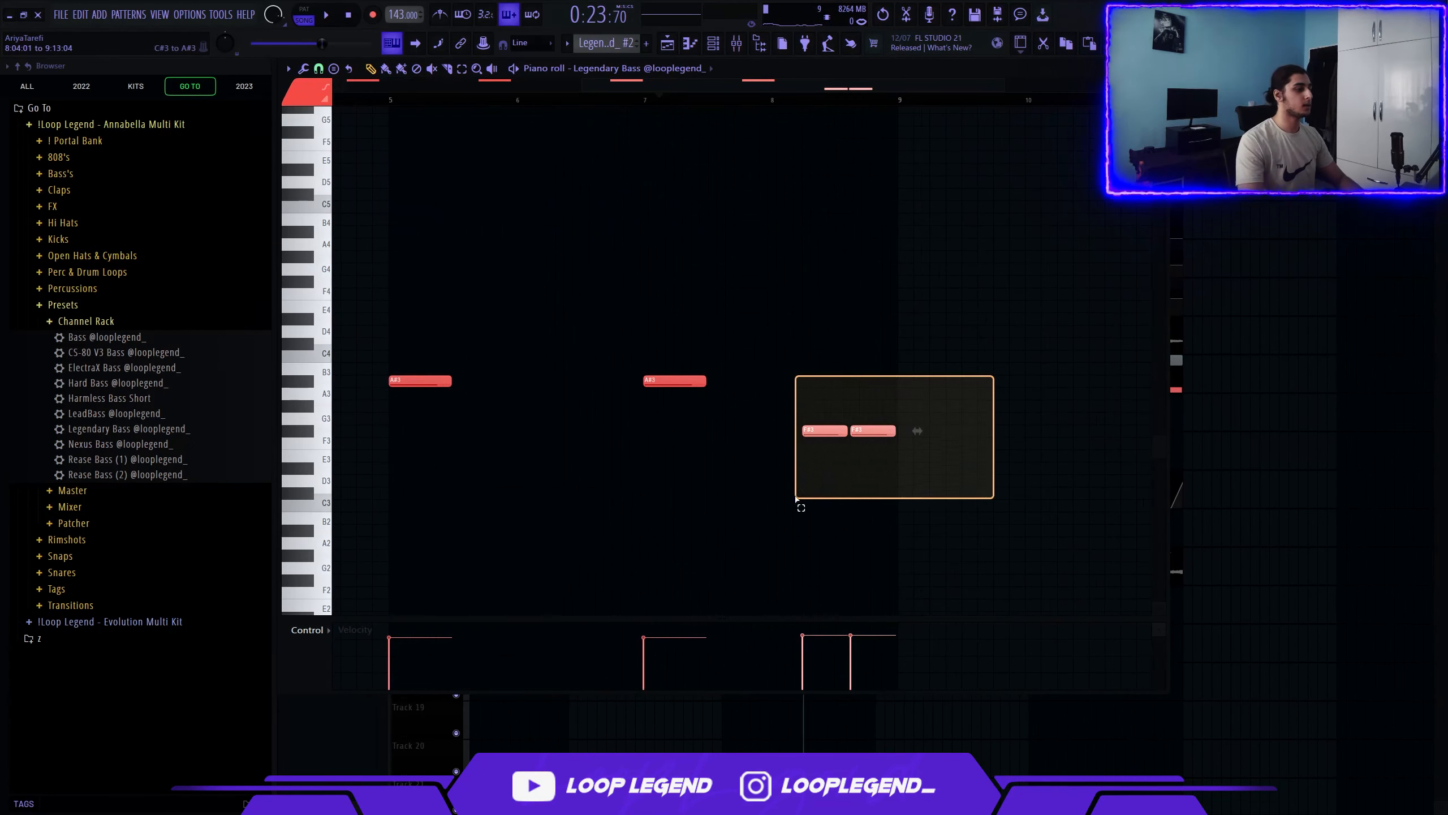
scroll(818, 468, "up", 3)
scroll(810, 457, "down", 4)
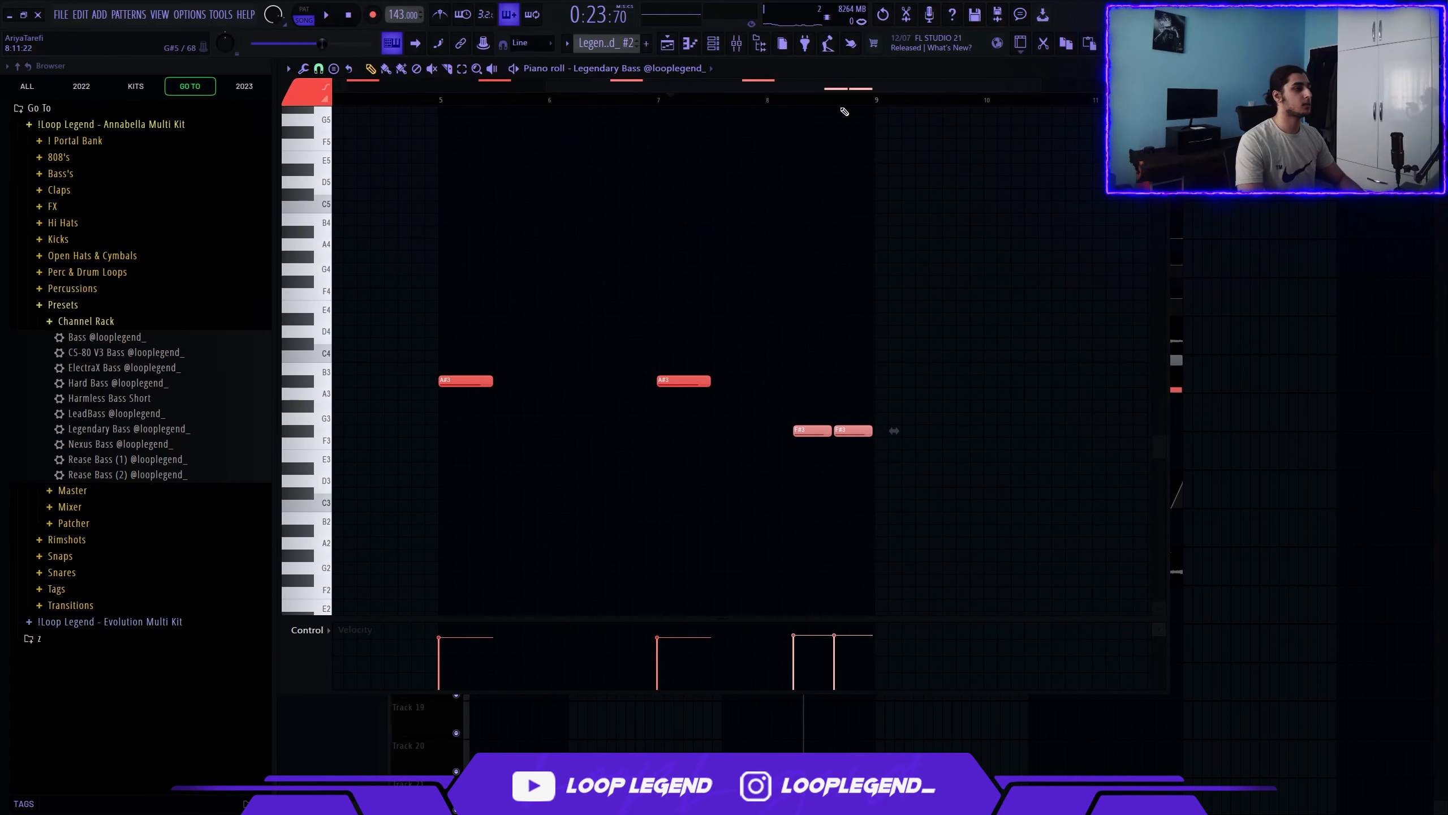
key("space")
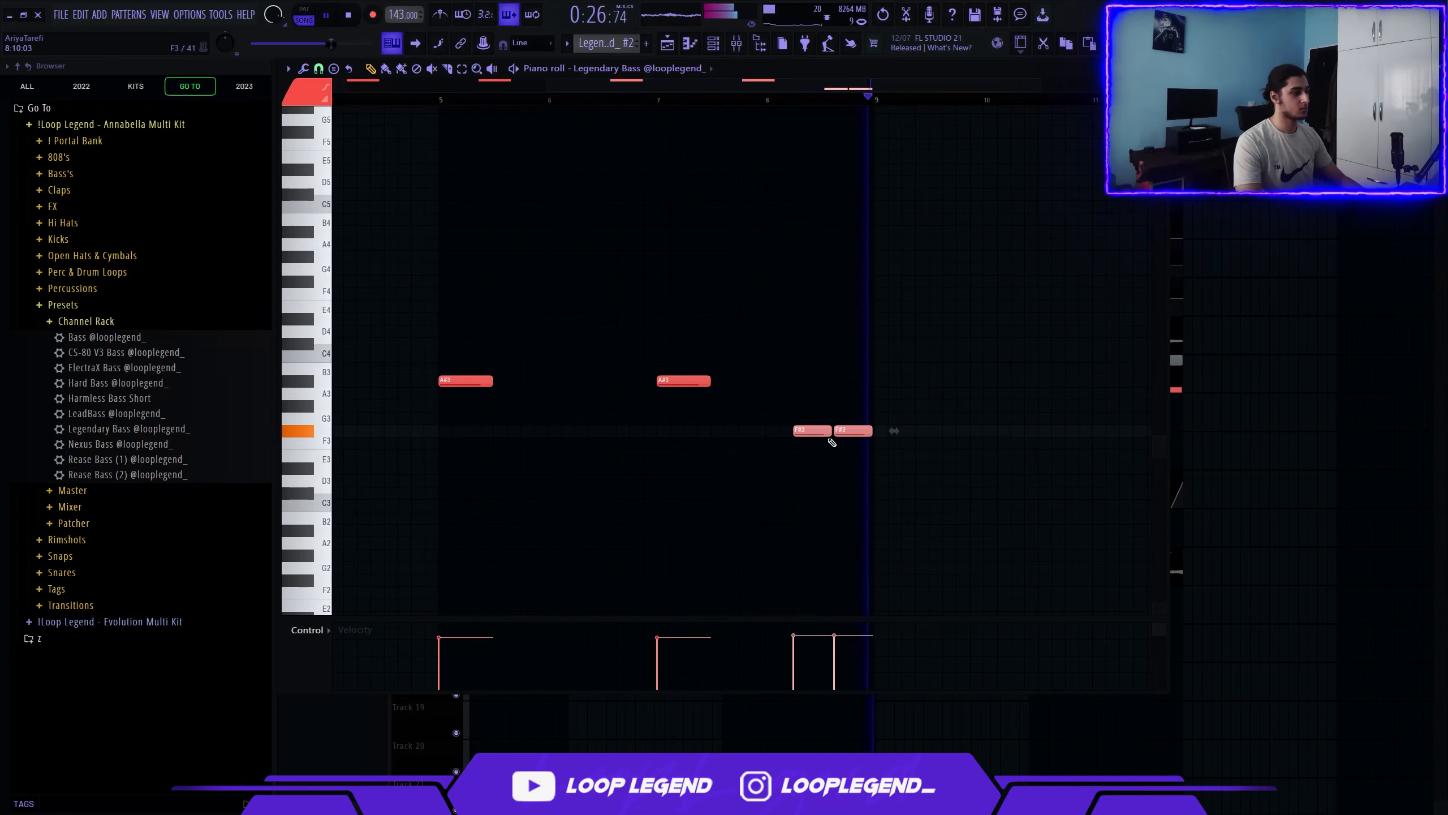
key("space")
Review Pattern 10's Addictive Keys notes in the piano roll while playing the pattern
key("F5")
scroll(727, 333, "up", 2)
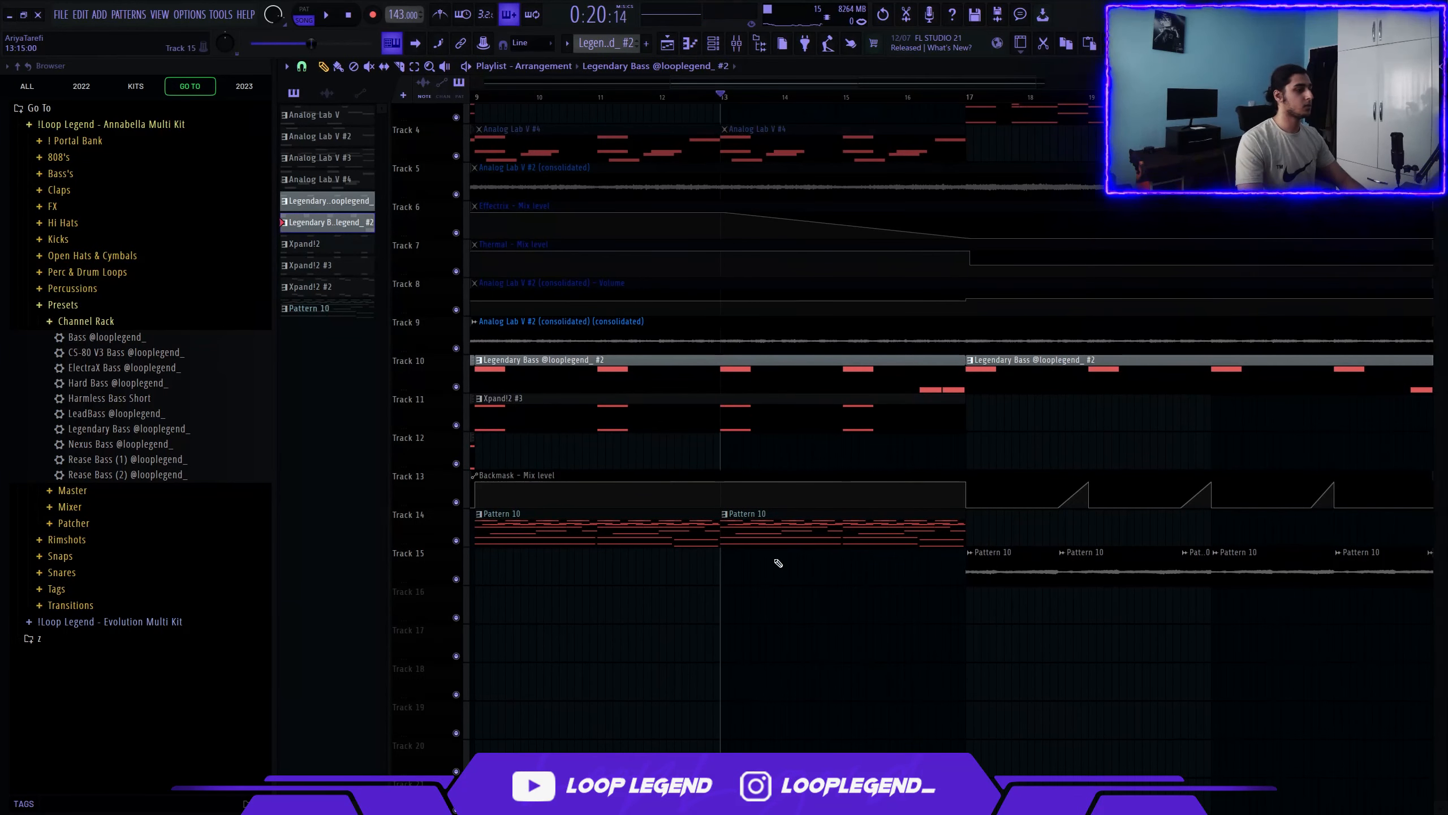
left_click(768, 535)
key("F6")
left_click(490, 254)
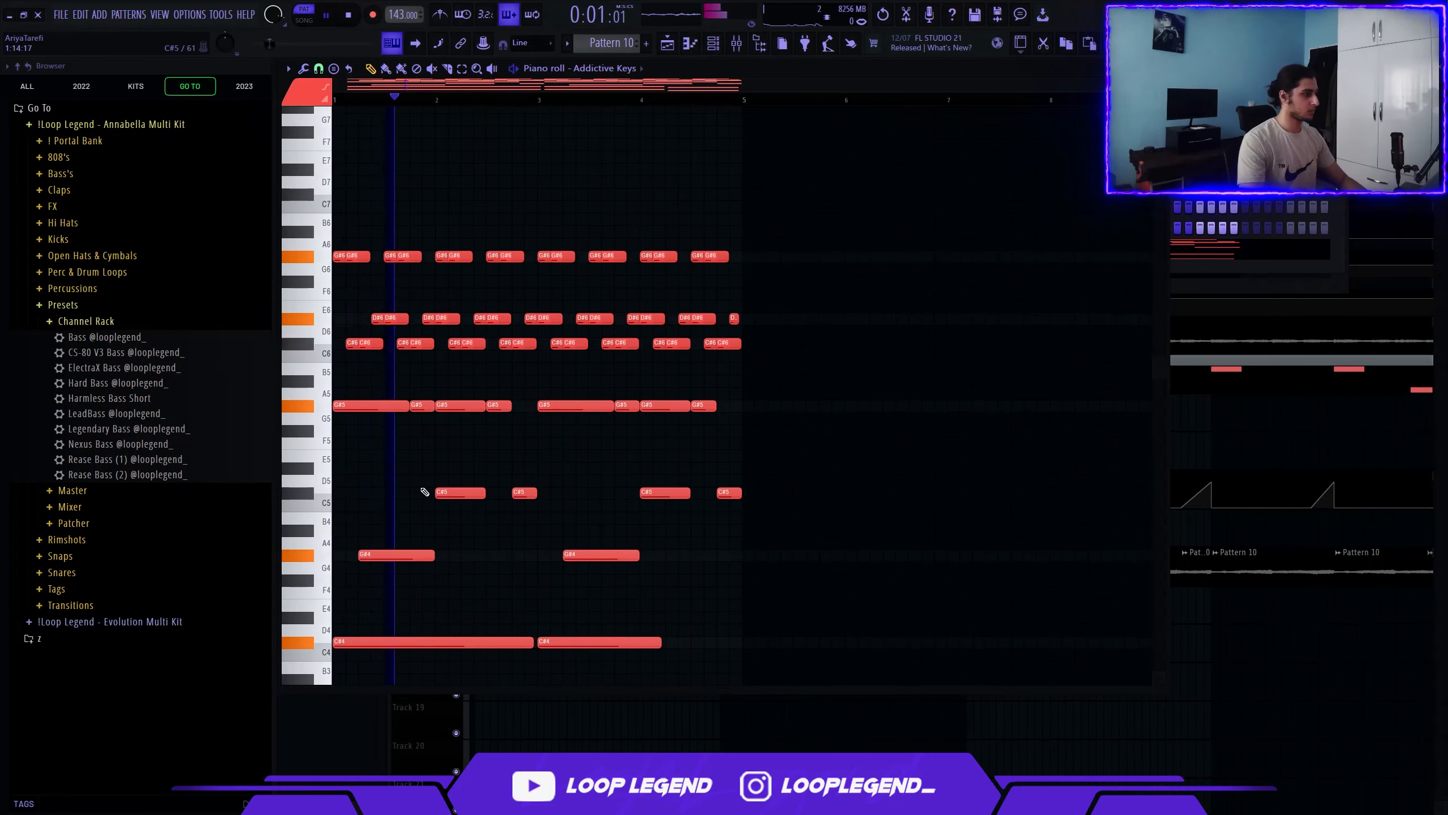
scroll(544, 517, "down", 3)
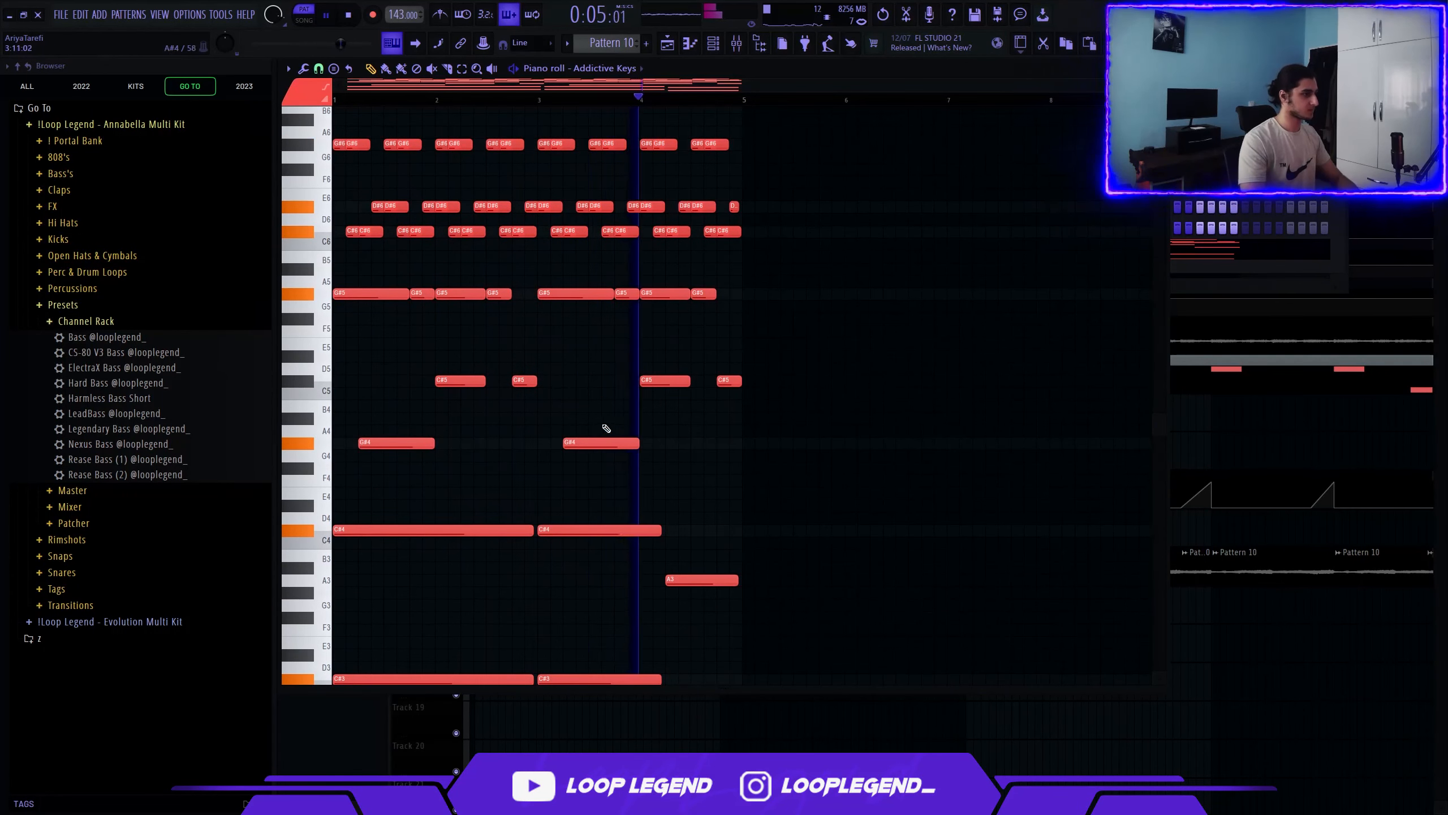
scroll(705, 442, "down", 1)
key("space")
Inspect the Addictive Keys mixer effects, including SoundShifter Pitch, SketchCassette II, HalfTime, Fruity Chorus and Fruity parametric EQ 2
key("F9")
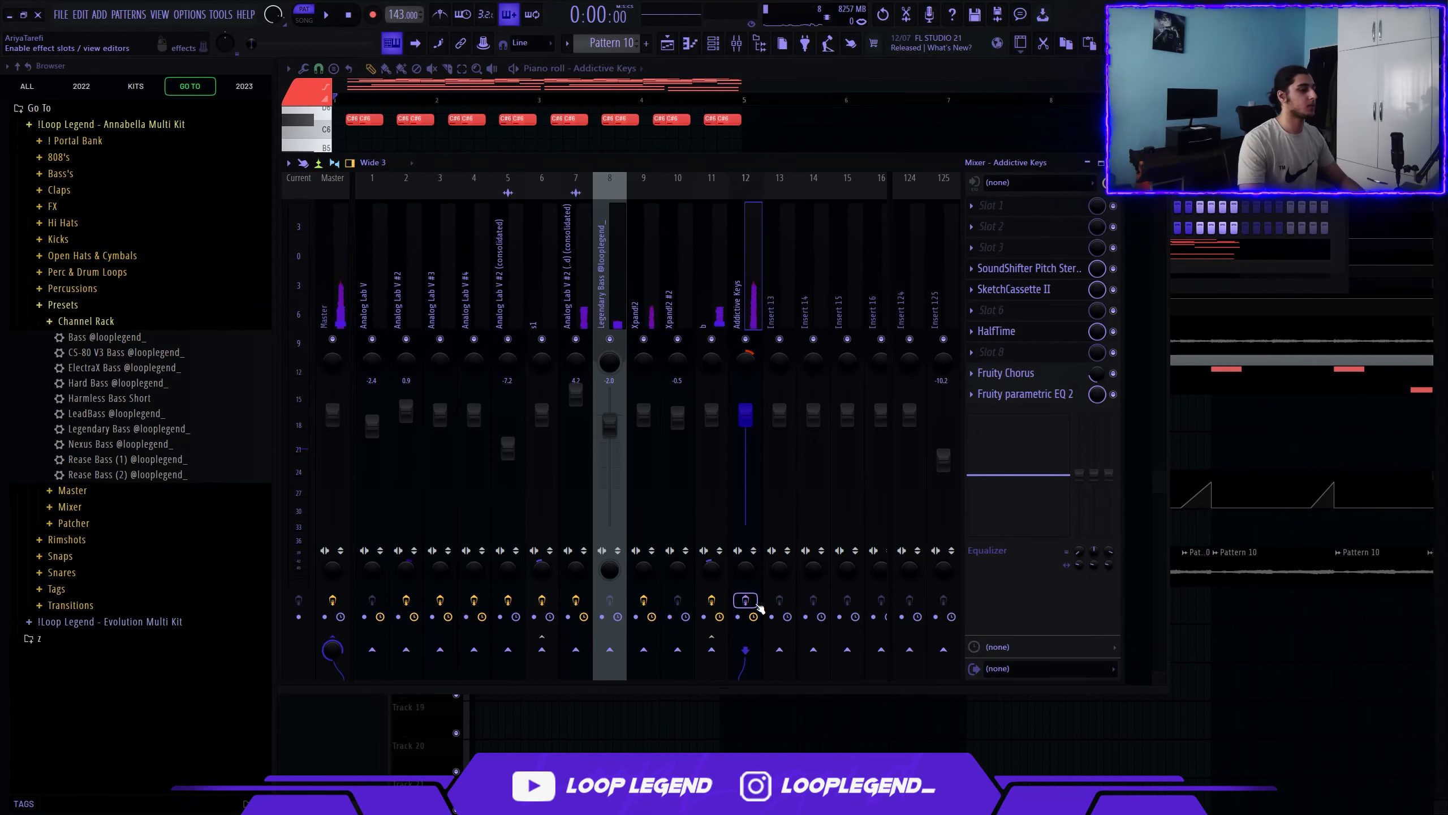
key("space")
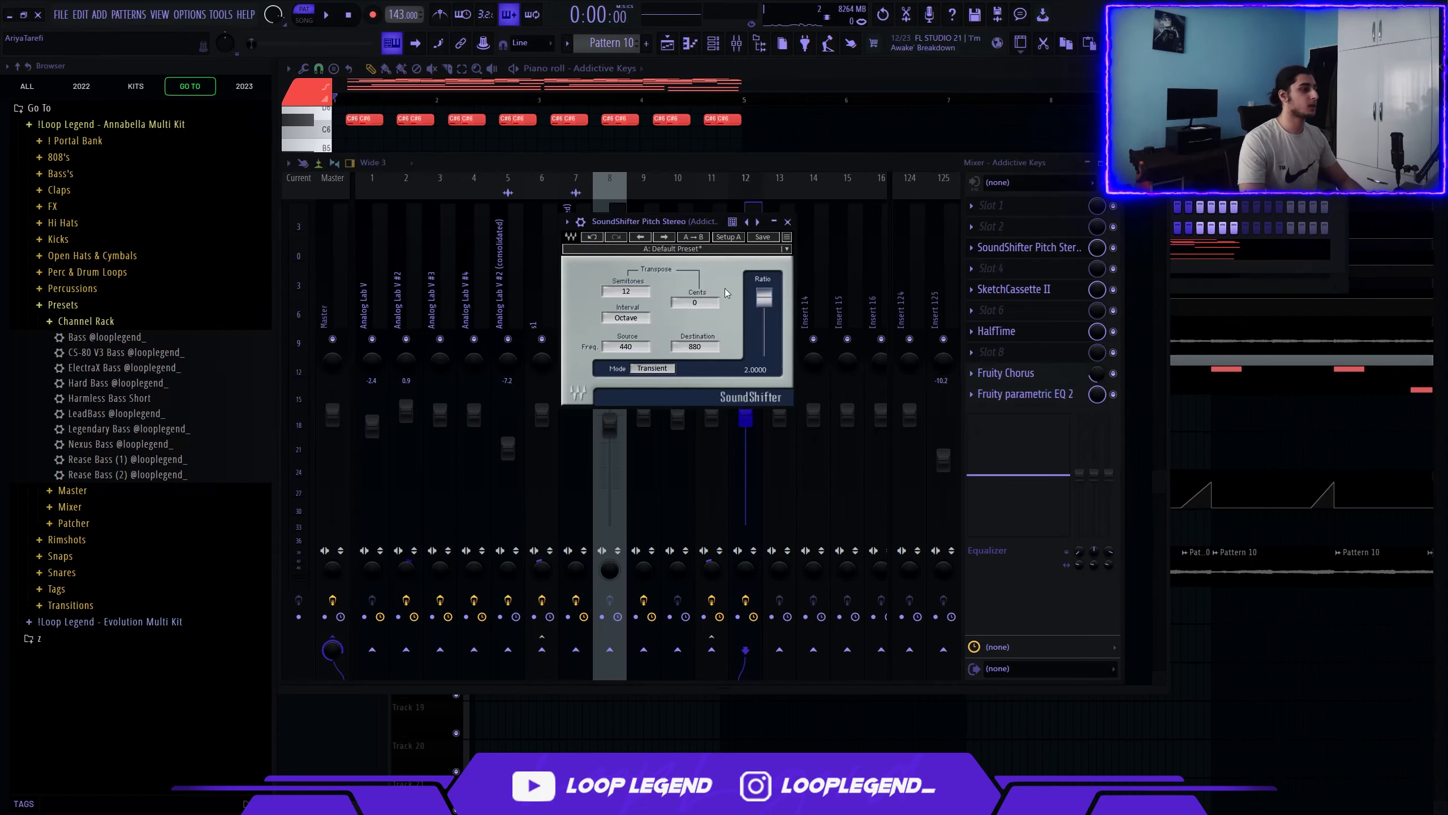
left_click(1015, 331)
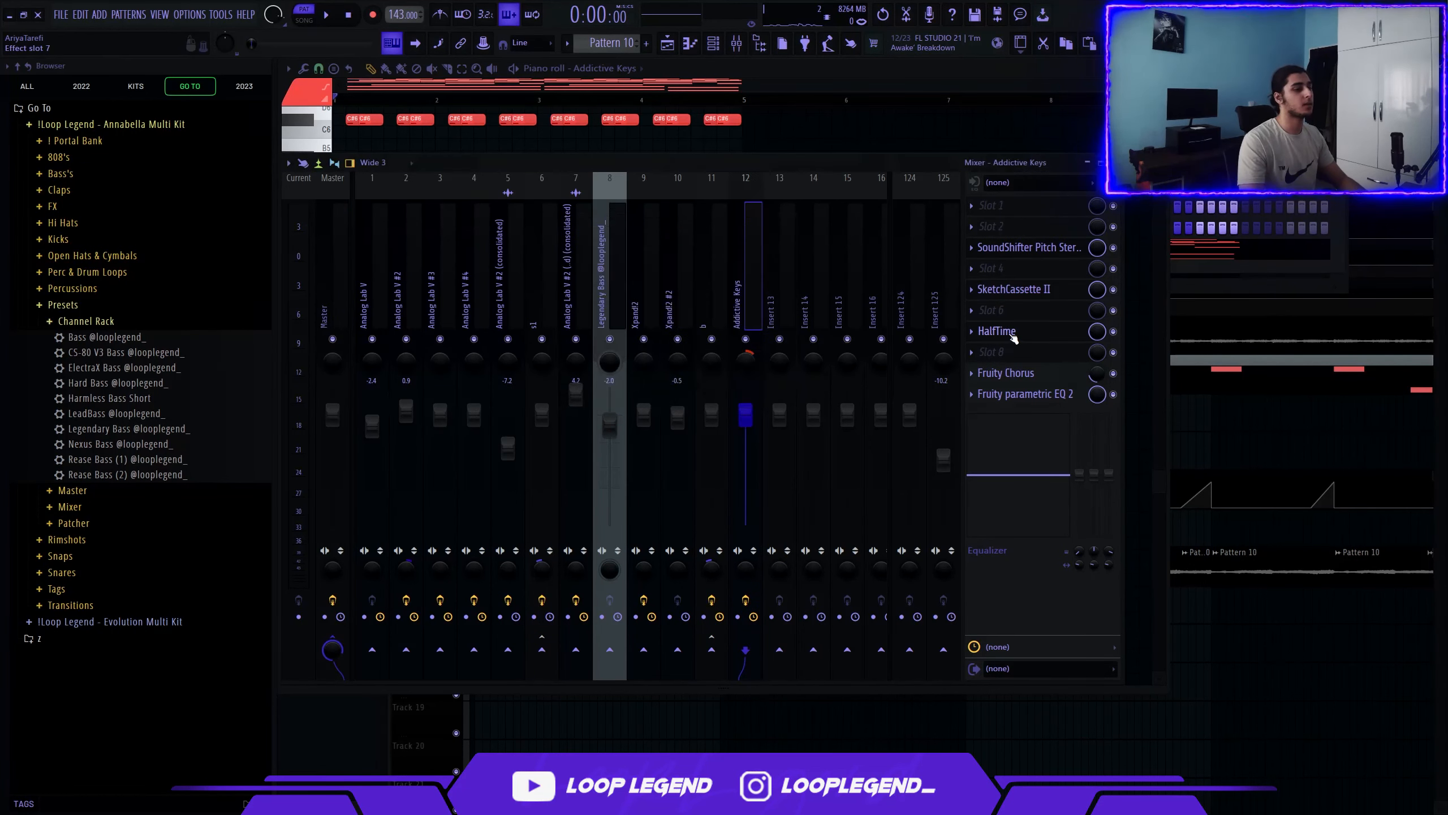
left_click(1015, 290)
key("Escape")
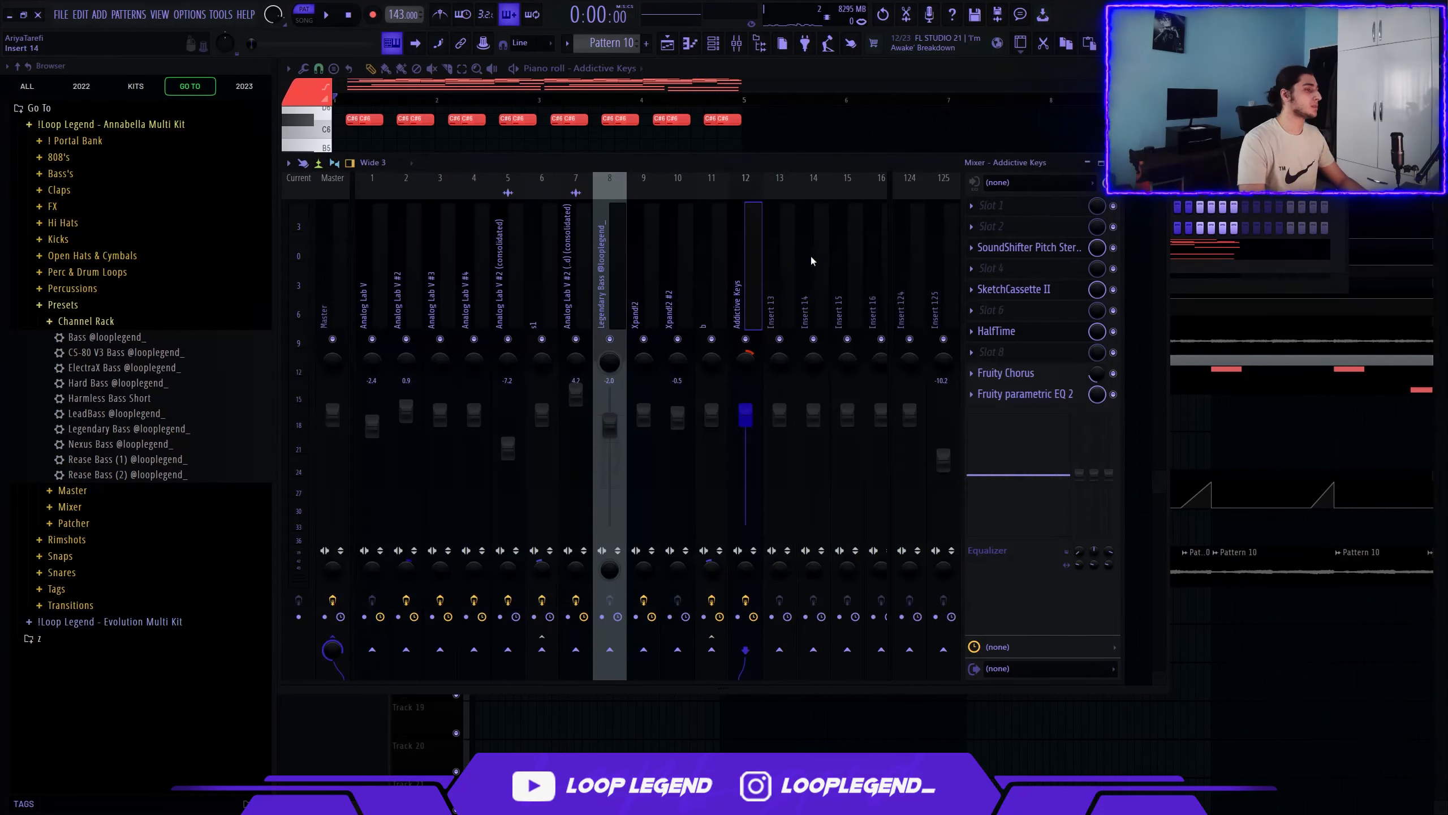
left_click(1064, 376)
key("Escape")
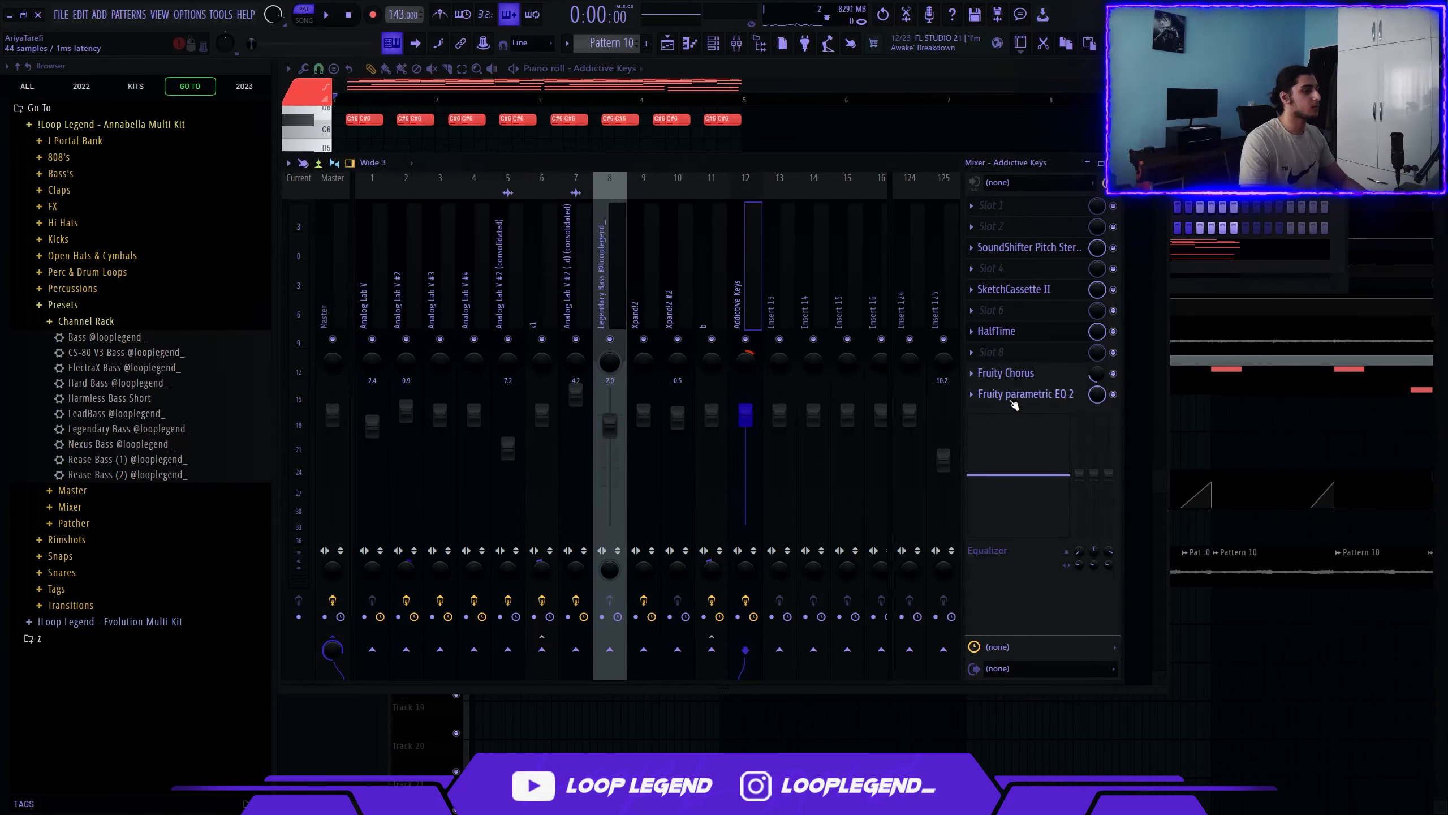
left_click(1008, 395)
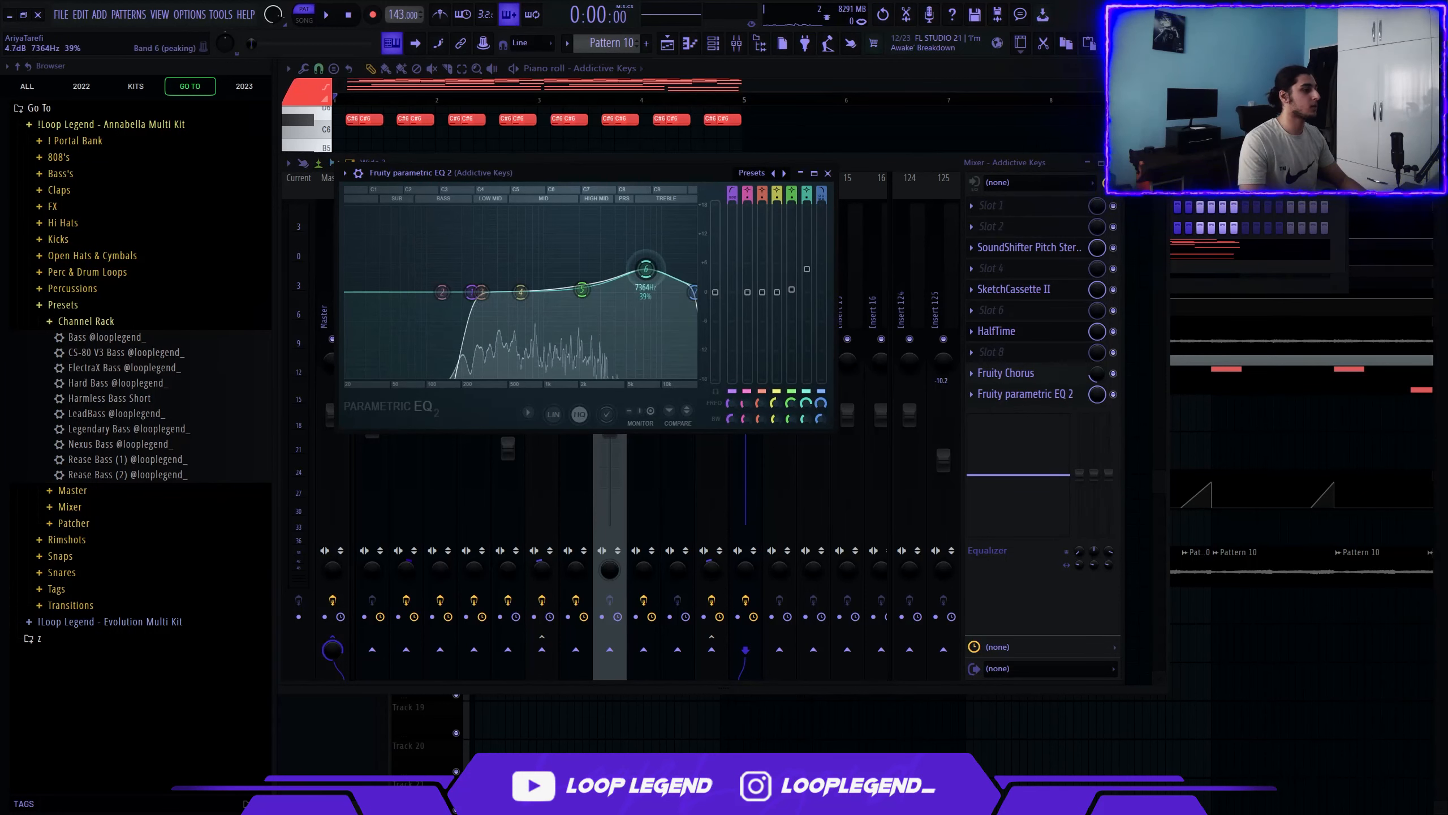
key("Escape")
Play Pattern 10 to compare the Addictive Keys sound with its effects bypassed and enabled, and return to the playlist
key("space")
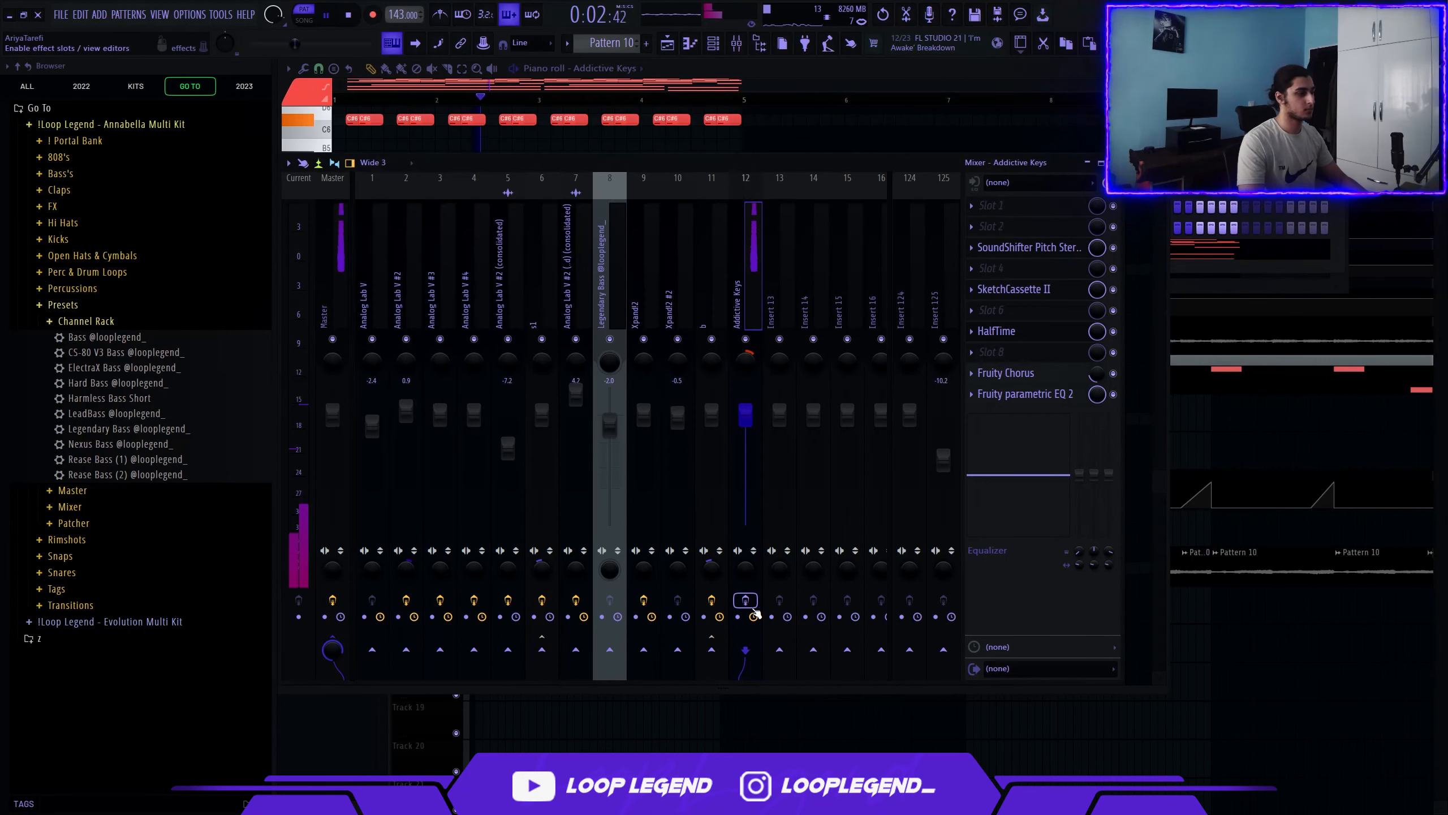
left_click(752, 606)
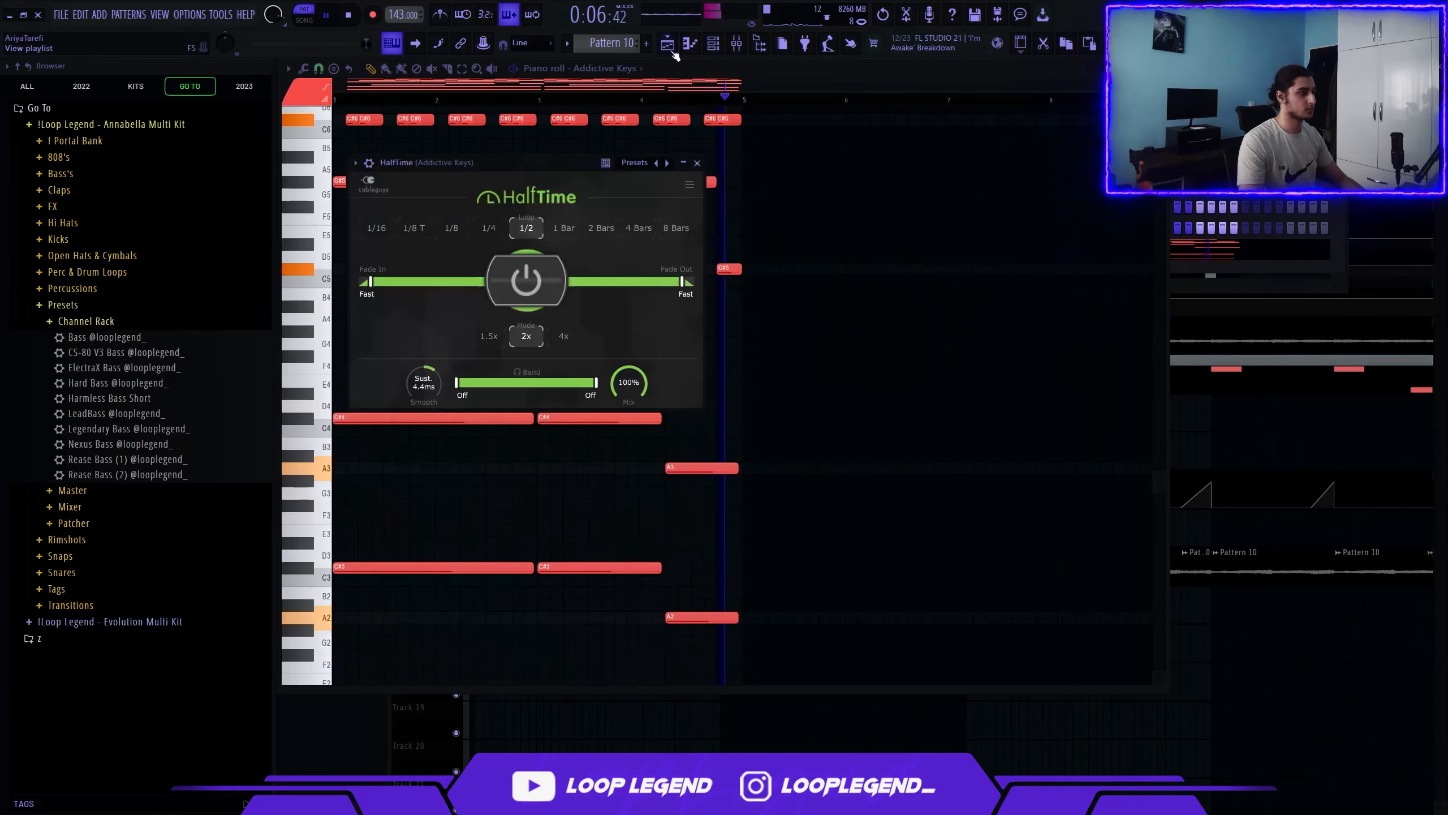
left_click(669, 45)
left_click(675, 48)
left_click(675, 48)
key("space")
Solo Track 15 in the playlist and play its Pattern 10 audio clips from bar 17
scroll(672, 592, "right", 3)
scroll(672, 592, "up", 3)
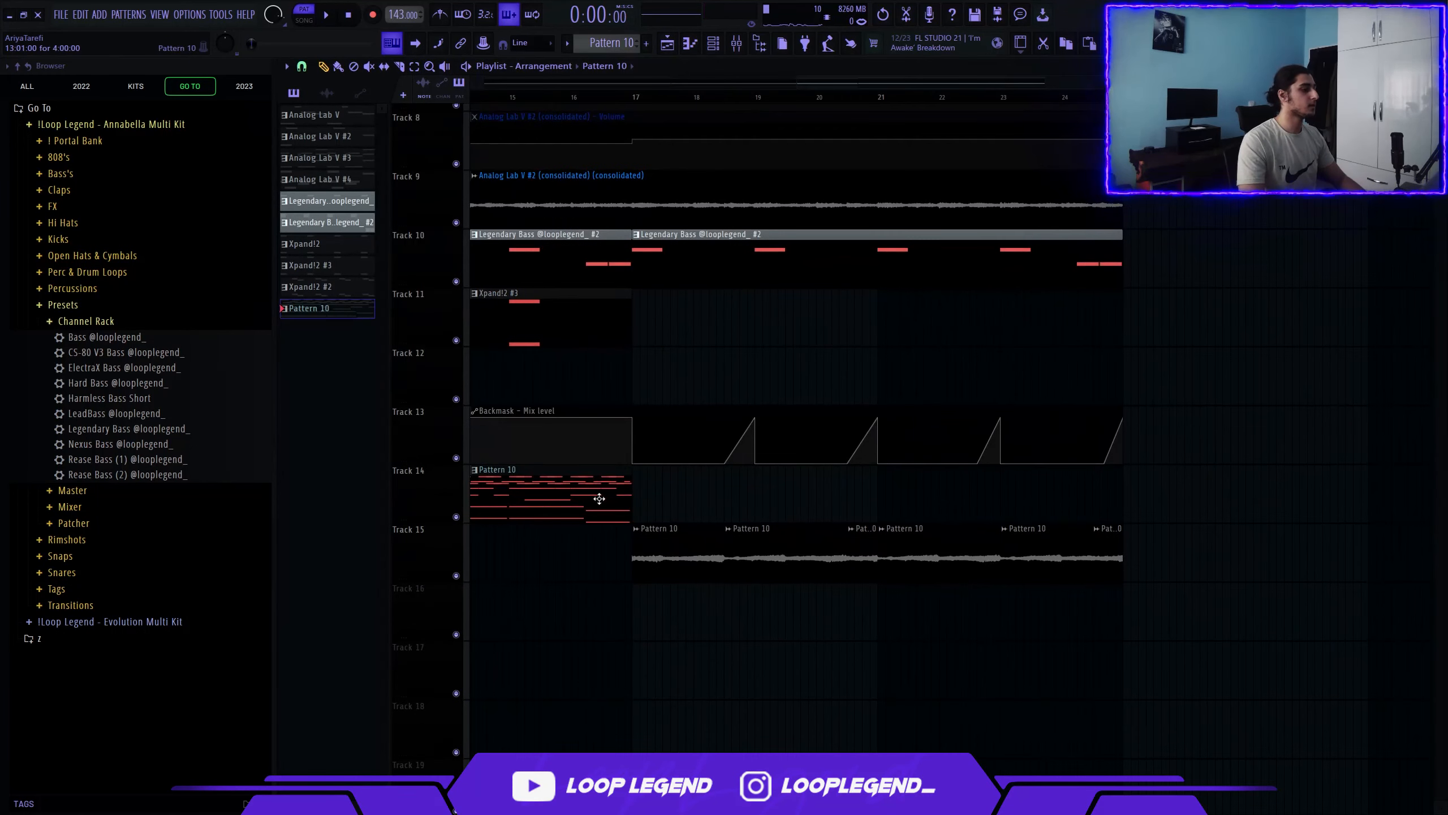
scroll(599, 498, "up", 3)
right_click(456, 576)
scroll(879, 424, "up", 2)
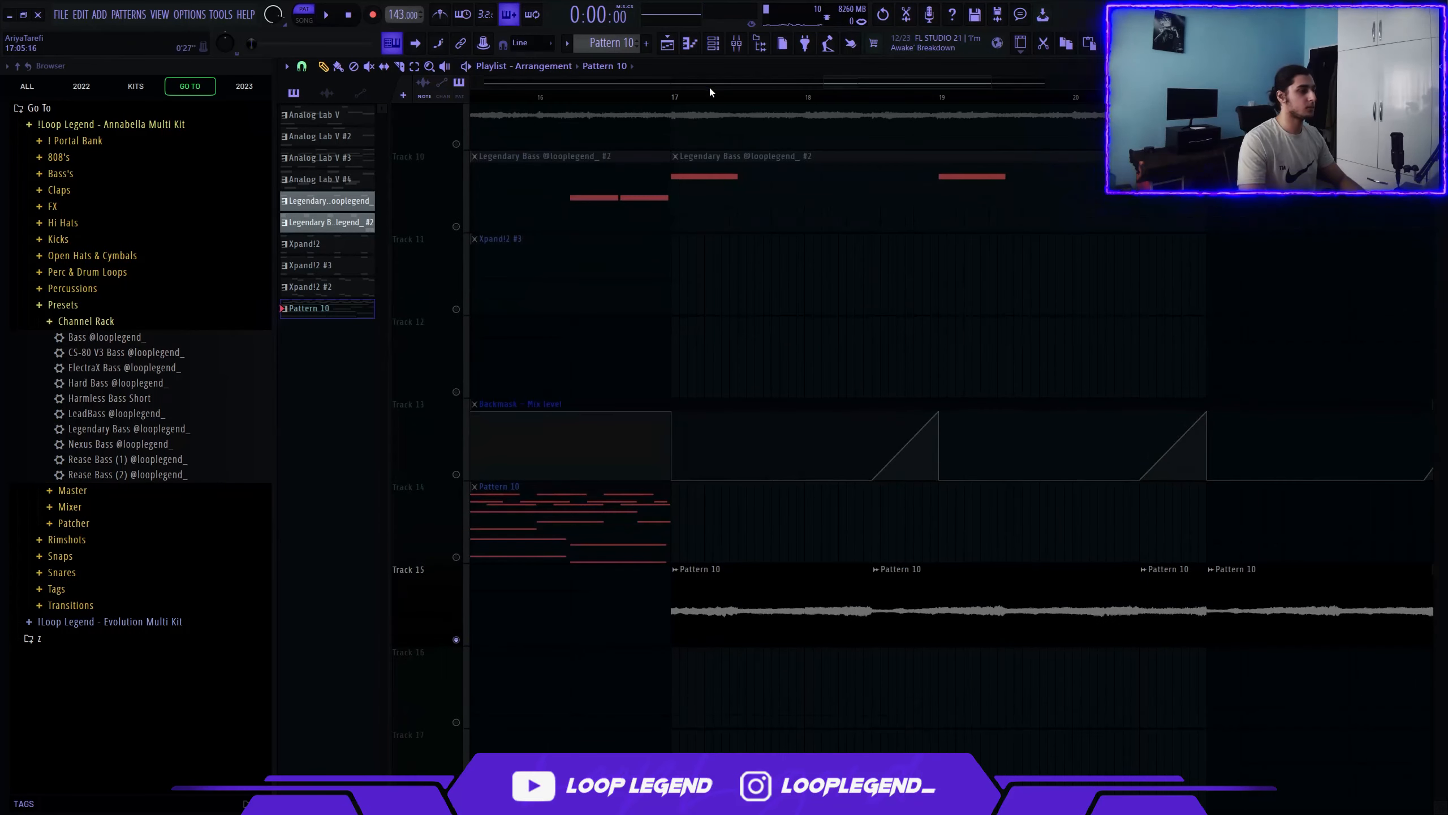
left_click_drag(676, 96, 664, 97)
key("space")
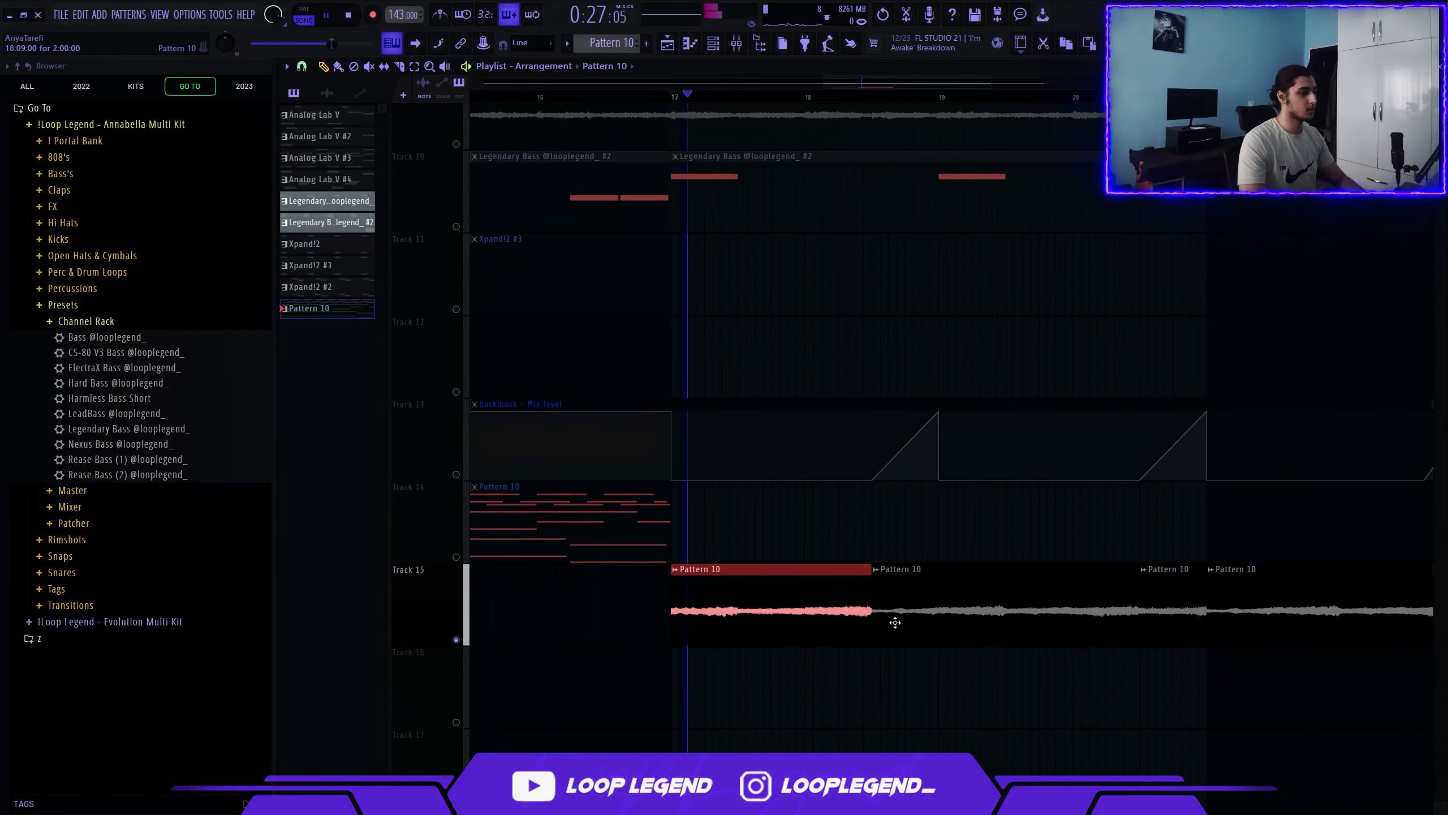
Select the Pattern 10 audio clips on Track 15 from bar 17 up to bar 21 and listen through them
left_click_drag(999, 651, 686, 678)
scroll(685, 679, "down", 2)
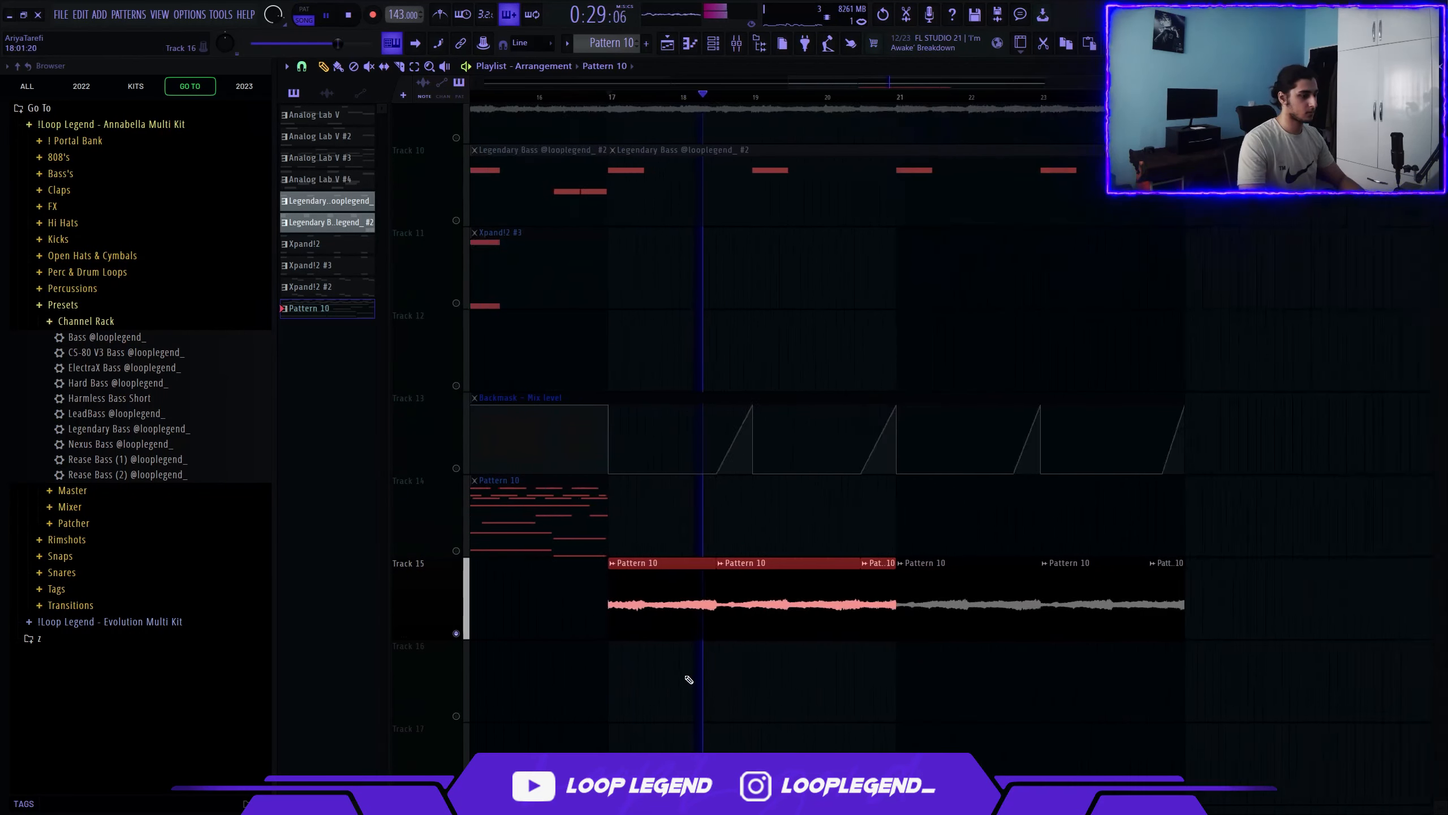
scroll(776, 644, "up", 2)
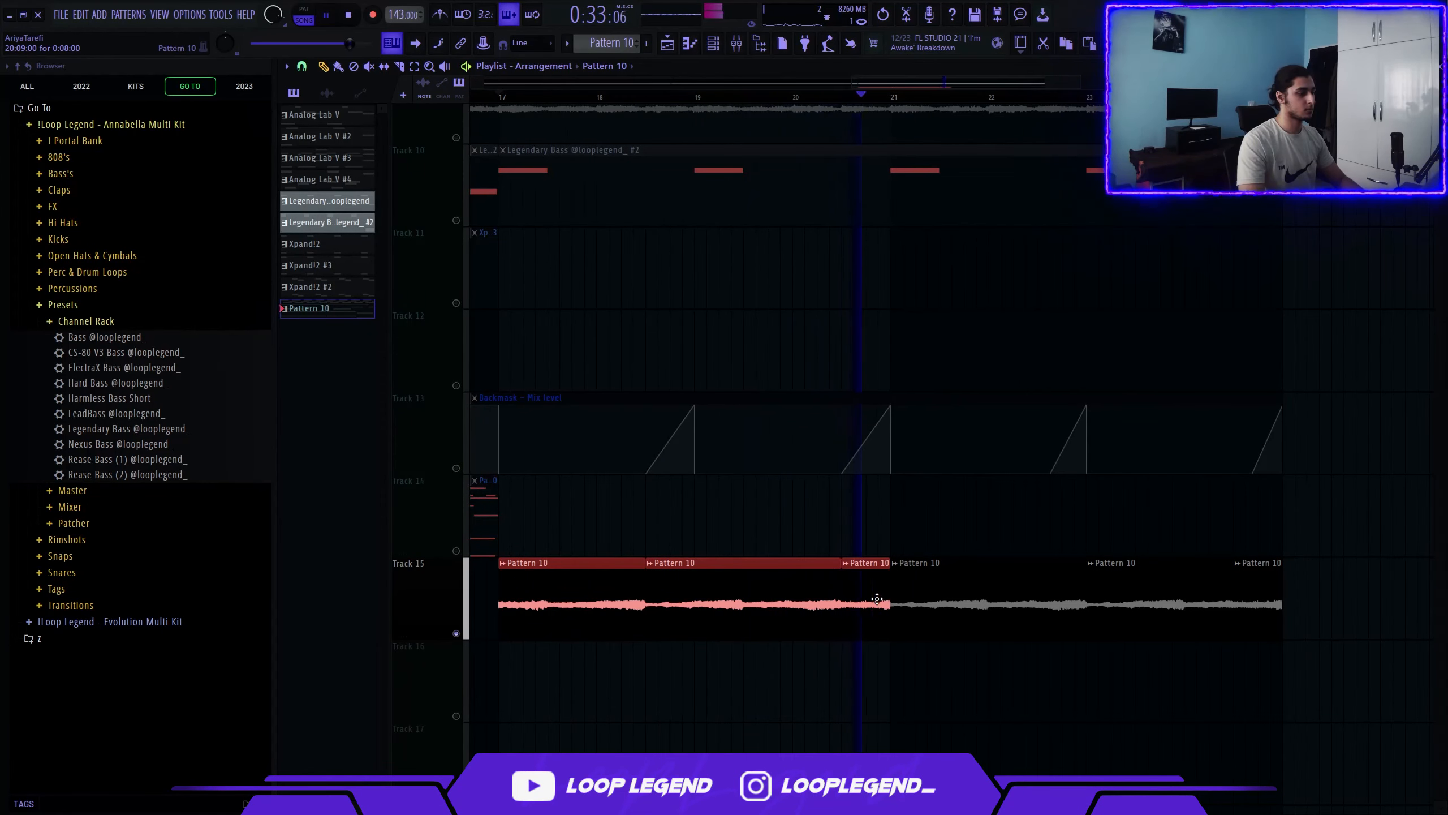
key("space")
Check the Backmask effect chain on the consolidated audio's mixer track and route the Pattern 10 audio channel to mixer track 13
key("F9")
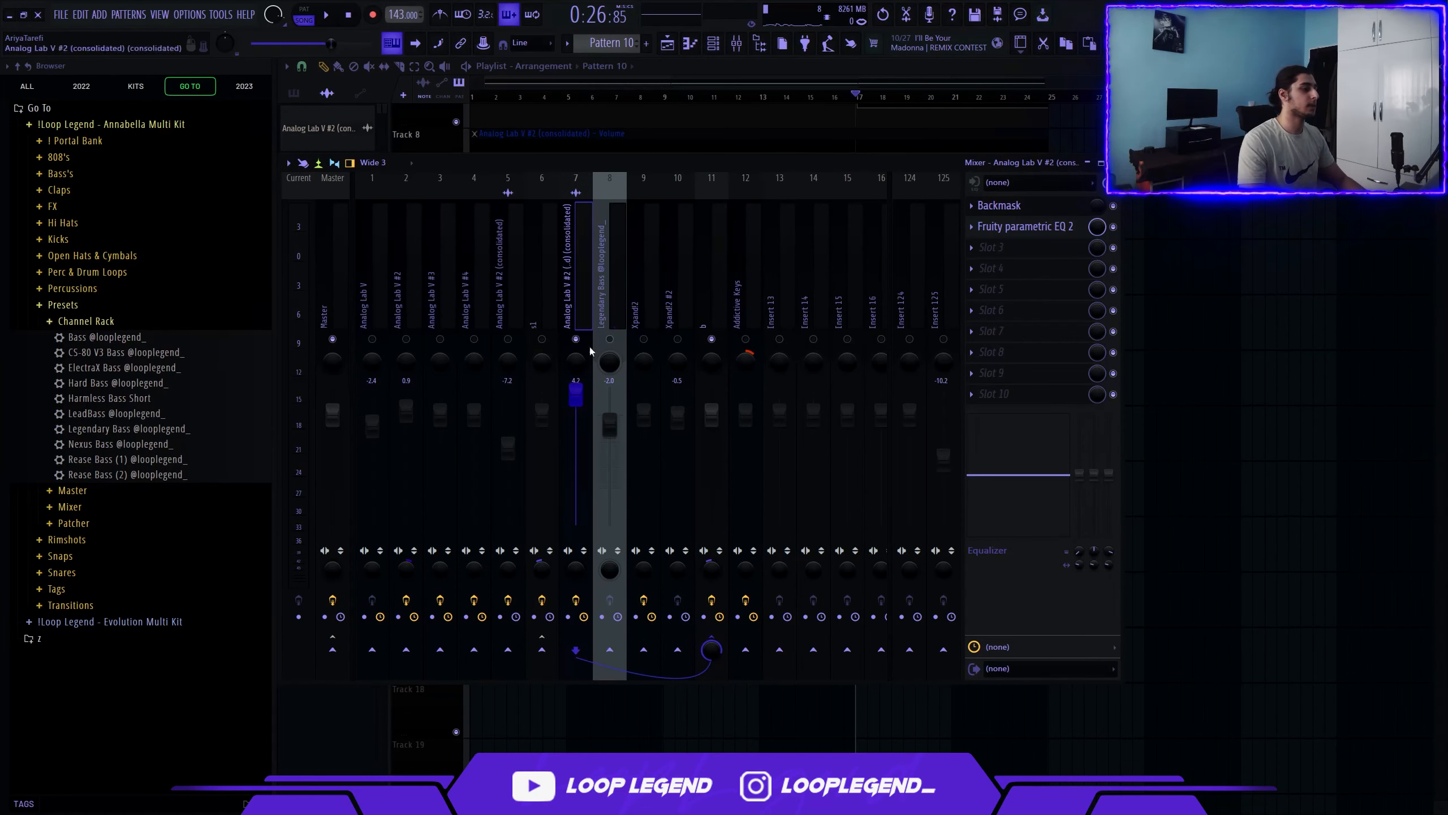
key("space")
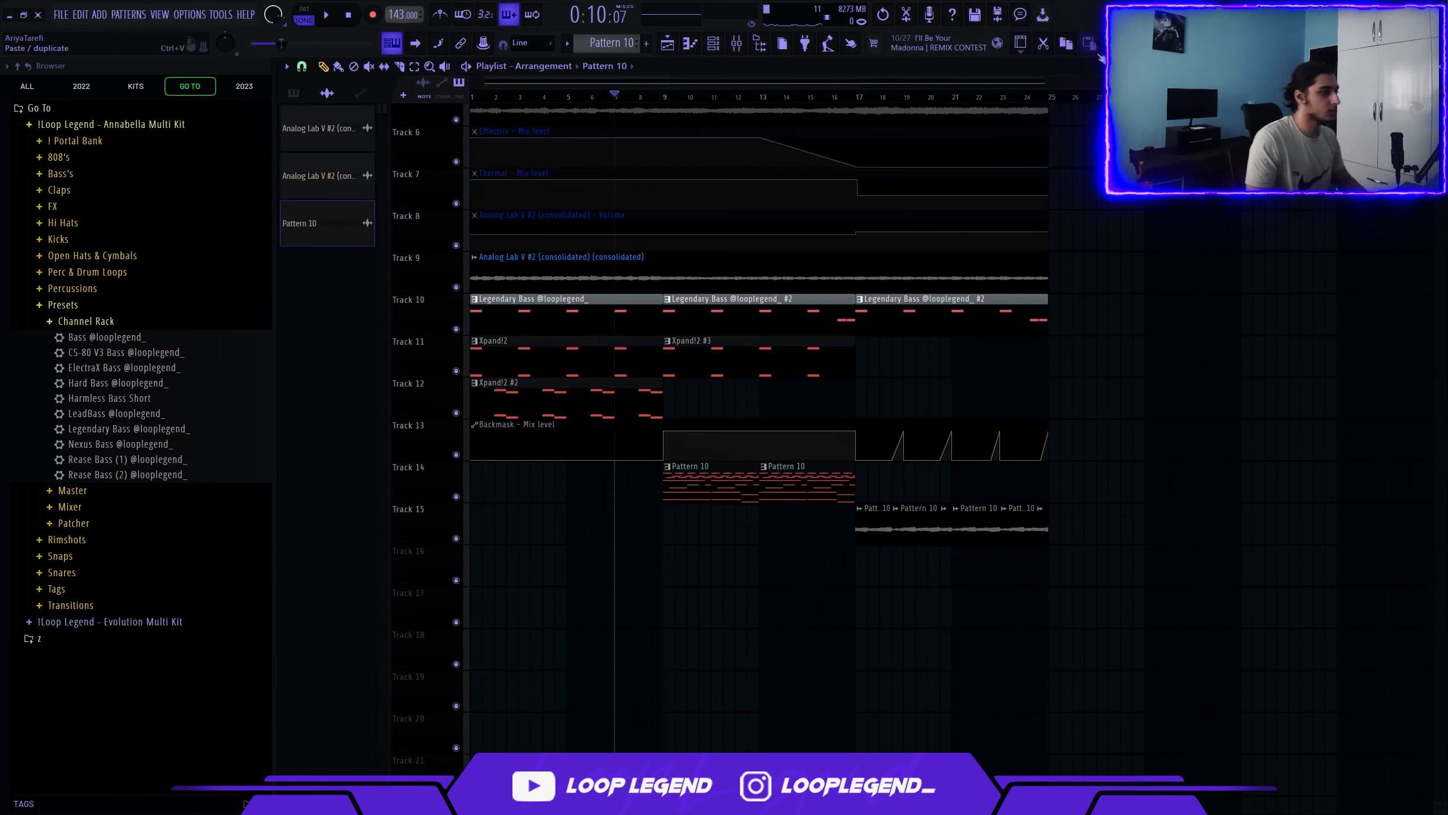
key("F6")
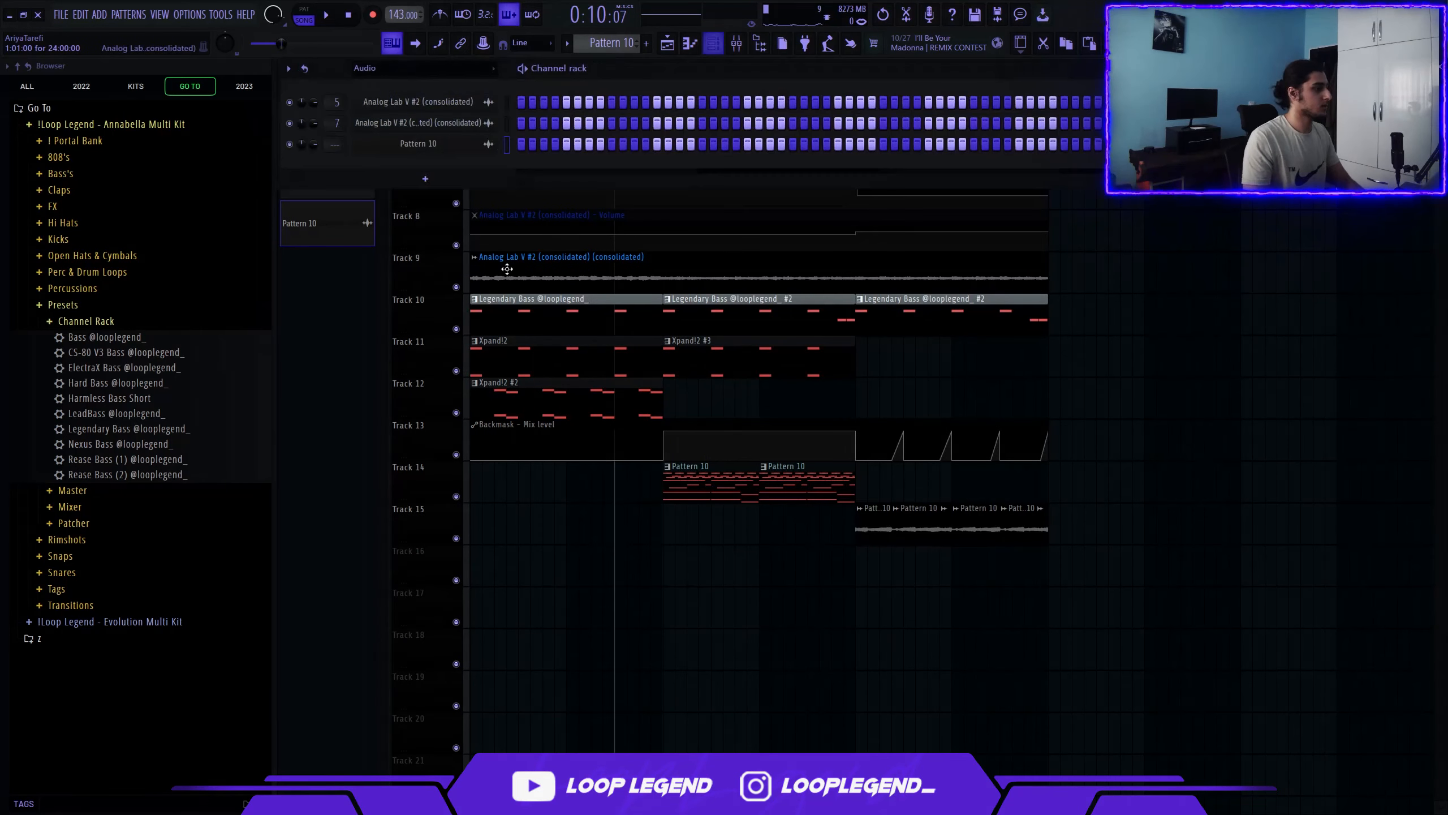
key("Page_Down")
key("Page_Down")
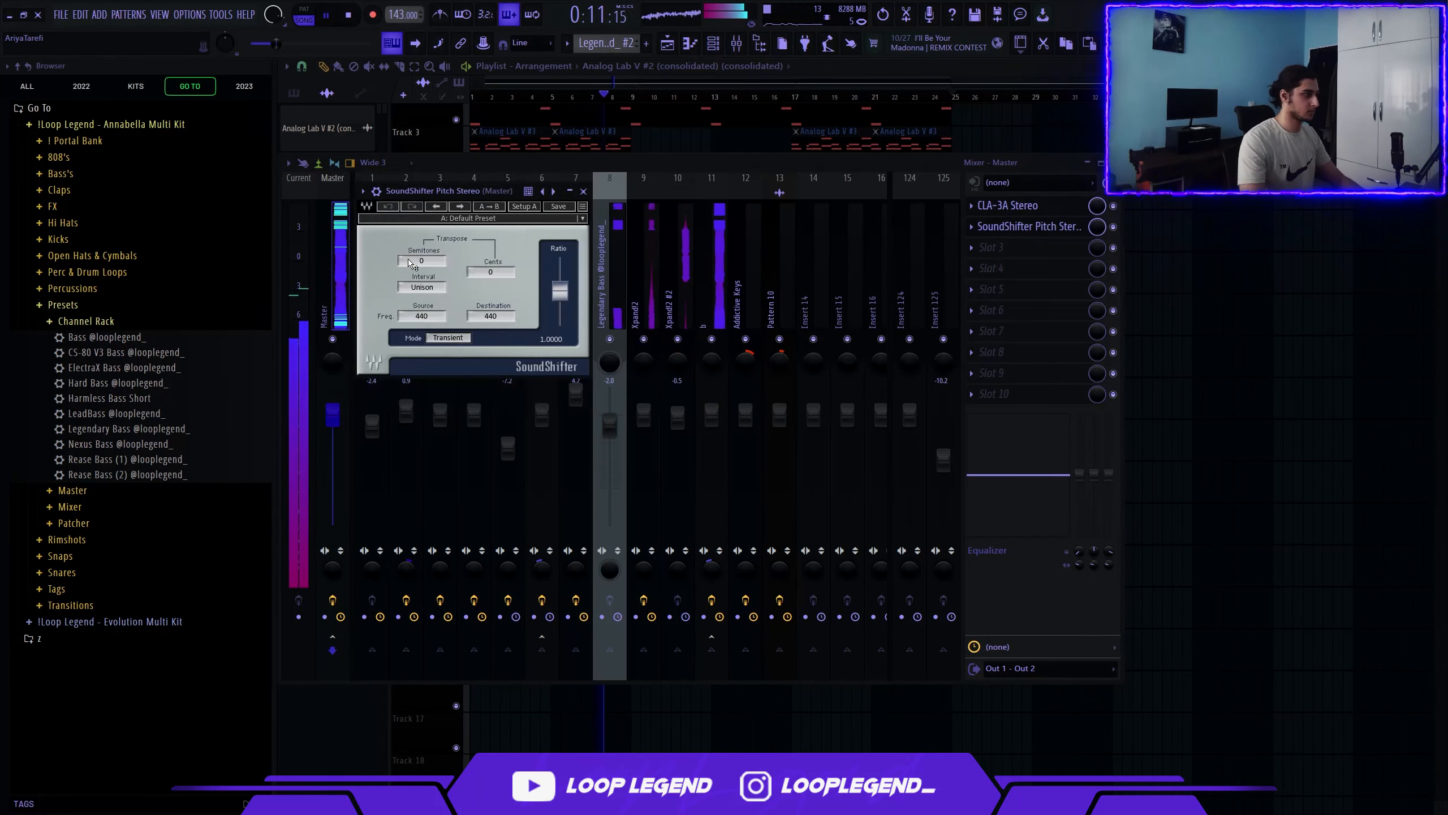
Shape the Master track with Fruity parametric EQ 2 during playback and add soothe2 to its effect chain
scroll(408, 261, "up", 1)
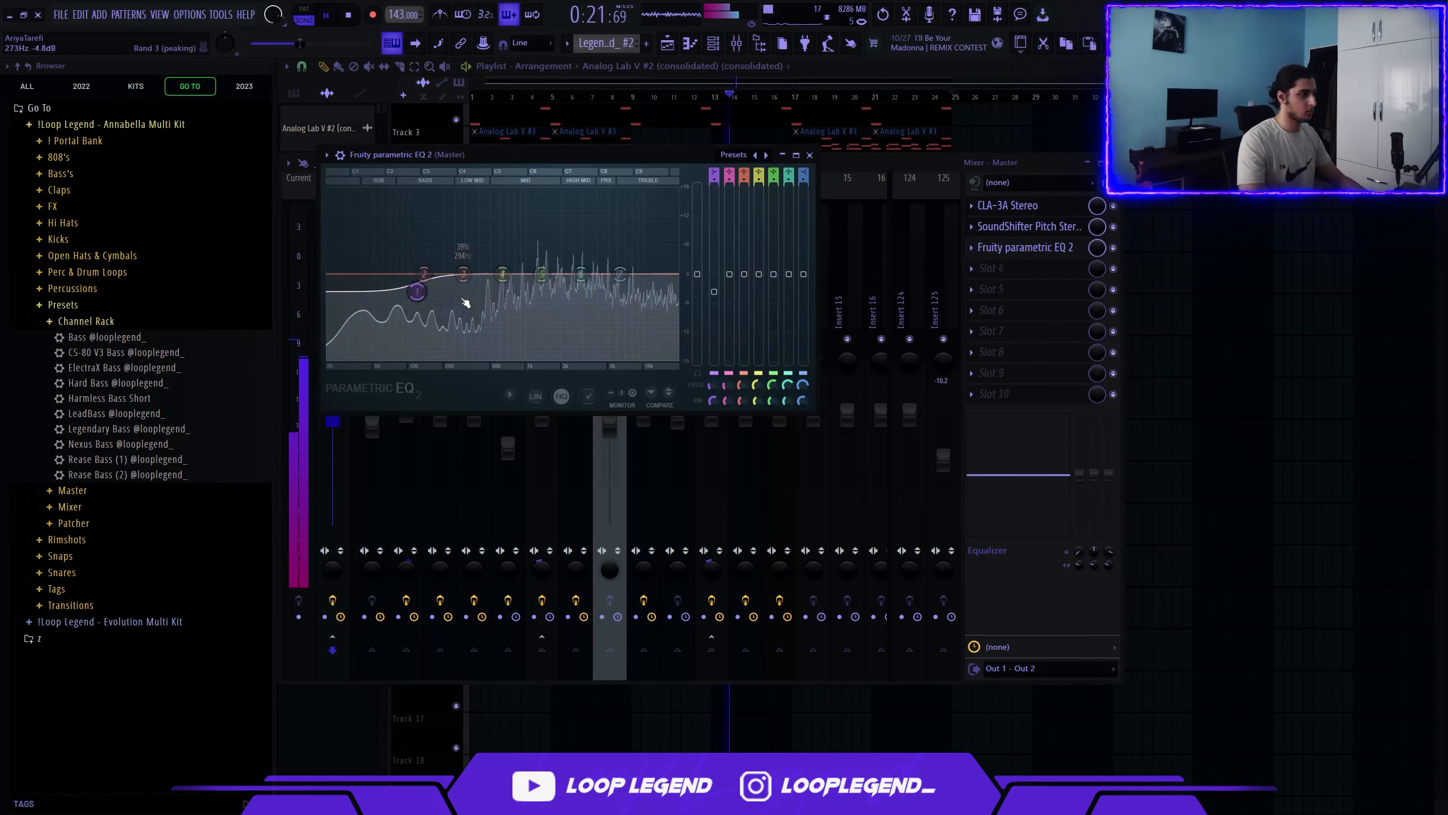
left_click_drag(580, 274, 624, 268)
scroll(537, 284, "down", 5)
scroll(513, 276, "down", 5)
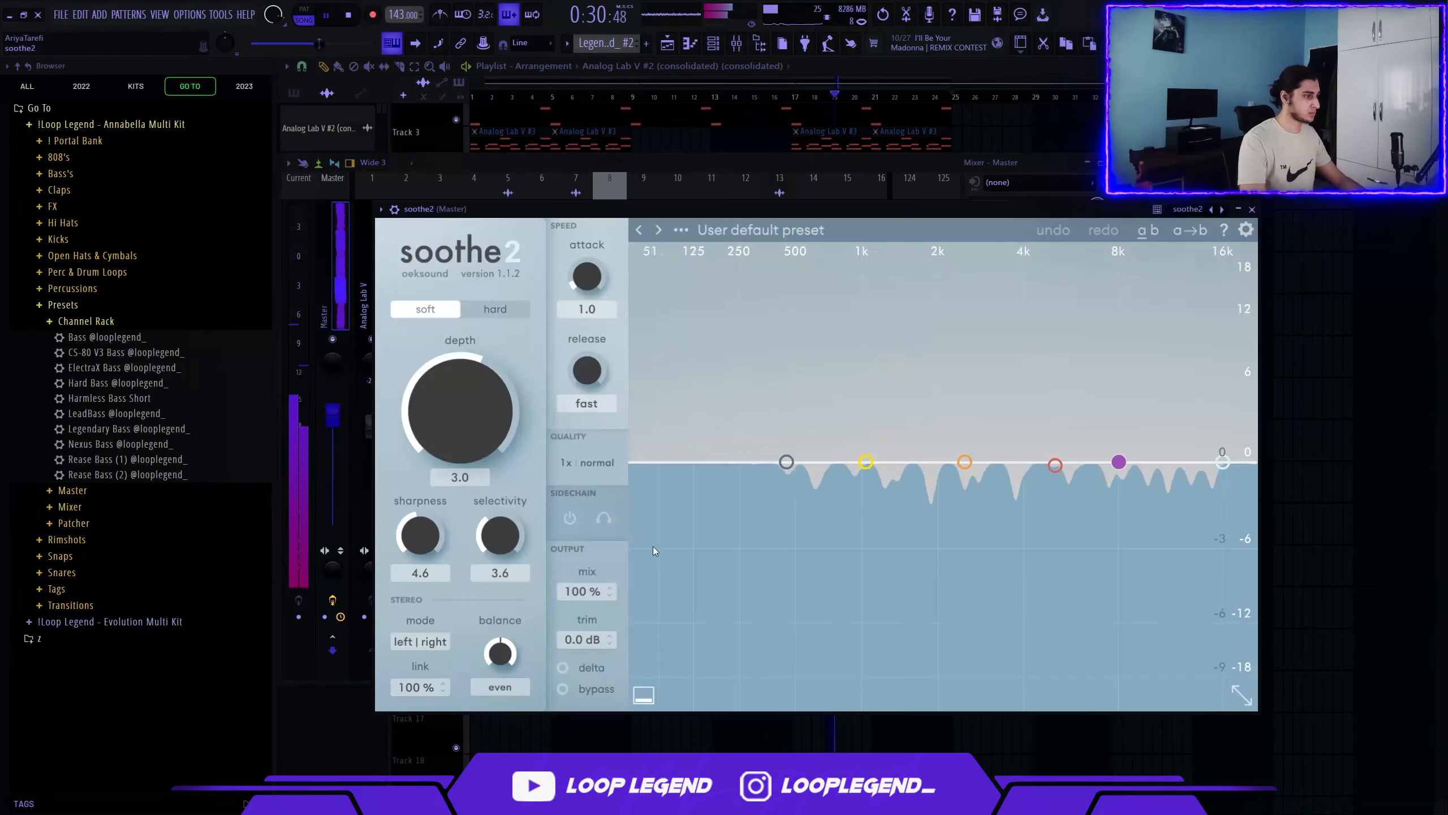
Raise soothe2's red, purple and orange bands on the Master, placing band 4 at about 11.2 kHz with roughly 10 dB sensitivity
left_click_drag(1051, 460, 1080, 304)
left_click_drag(1118, 461, 1170, 334)
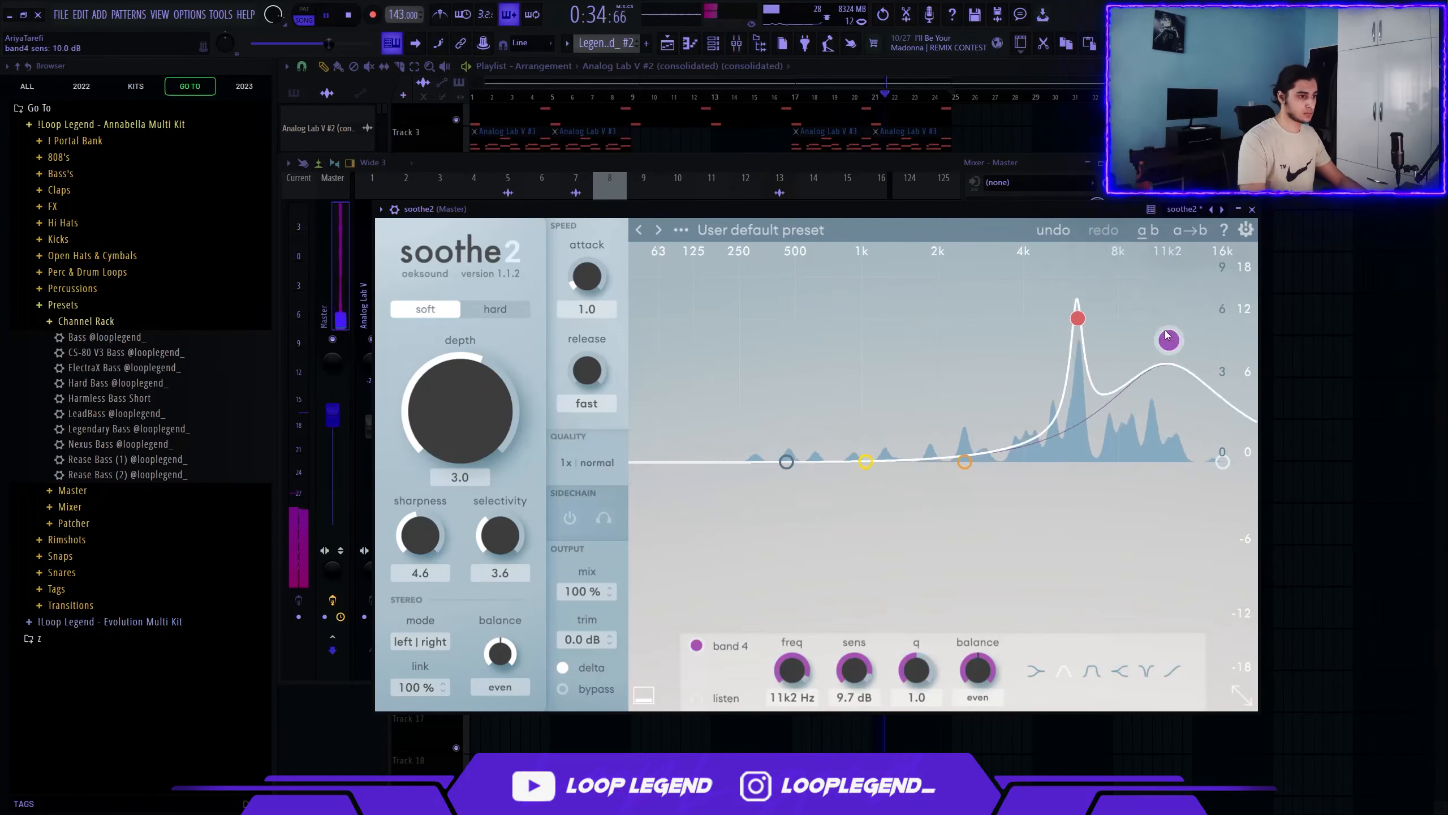
left_click_drag(965, 461, 1022, 317)
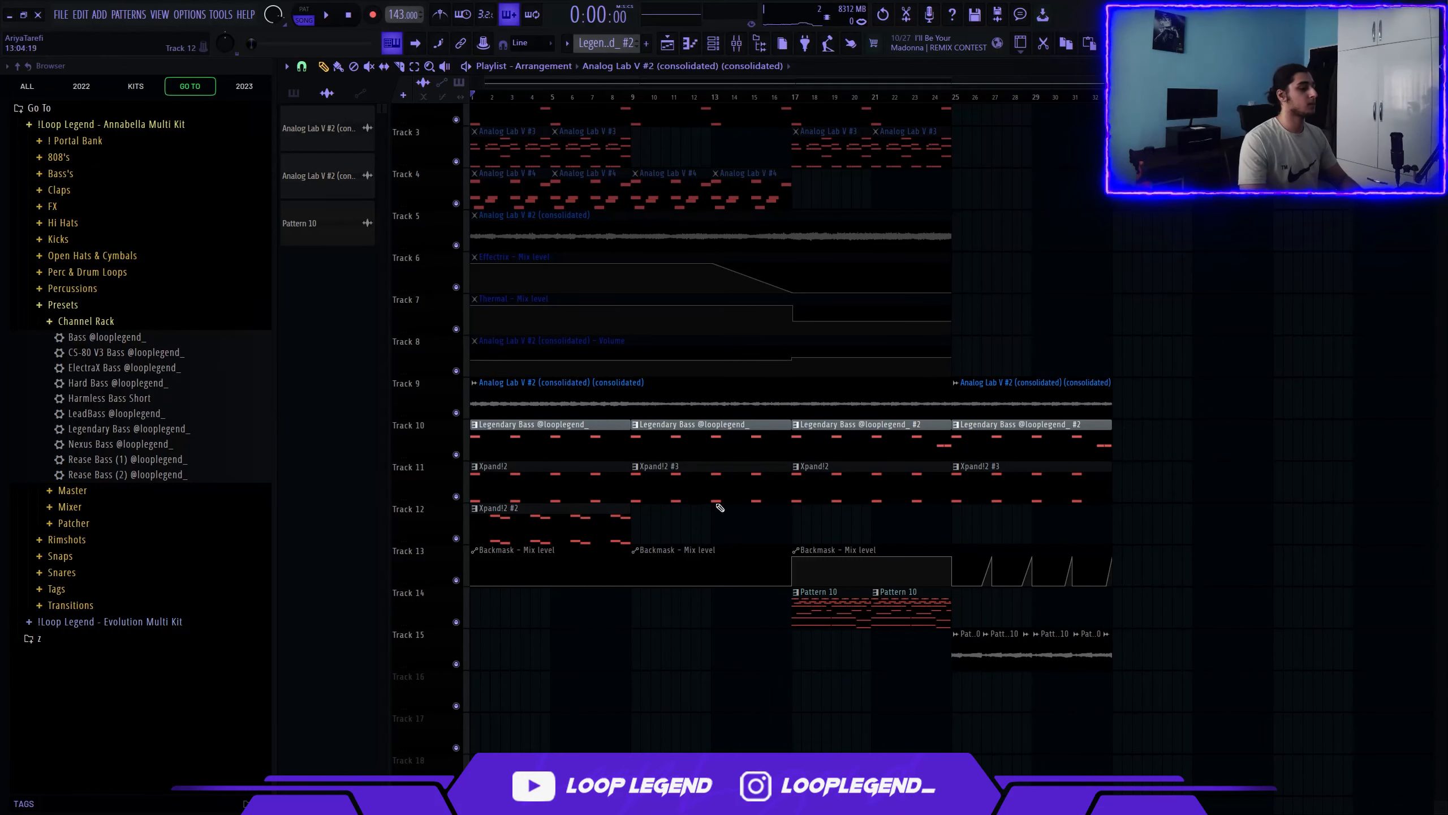
Review the Master track's effects in order: CLA-3A Stereo, SoundShifter Pitch Stereo, Fruity parametric EQ 2 and soothe2
left_click_drag(730, 454, 721, 551)
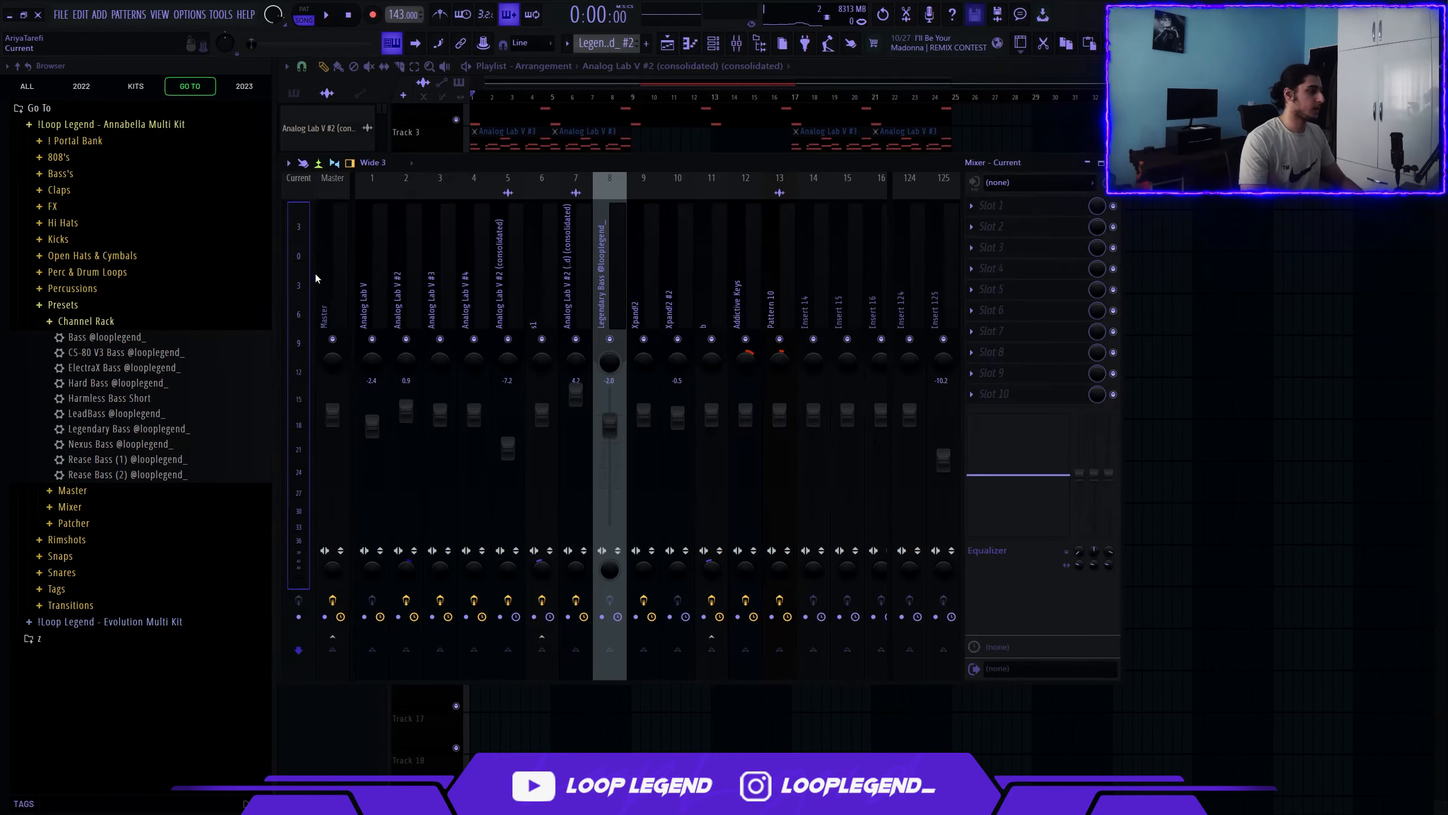
left_click(334, 280)
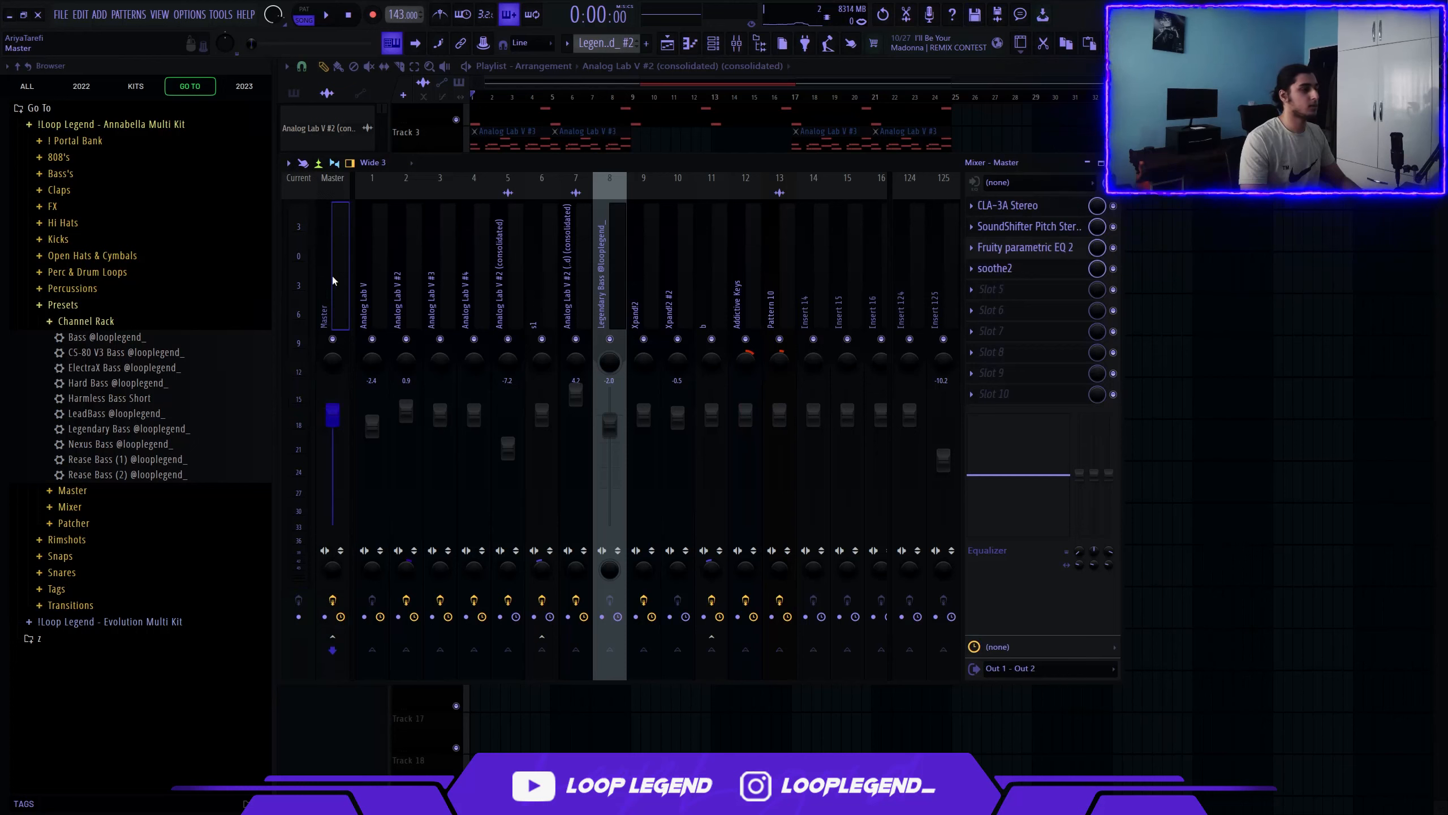
left_click(1024, 213)
left_click_drag(569, 183, 701, 267)
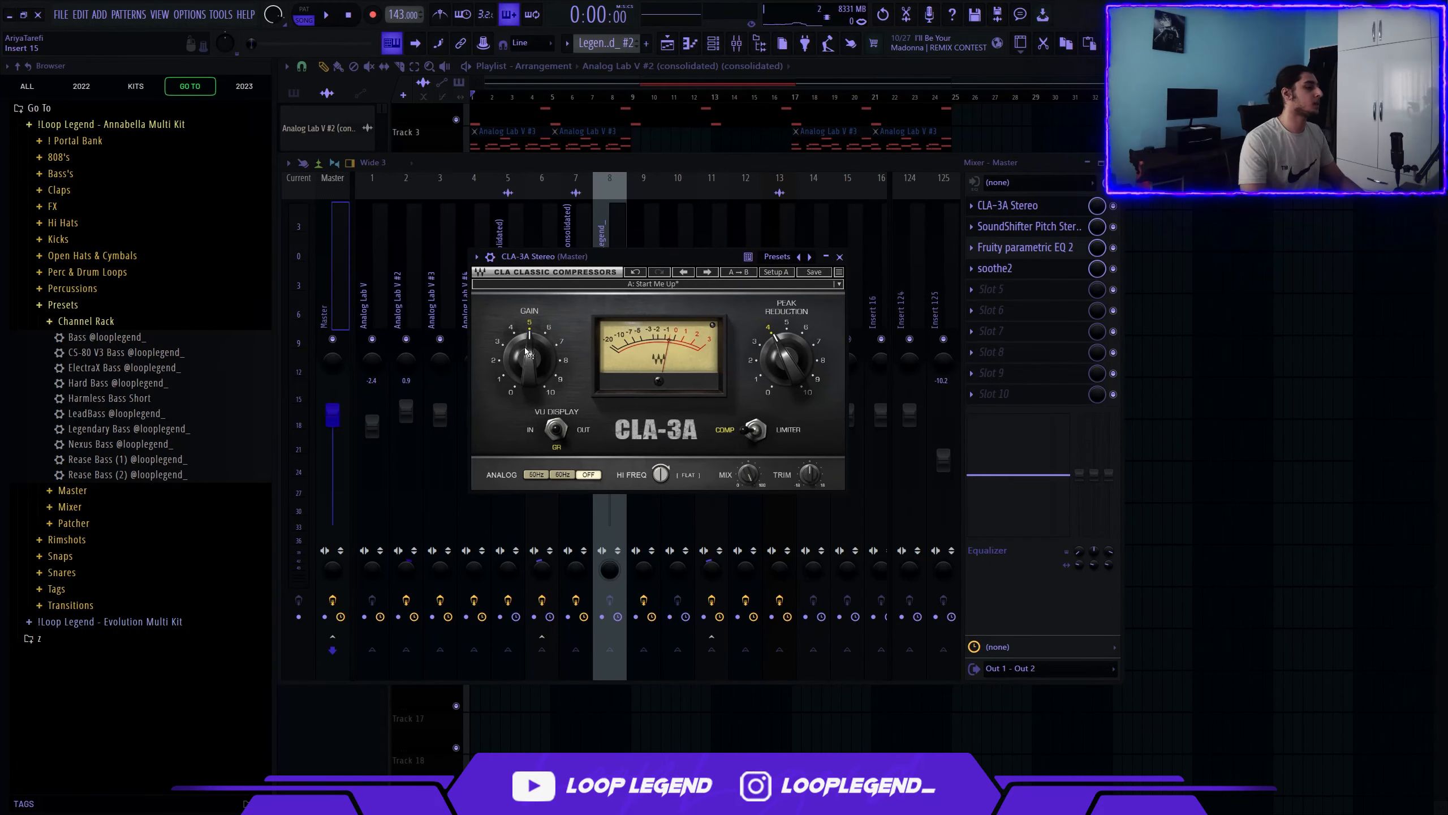
left_click(1008, 228)
left_click_drag(434, 192, 585, 264)
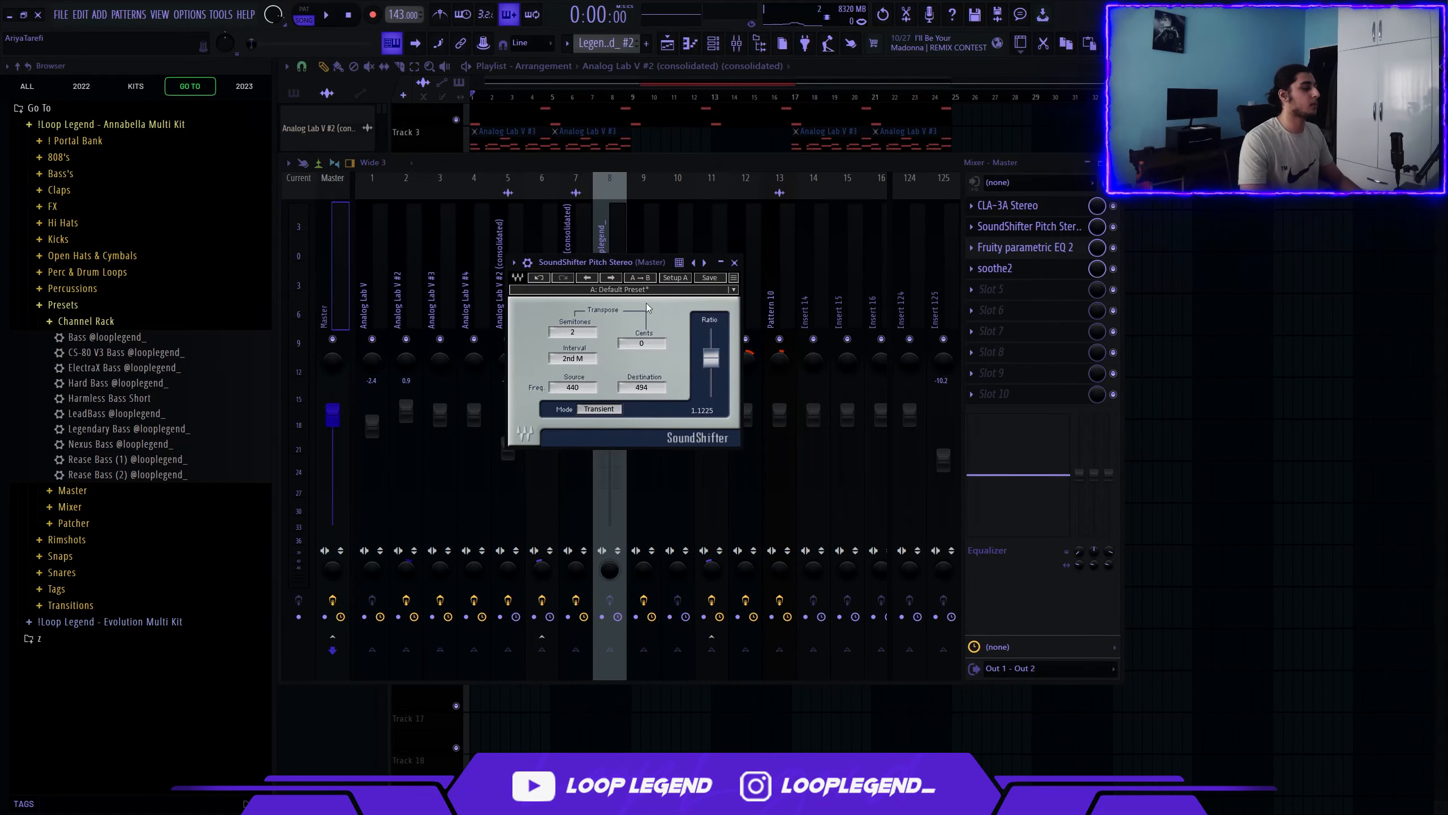
left_click(1025, 248)
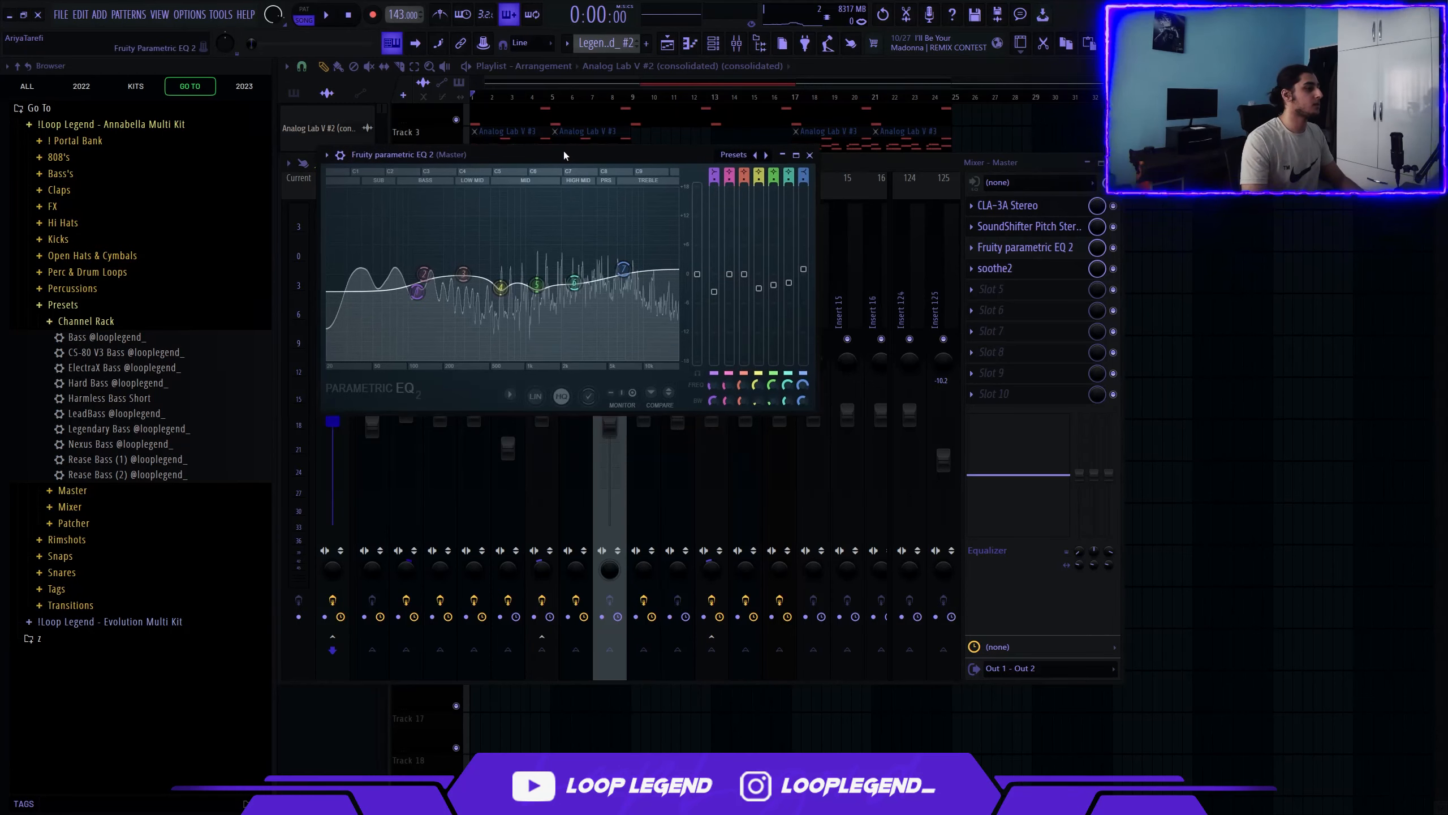
left_click_drag(564, 151, 586, 185)
left_click(995, 268)
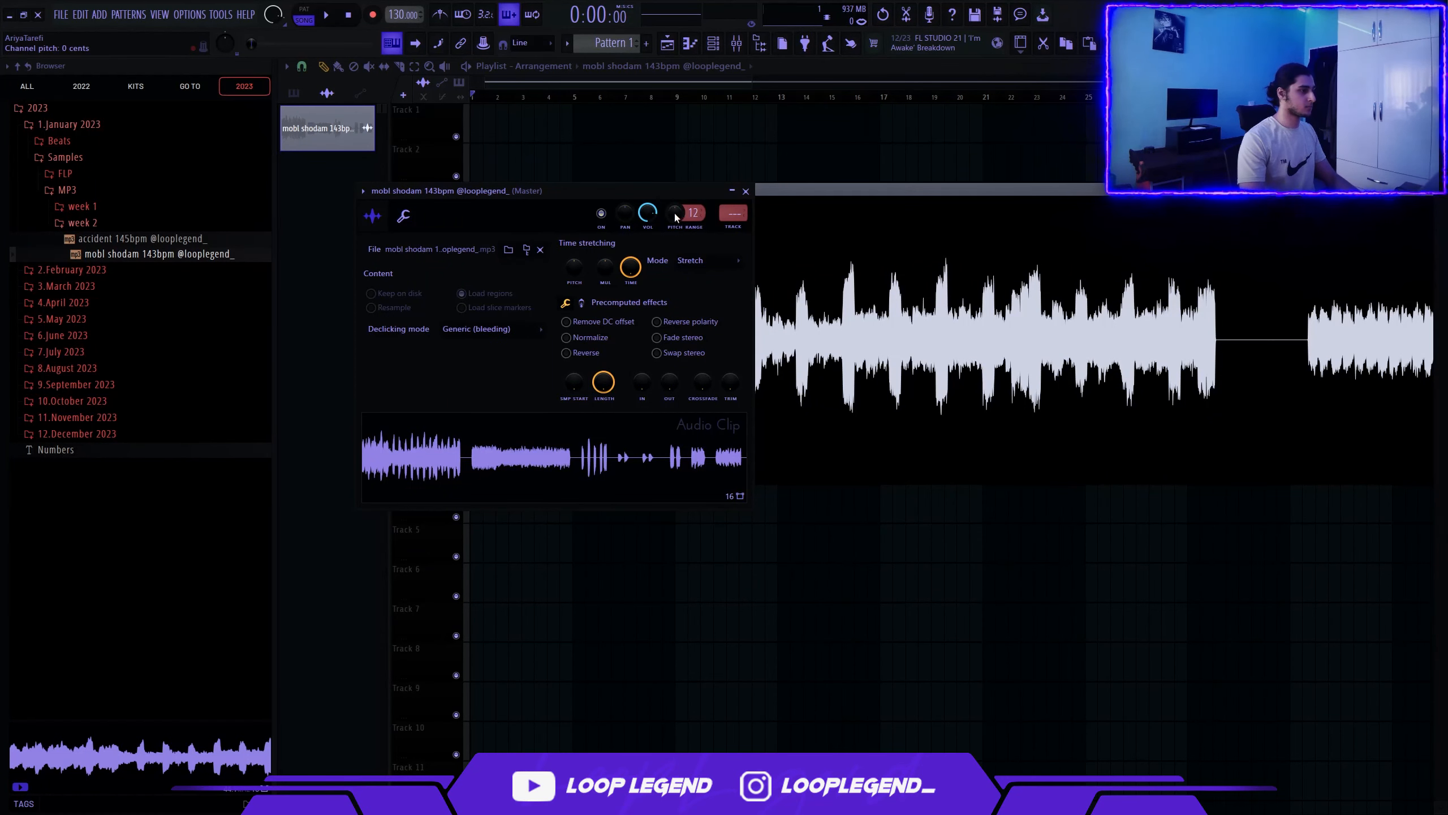
Create a channel pitch automation clip for the mobl shodam sample and shape a curved rise from bar 1 to bar 5
right_click(674, 217)
left_click(746, 191)
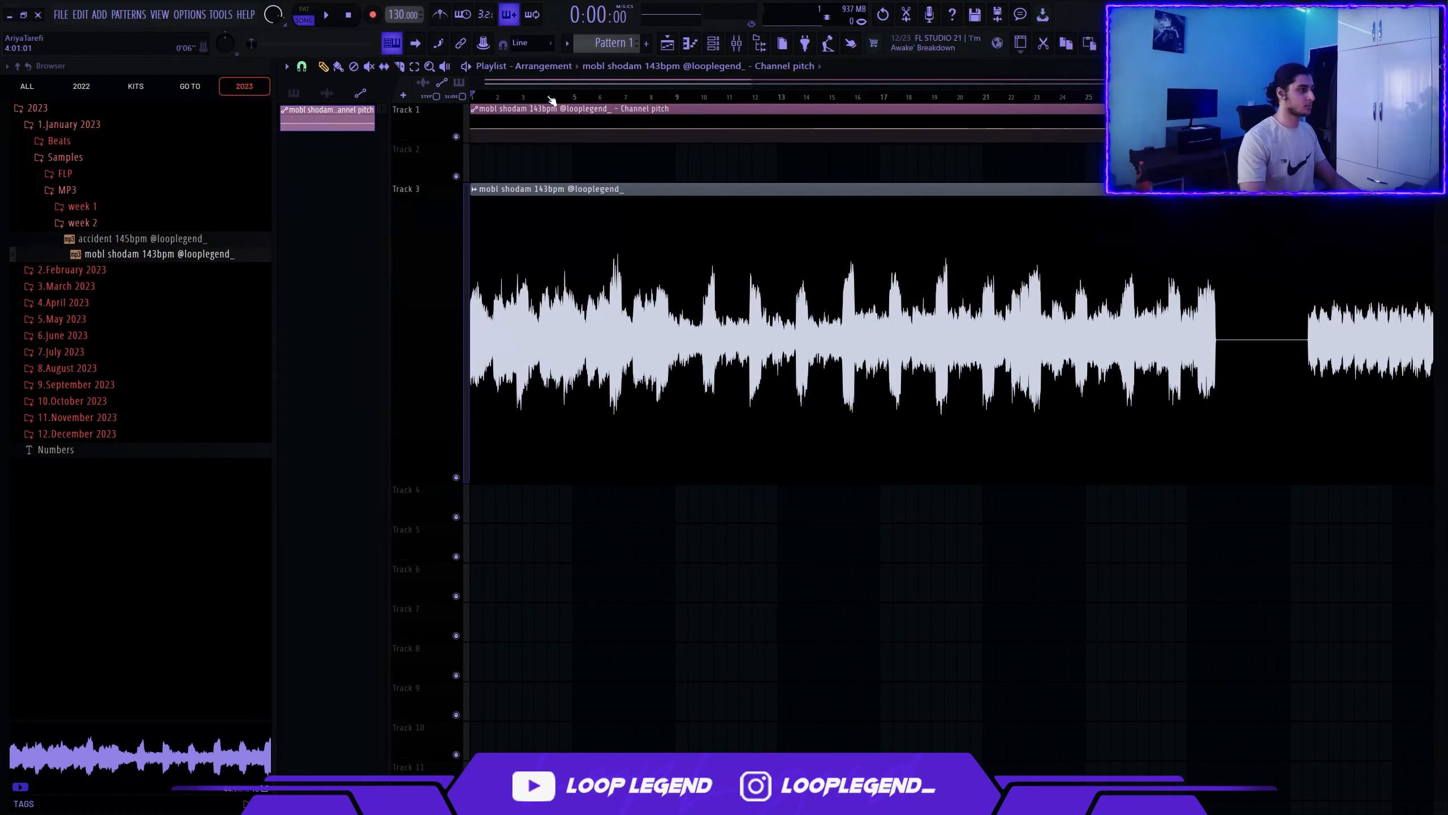
right_click(577, 127)
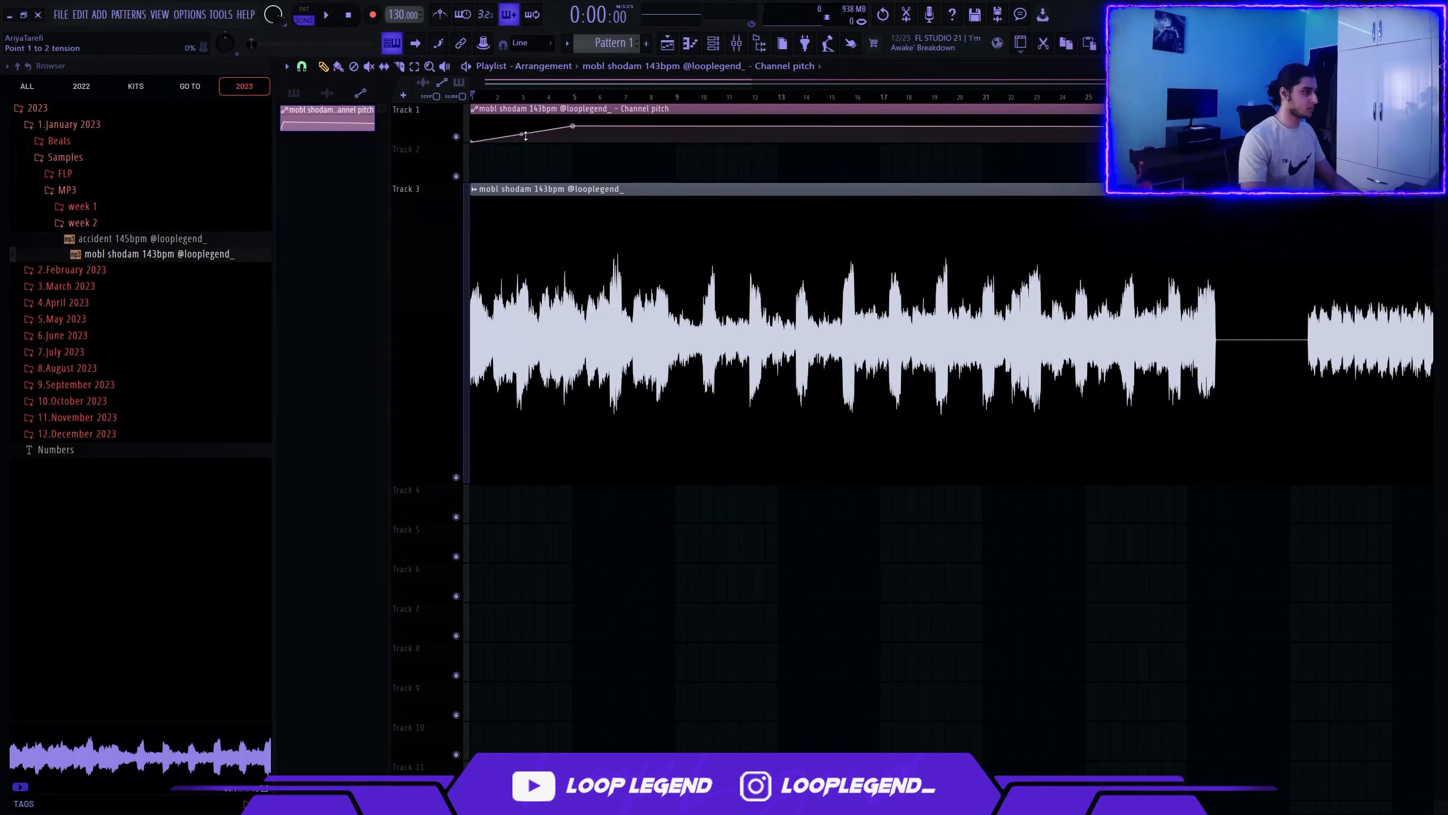
left_click_drag(525, 136, 525, 112)
key("space")
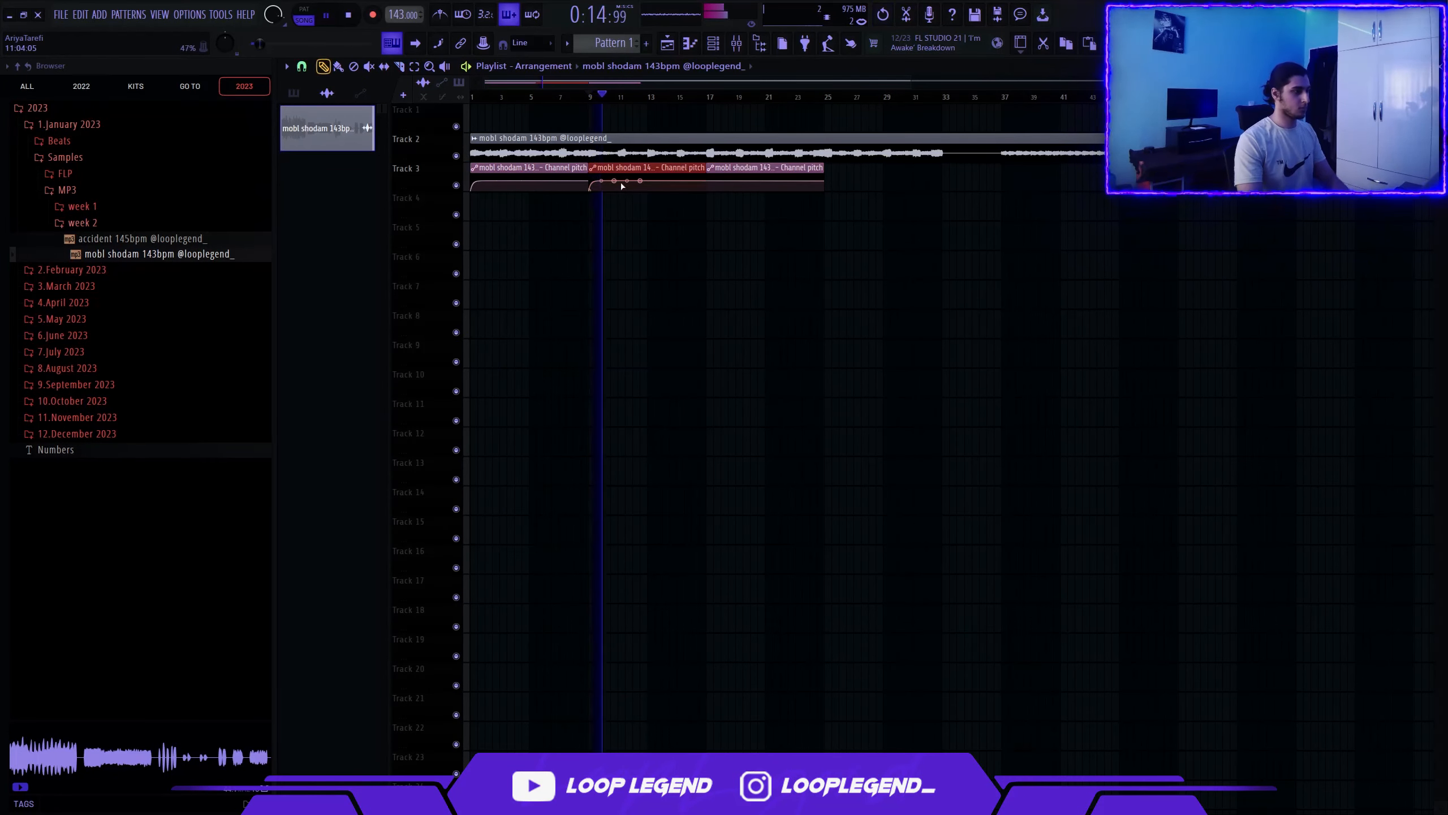
Rework the Channel pitch clips on Track 3 so the section starting at bar 1 is flat, without the opening rise
right_click(550, 175)
left_click_drag(604, 164, 480, 166)
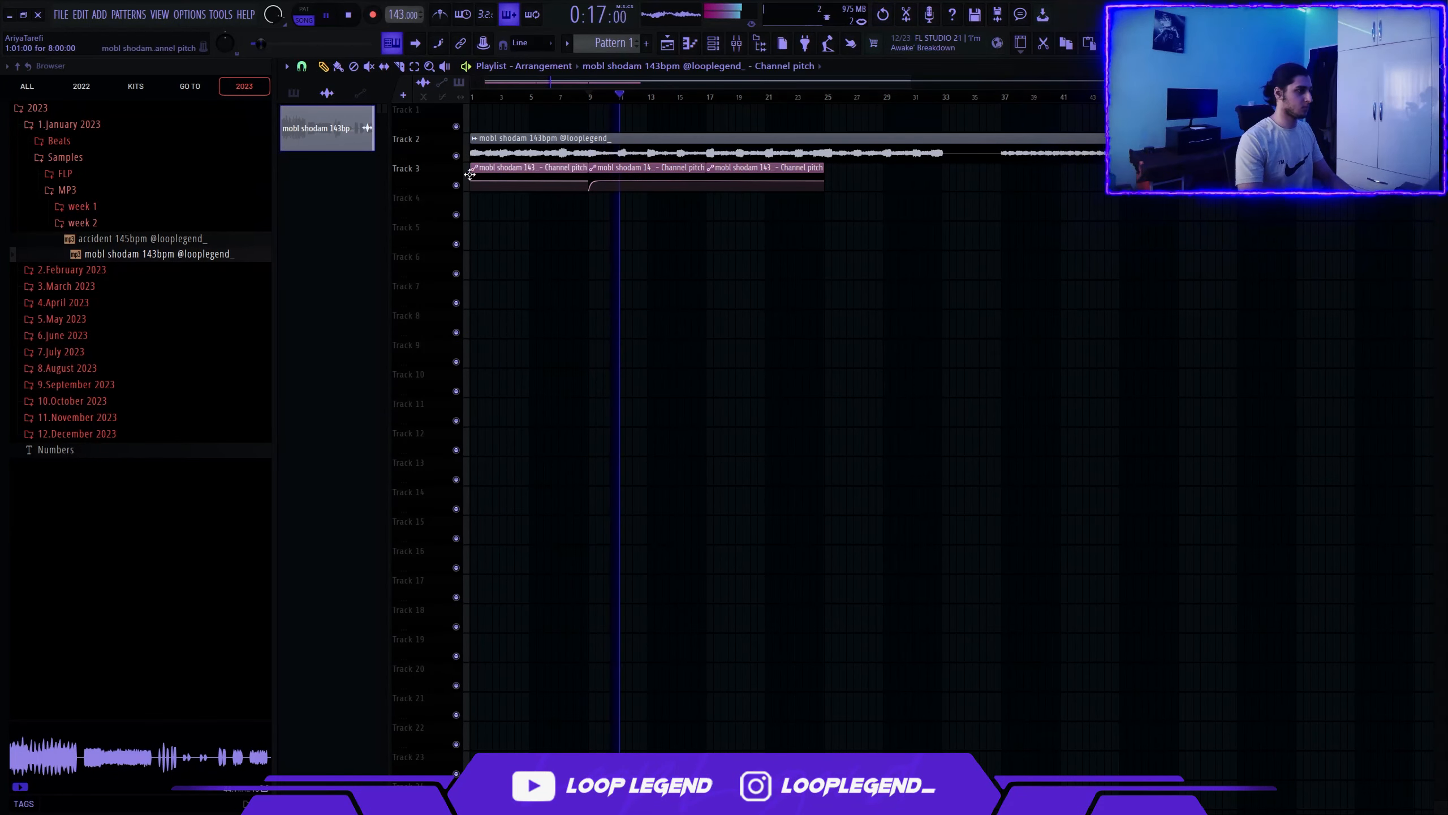
left_click_drag(767, 205, 513, 196)
key("Delete")
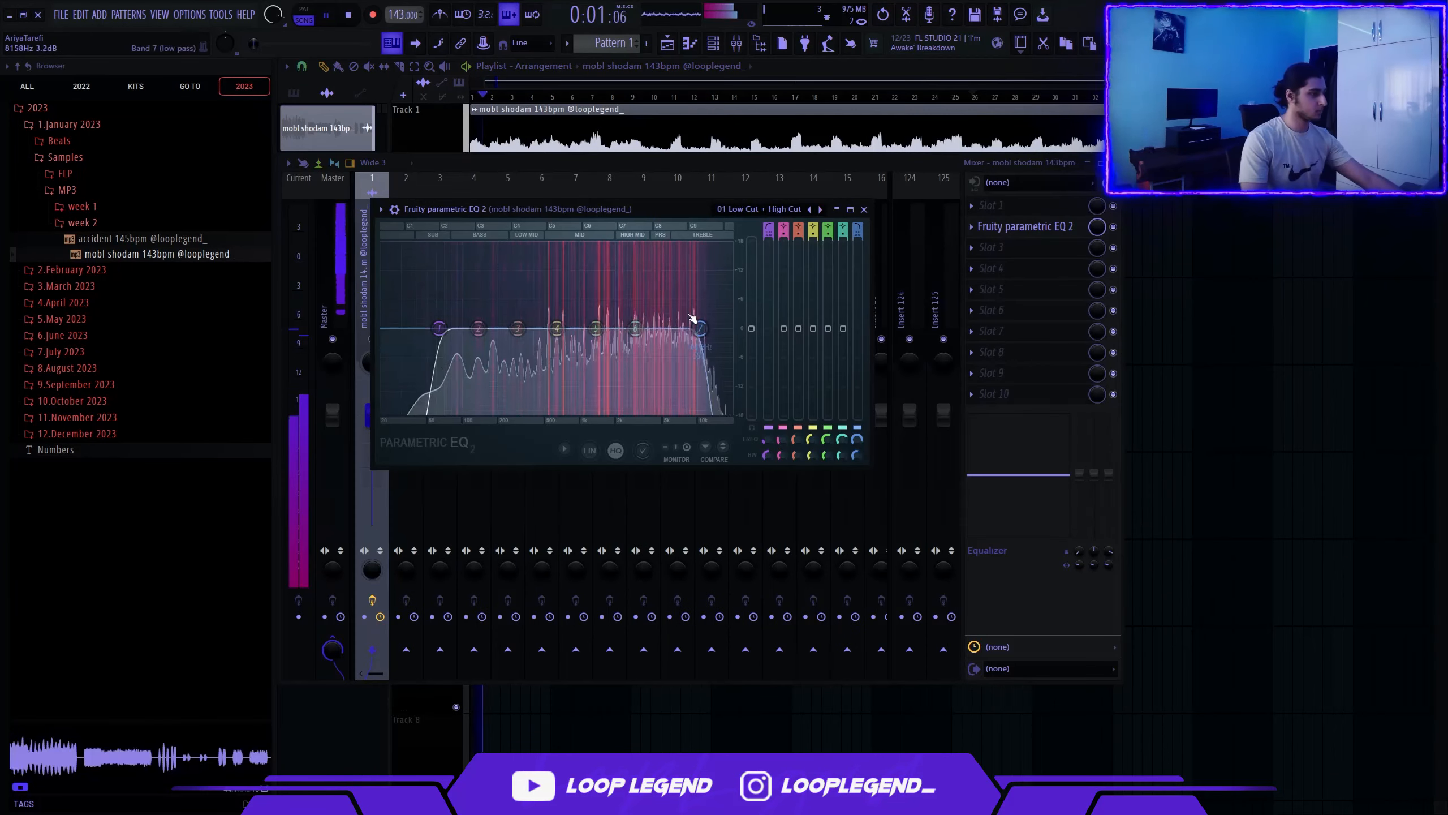
Raise the melody EQ's high-cut frequency and set ValhallaVintageVerb to about 15% mix with a 400 Hz low cut
left_click_drag(700, 328, 731, 328)
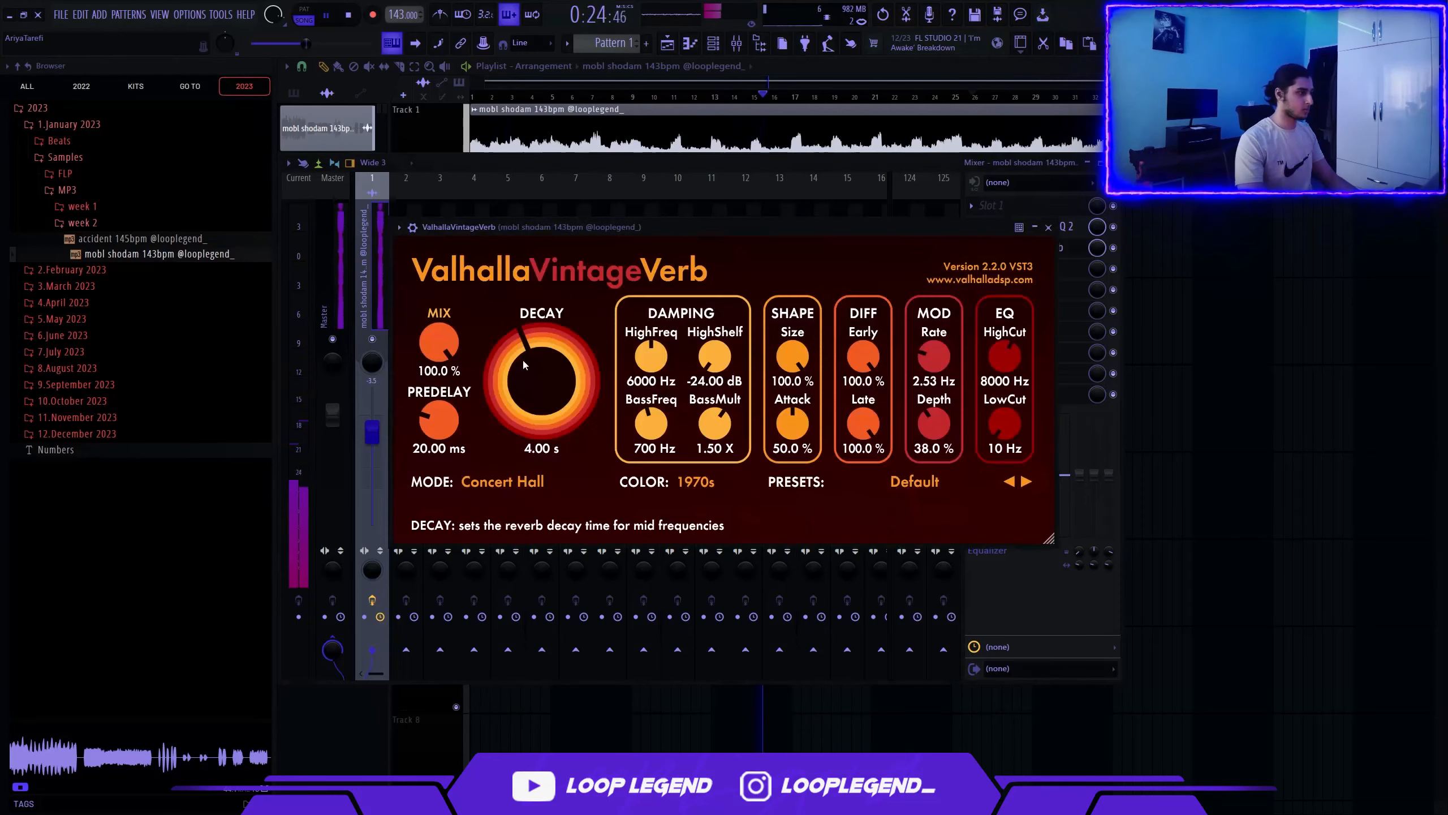
left_click_drag(439, 342, 440, 349)
left_click_drag(449, 475, 449, 503)
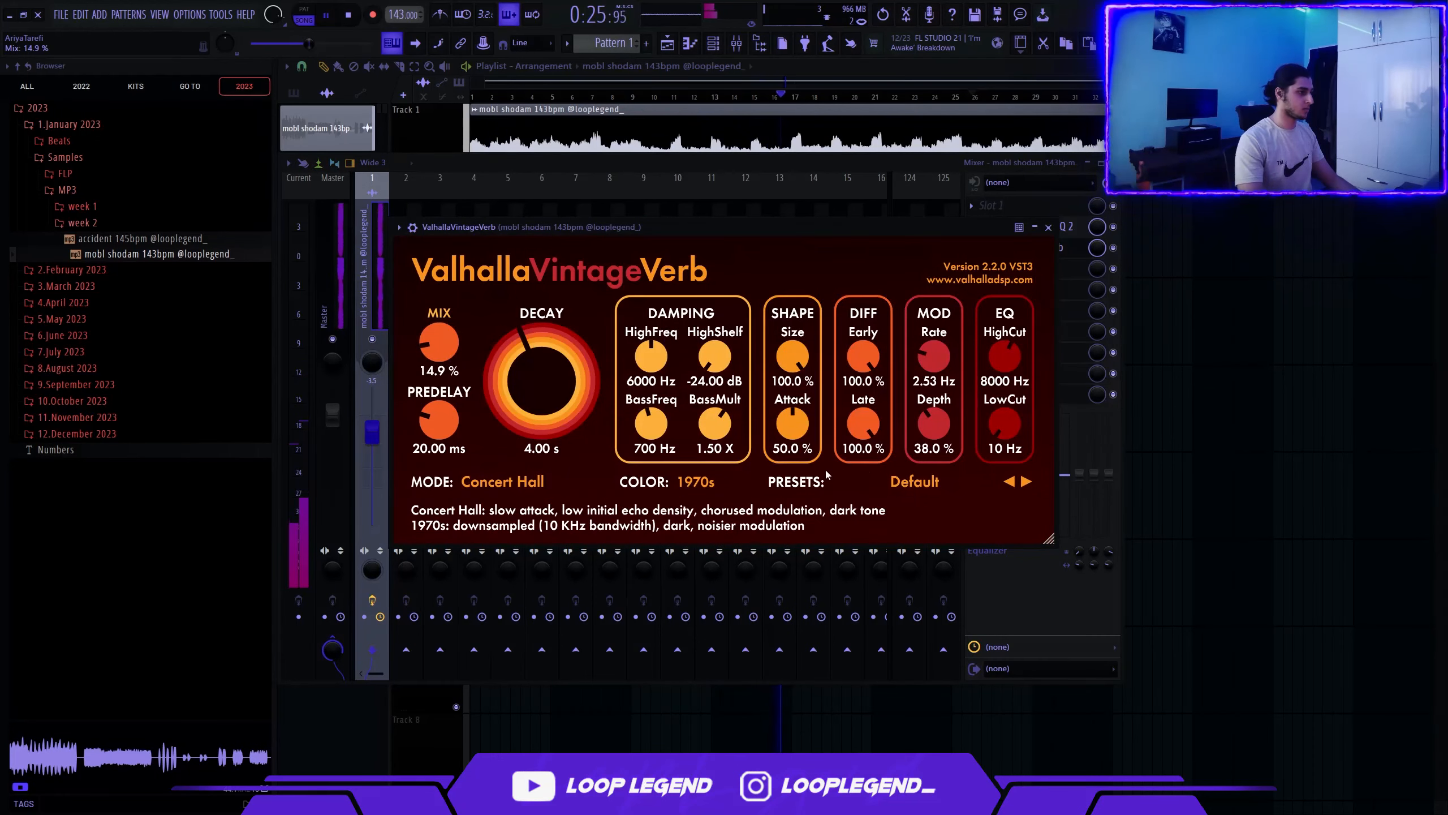
left_click_drag(1002, 437, 1002, 389)
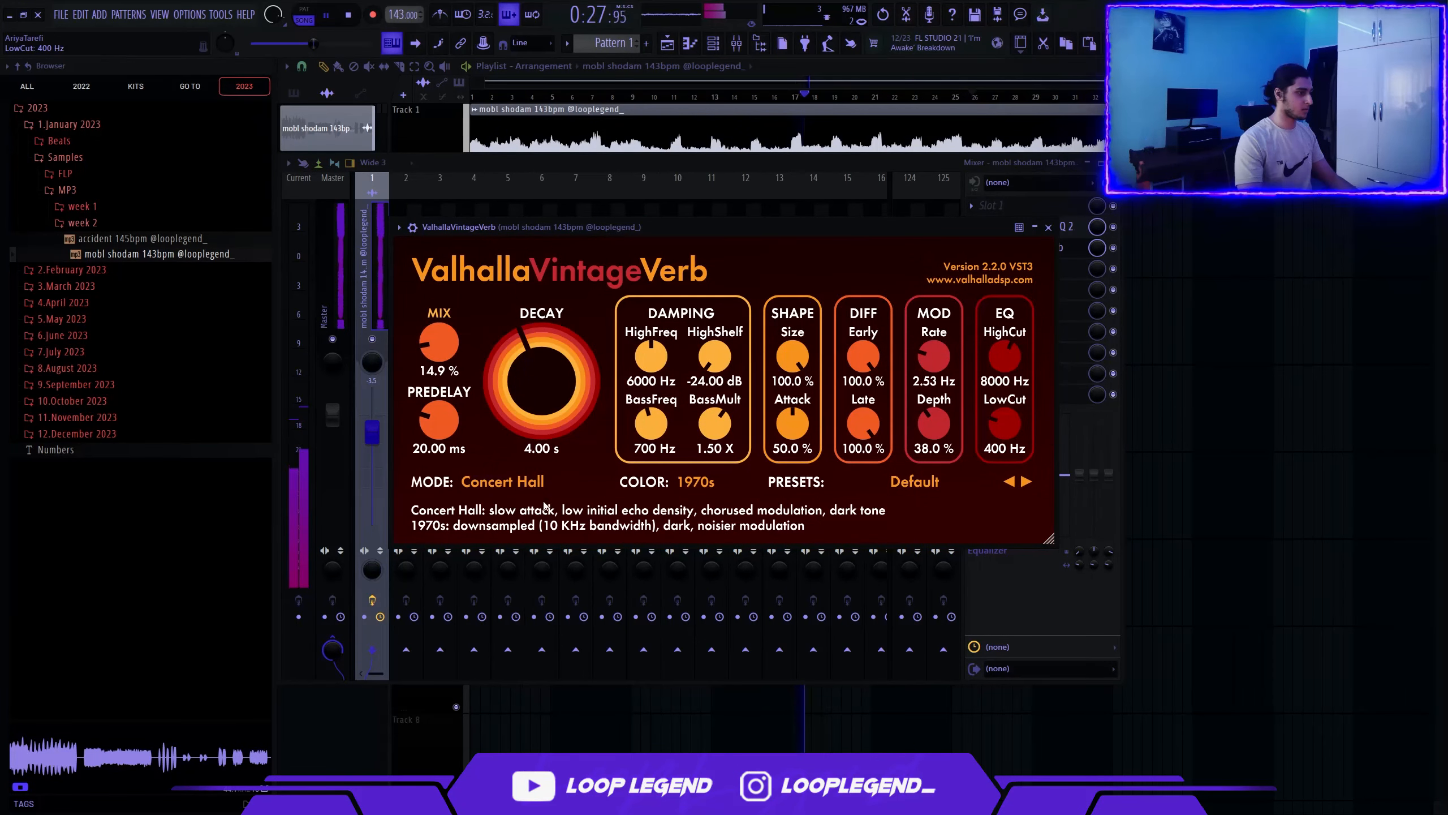
left_click(716, 523)
mouse_move(430, 335)
left_mouse_down()
mouse_move(430, 374)
mouse_move(428, 330)
left_mouse_up()
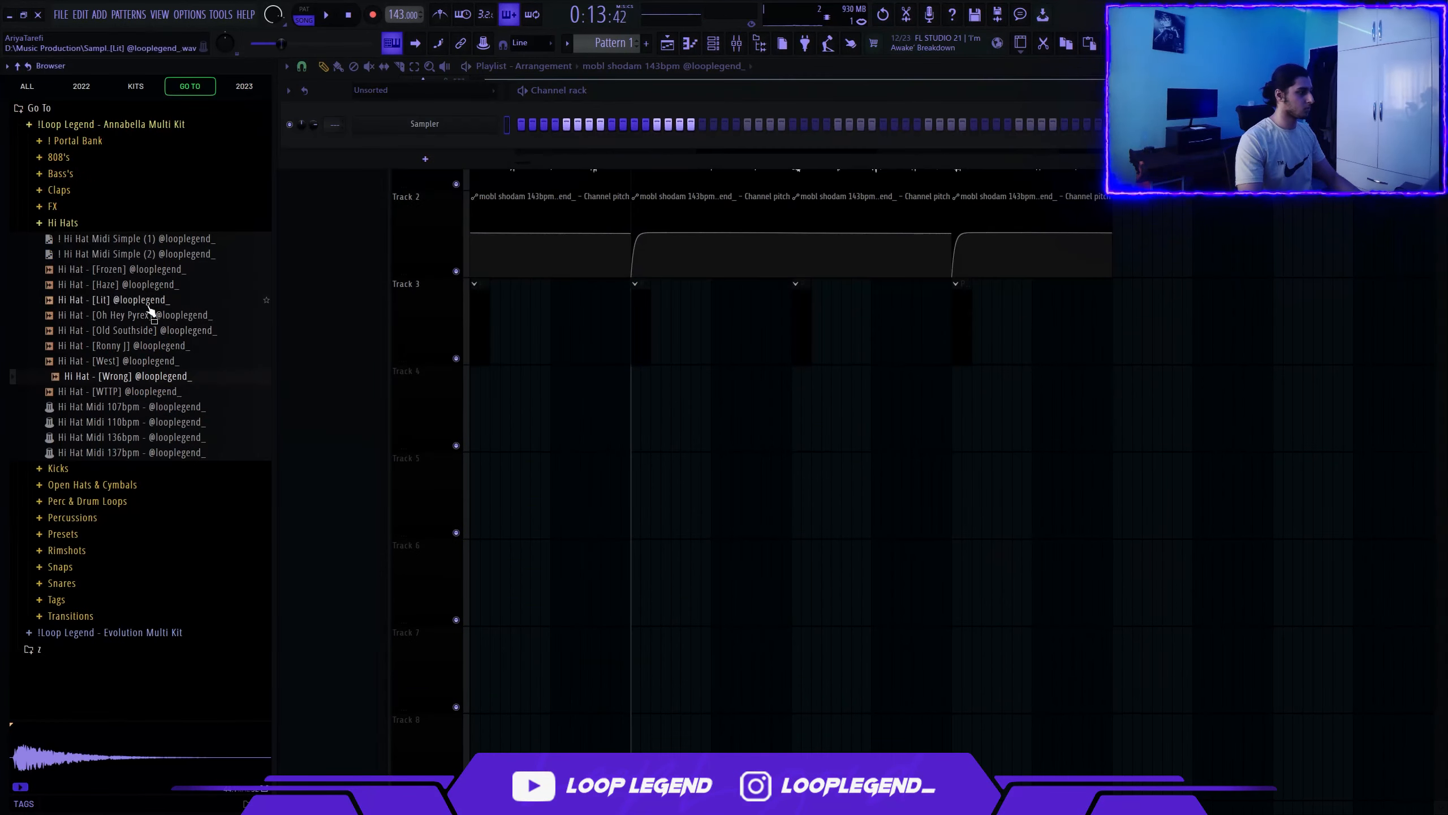
Audition the Haze hi-hat sample and add it to the channel rack as a new channel
left_click(145, 284)
left_click(146, 287)
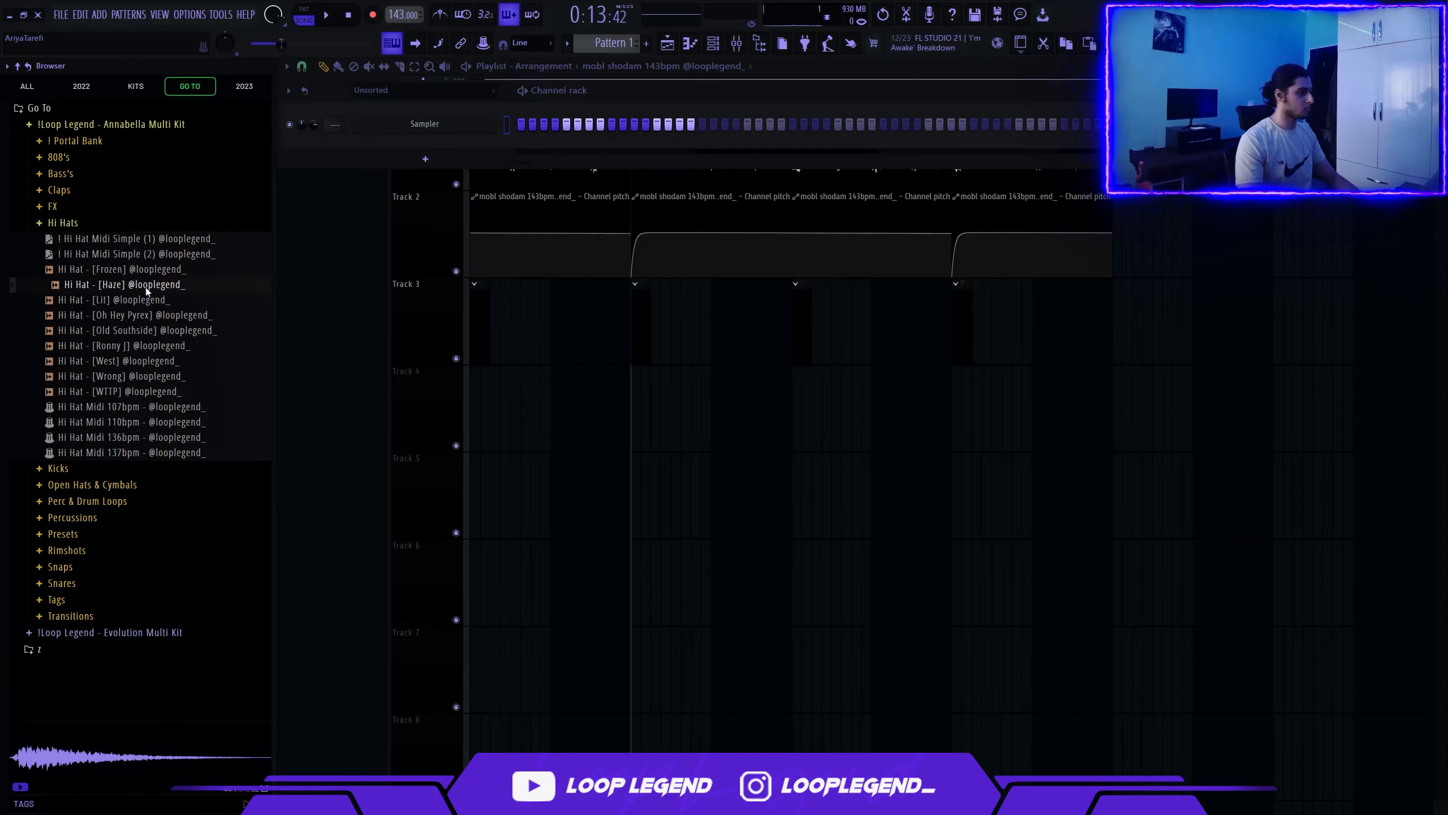
left_click_drag(146, 290, 425, 157)
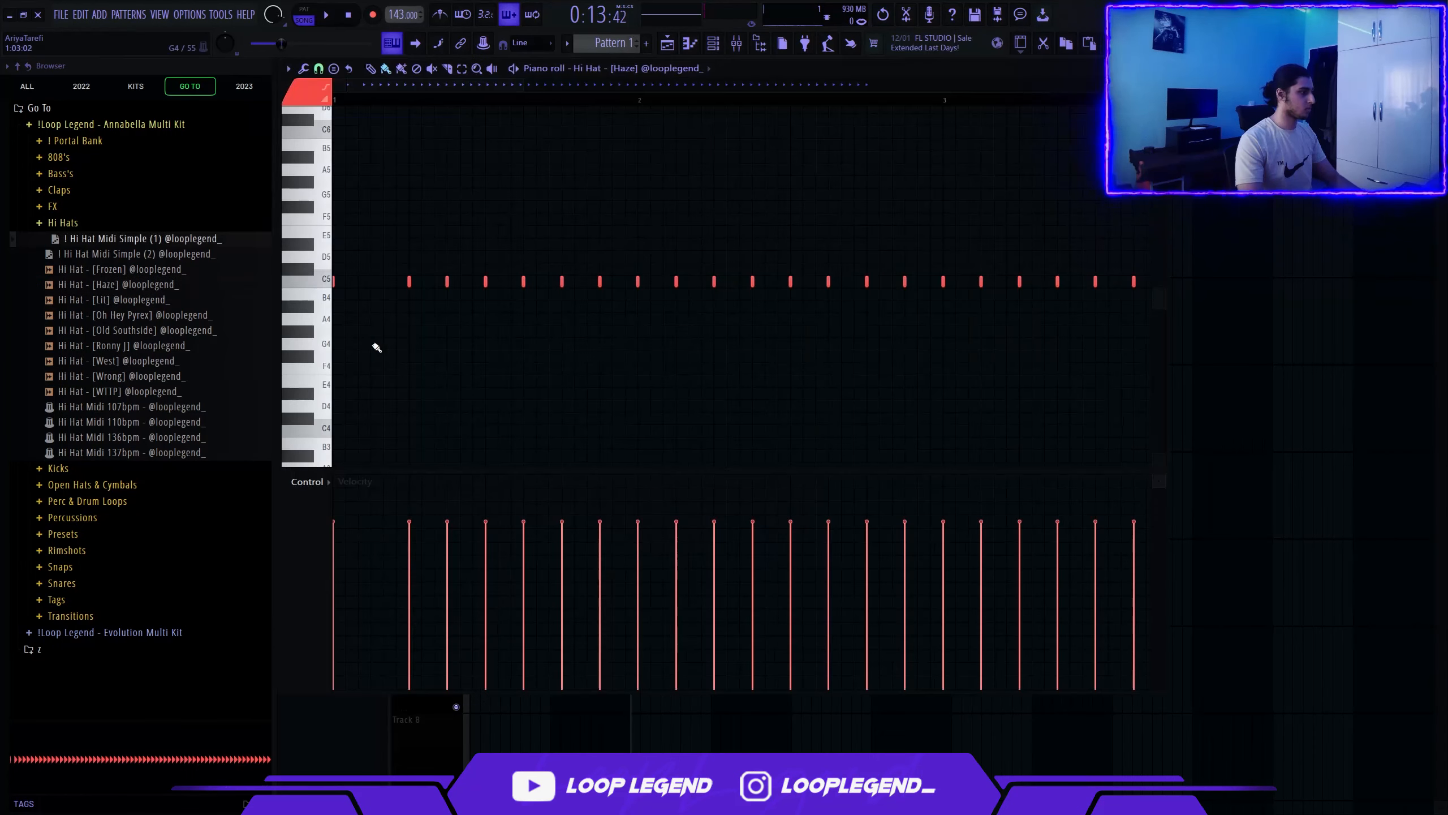
Draw fast hi-hat rolls on G4 in bar 1, B4 late in bar 2, and A#4 to A4 in bar 4
left_click_drag(371, 344, 405, 343)
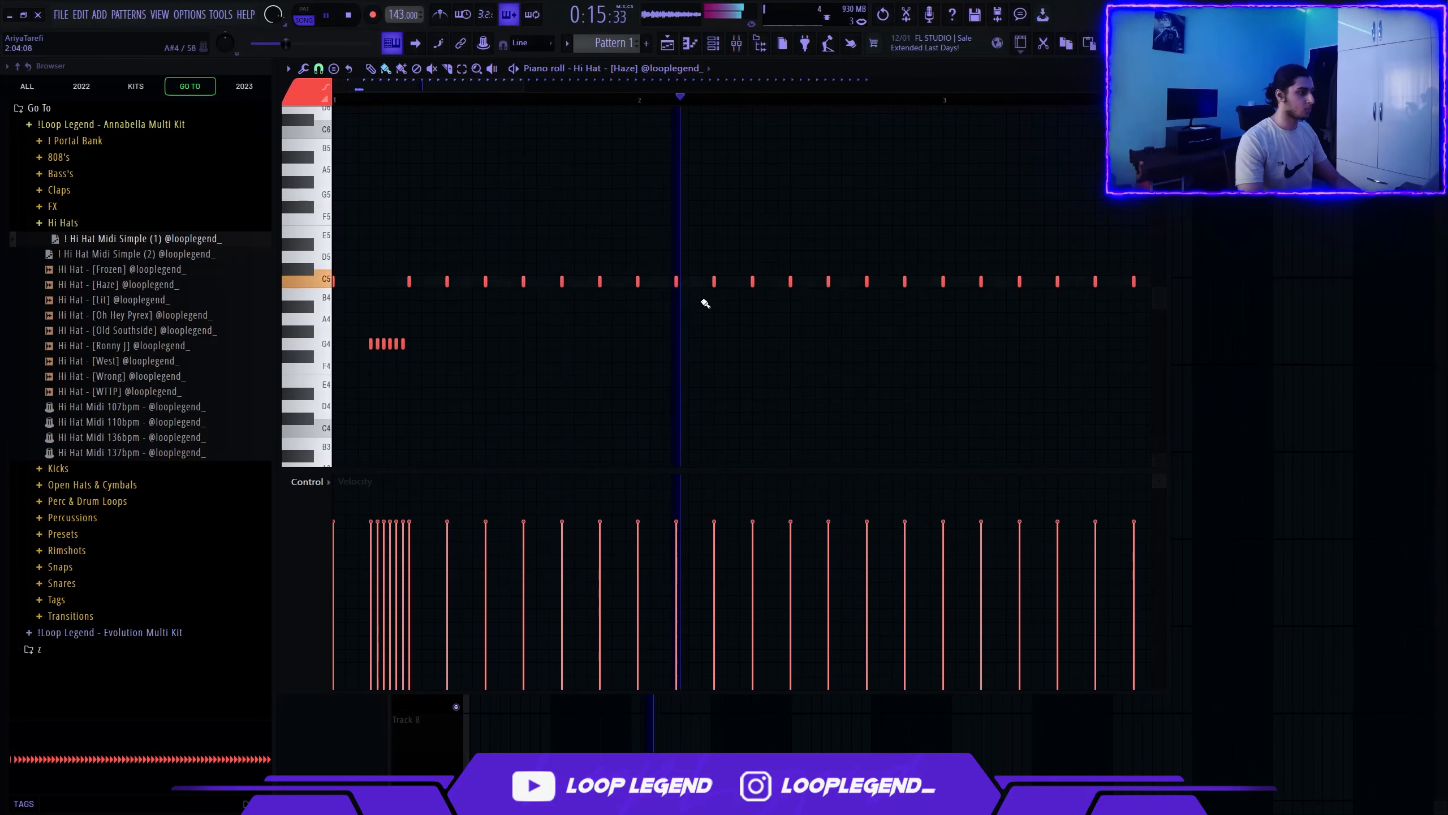
left_click_drag(878, 294, 912, 295)
right_click(904, 282)
scroll(887, 300, "down", 4)
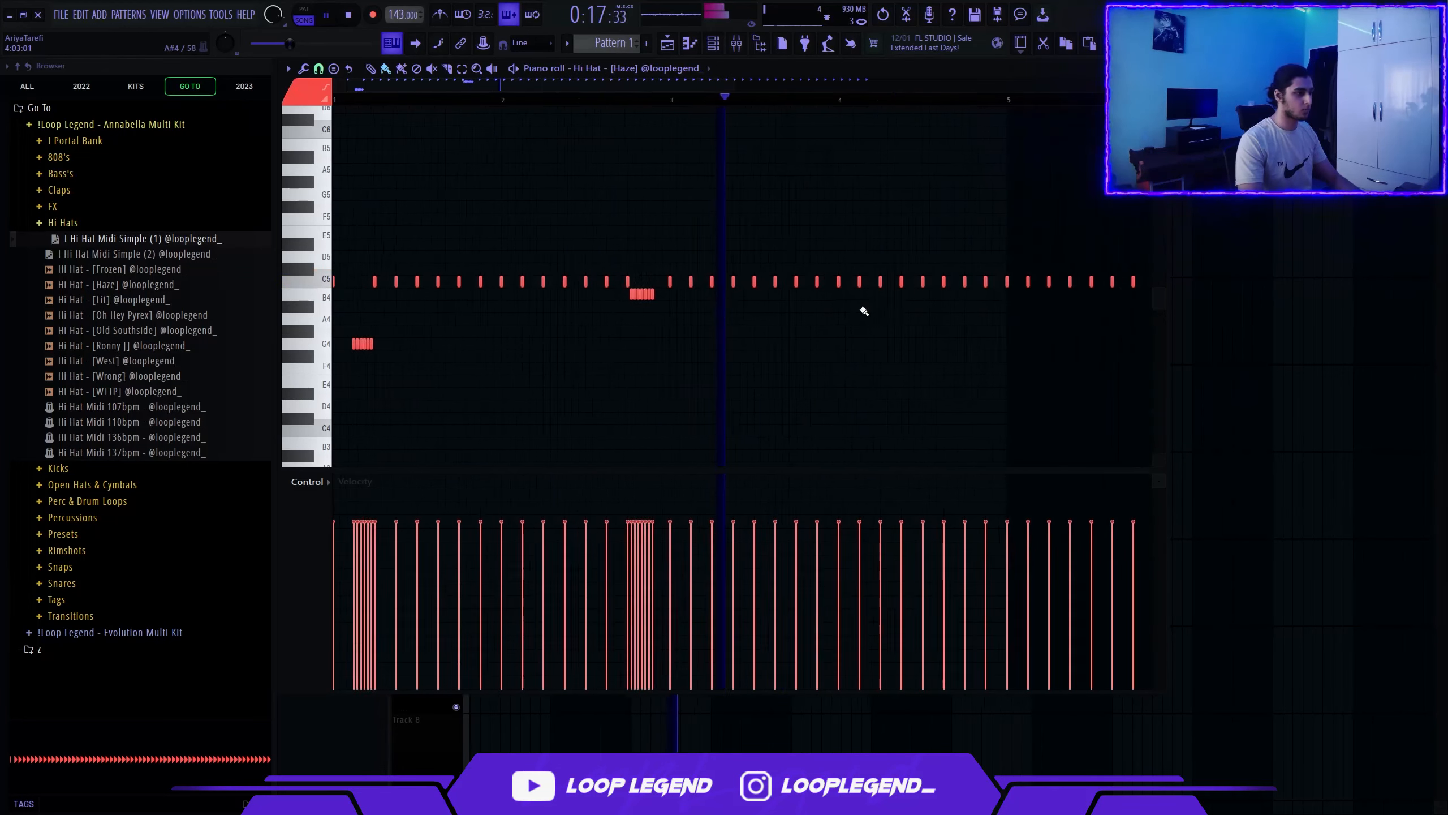
scroll(684, 319, "up", 2)
scroll(638, 329, "up", 2)
left_click_drag(635, 309, 664, 320)
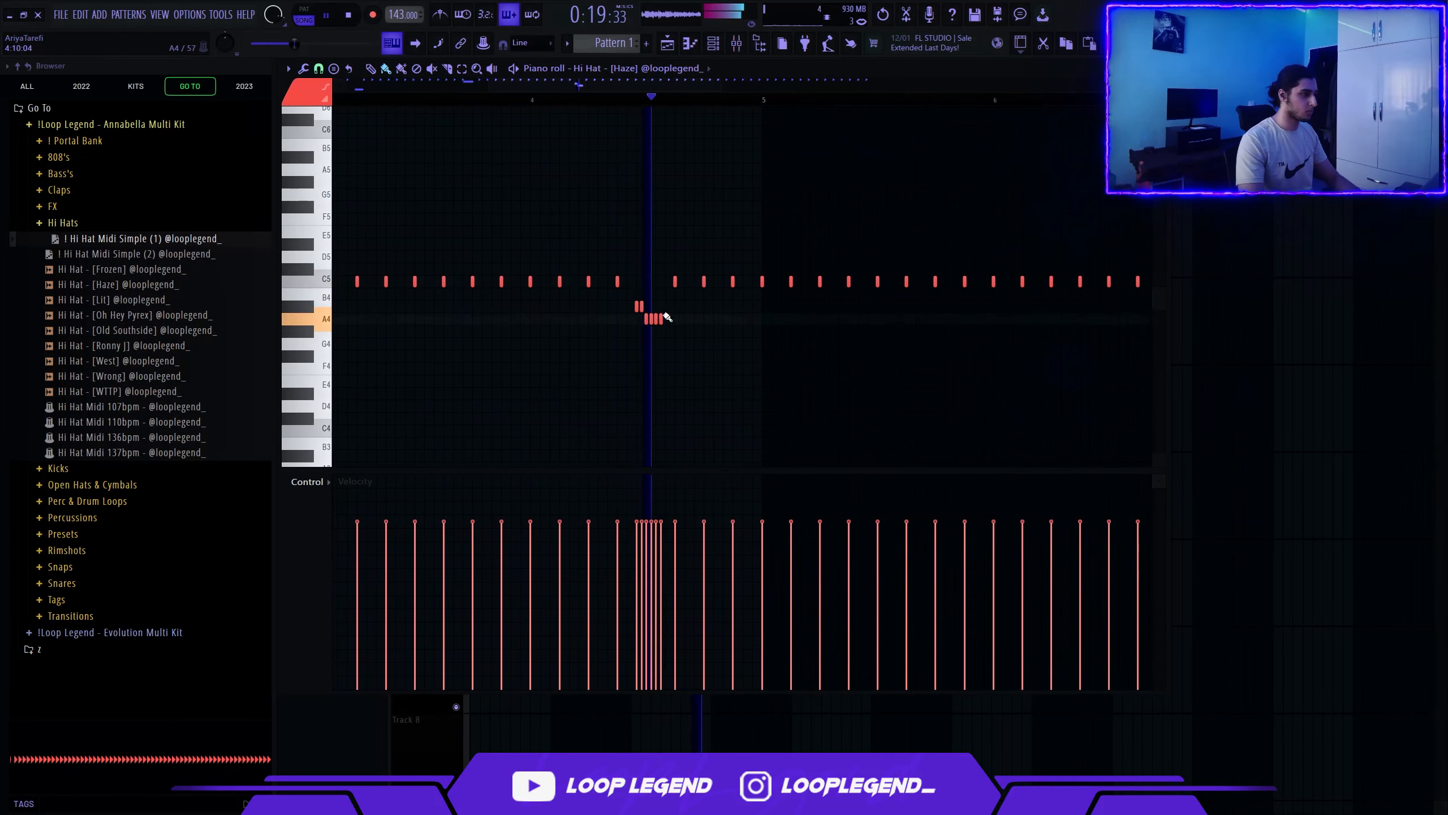
Place two groups of three F4 stutter notes late in bar 4 and delete the surplus selection of hi-hat notes
scroll(637, 312, "up", 1)
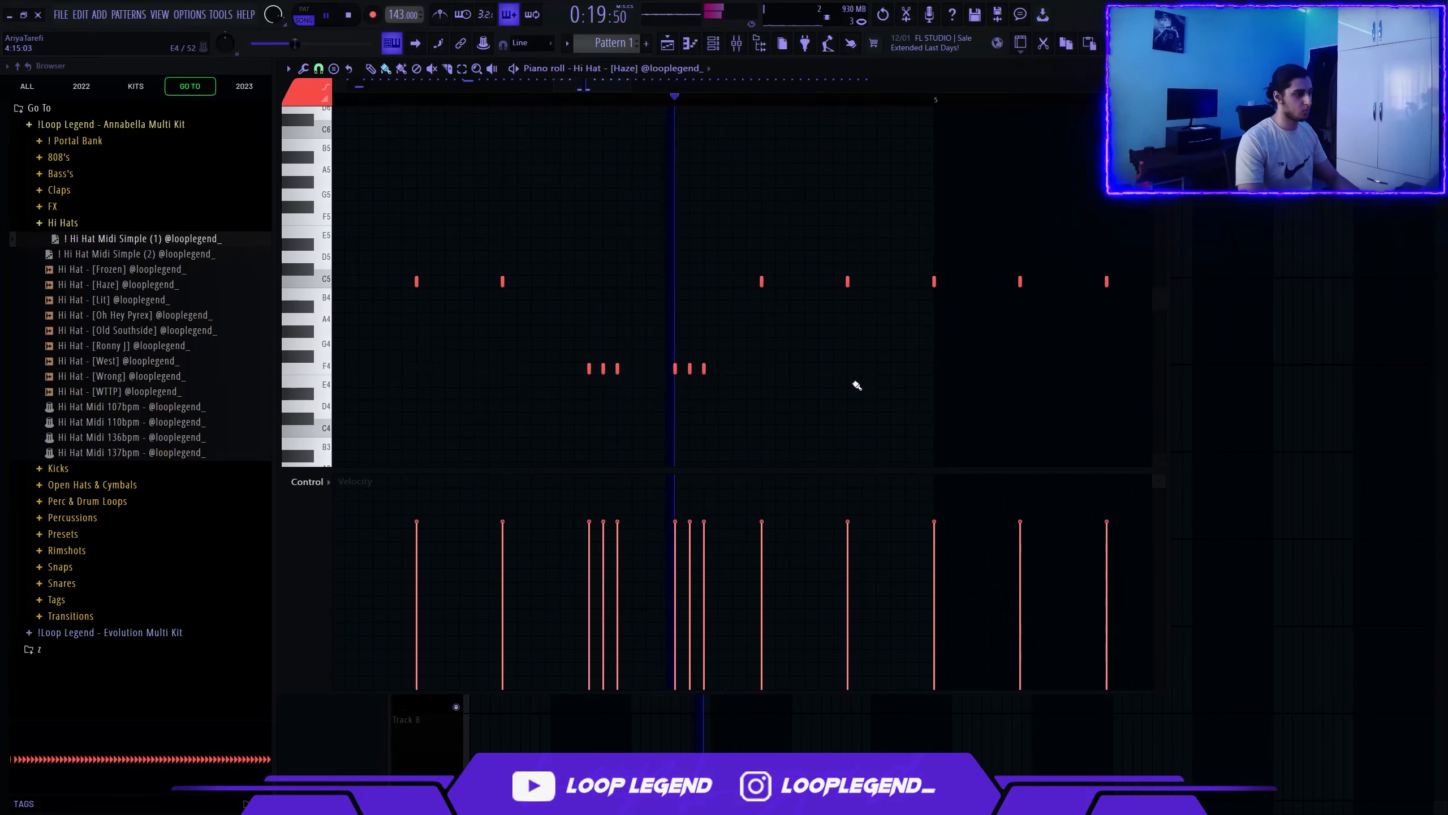
scroll(848, 385, "down", 5)
left_click_drag(985, 225, 606, 337)
key("Delete")
Build a hi-hat stutter of one F4 and three E4 notes late in bar 1 and copy it to late bar 3
scroll(567, 304, "up", 2)
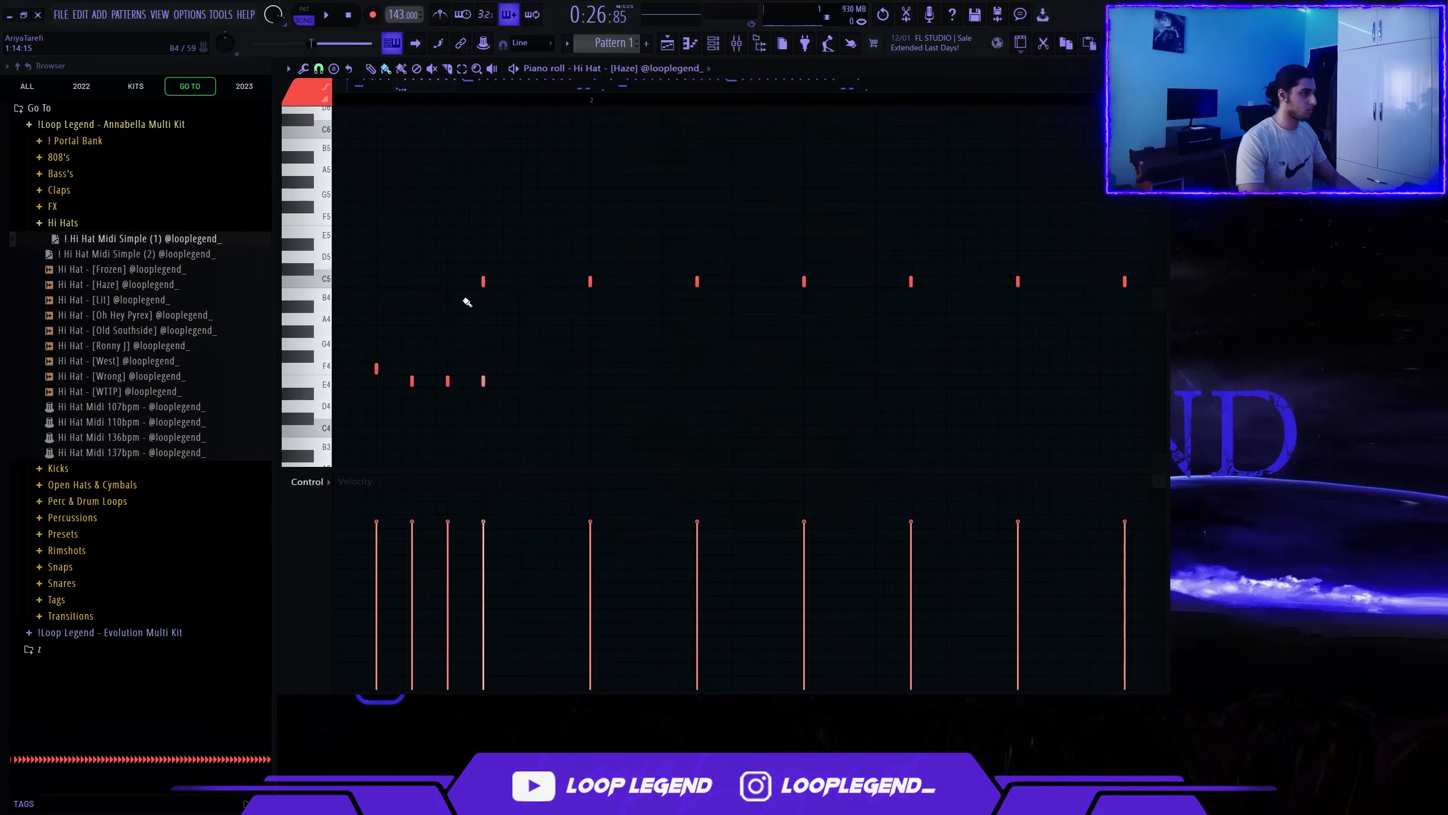
left_click_drag(538, 369, 613, 351)
scroll(617, 394, "down", 3)
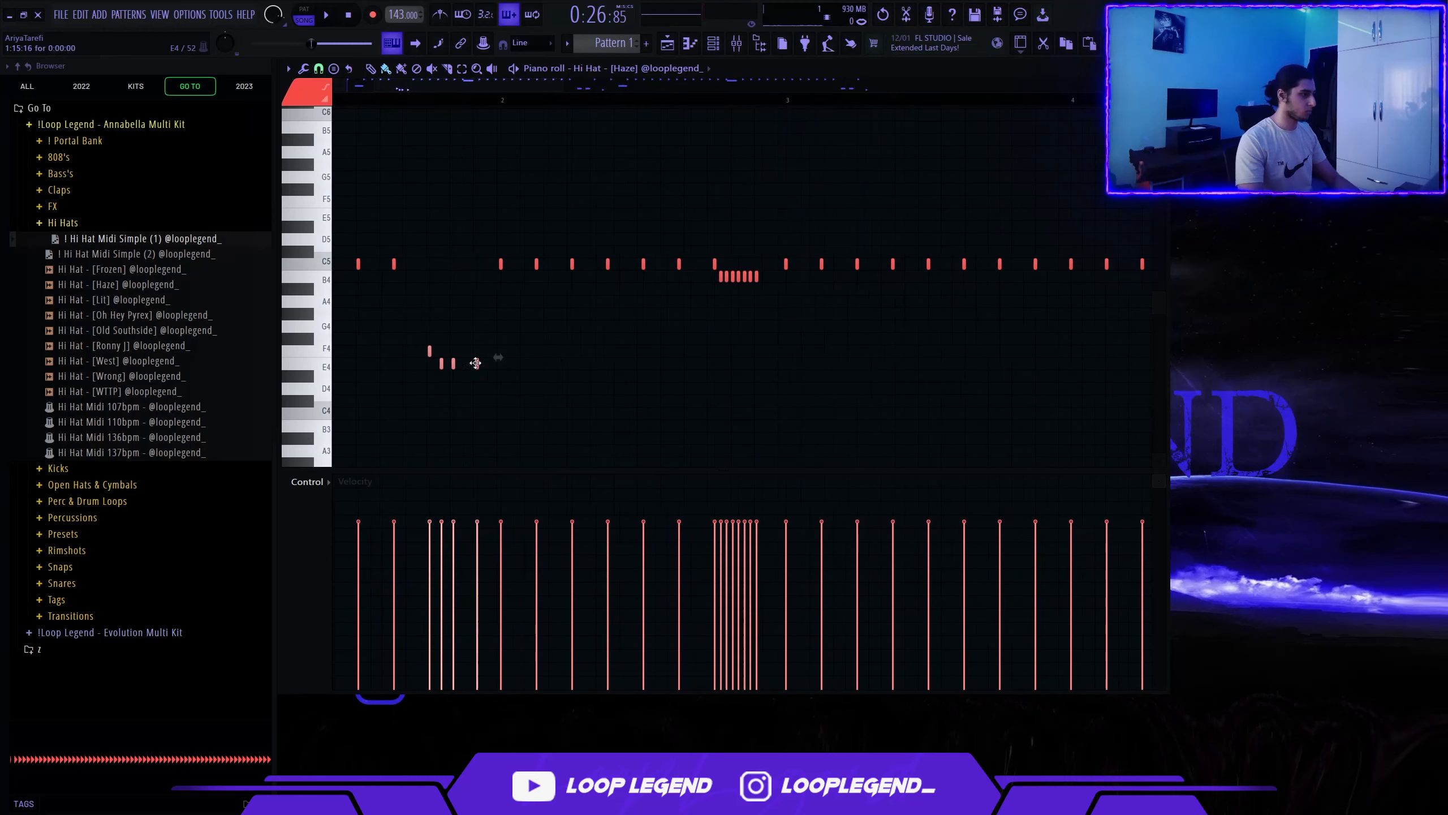
left_click_drag(477, 362, 1051, 359)
Fill in the hi-hat stutter late in bar 3 with extra F4 and E4 notes during playback
key("space")
left_click_drag(913, 263, 713, 231)
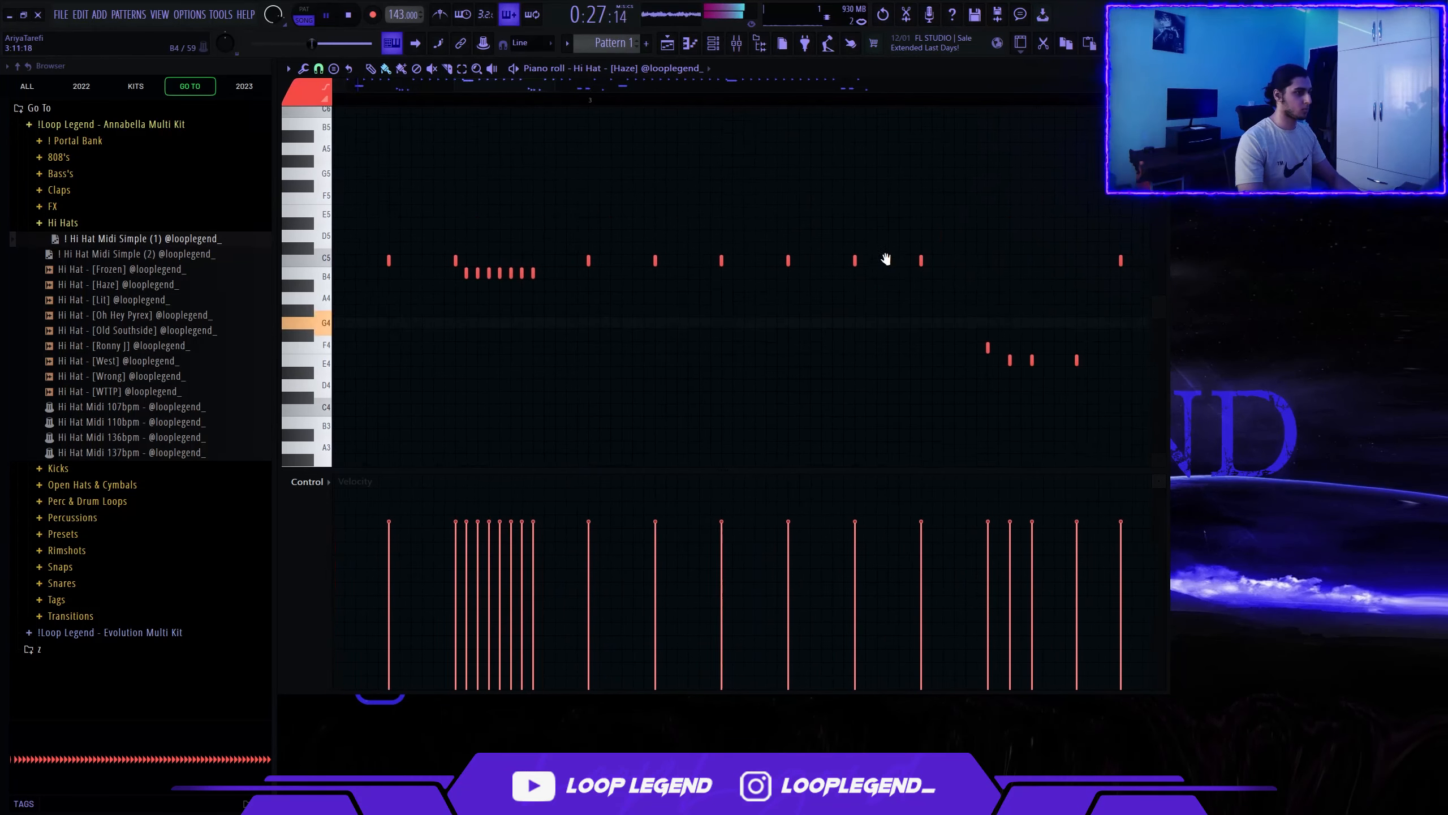
scroll(850, 304, "up", 3)
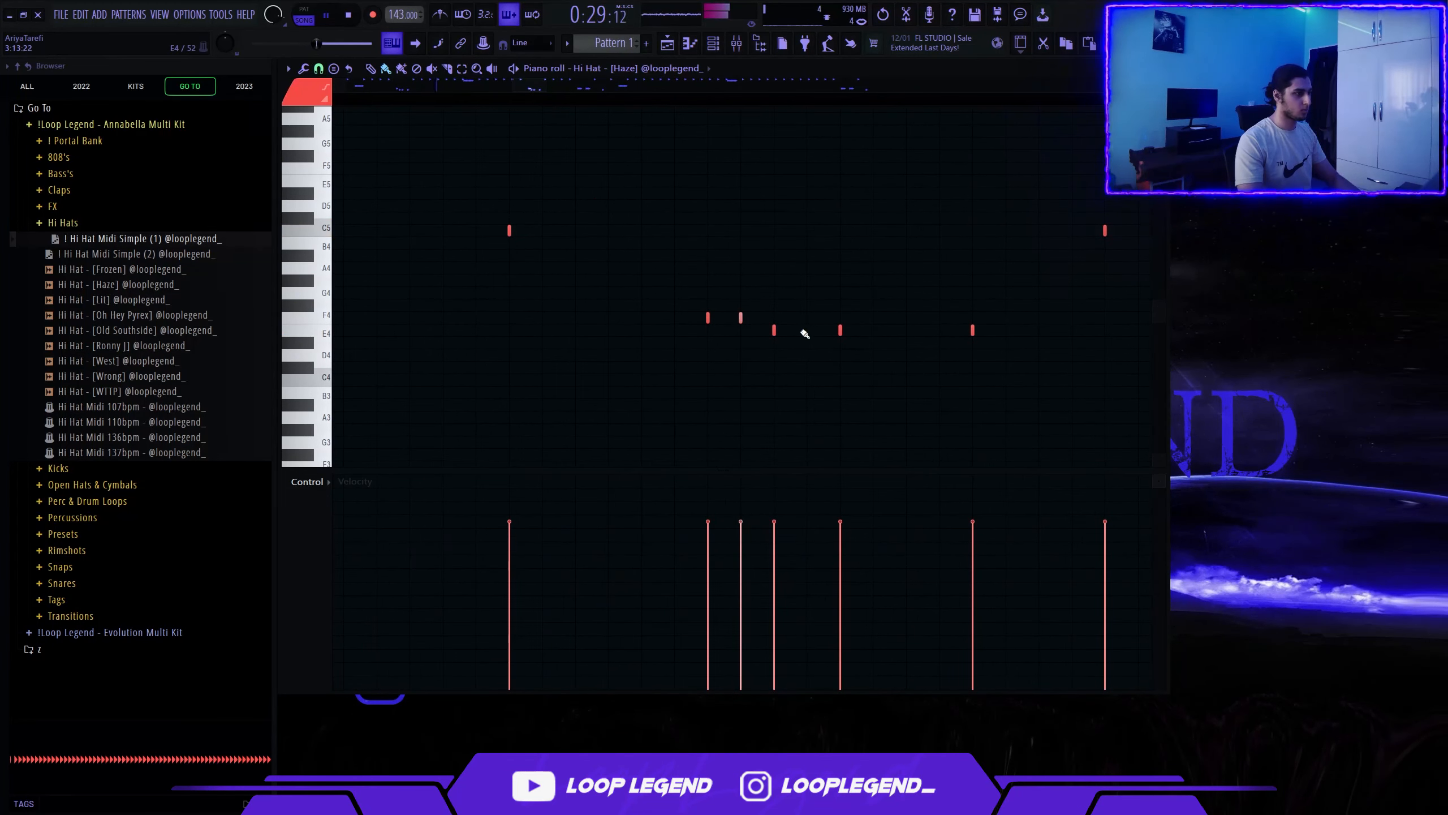
scroll(956, 338, "down", 2)
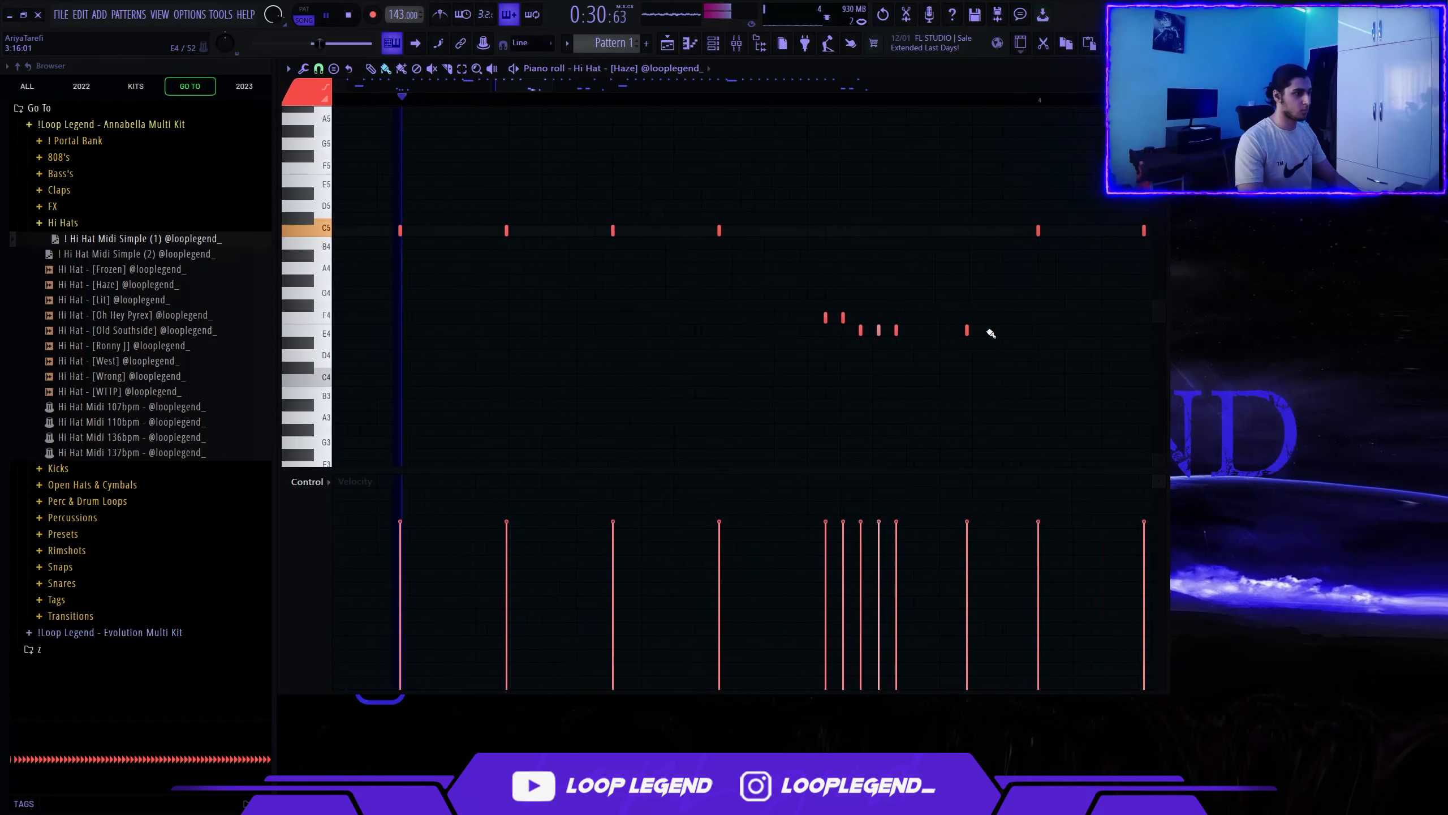
left_click(915, 332)
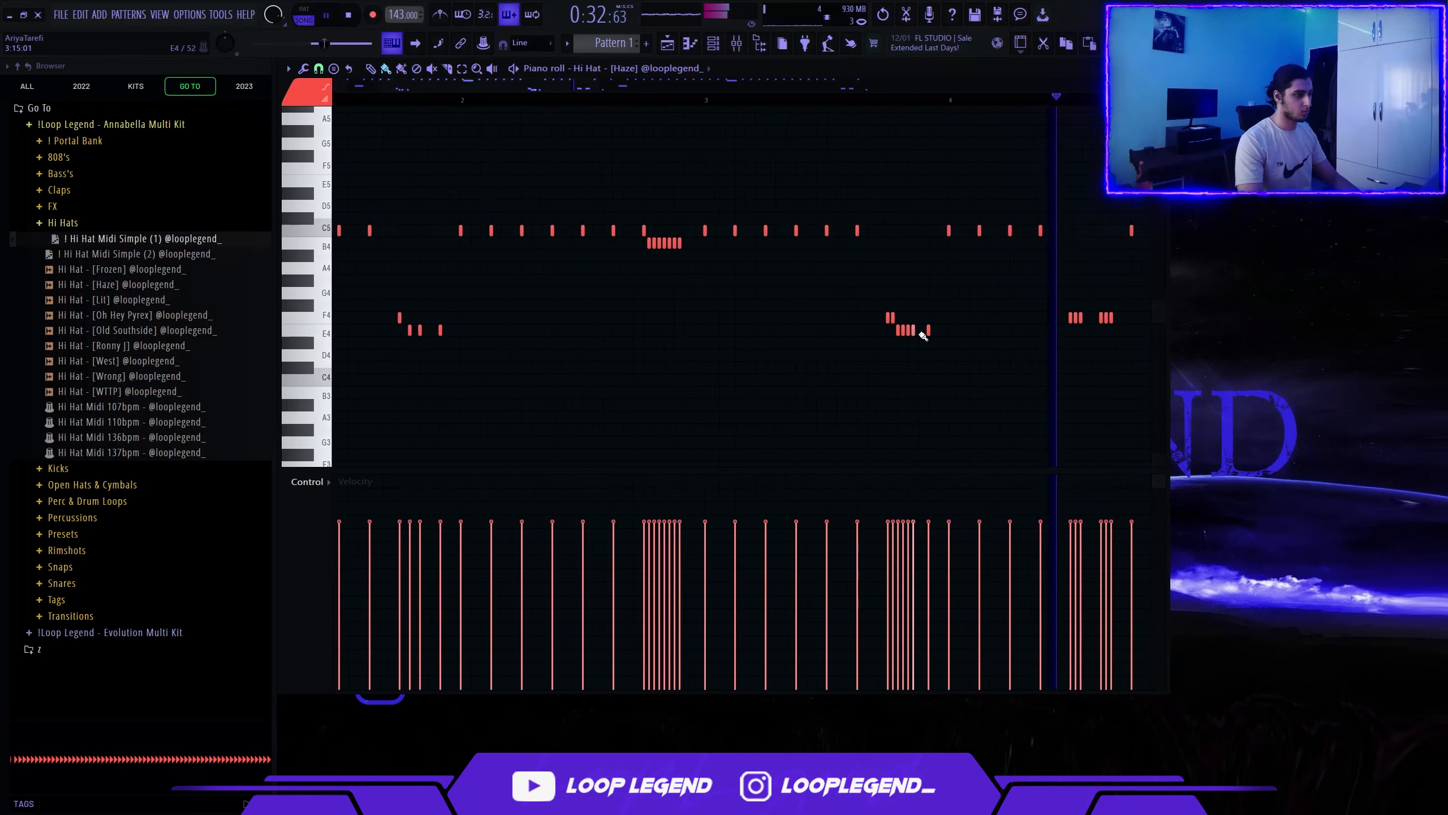
Vary bar 8 of the hi-hats with three spaced B4 notes and two closing E4 notes, and lower the last C5 note
scroll(922, 333, "up", 3)
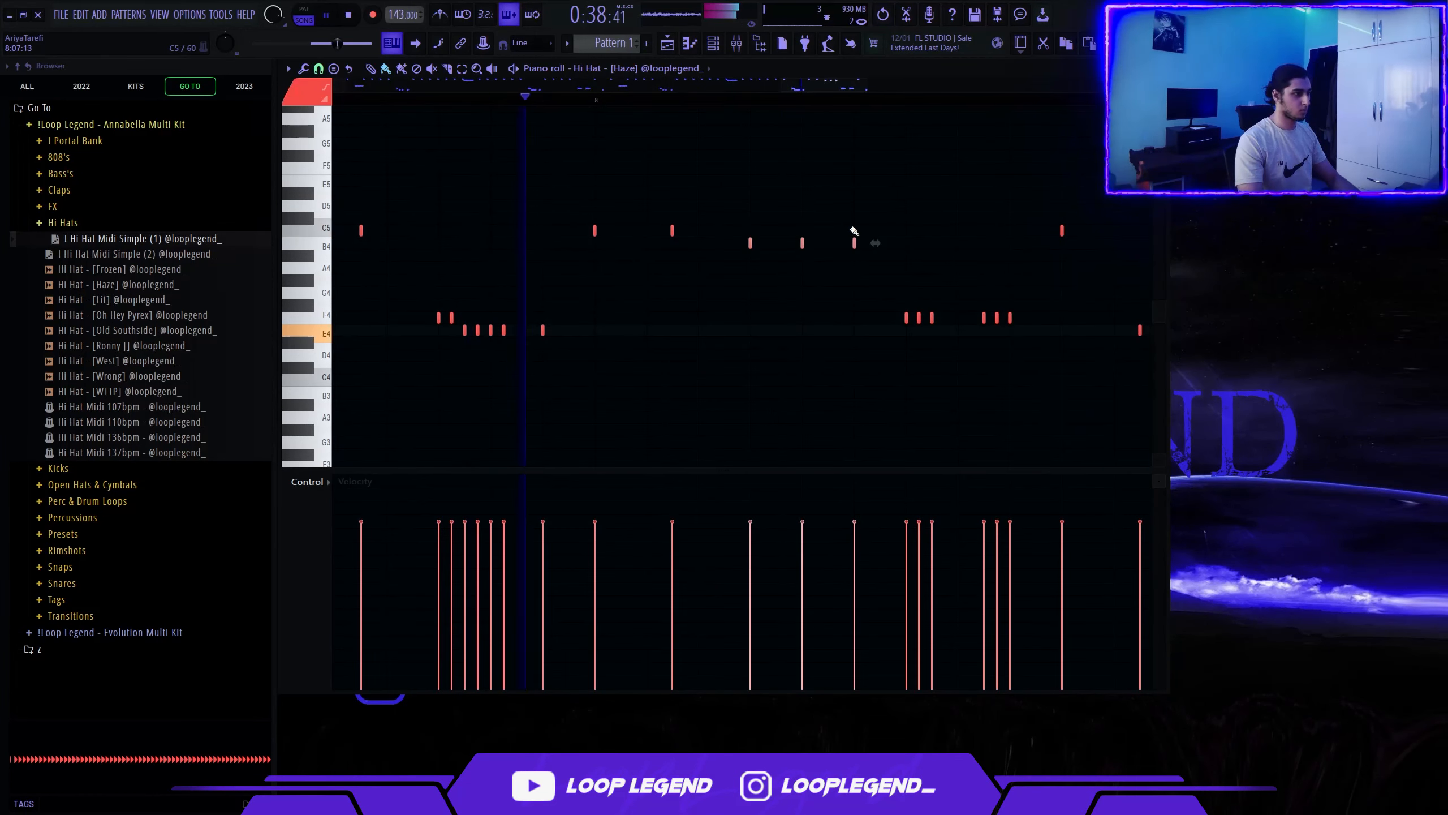
key("space")
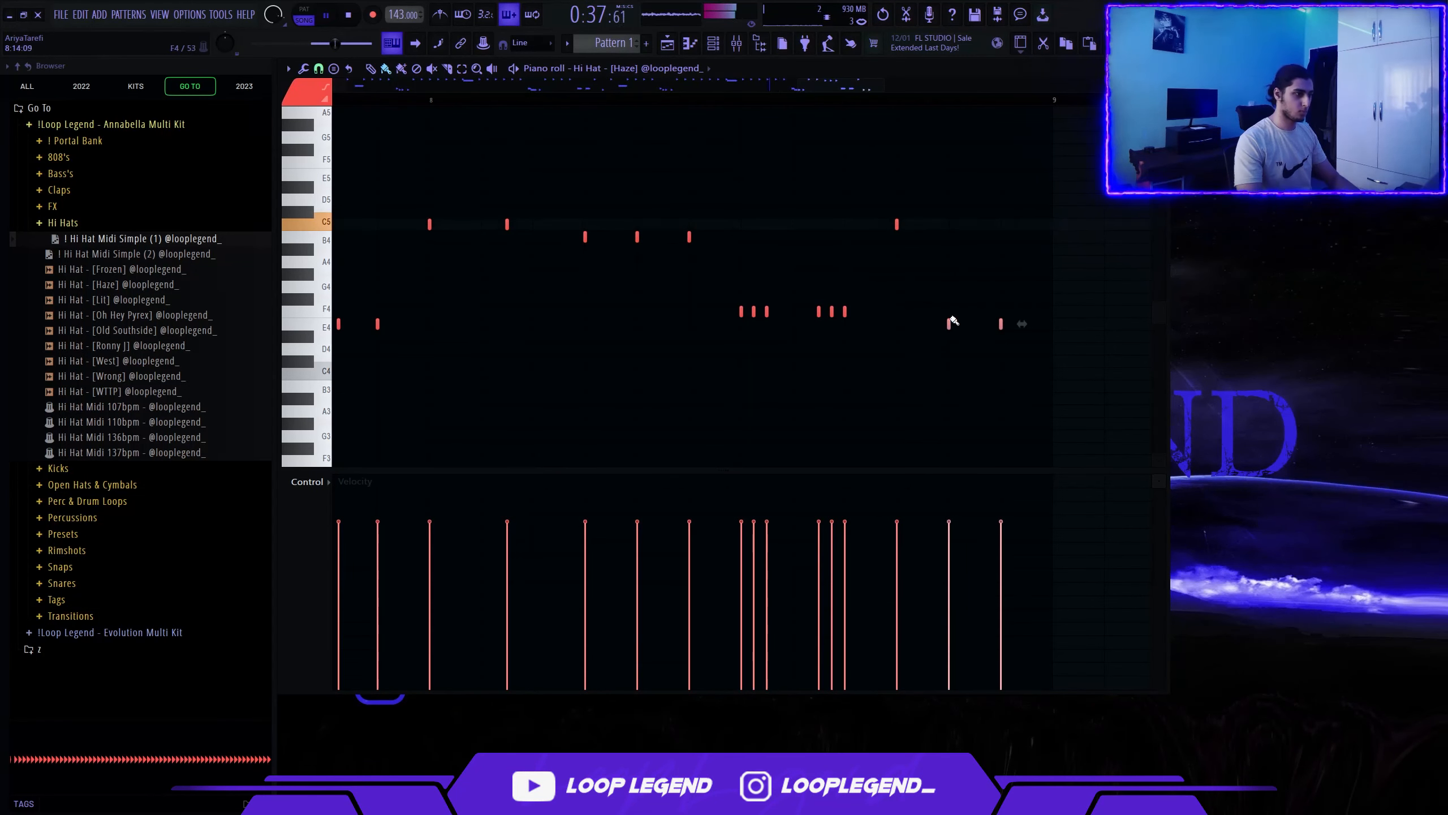
left_click_drag(897, 224, 897, 274)
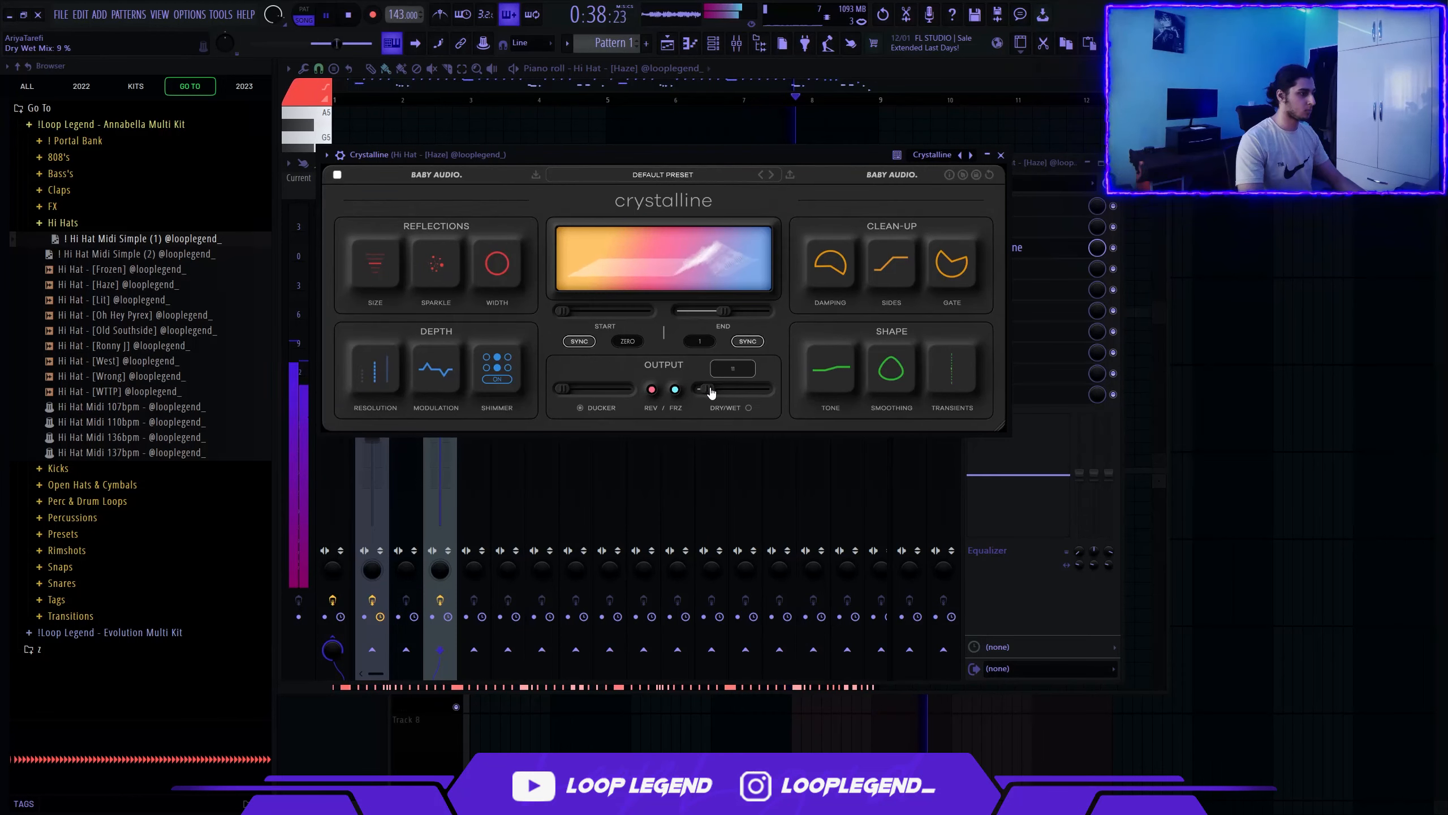
Set Crystalline's dry/wet mix on the hi-hat mixer track to about 9%
left_click_drag(711, 393, 714, 392)
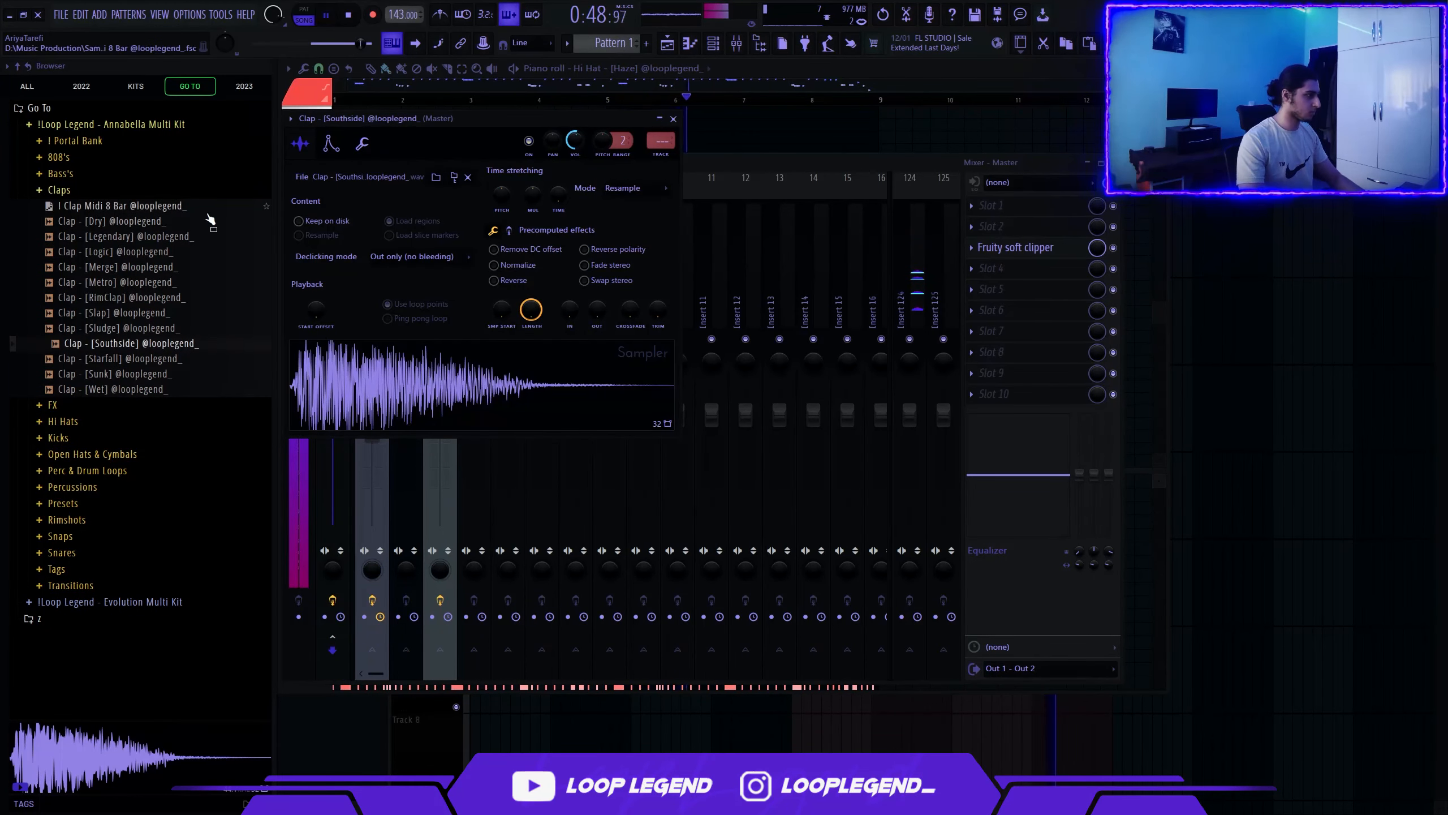
Load the 8-bar clap MIDI for the Southside clap and preview the Dry clap sample
left_click(208, 211)
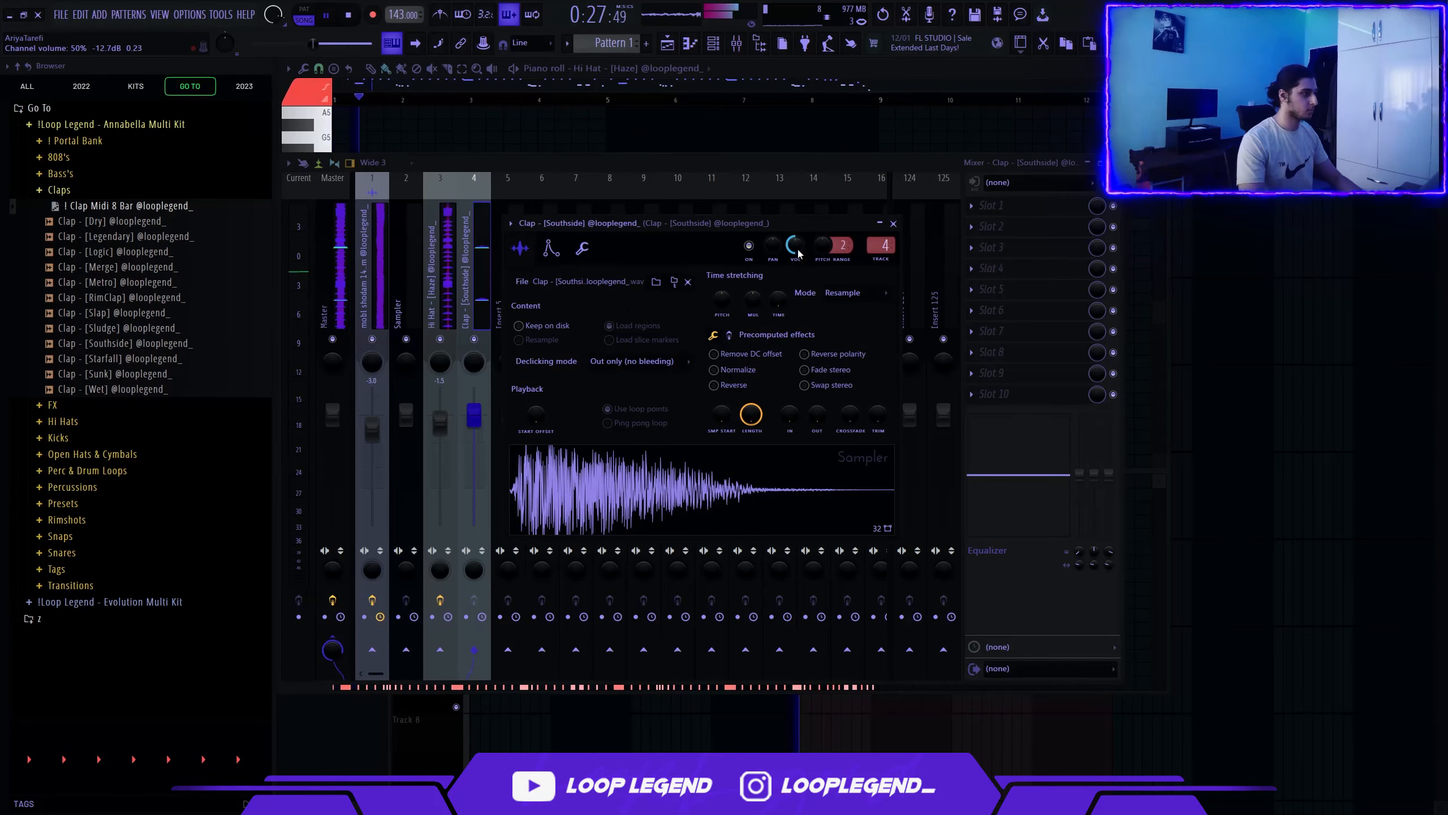
left_click(155, 222)
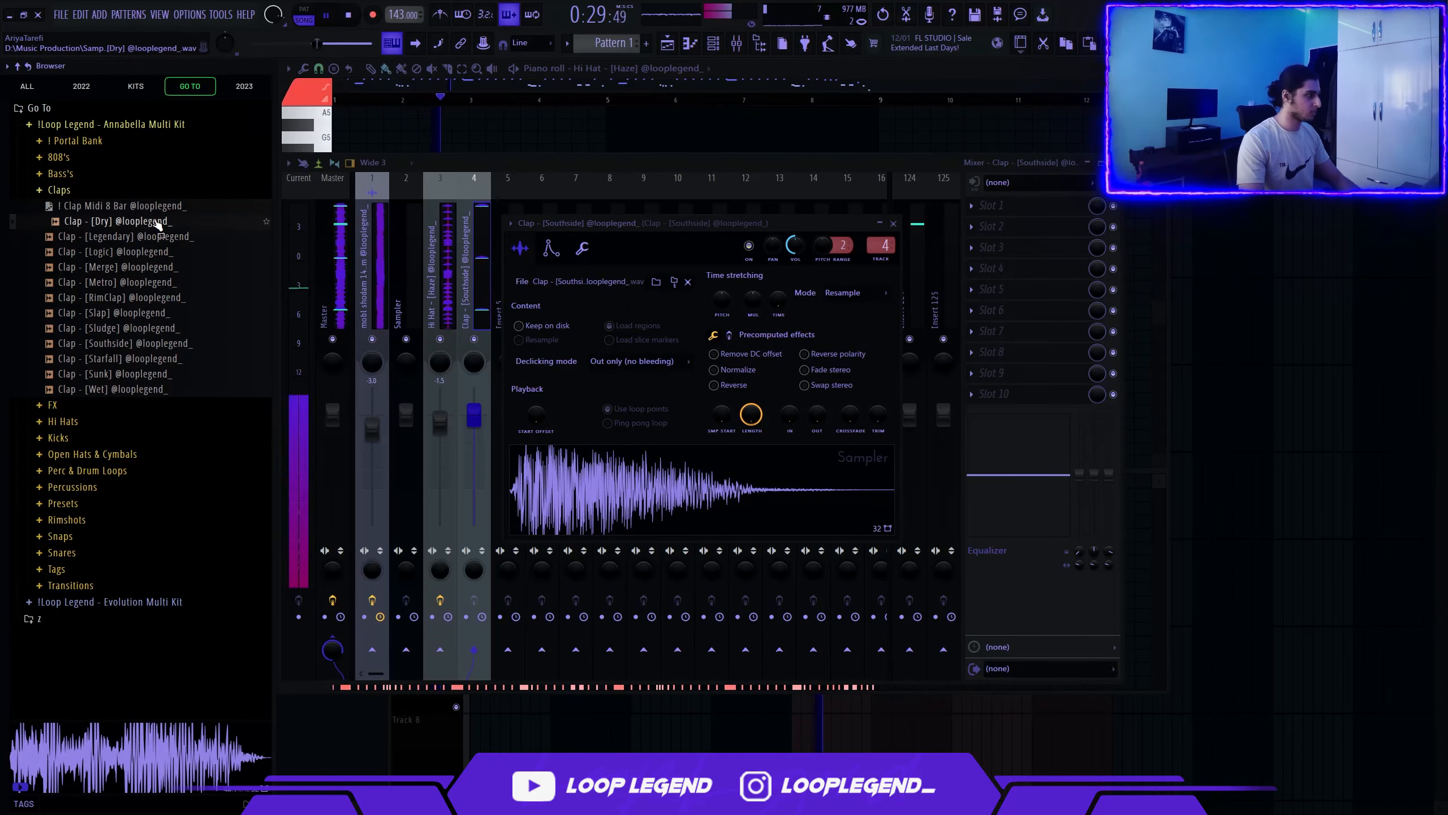
Load the Dry clap and set Fresh Air's High Air to 28 on its mixer track, also adjusting Mid Air
double_click(158, 222)
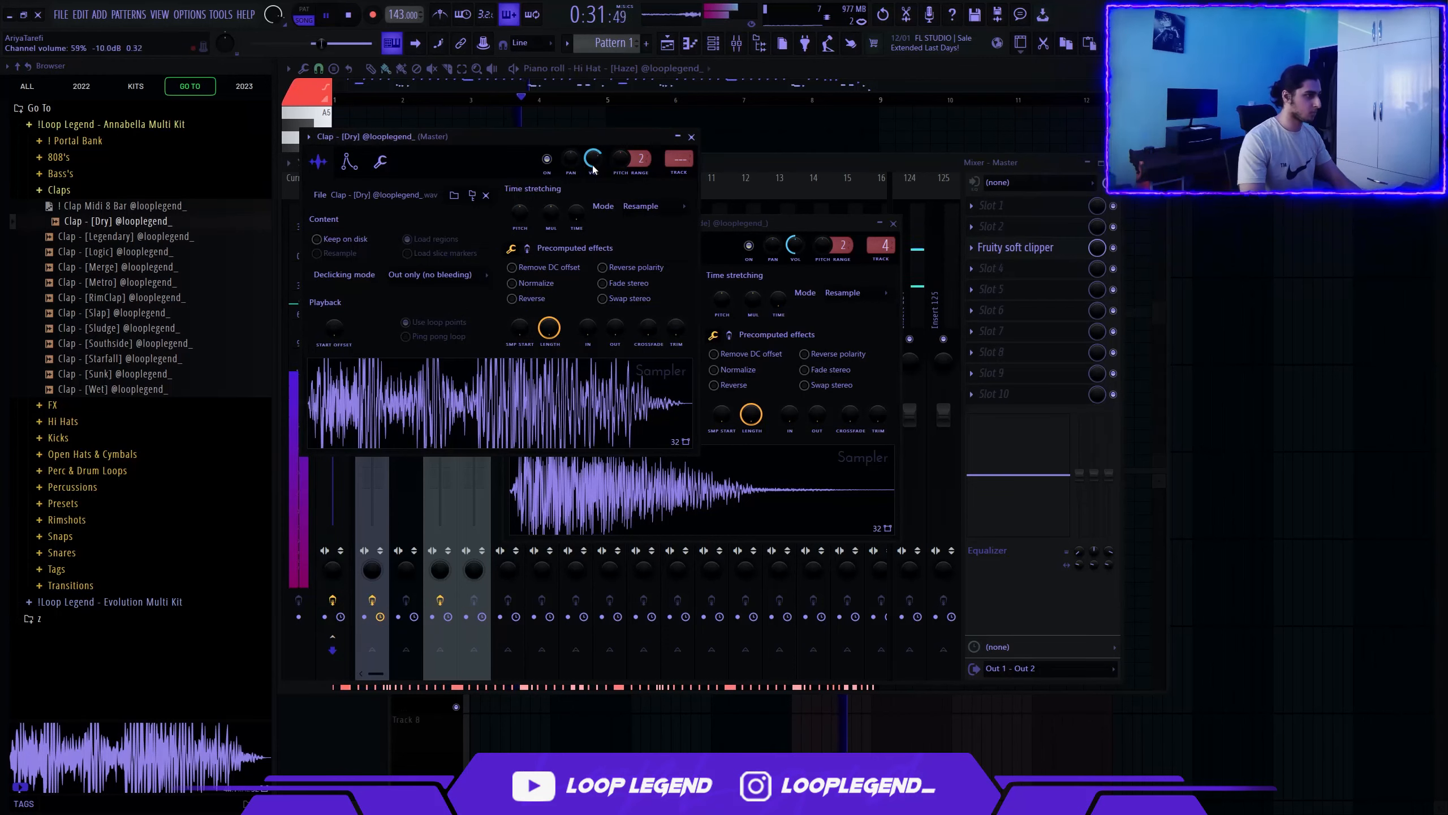
key("F6")
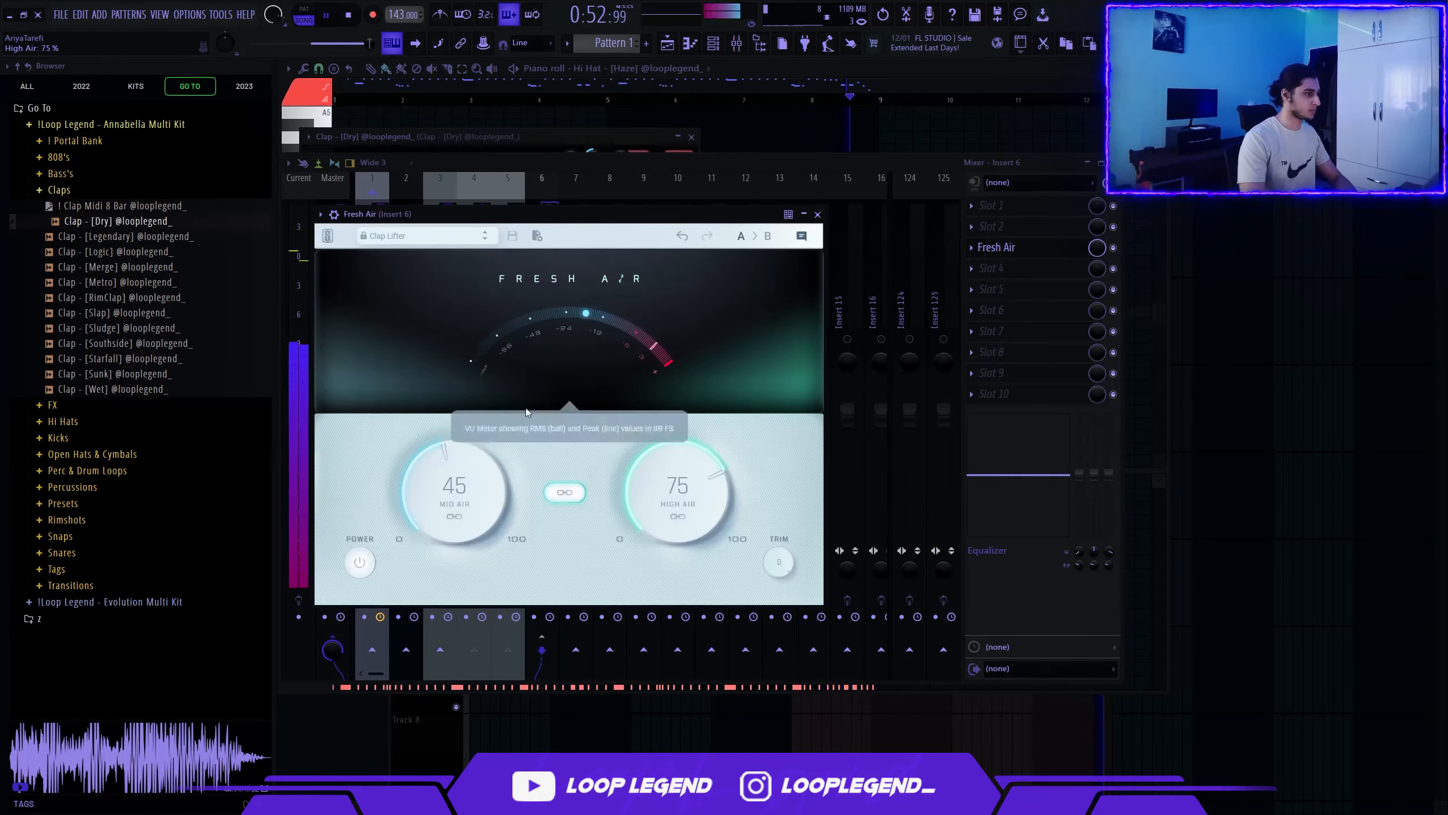
mouse_move(677, 481)
left_mouse_down()
mouse_move(677, 542)
mouse_move(679, 498)
left_mouse_up()
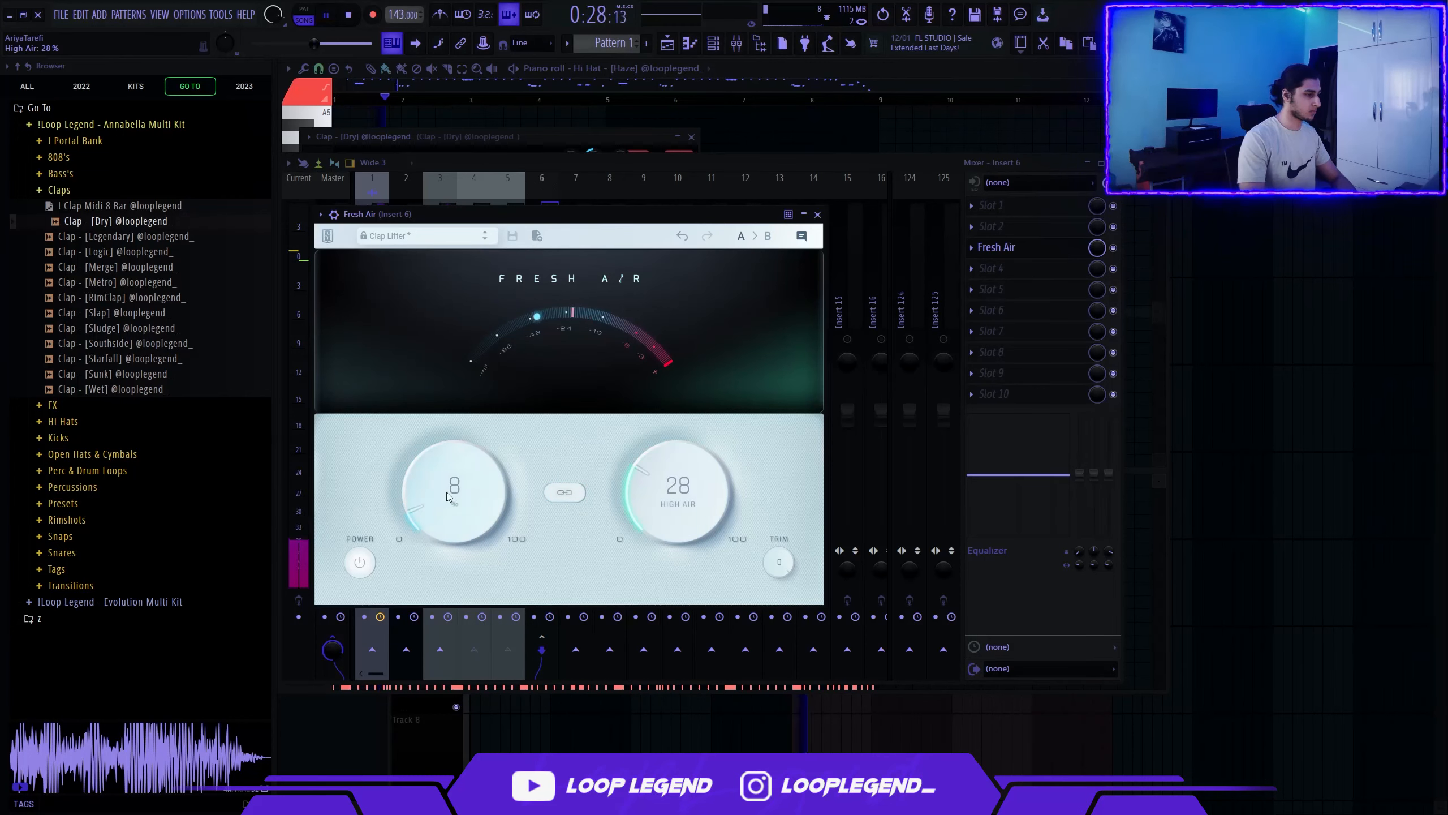
left_click_drag(446, 491, 447, 471)
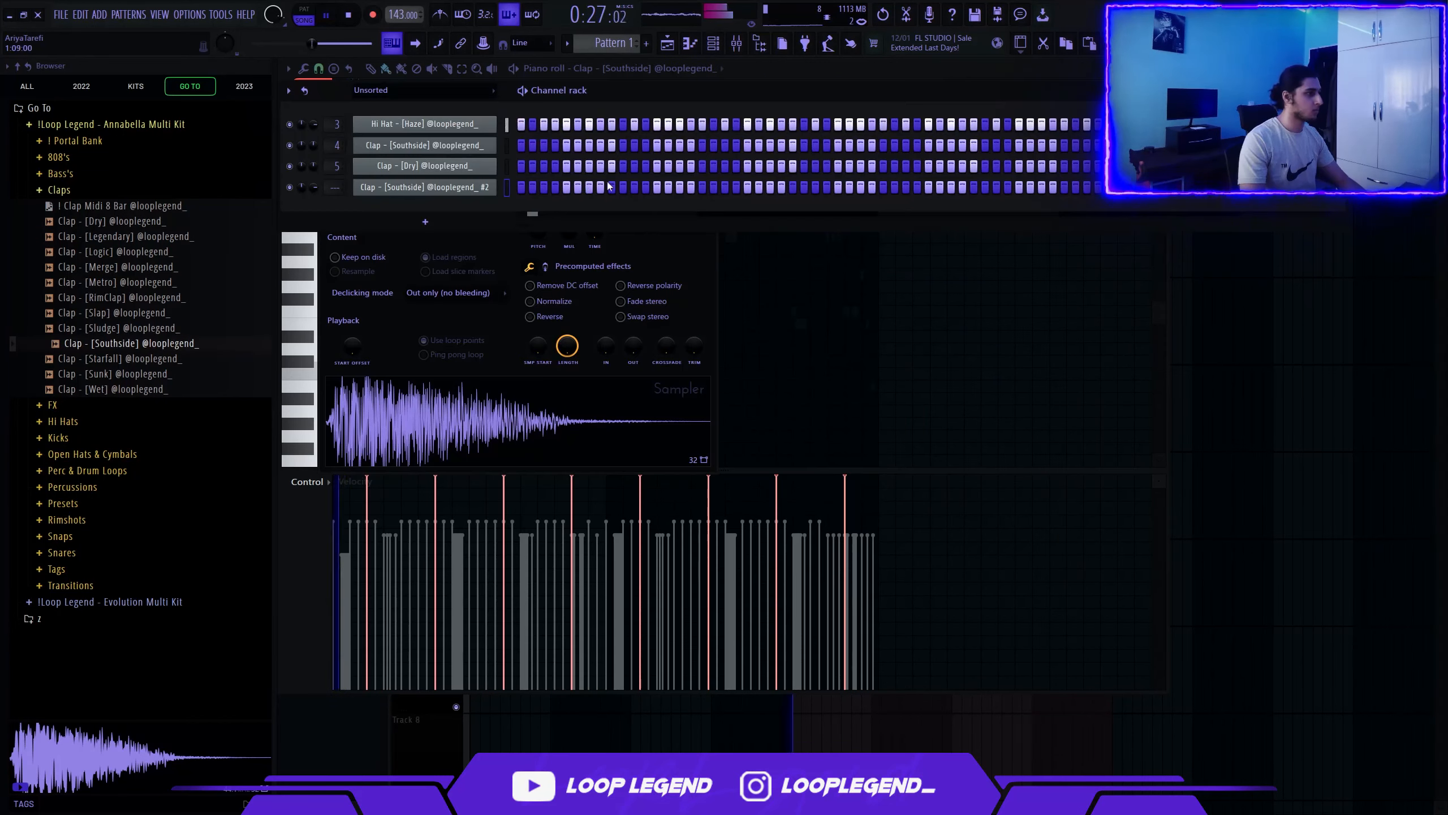
Add two adjacent step hits and a single following hit to the second Southside clap channel
left_click(862, 189)
left_click(872, 189)
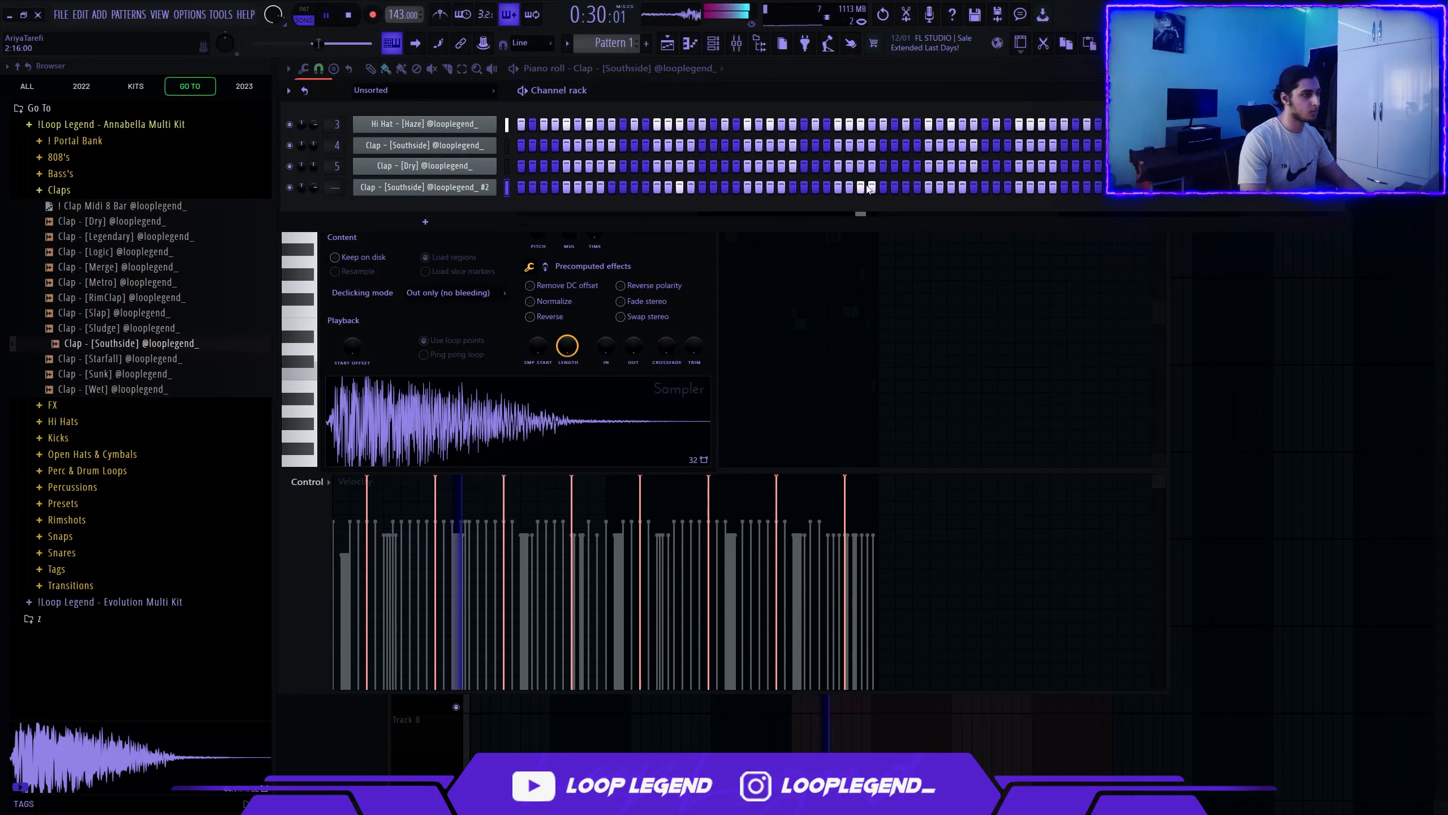
left_click(1042, 189)
scroll(1168, 201, "right", 1)
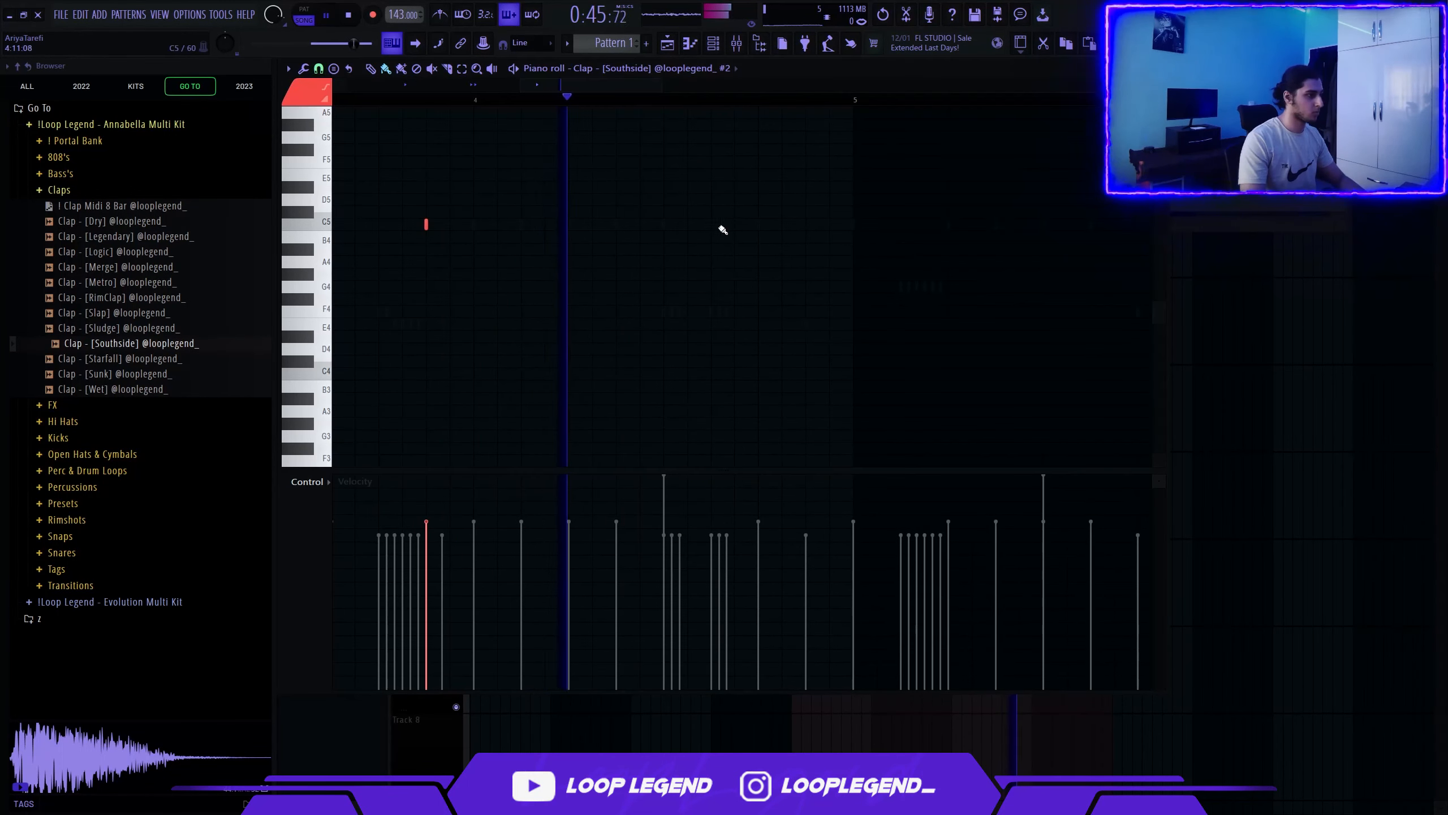
Write a C5 clap roll with falling velocities in bar 4 and a pitched fill with B4 and F5 notes in bar 8
left_click(711, 224)
left_click(734, 223)
left_click(806, 216)
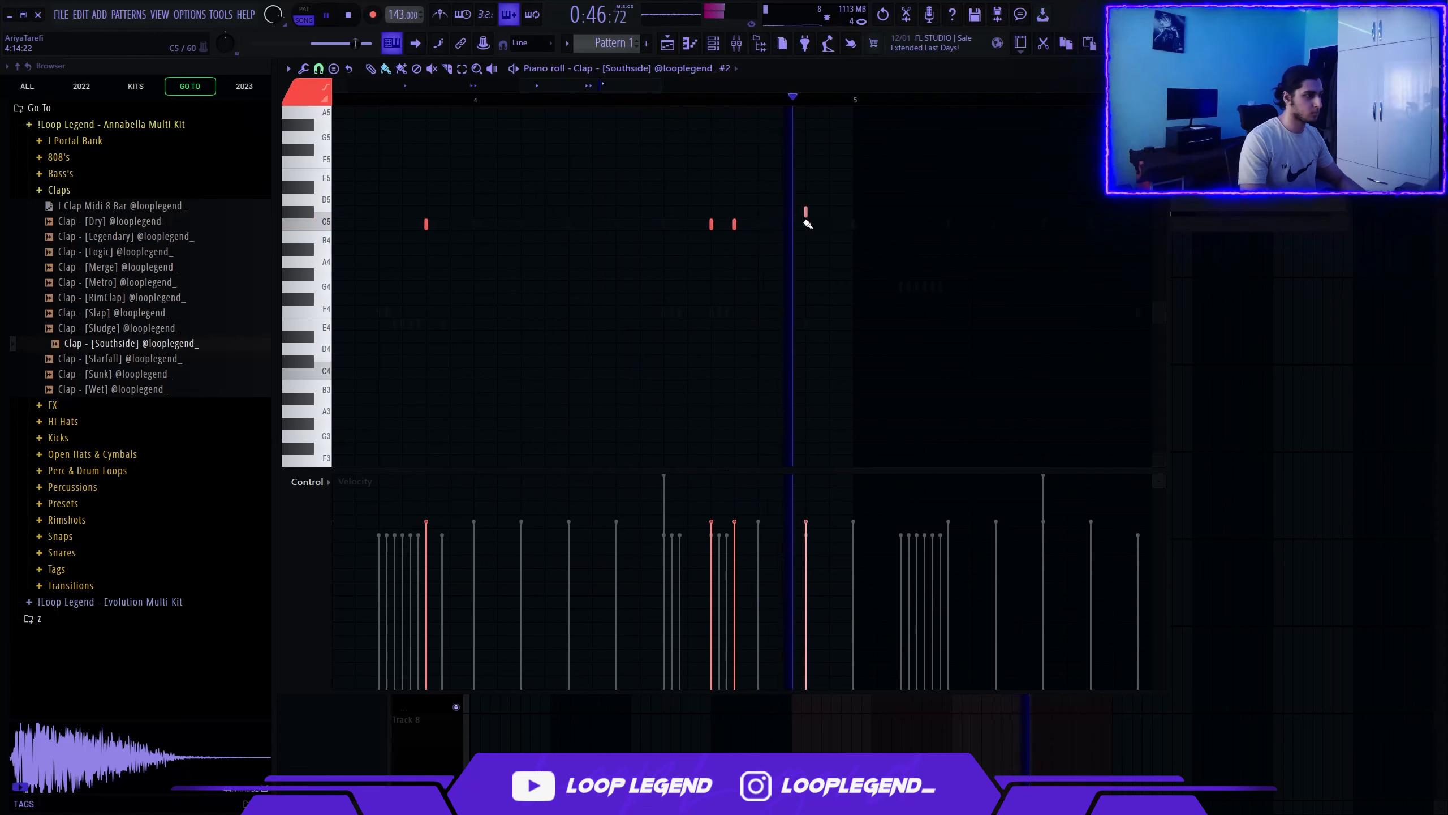
left_click(829, 213)
right_click(806, 212)
right_click(828, 212)
left_click(807, 234)
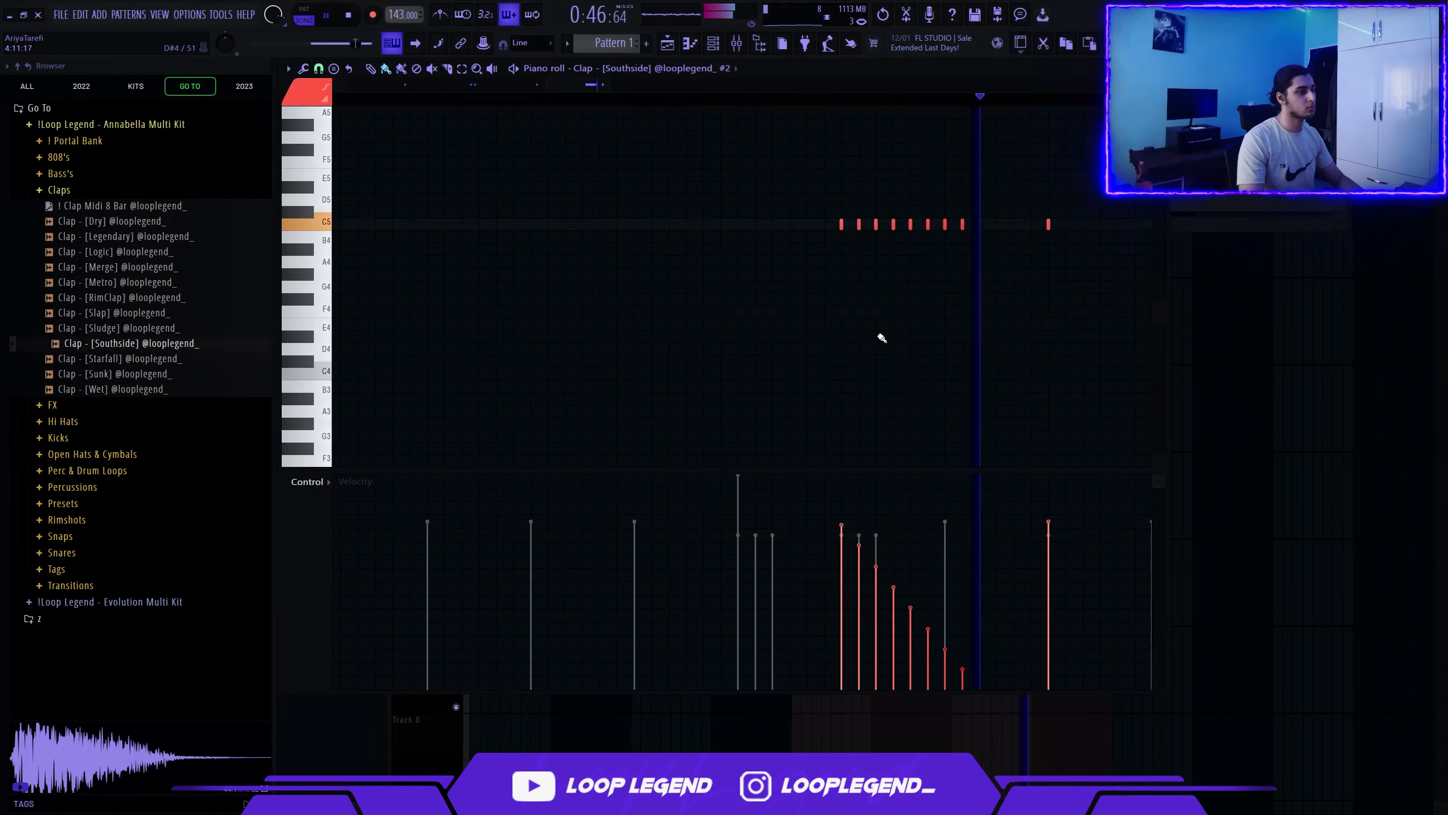
left_click_drag(1133, 404, 671, 149)
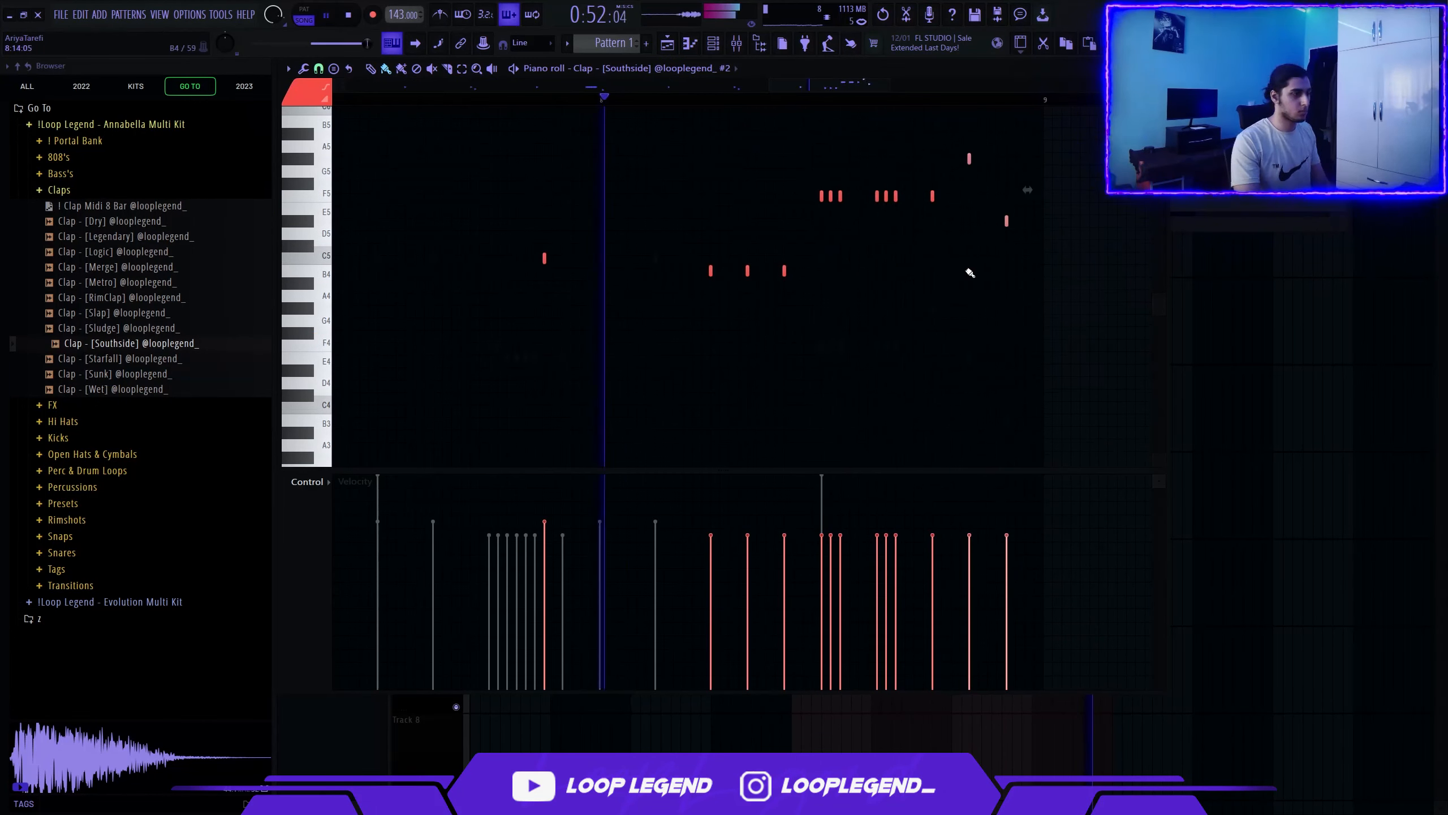
scroll(936, 274, "down", 3)
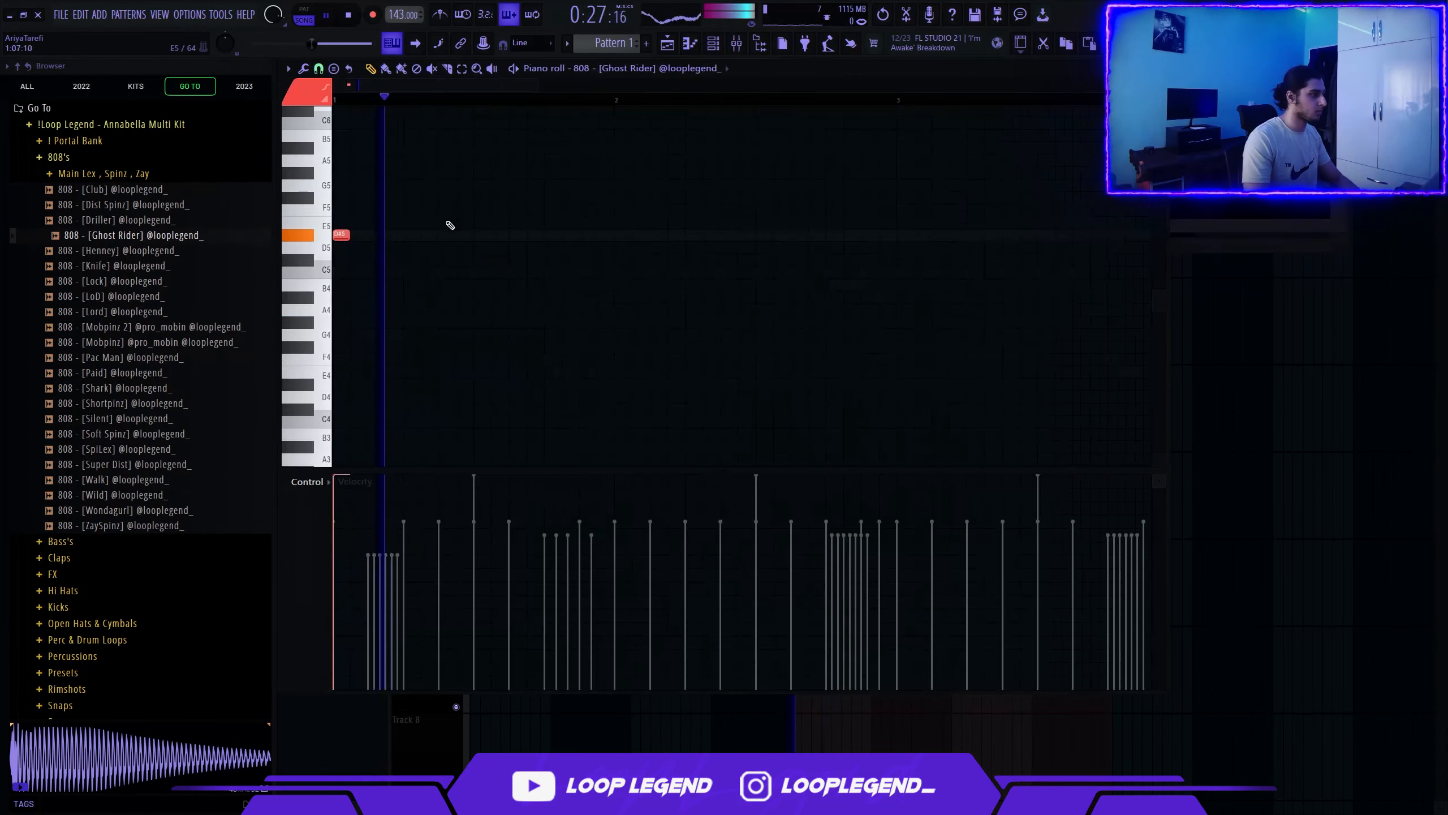
Place D#5 notes for the Ghost Rider 808 in bar 1 and at the start of bar 3
left_click(443, 234)
left_click(562, 234)
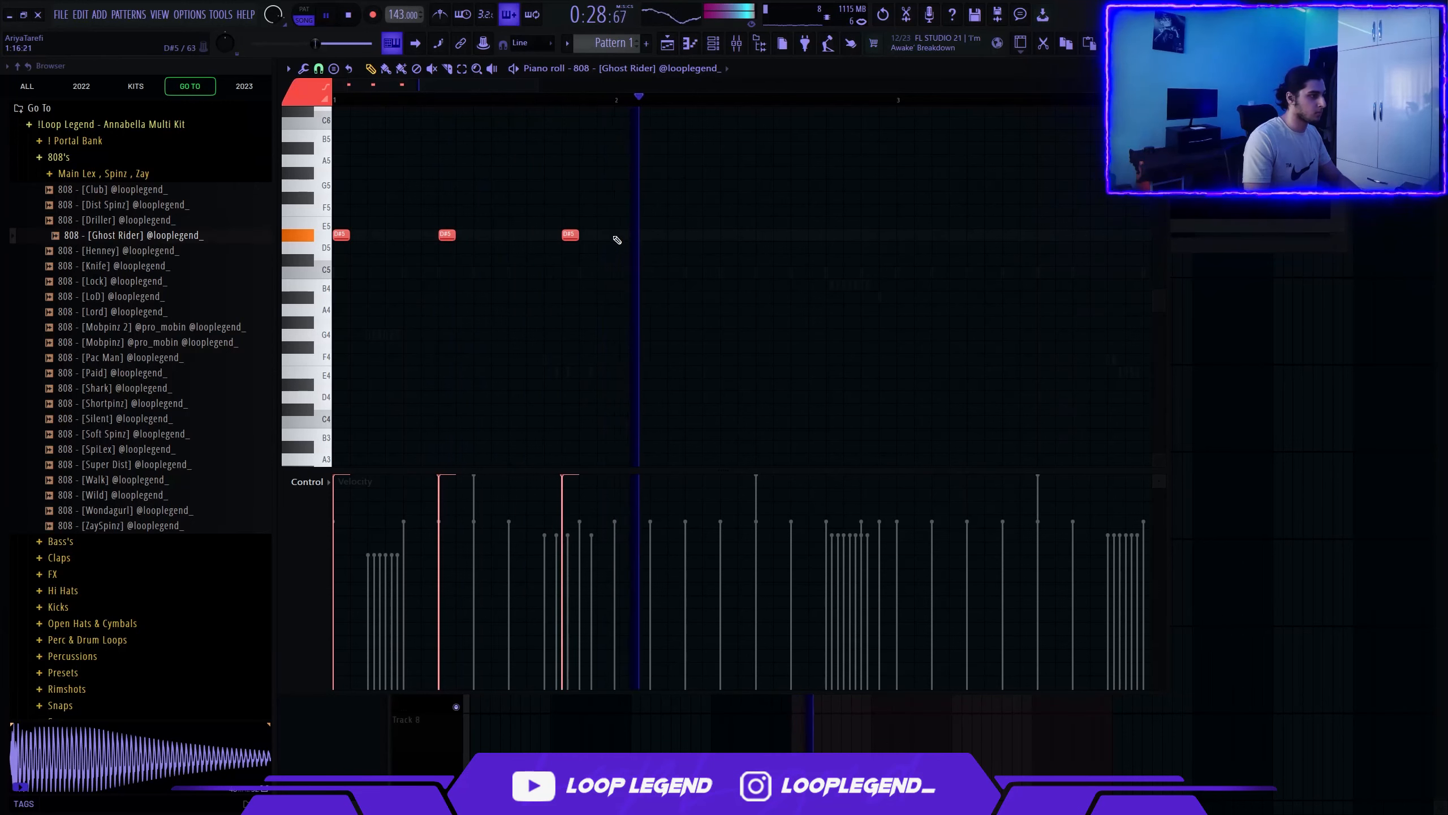
key("space")
scroll(541, 268, "up", 2)
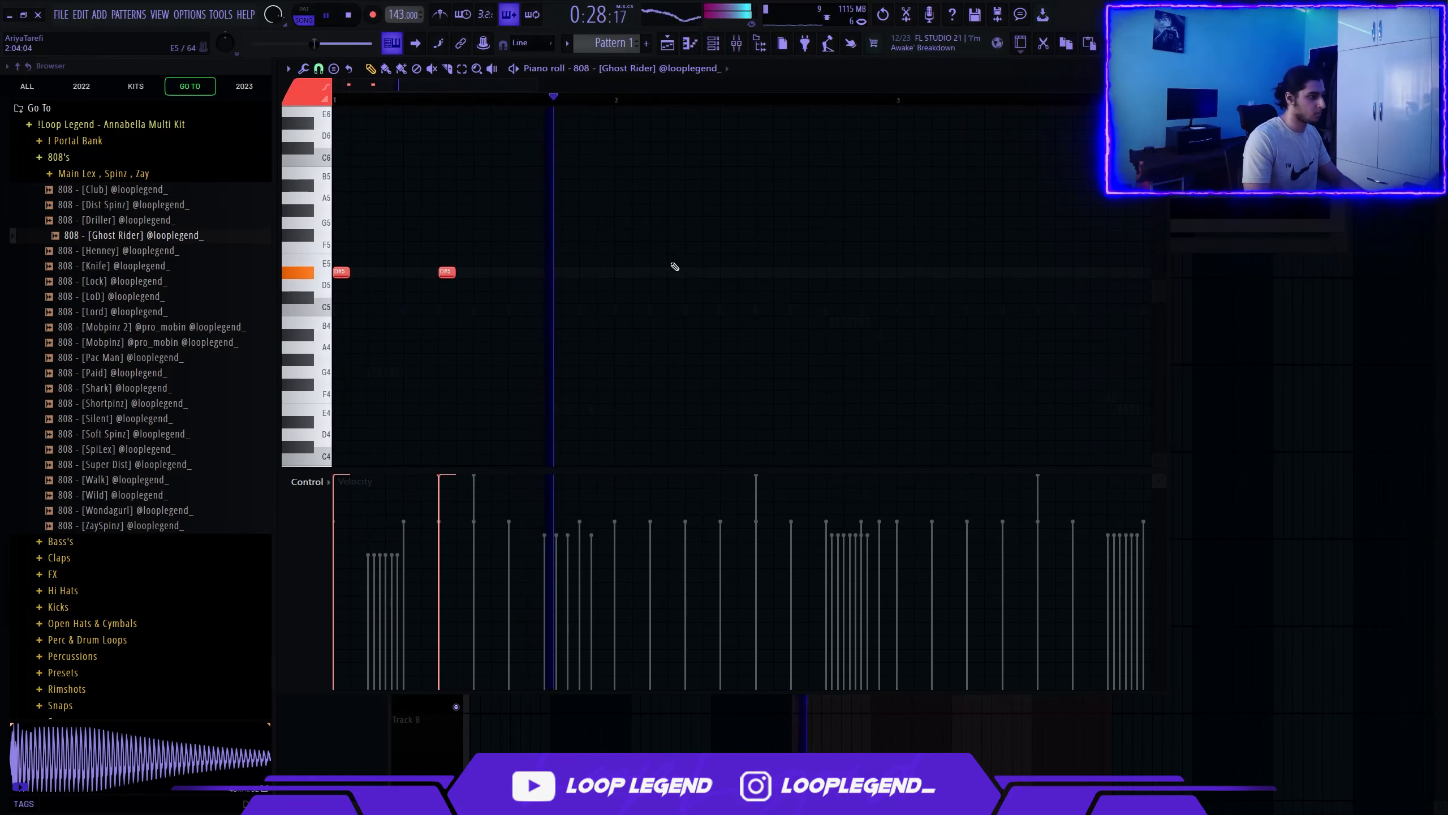
left_click(901, 272)
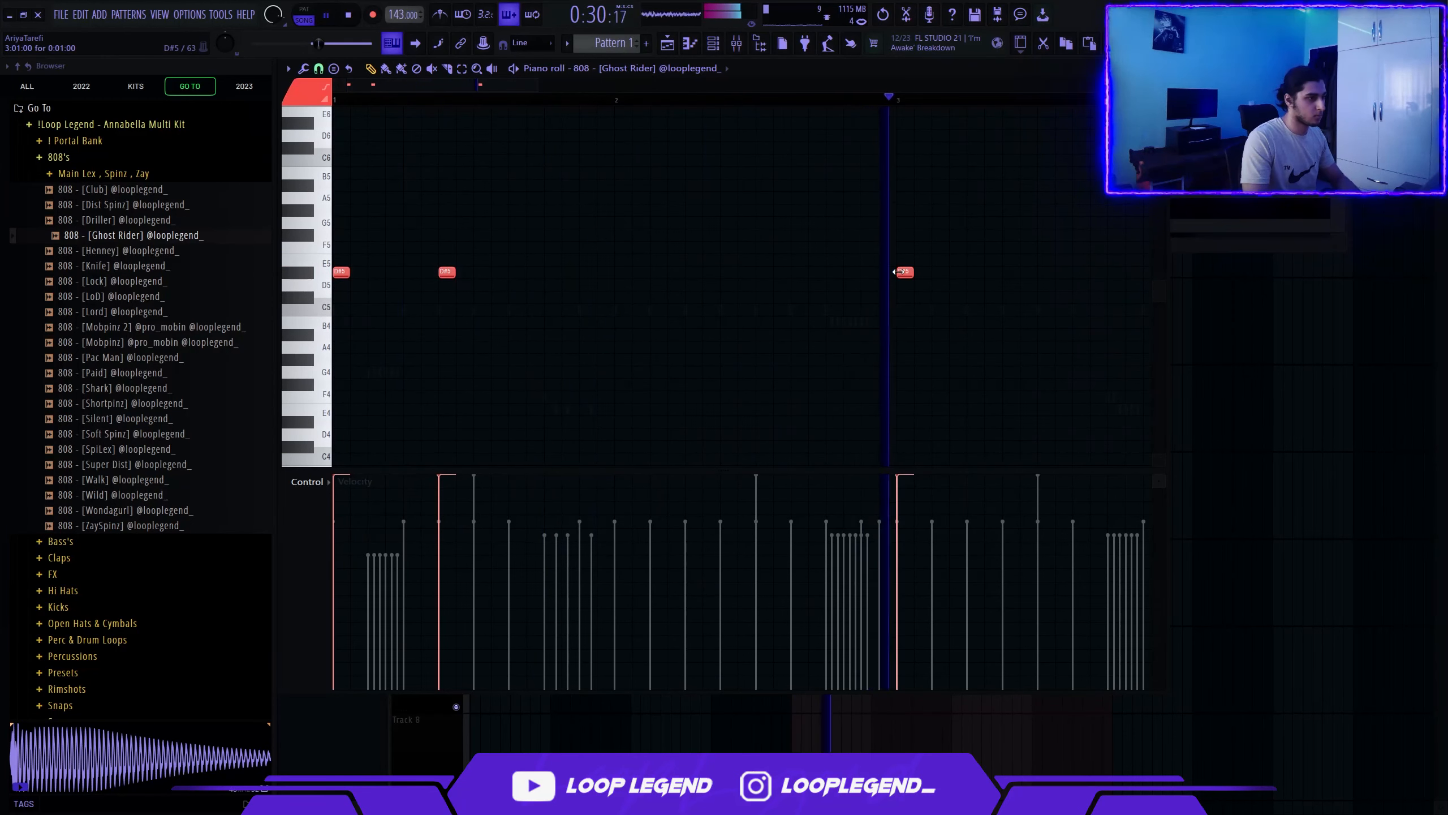
Add a D#5 808 note late in bar 3 and two more in bar 4, then check the timing
scroll(830, 280, "down", 2)
left_click(798, 272)
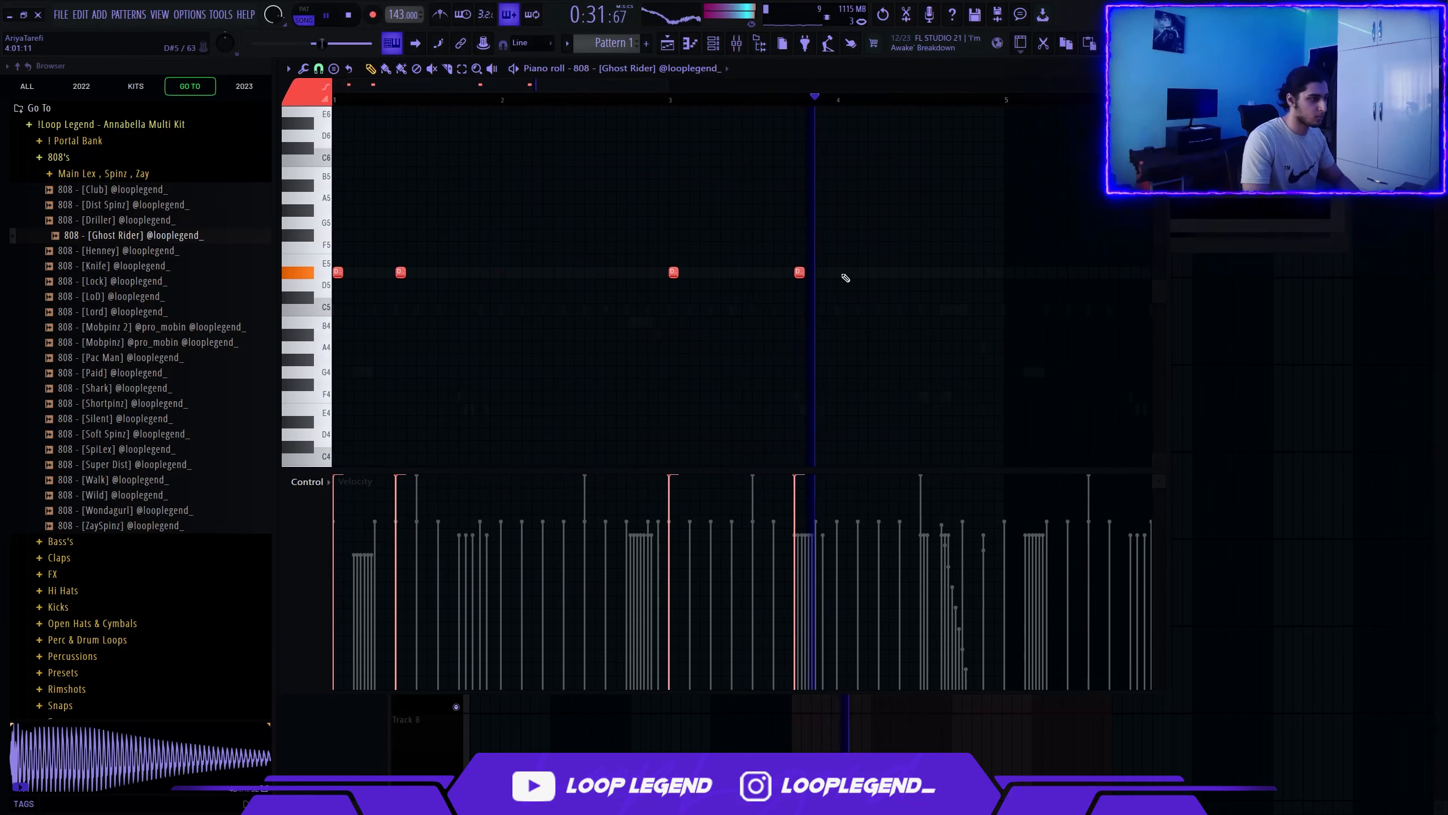
left_click(883, 274)
scroll(863, 194, "up", 2)
key("space")
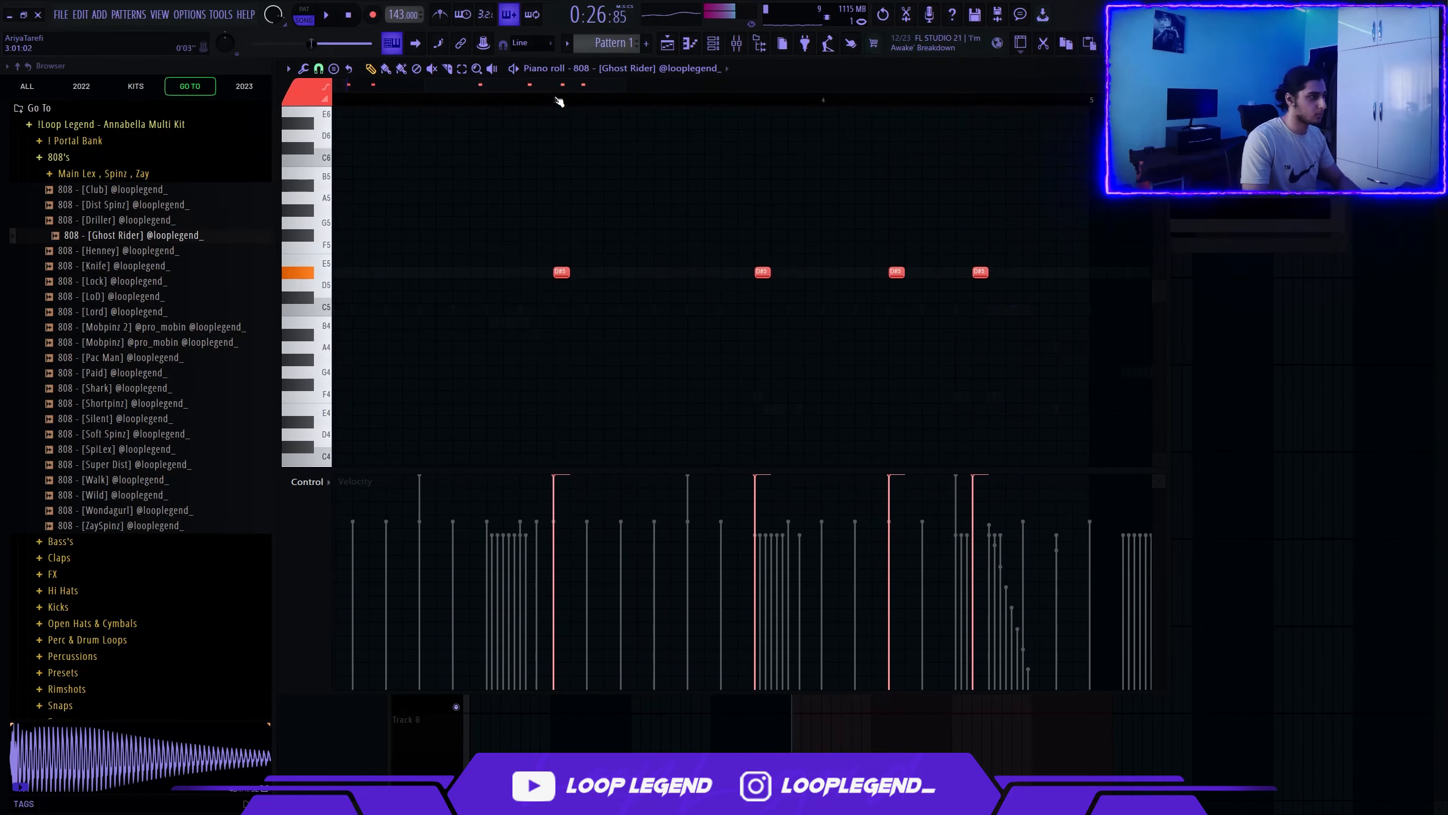
Shift the timing of the last 808 note in bar 4 and transpose both bar 4 notes down four semitones to B4
left_click_drag(914, 233, 892, 289)
right_click(938, 333)
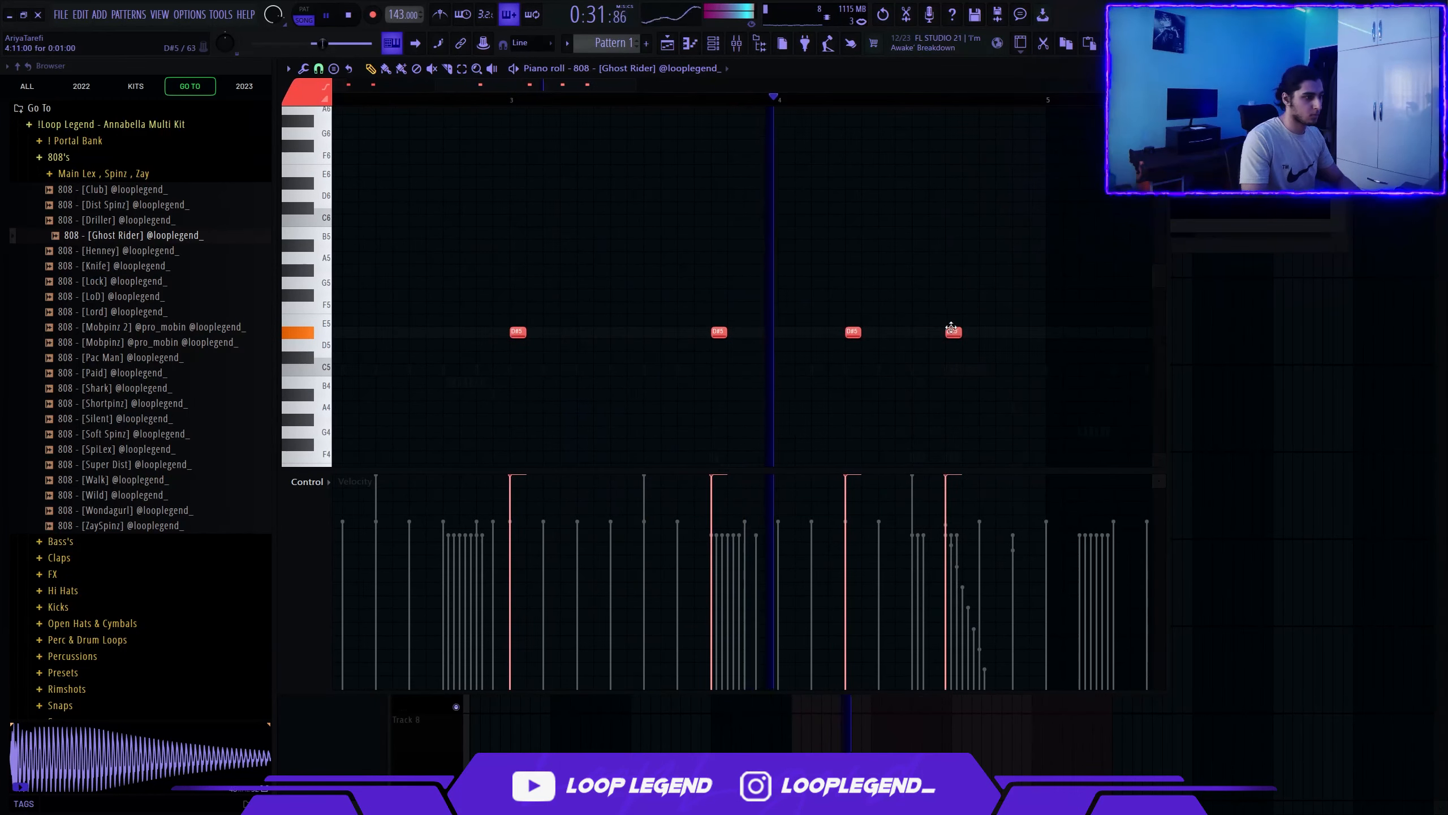
left_click_drag(976, 315, 853, 361)
key("Down")
key("Down")
key("Down")
key("Down")
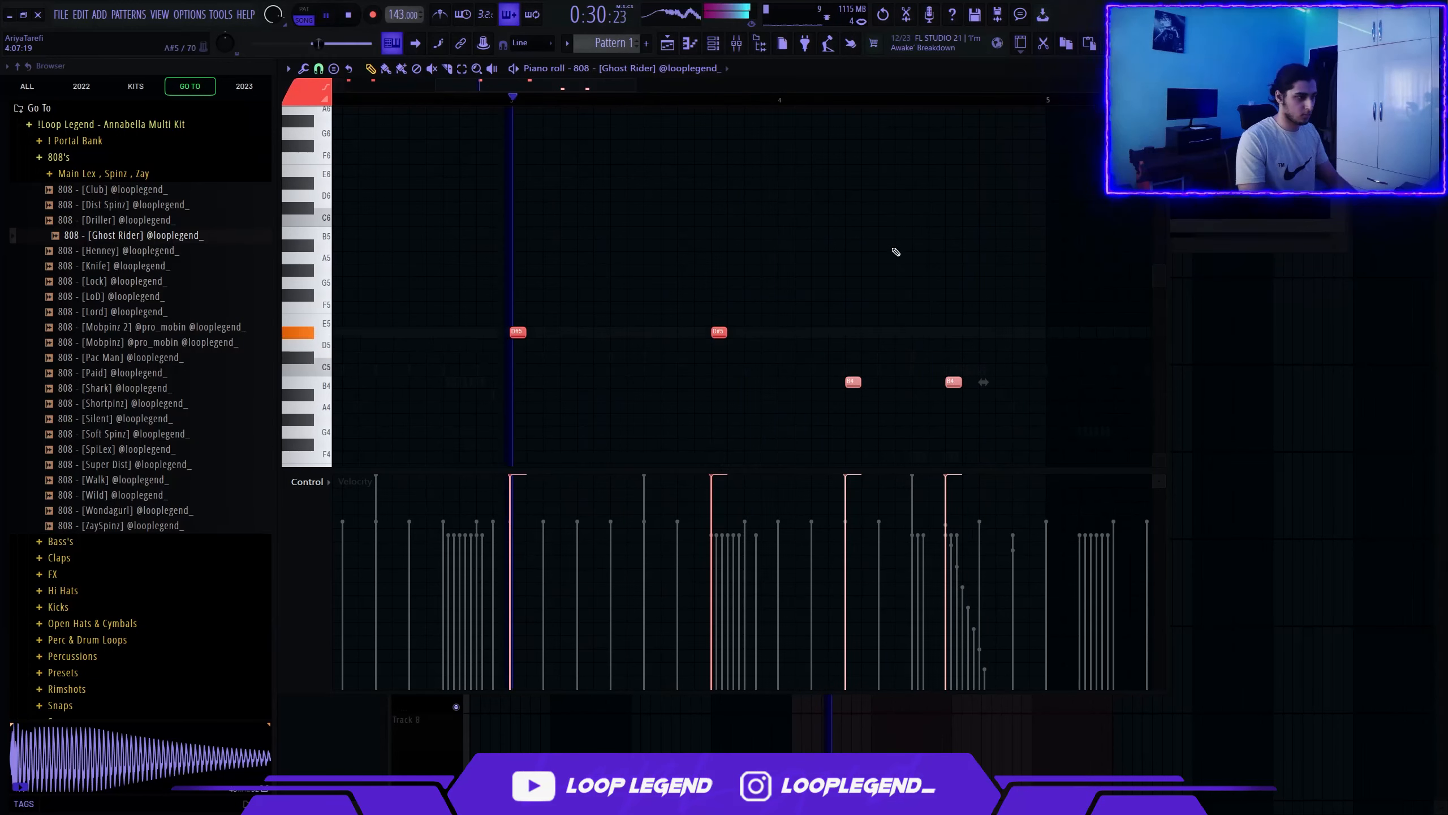
Duplicate the four-bar Ghost Rider 808 pattern into bars 5 to 8
scroll(896, 252, "down", 3)
left_click_drag(904, 99, 813, 115)
key("ctrl+b")
scroll(778, 172, "down", 1)
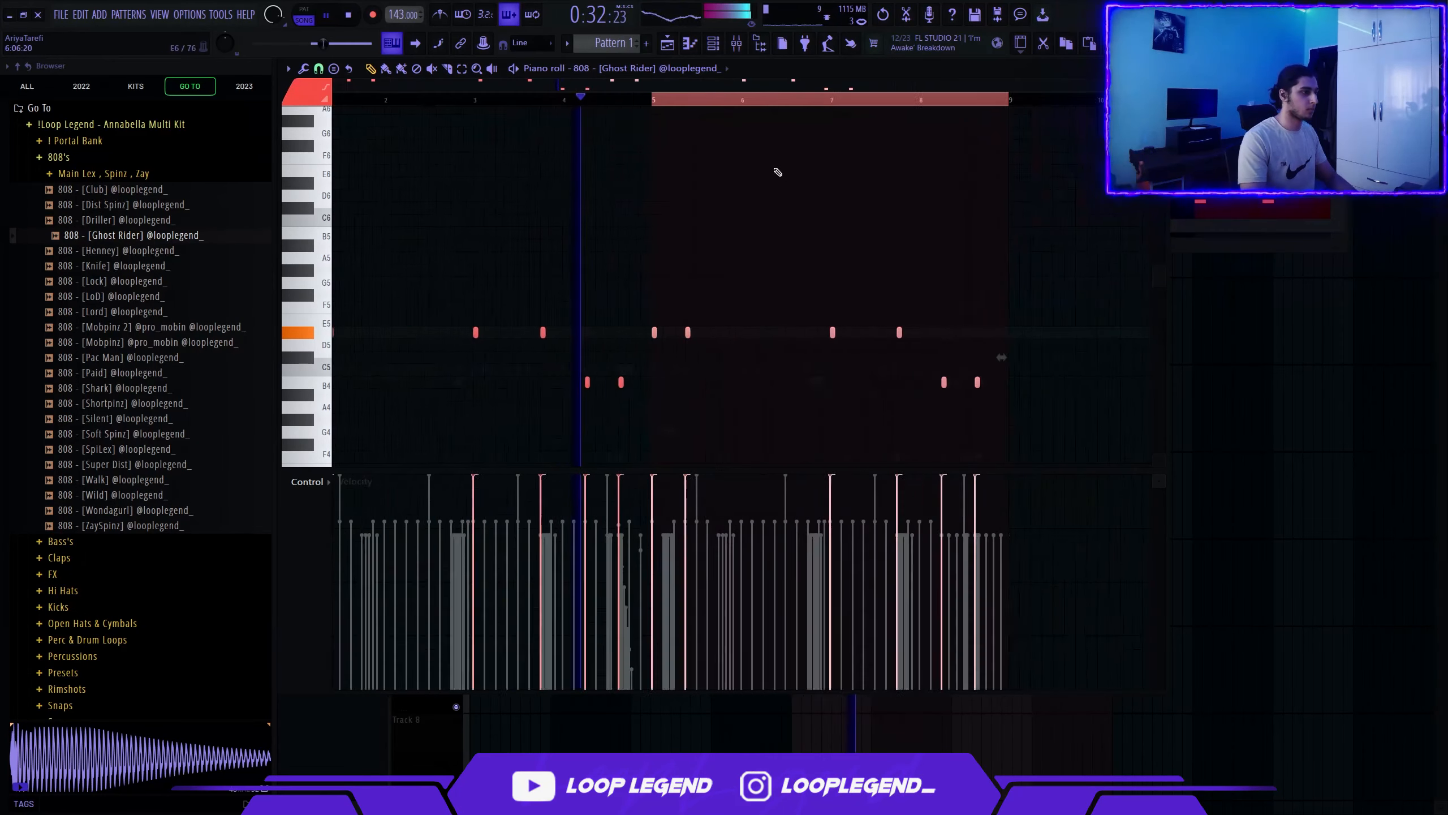
Add a D#5 808 note late in bar 6 followed by a fast D#5 roll leading into bar 7
scroll(736, 197, "down", 1)
scroll(513, 171, "up", 3)
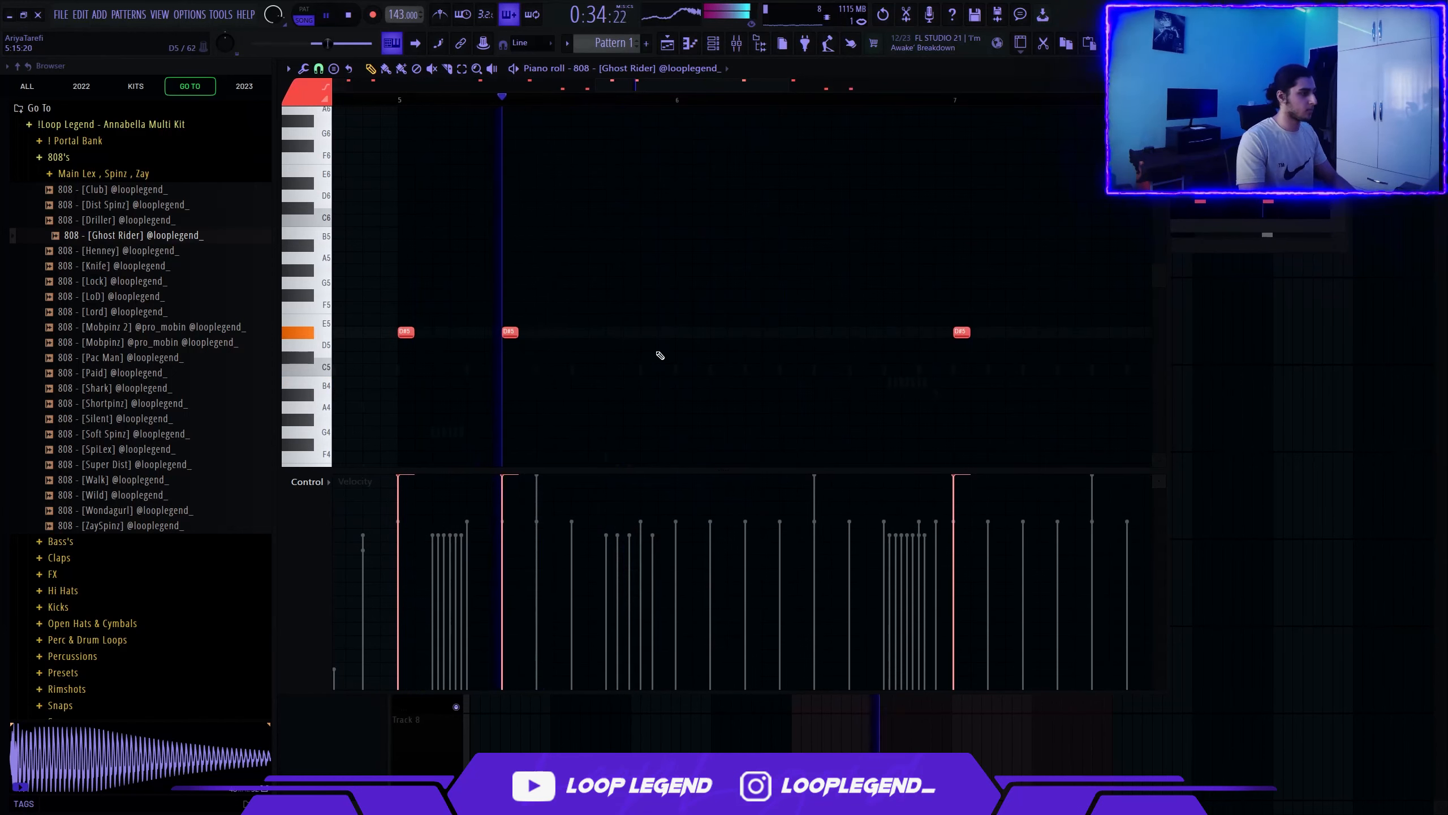
left_click(855, 332)
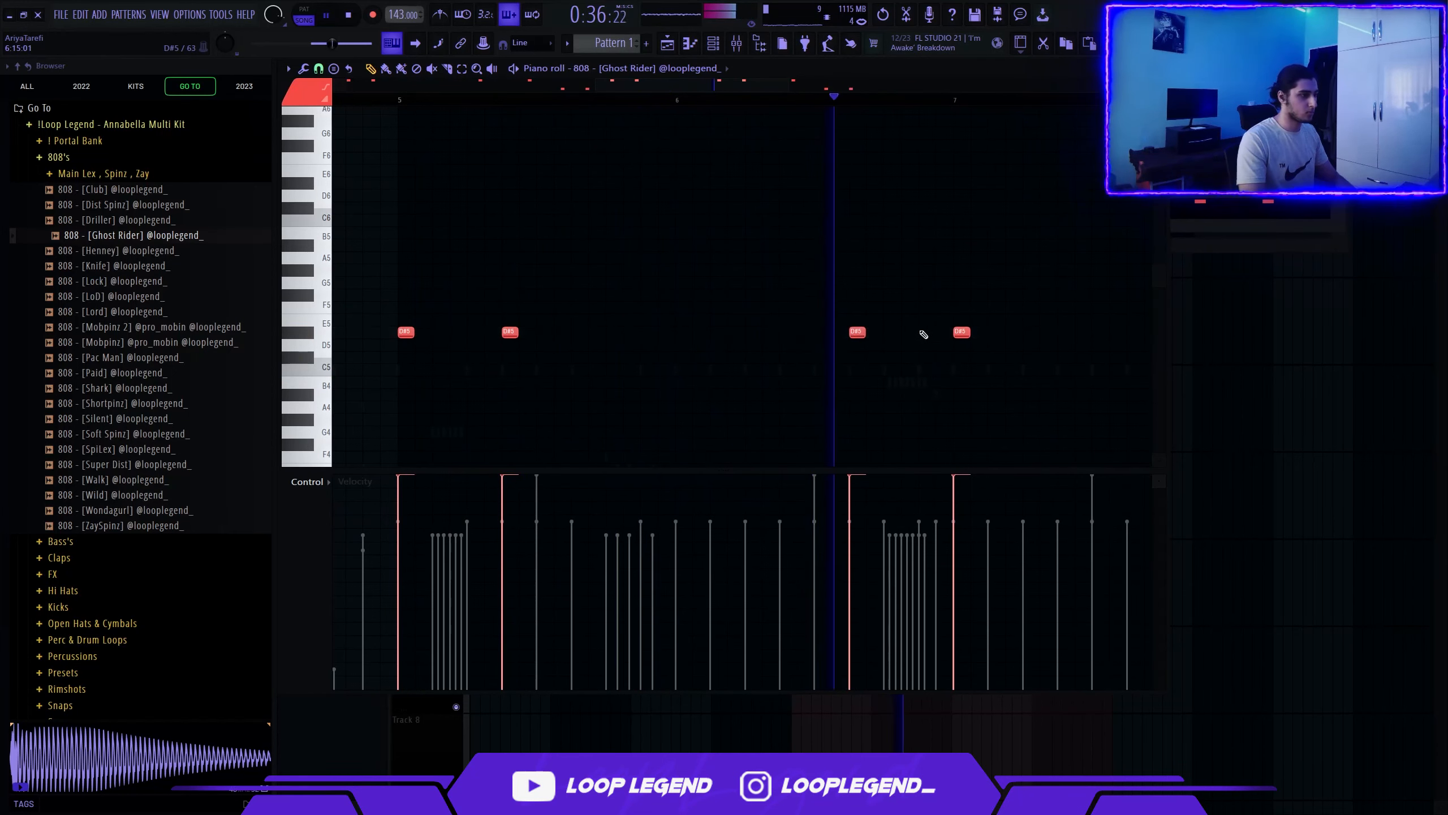
left_click(922, 332)
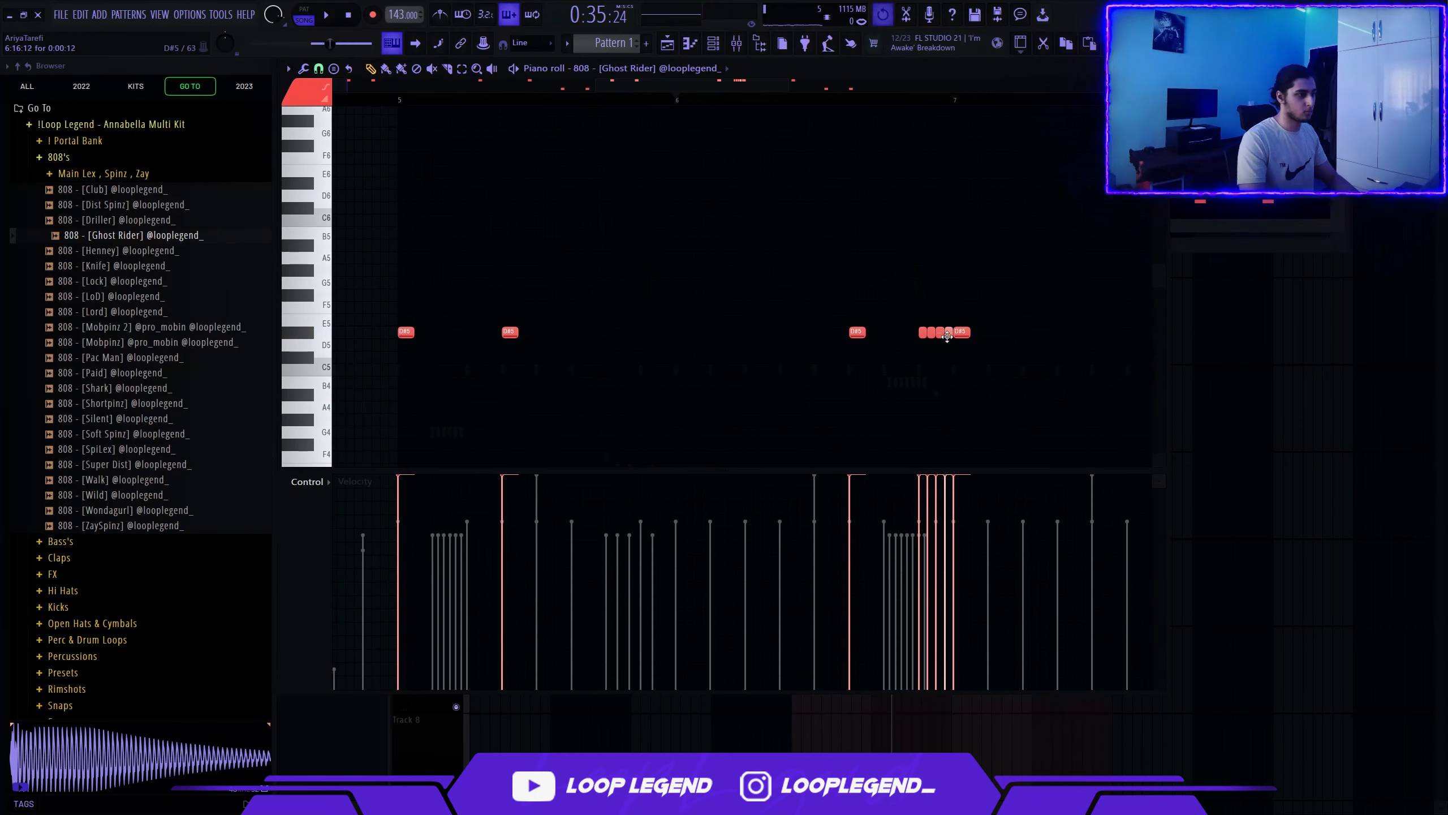
key("space")
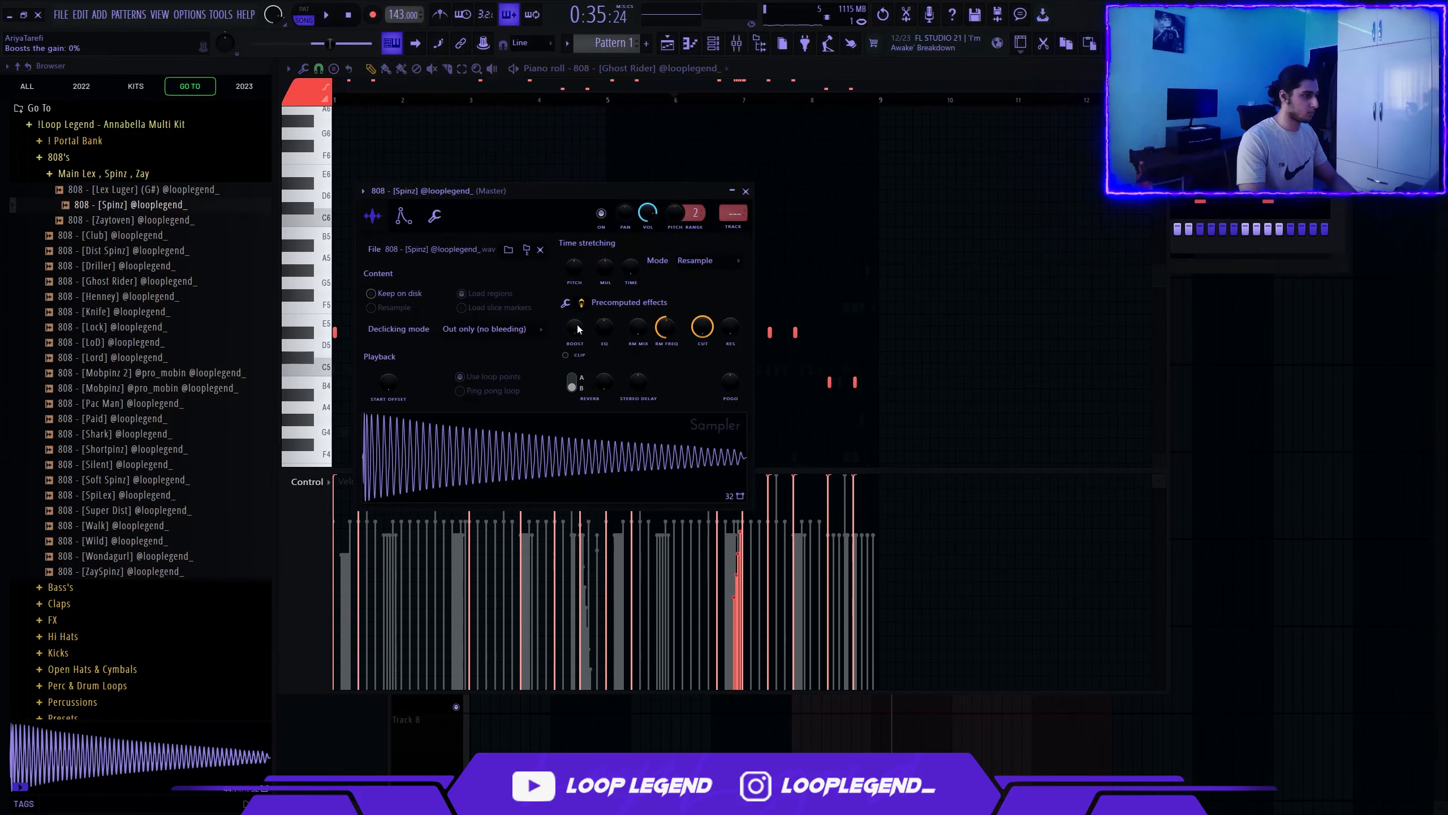
Increase the Spinz 808 sample's fade-out so its tail ends sooner
left_click(567, 303)
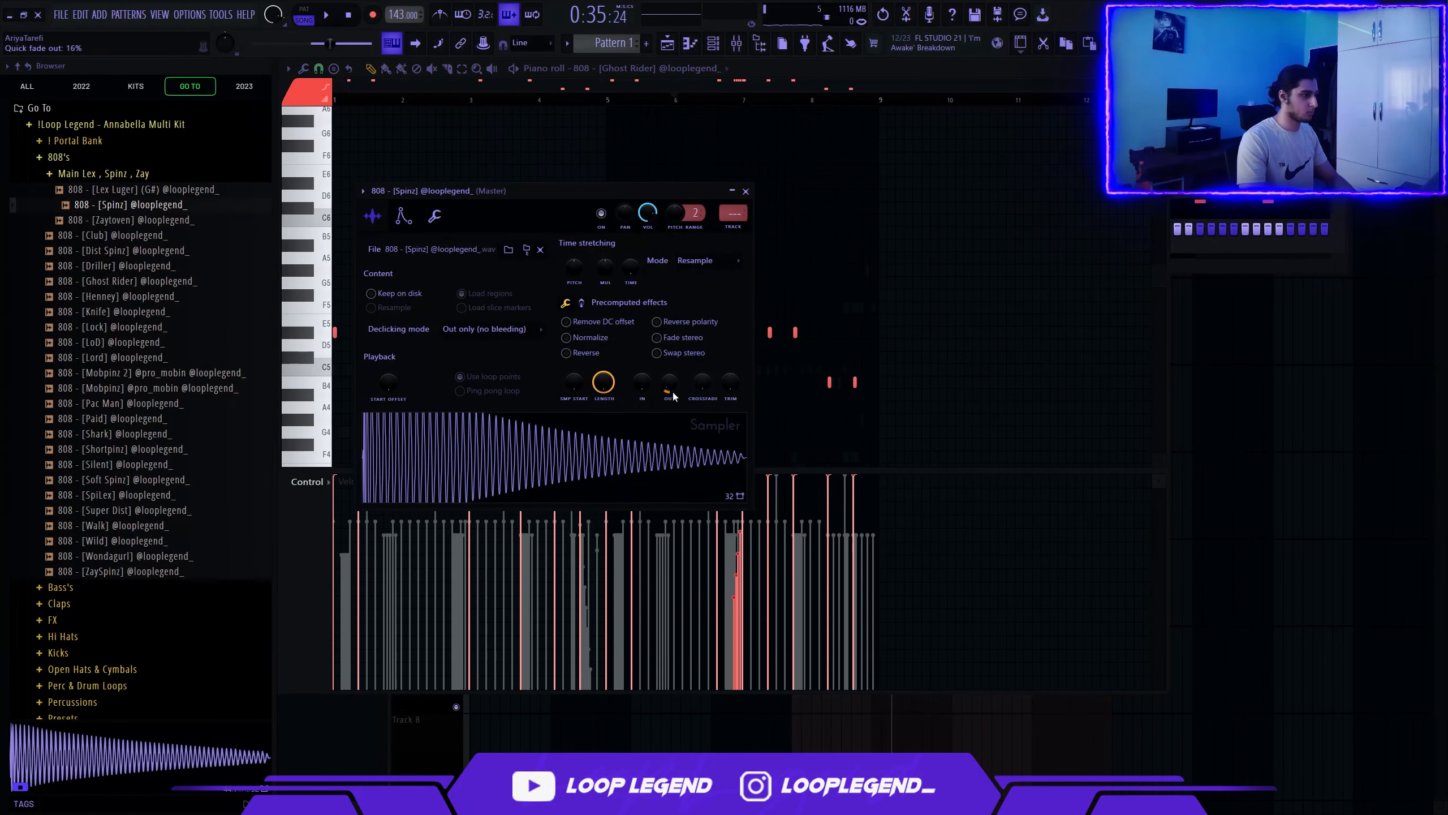
left_click_drag(673, 393, 667, 387)
key("F6")
Check the channel settings of the Spinz and Ghost Rider 808s
left_click(436, 229)
left_click(427, 230)
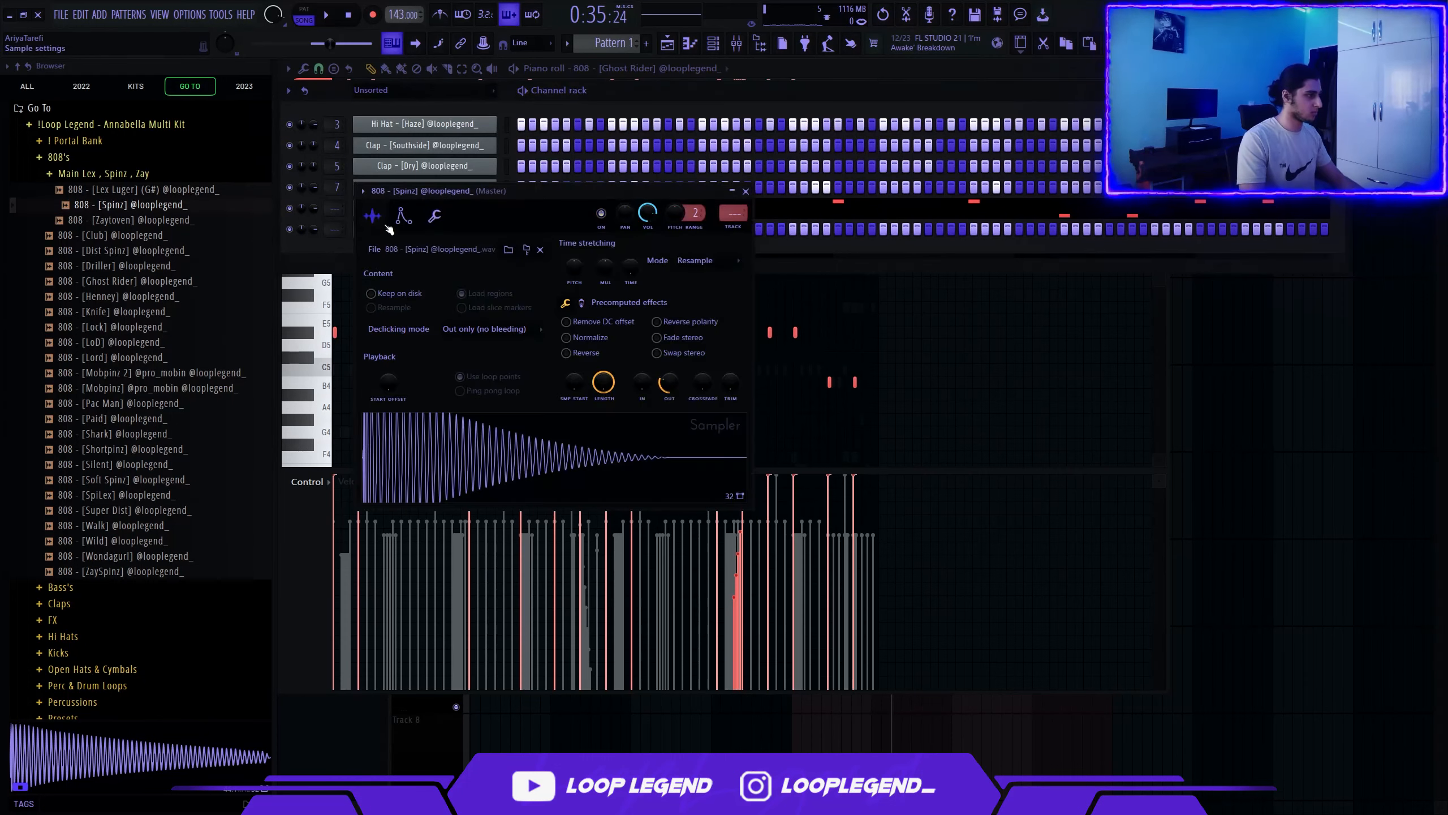
left_click(434, 216)
key("Escape")
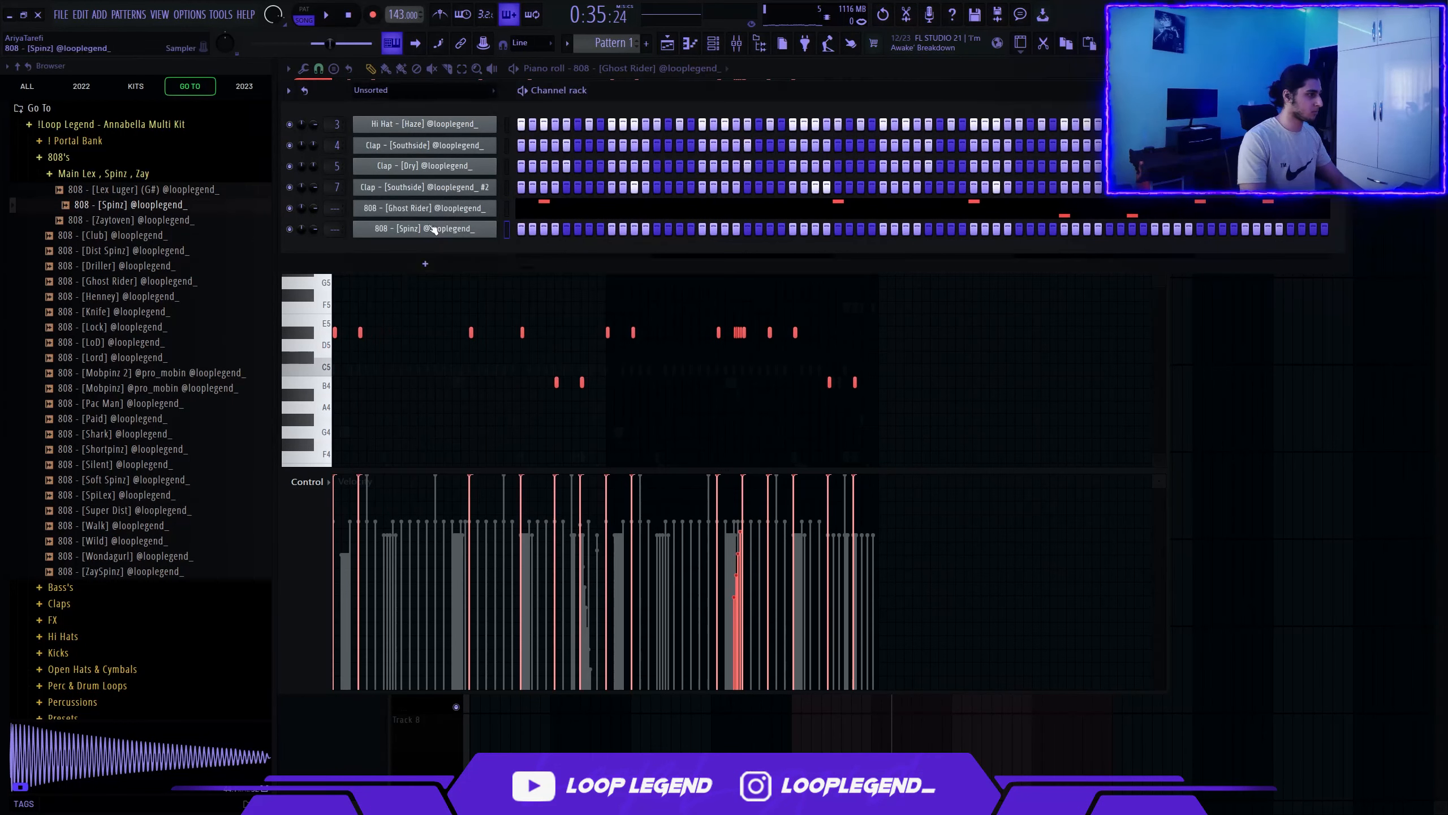
left_click(426, 211)
left_click(416, 199)
key("Escape")
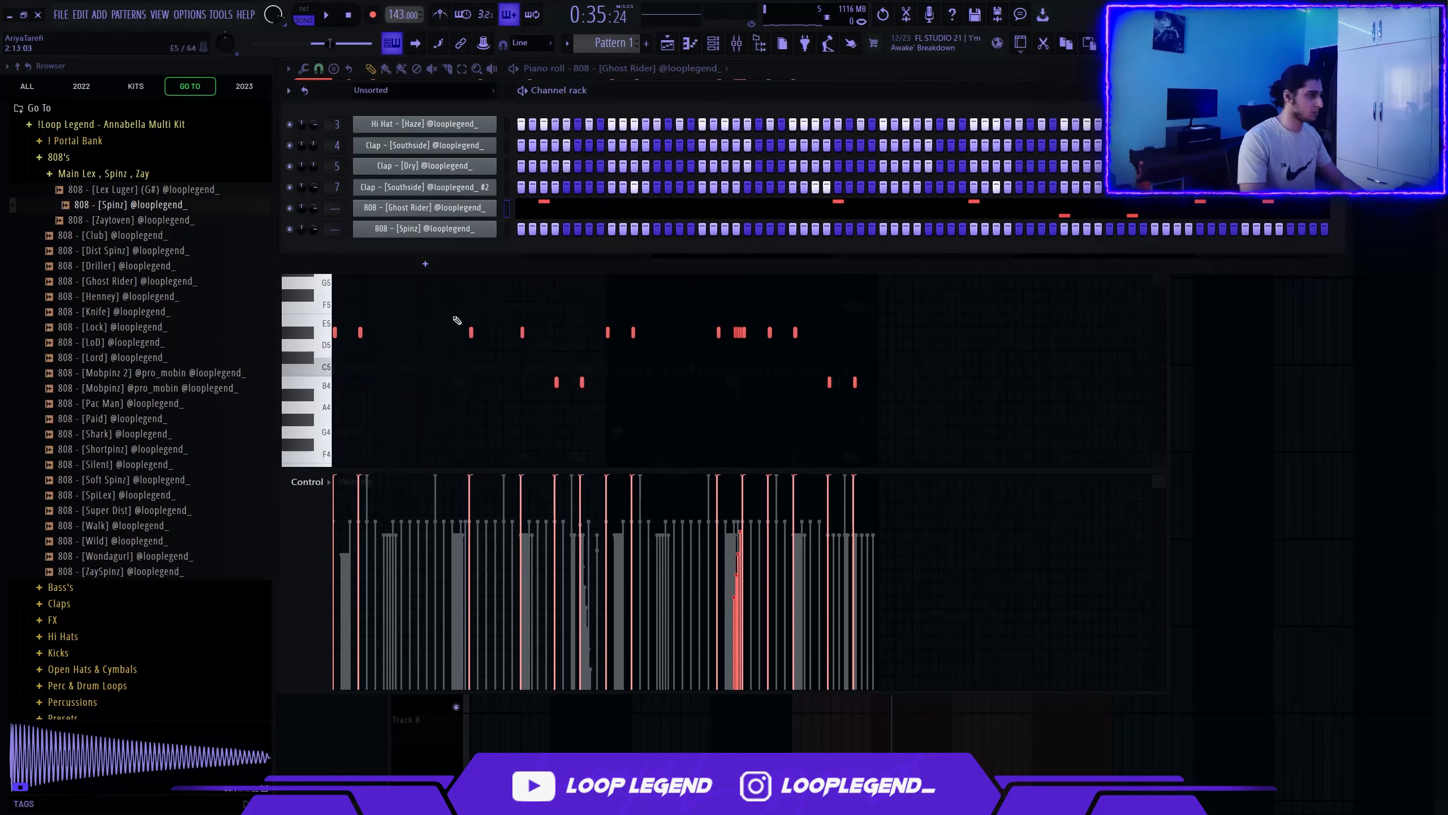
Fill in the Spinz 808 part around the Ghost Rider notes, with a B4 note and a fast three-note B4 roll in bar 8
key("F7")
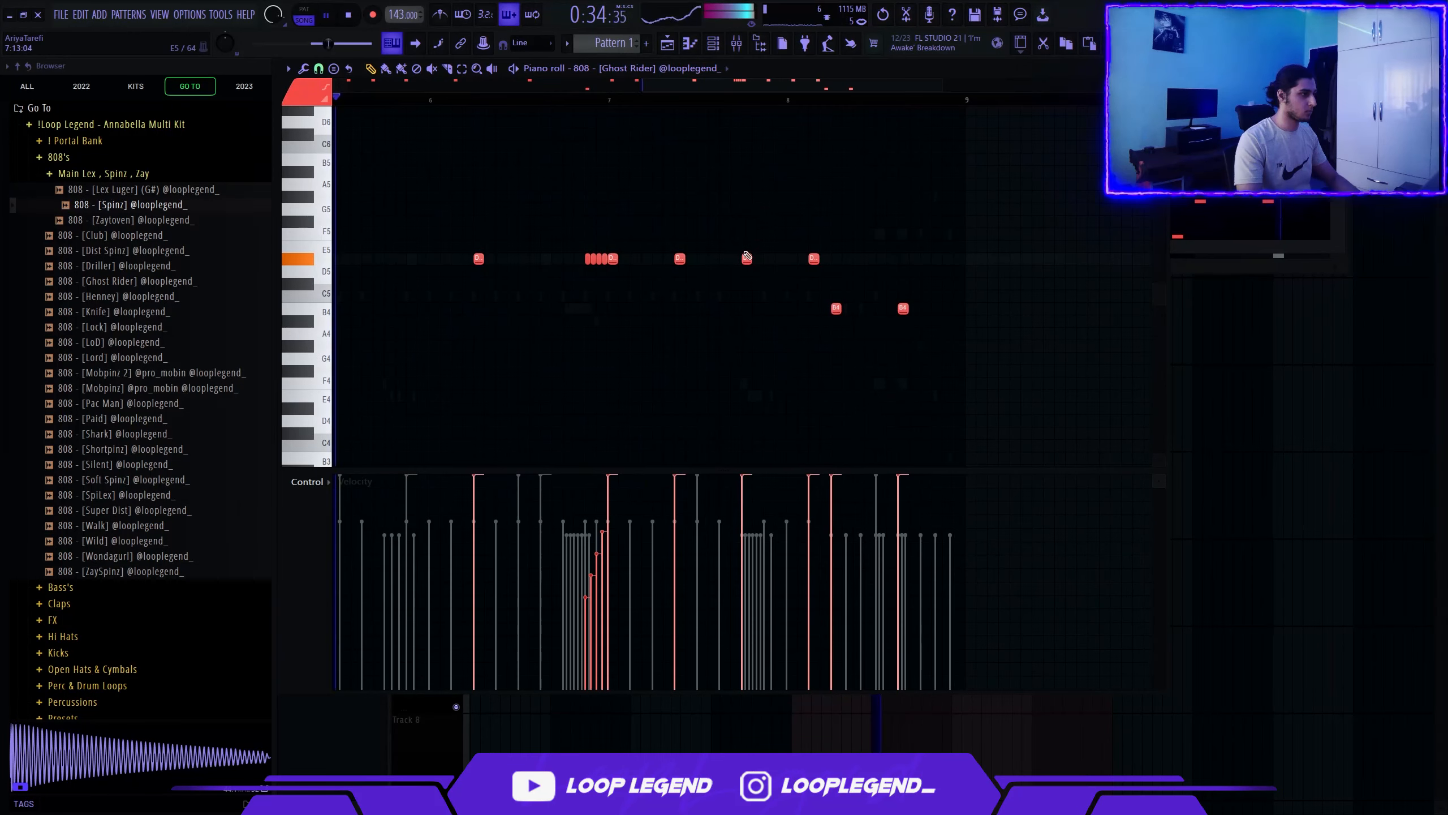
scroll(697, 71, "up", 1)
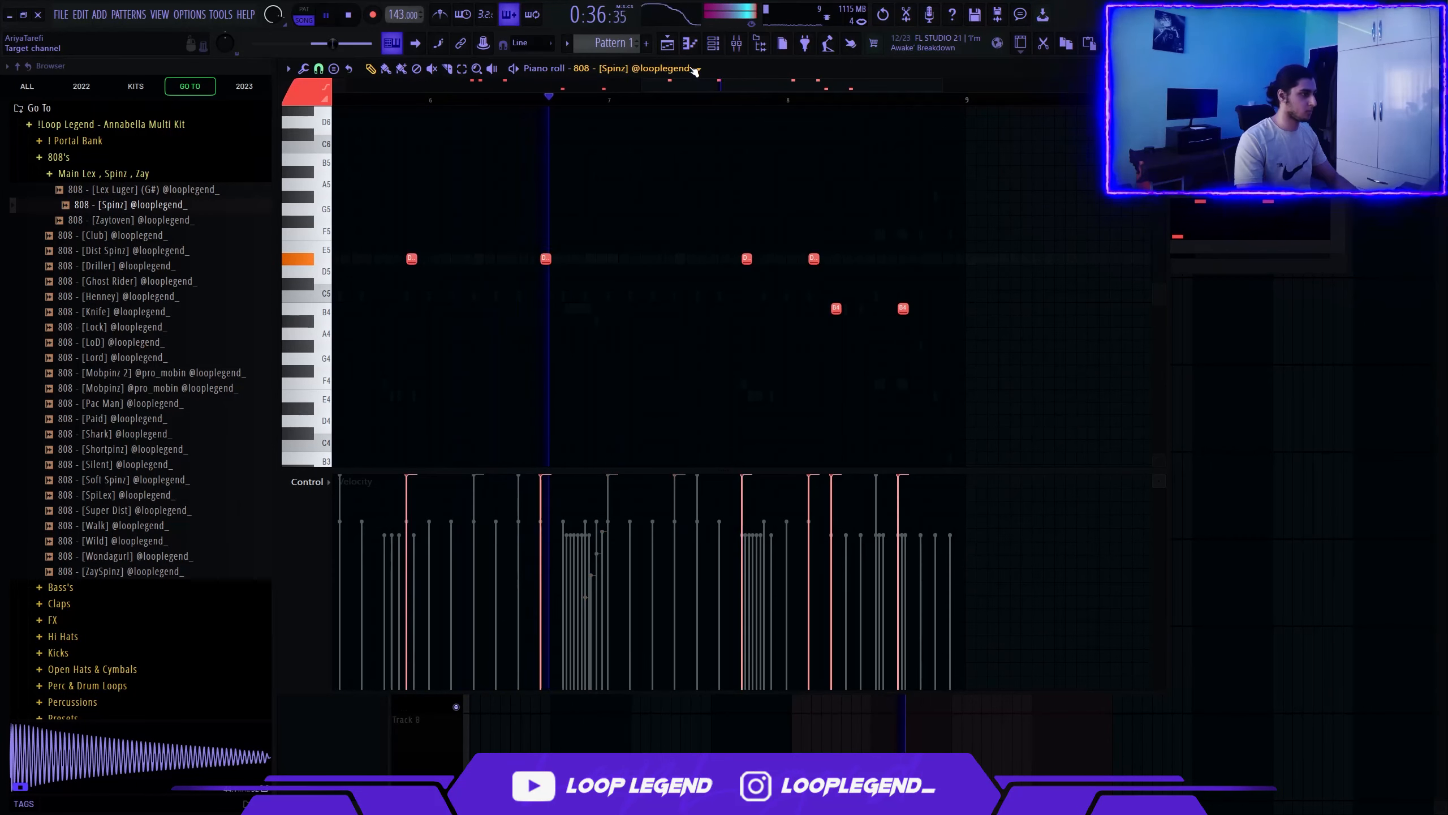
scroll(696, 71, "down", 1)
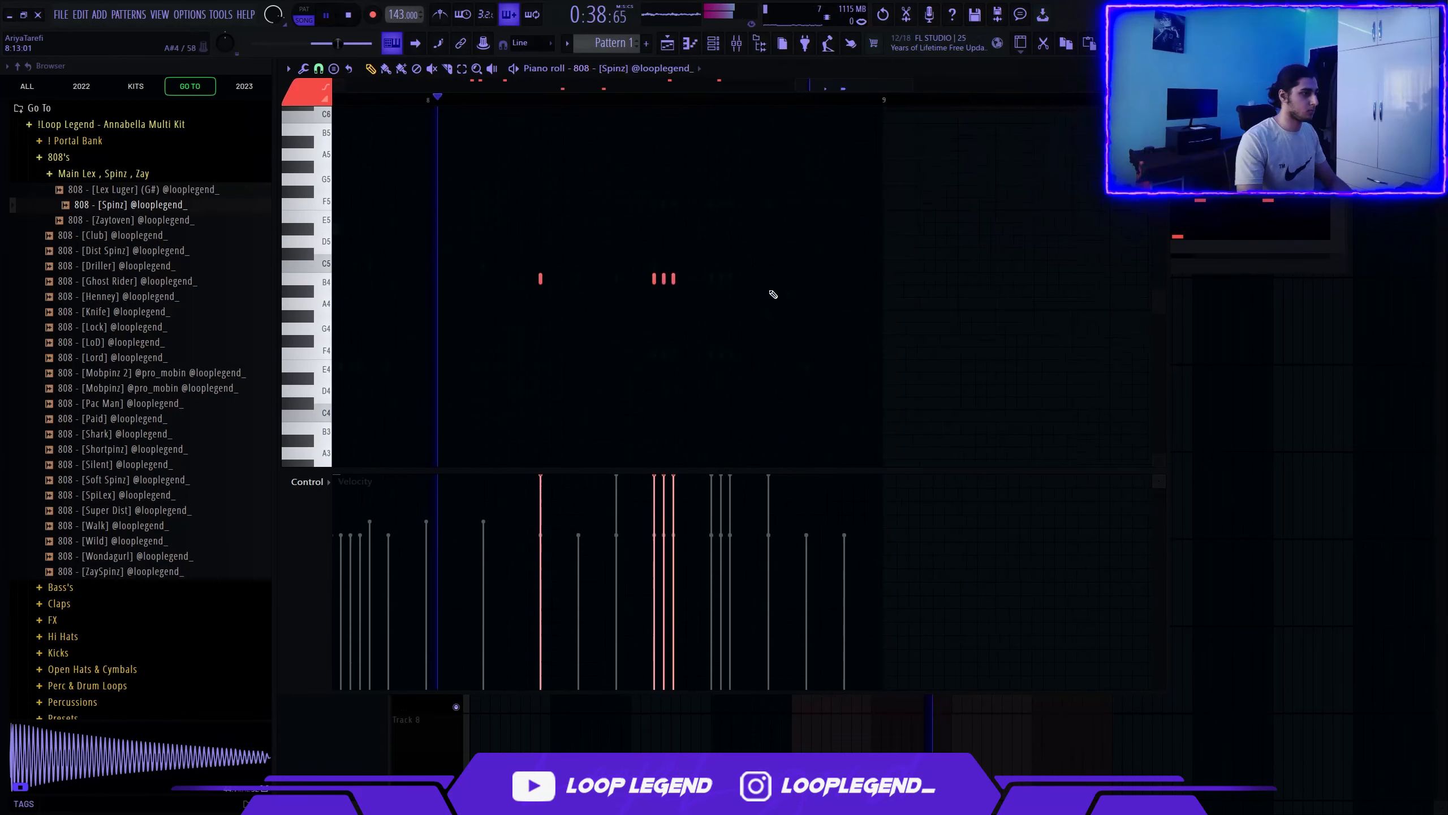
scroll(787, 295, "down", 3)
scroll(796, 294, "down", 4)
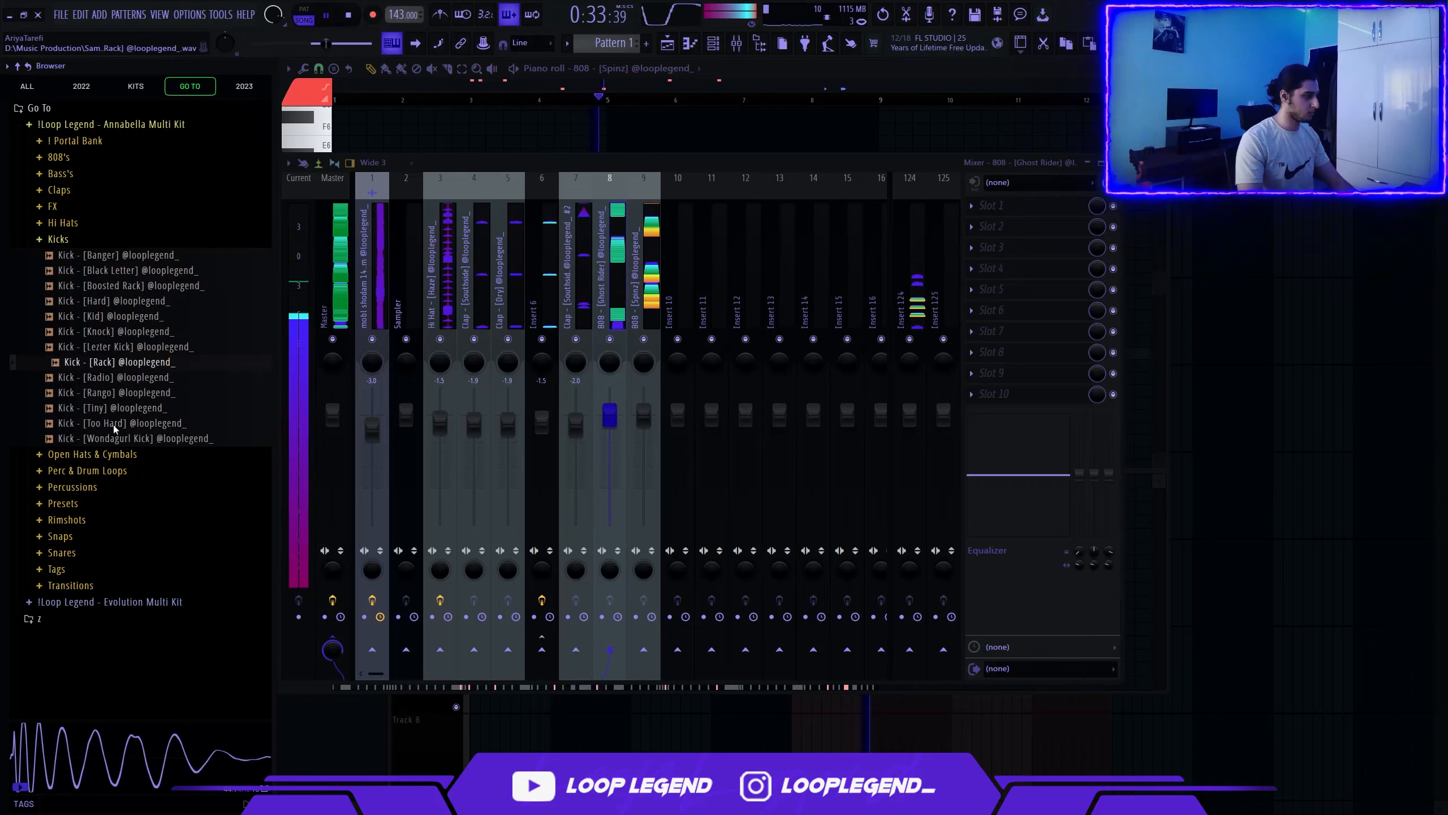
Load the Too Hard kick and copy the Ghost Rider 808's notes into its pattern
left_click(111, 426)
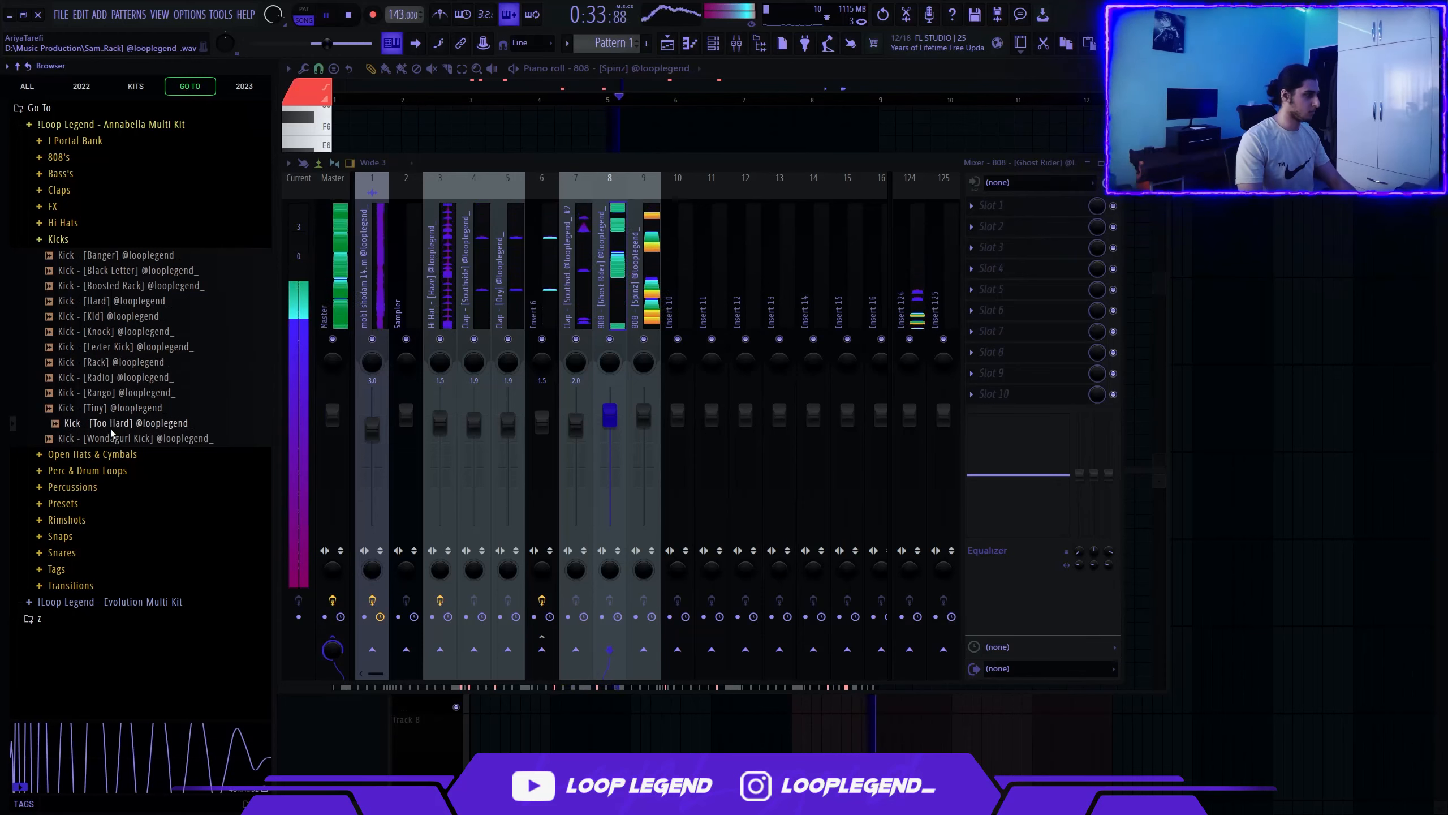
middle_click(111, 427)
key("F6")
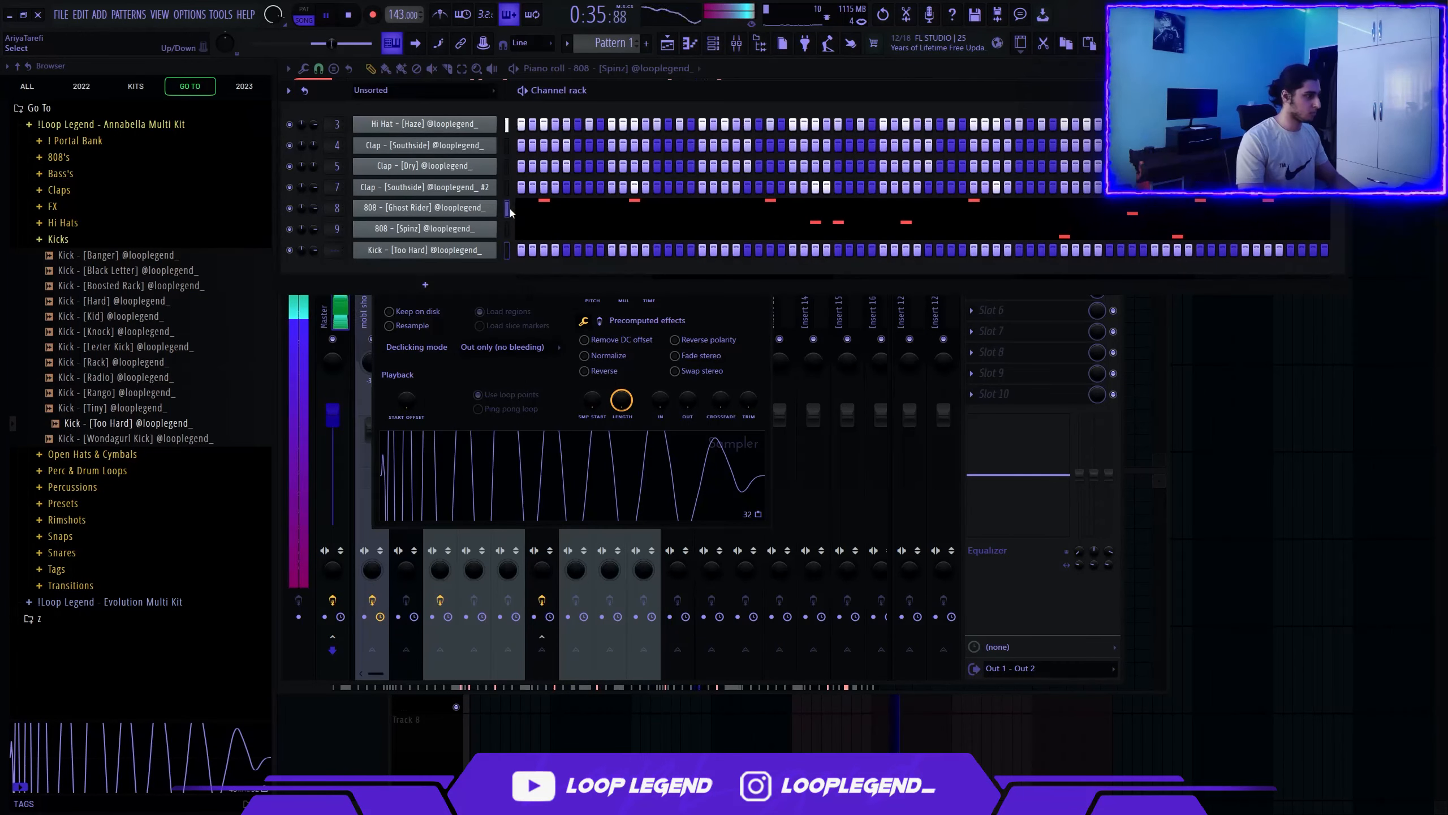
key("ctrl+c")
left_click(507, 251)
key("ctrl+v")
key("F7")
Thin out the kick pattern by deleting the closing notes of bar 8 and the fast D#5 roll before bar 7
scroll(847, 348, "up", 3)
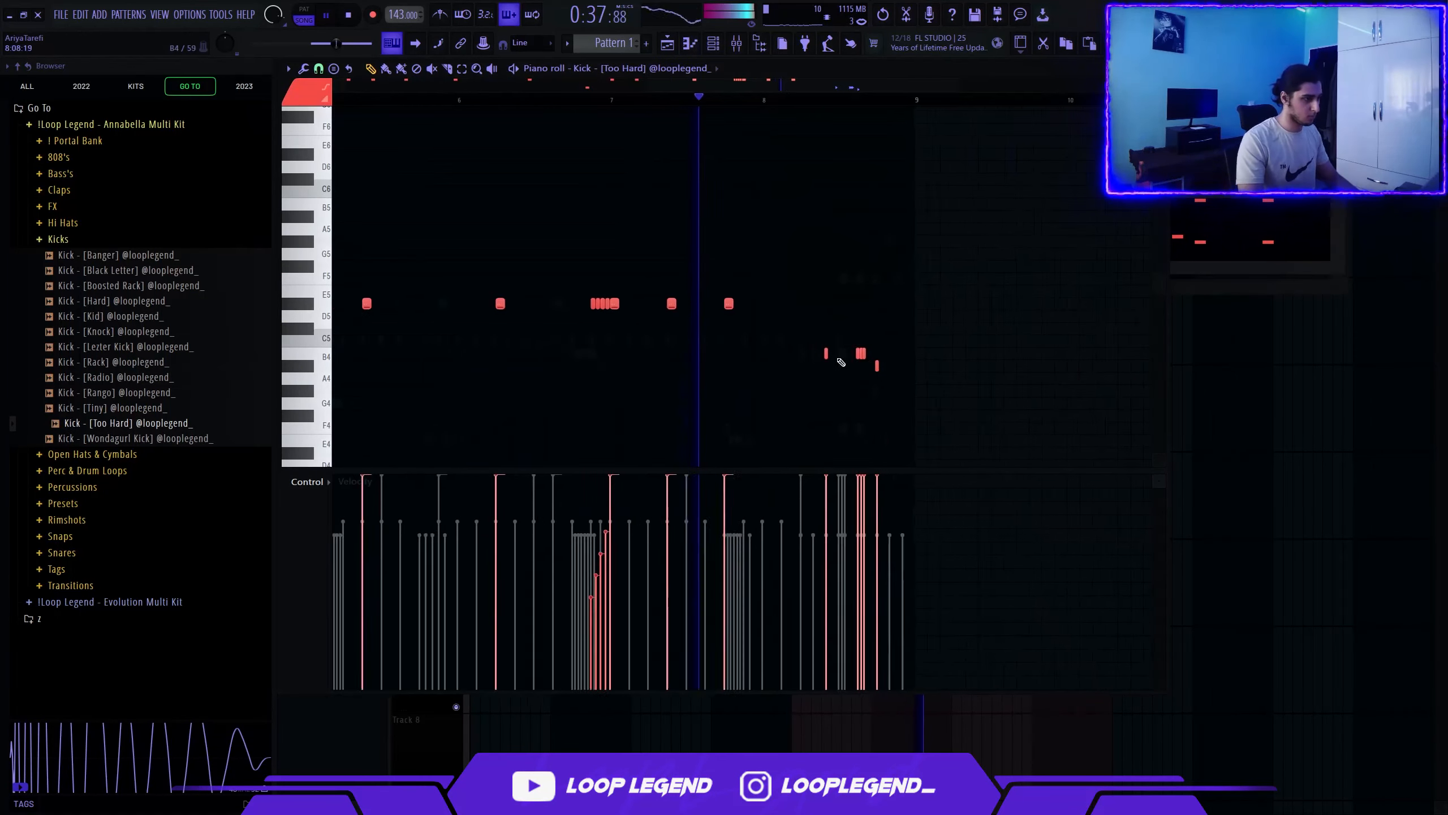
scroll(834, 360, "up", 2)
left_click_drag(846, 368, 871, 398)
key("Delete")
key("Delete")
scroll(826, 382, "down", 2)
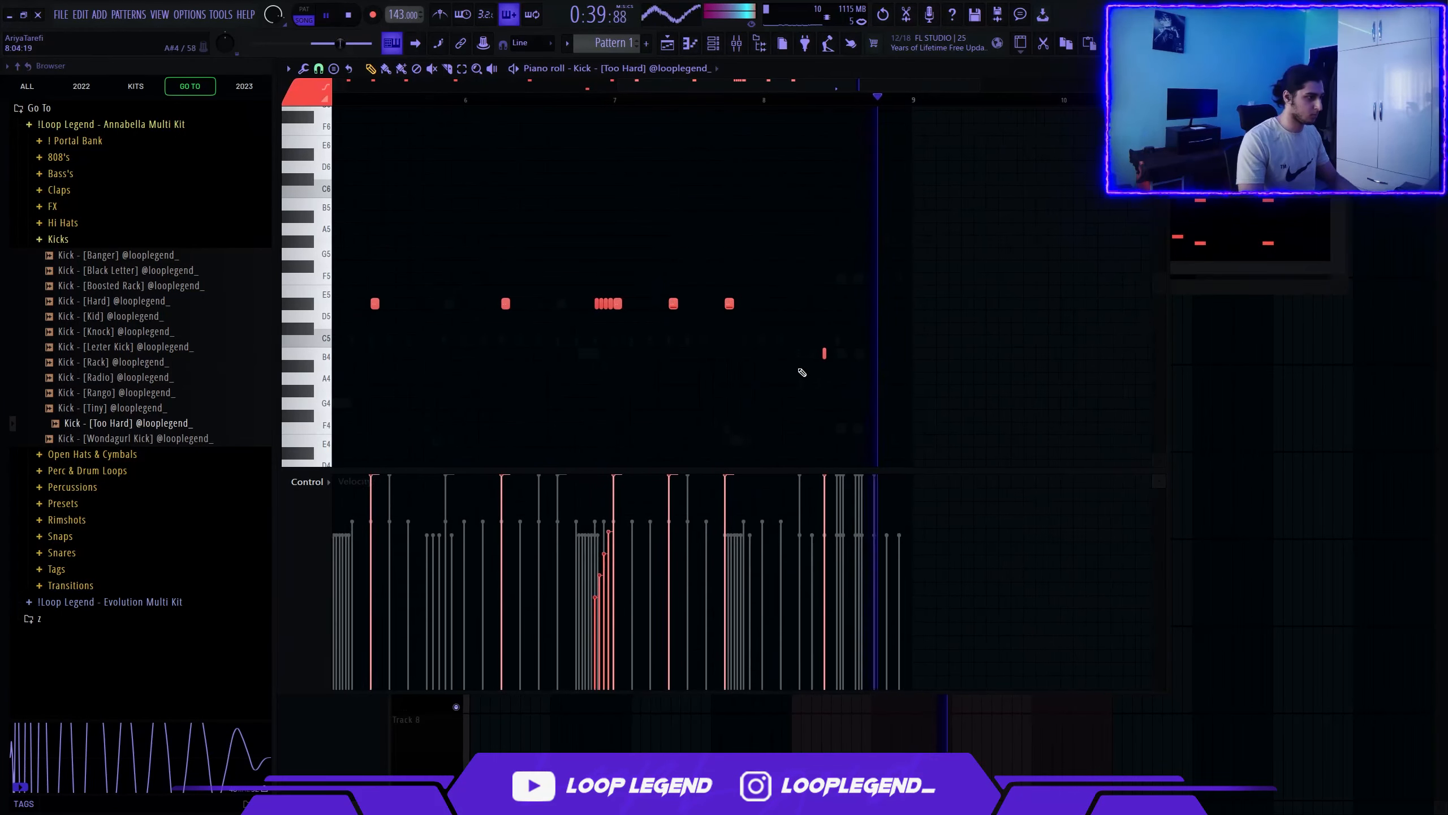
scroll(656, 320, "up", 1)
right_click(587, 306)
scroll(596, 335, "down", 3)
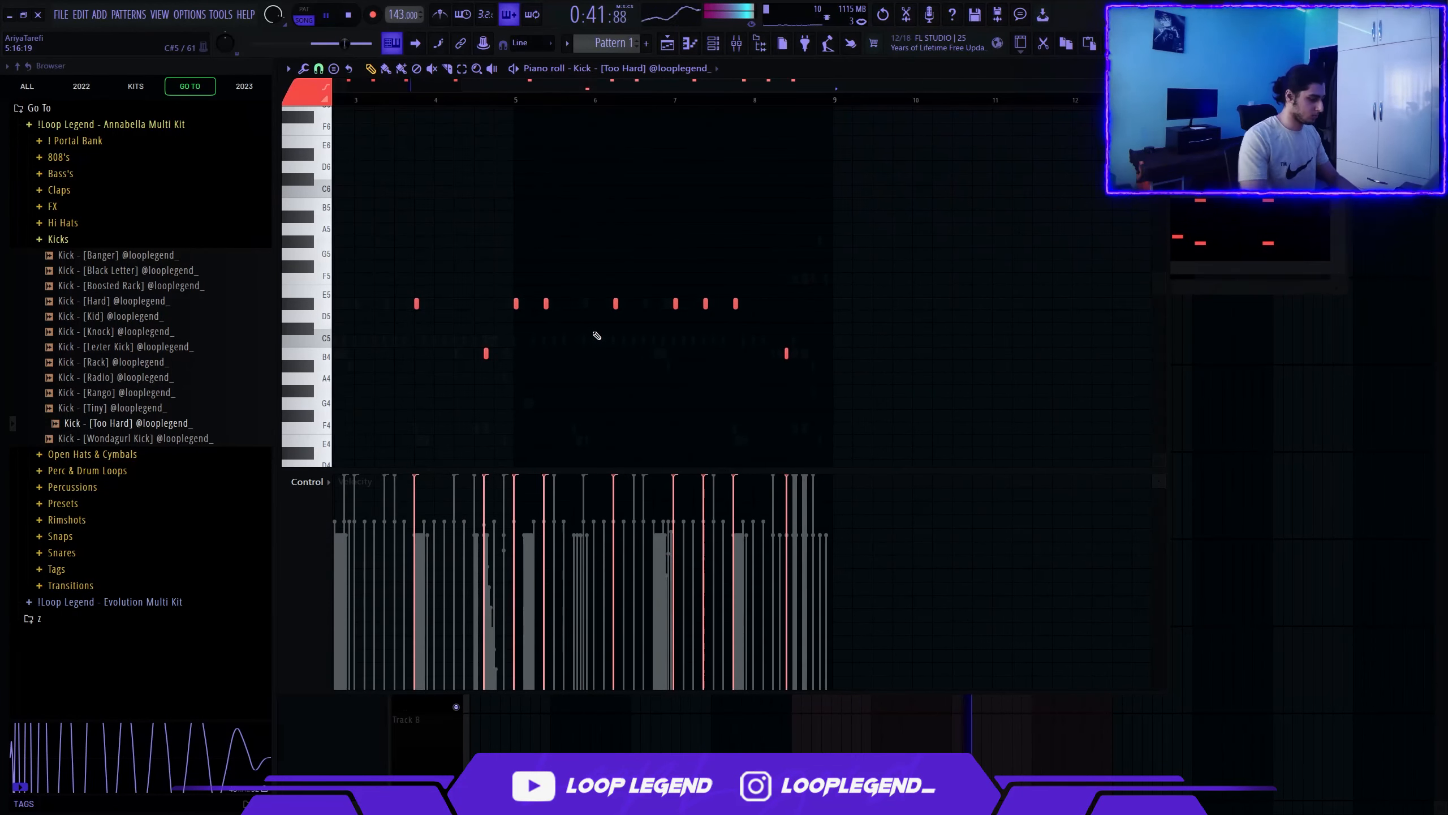
Check the Too Hard kick's channel in the channel rack and its mixer track
key("F6")
key("F9")
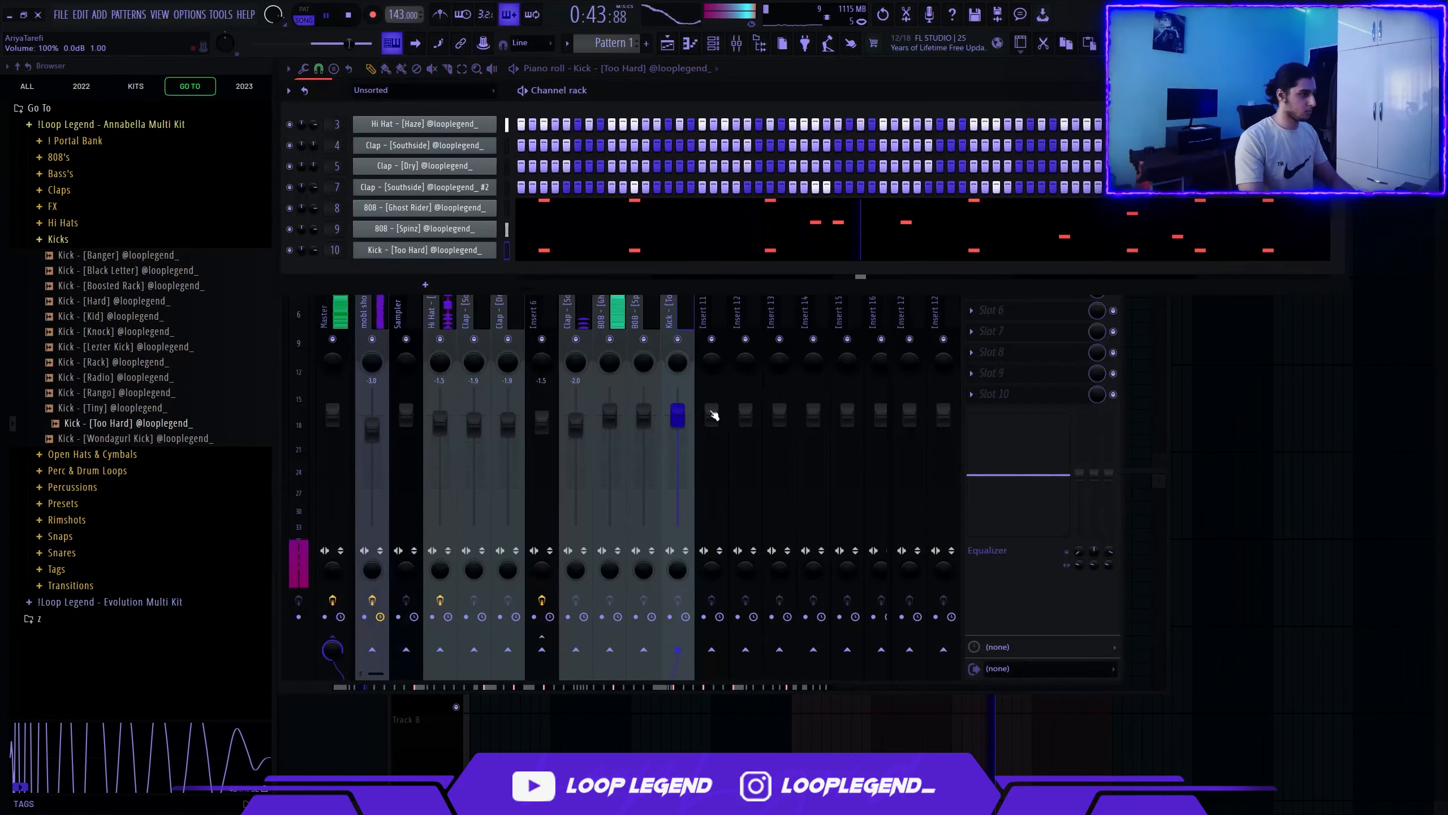
key("F6")
scroll(686, 419, "down", 3)
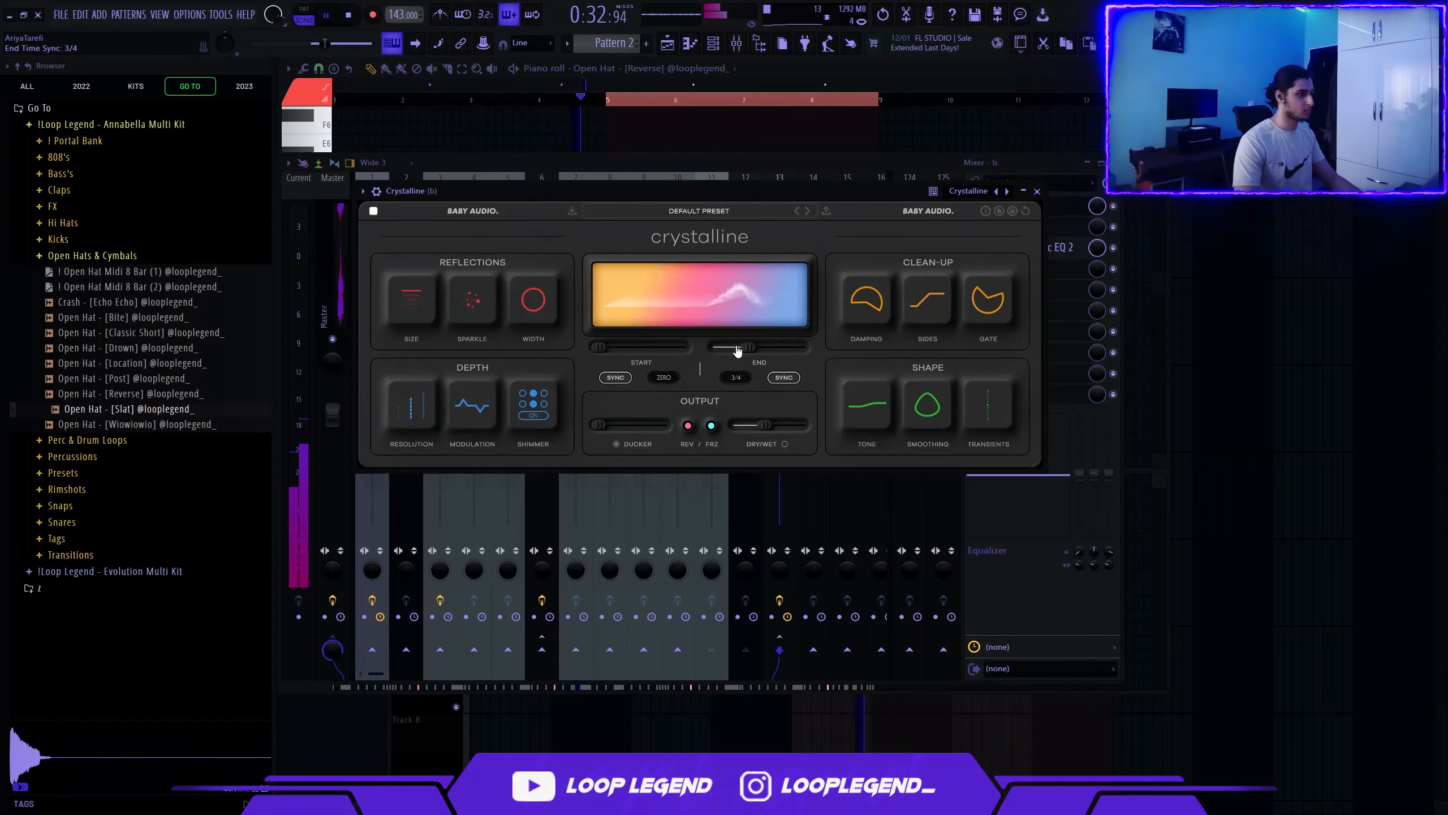
Close the Crystalline reverb, check the Slat open hat's mixer track and bring up the playlist arrangement
right_click(780, 339)
left_click(744, 285)
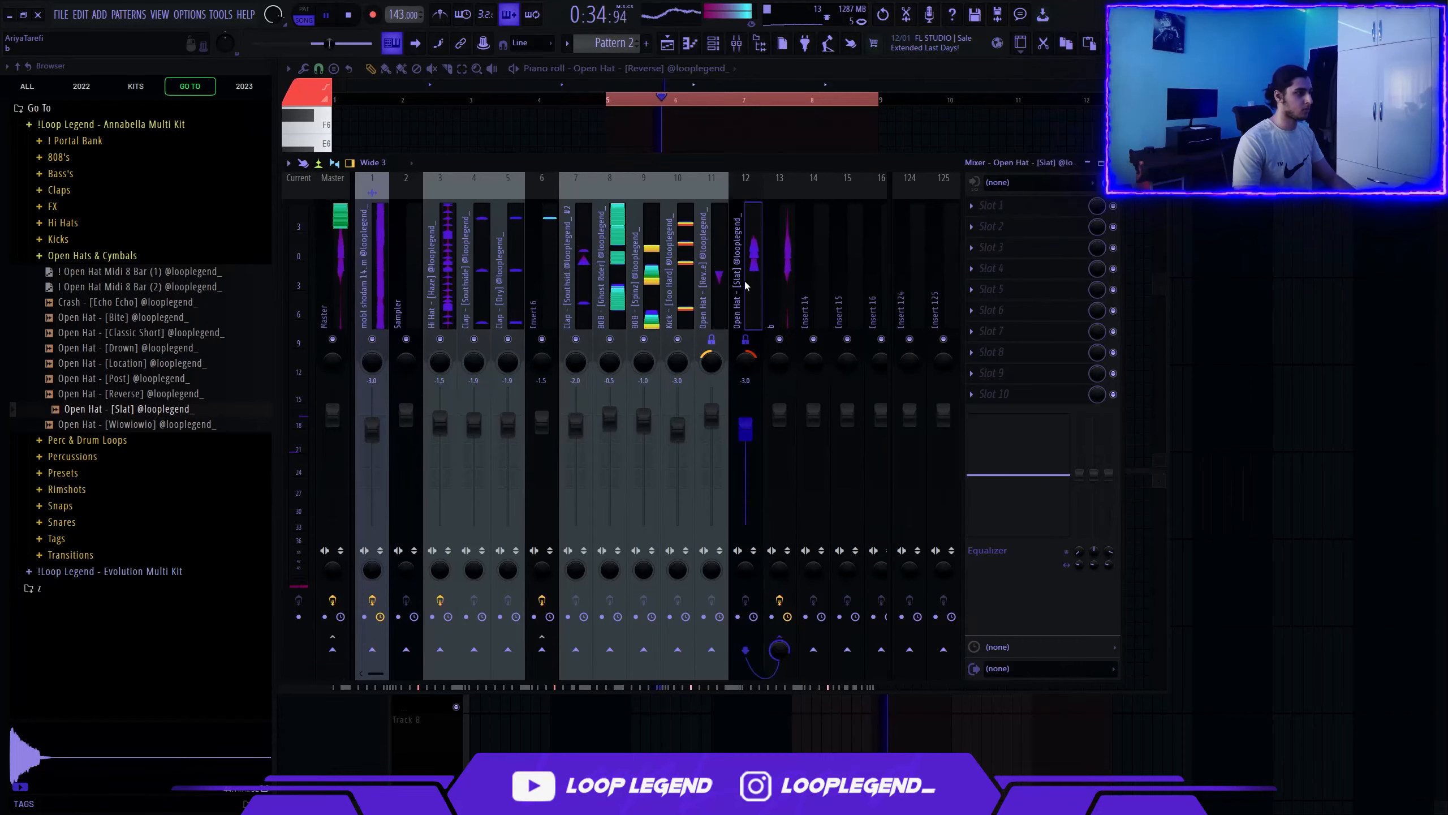
key("F9")
key("F7")
key("F12")
left_click(672, 45)
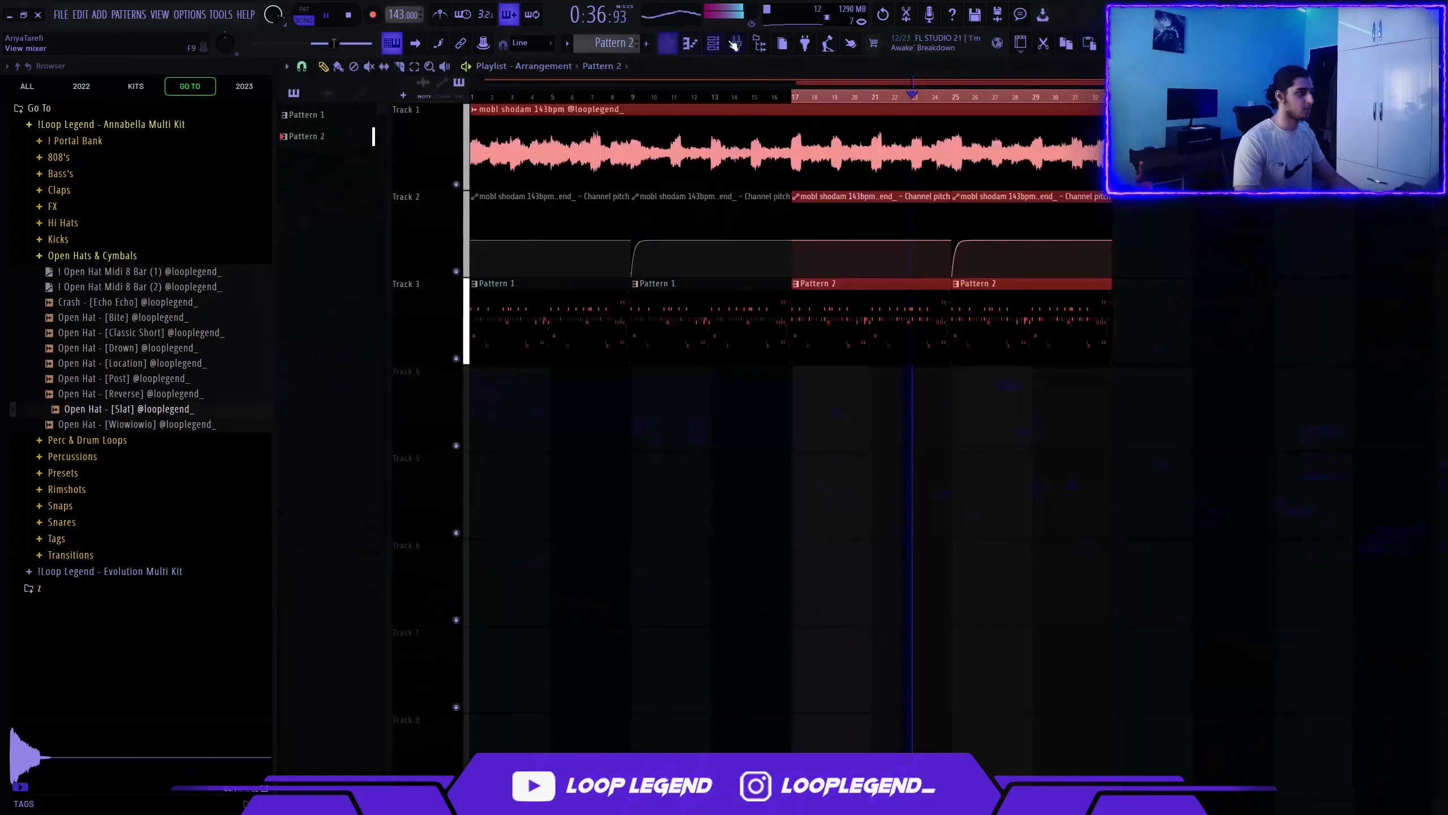
Add Fruity Limiter before the soft clipper on the master, apply the 01 master preset and raise its gain to about 1.9 dB
left_click(736, 44)
left_click(776, 279)
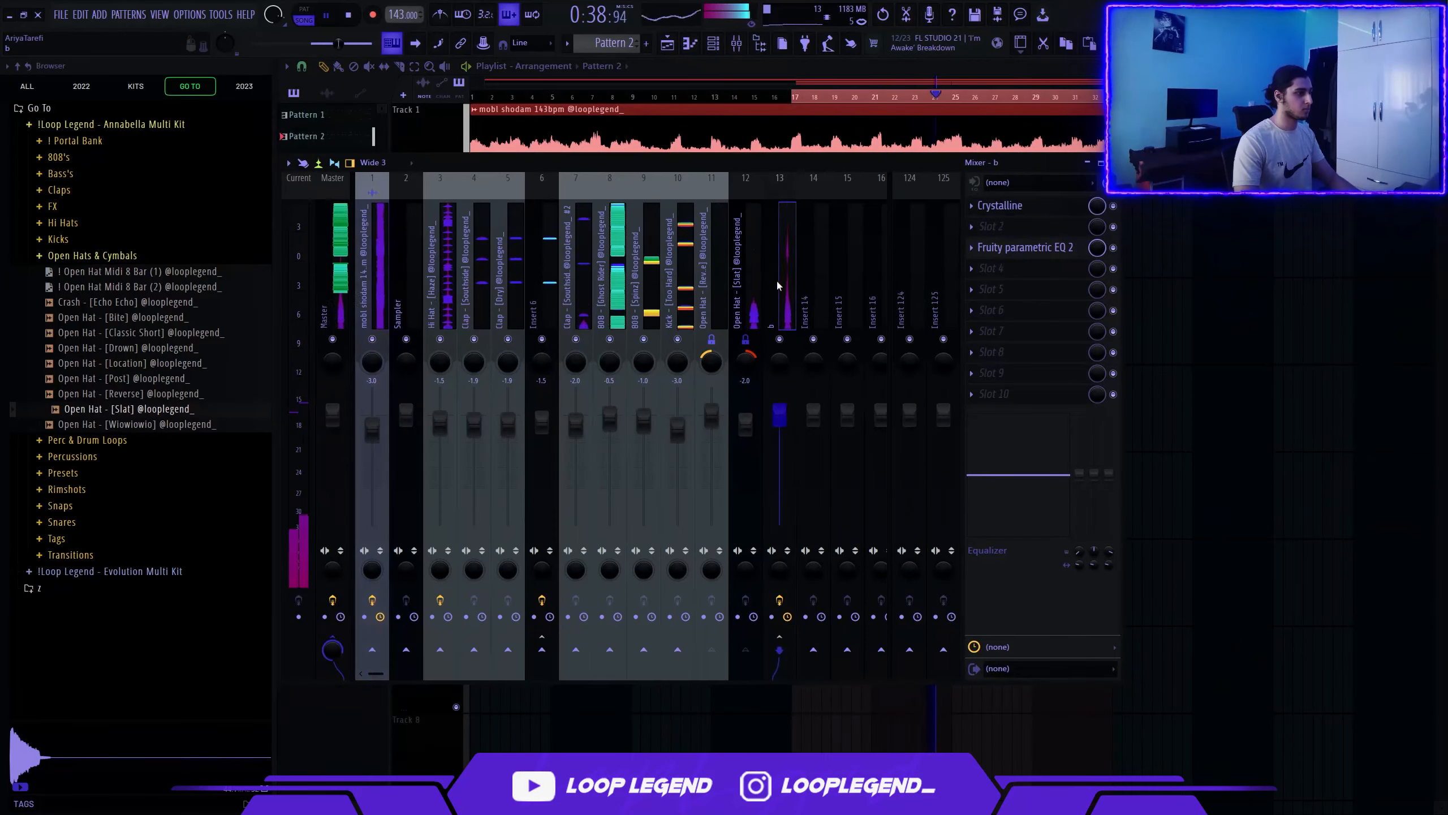
left_click(333, 274)
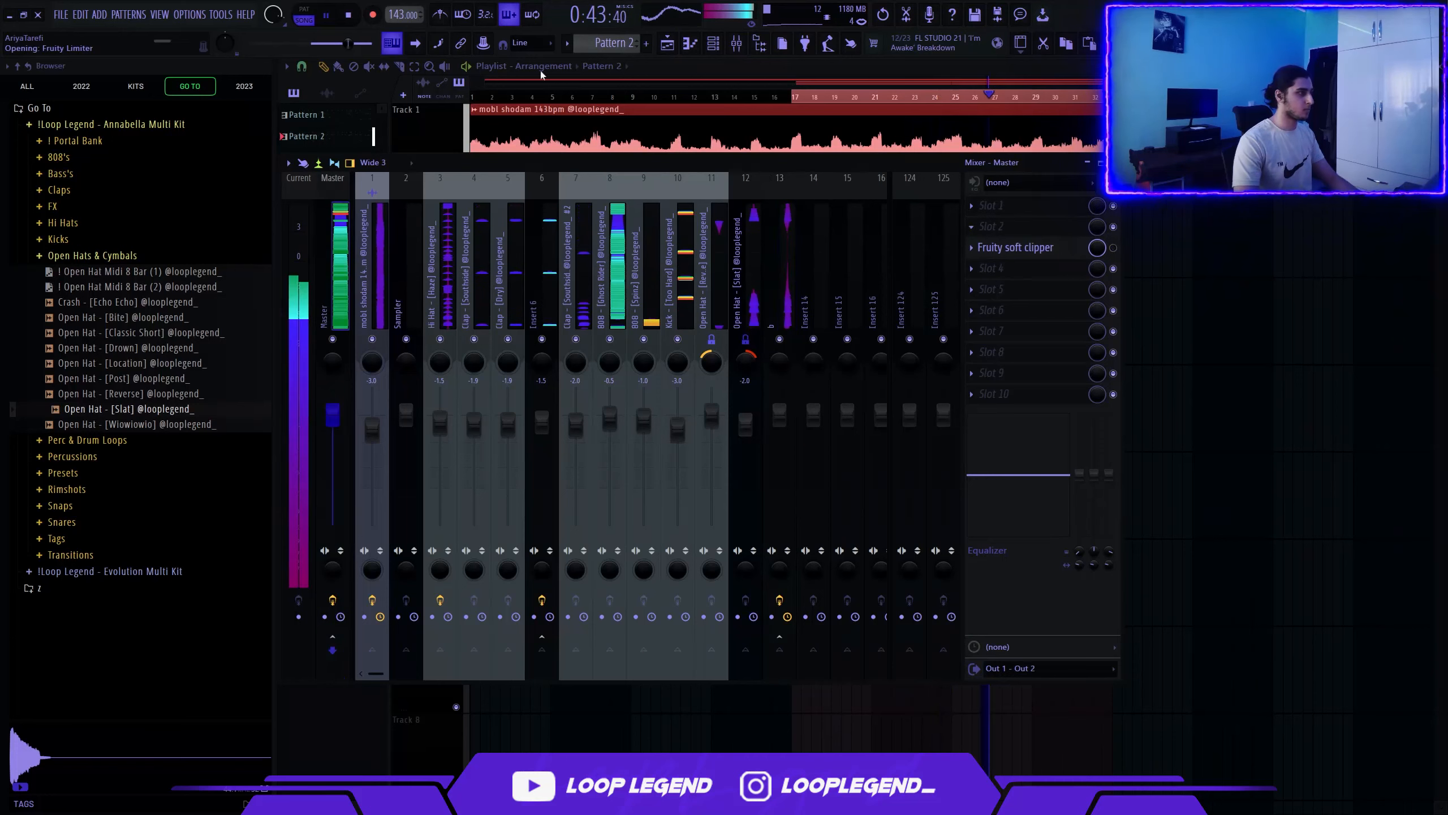
left_click(1006, 225)
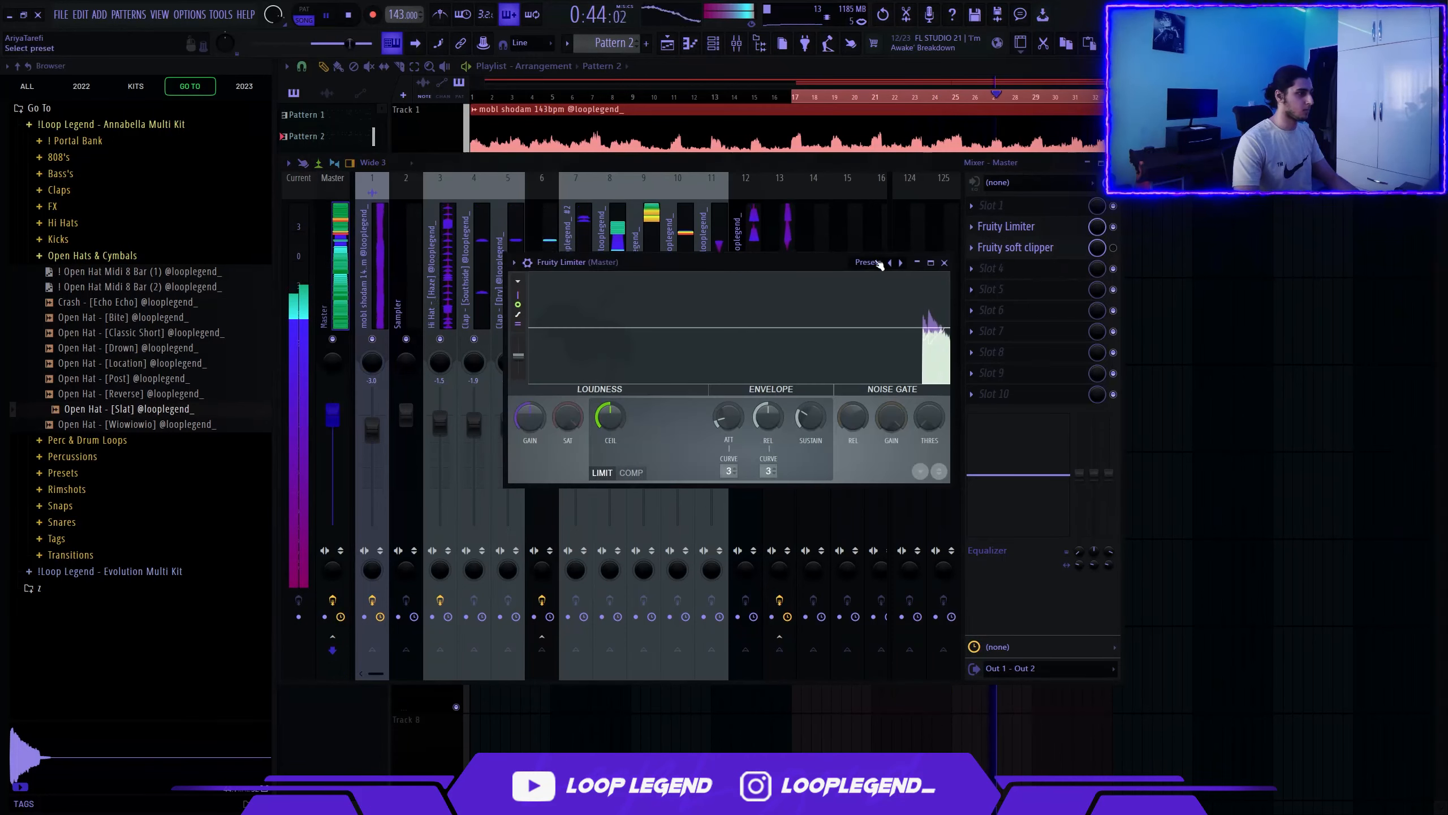
left_click(900, 263)
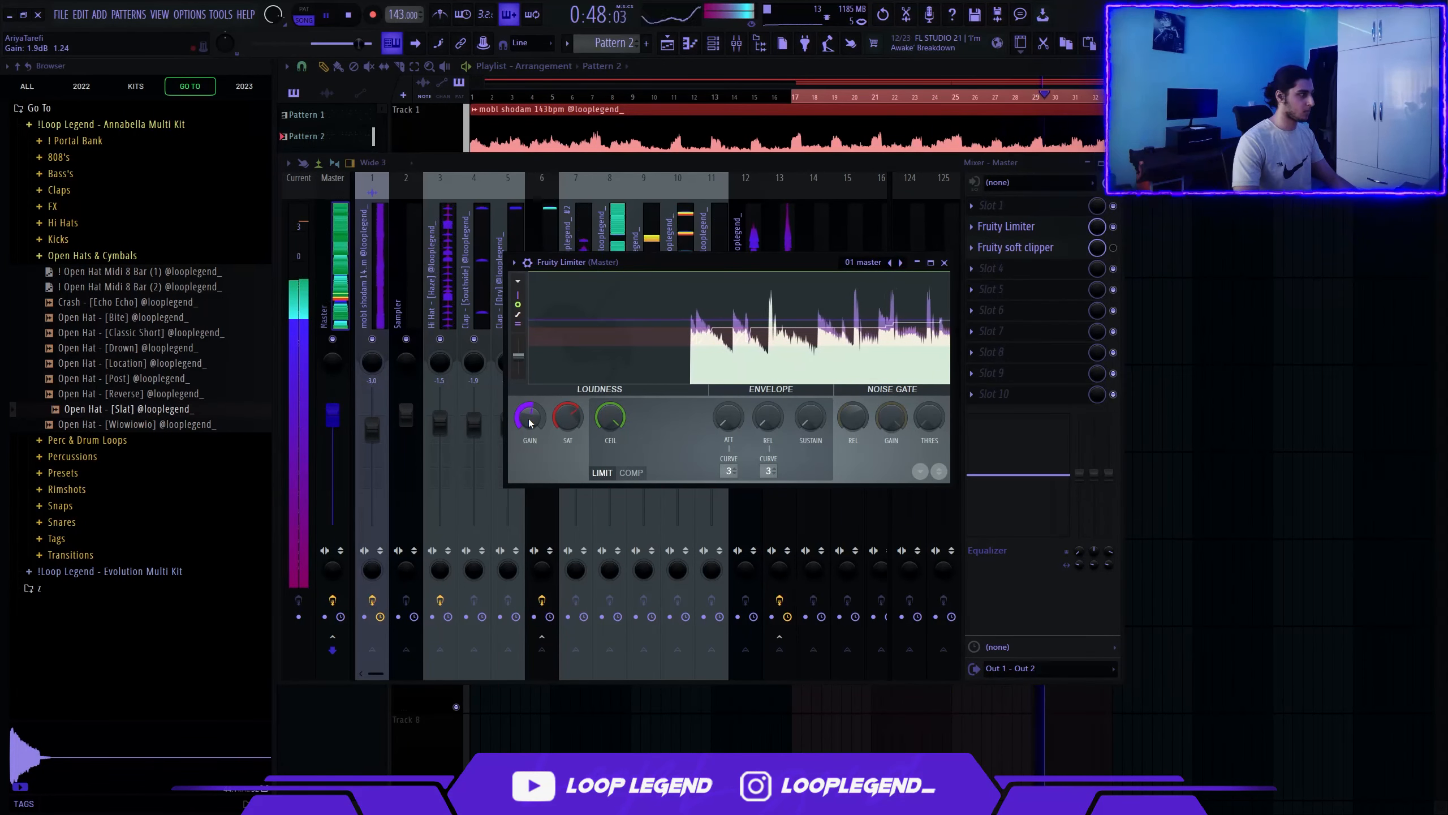
left_click_drag(530, 417, 530, 403)
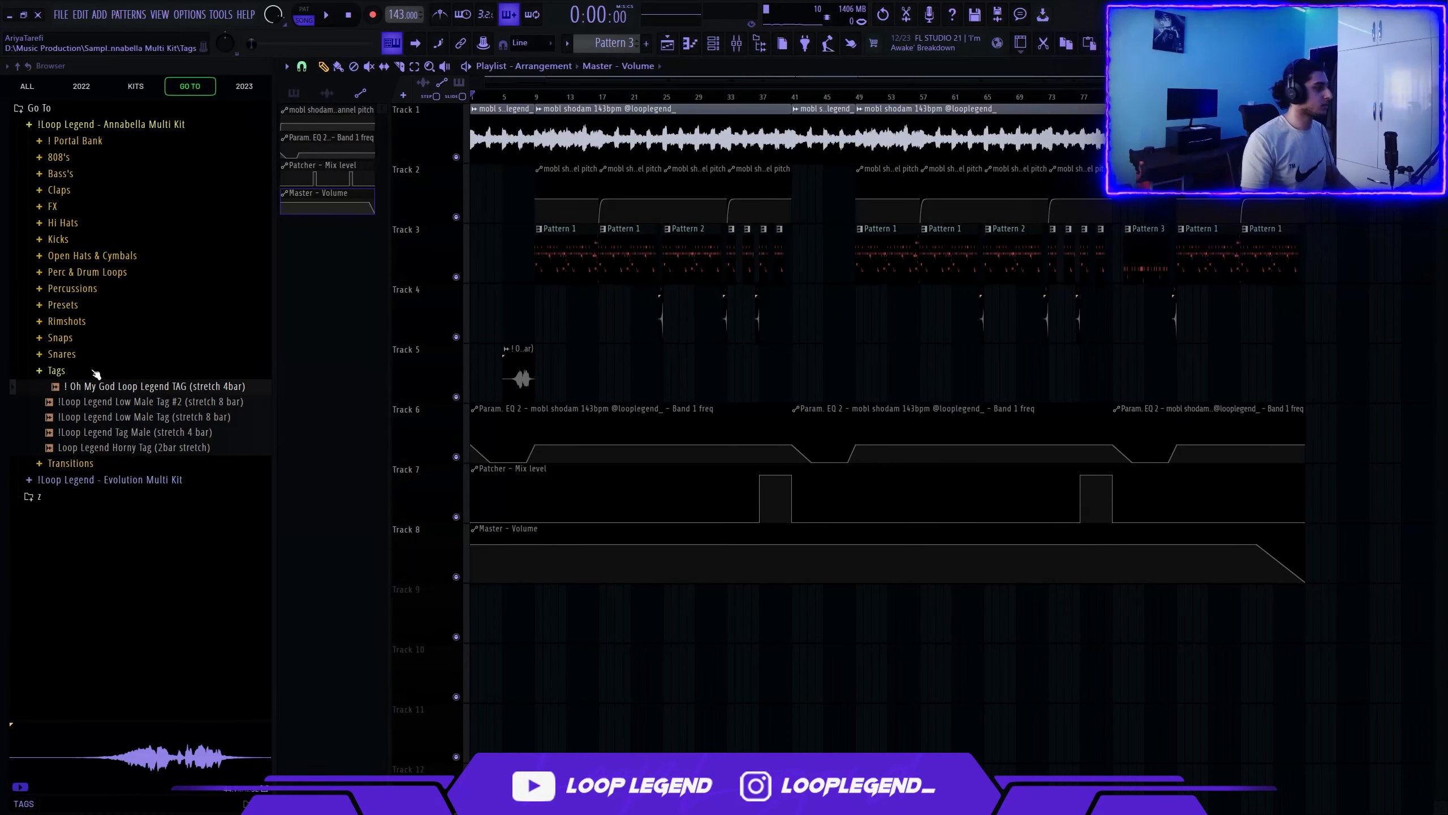
Collapse the Tags folder and review the melody loop's Fruity parametric EQ 2 and ValhallaVintageVerb effects in the mixer
left_click(72, 368)
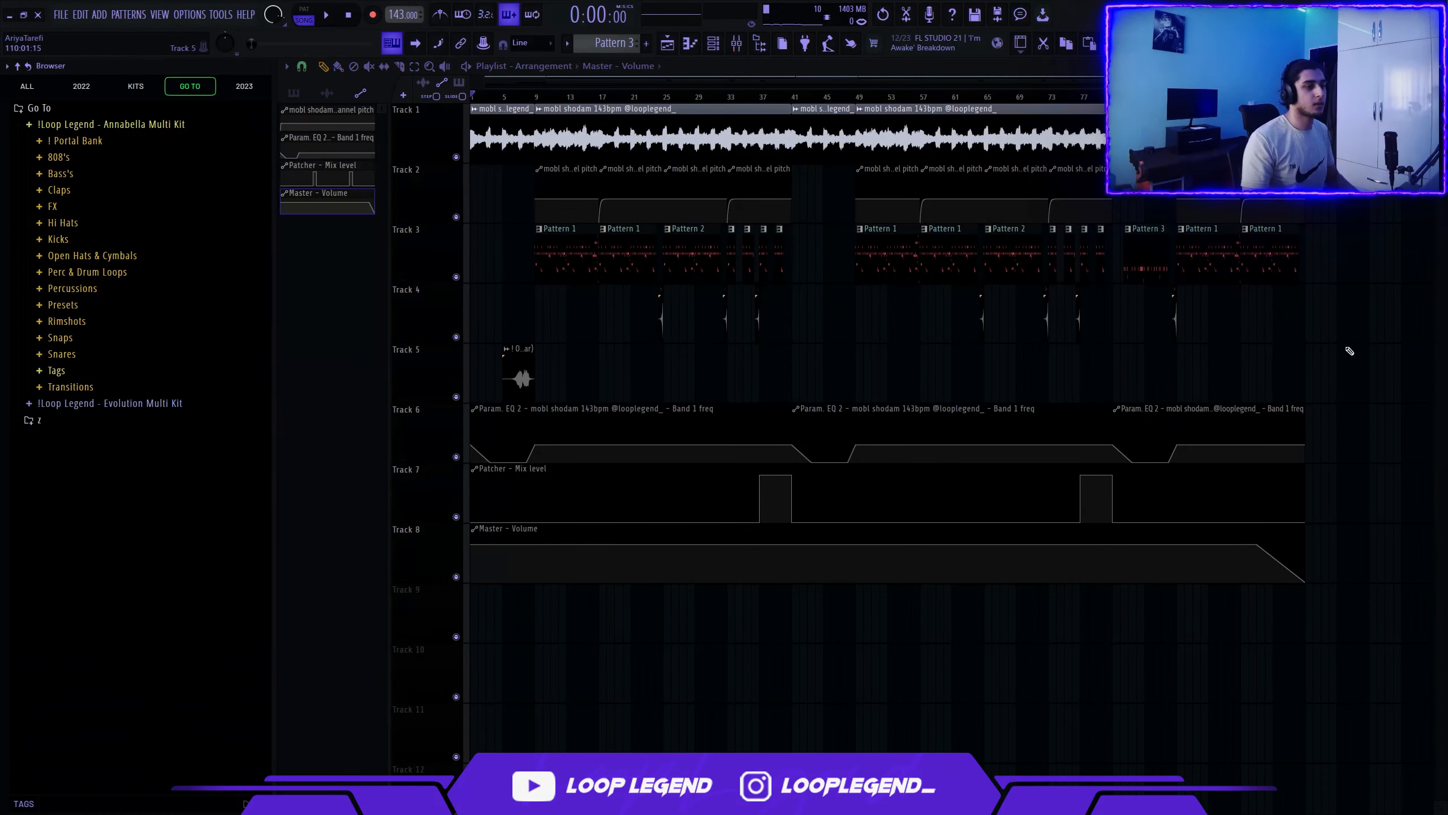
left_click_drag(1350, 351, 1059, 327)
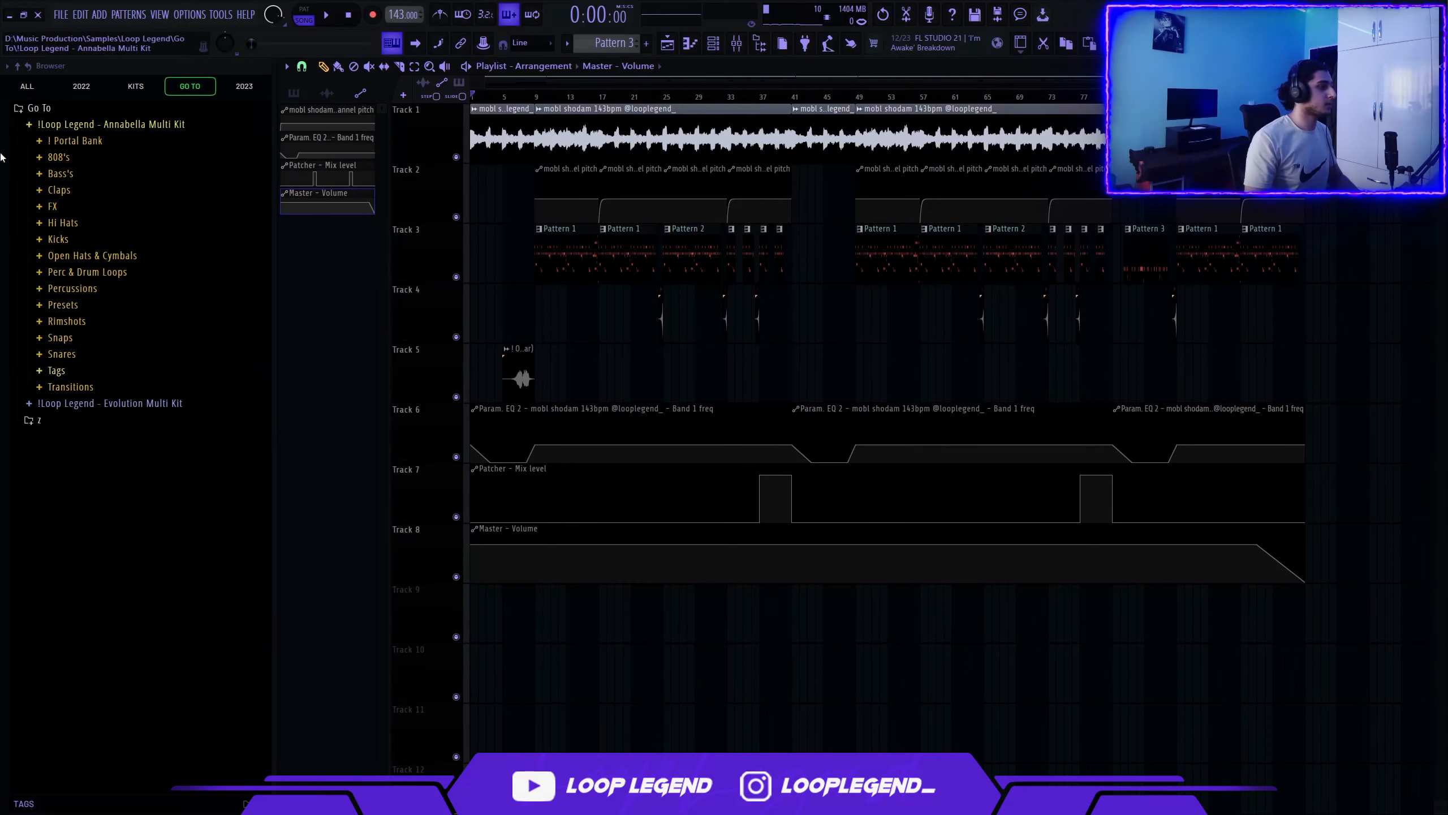
key("F9")
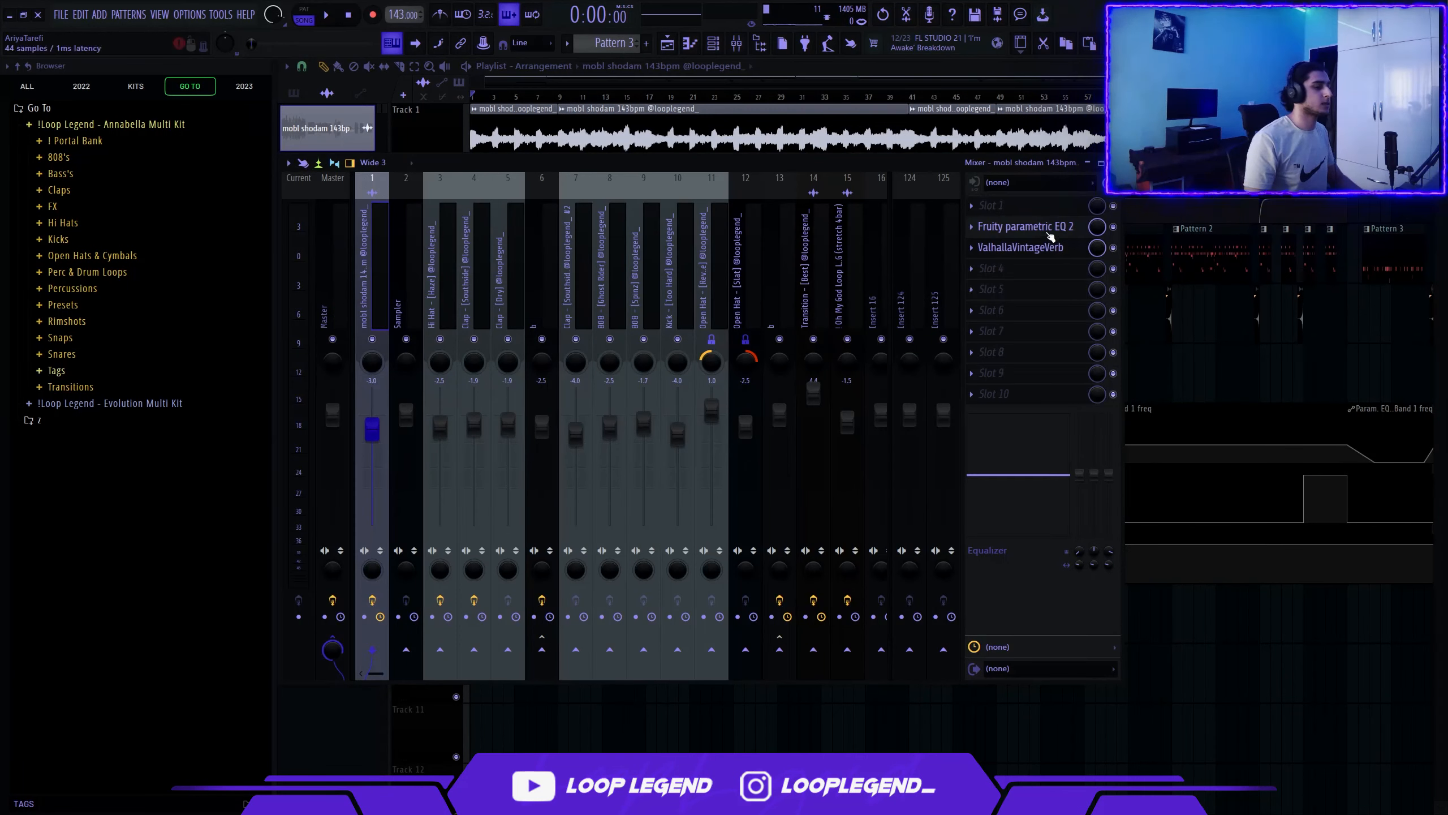
left_click(1048, 229)
left_click_drag(719, 217, 755, 241)
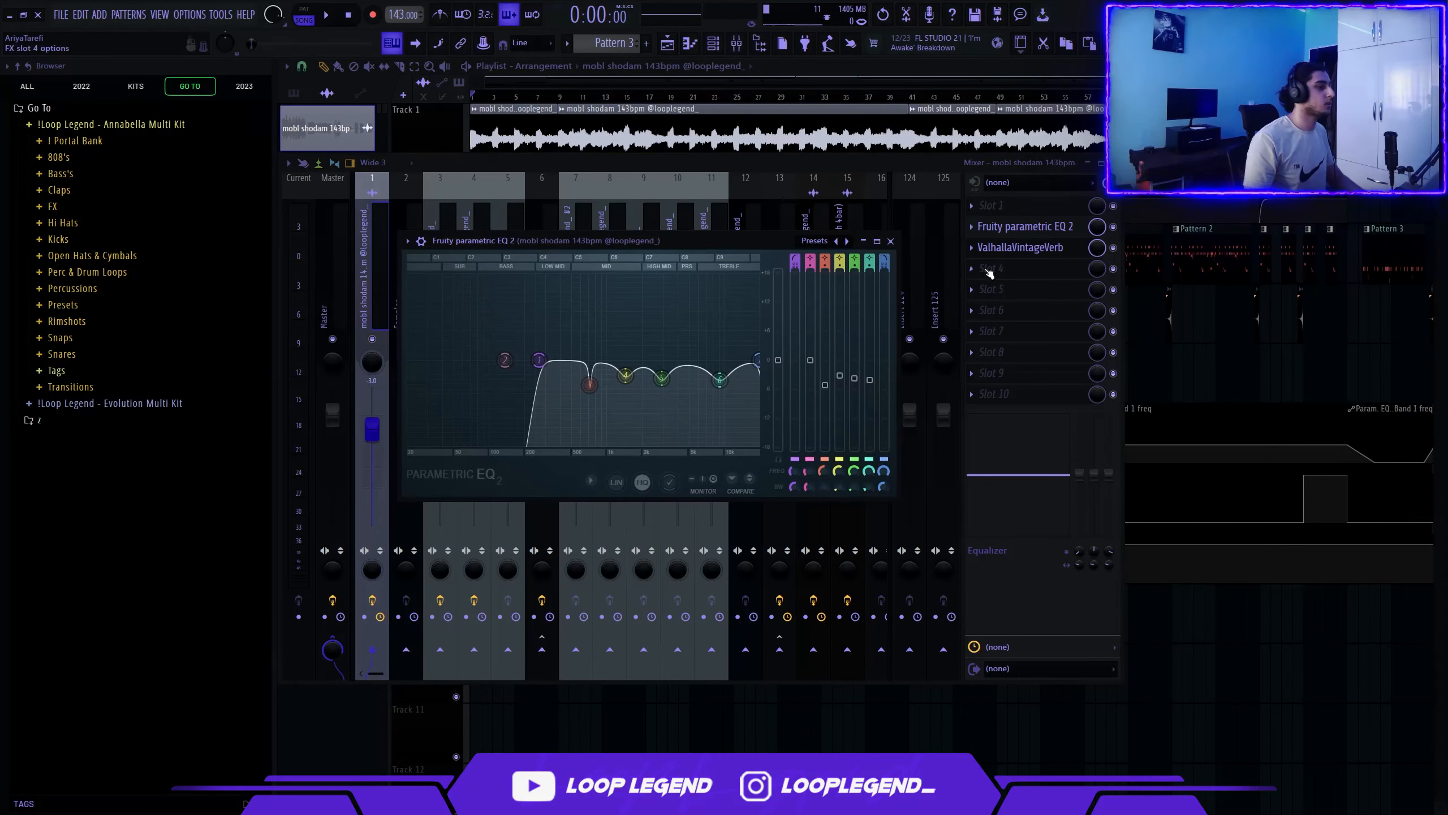
key("Escape")
left_click(1075, 250)
key("Escape")
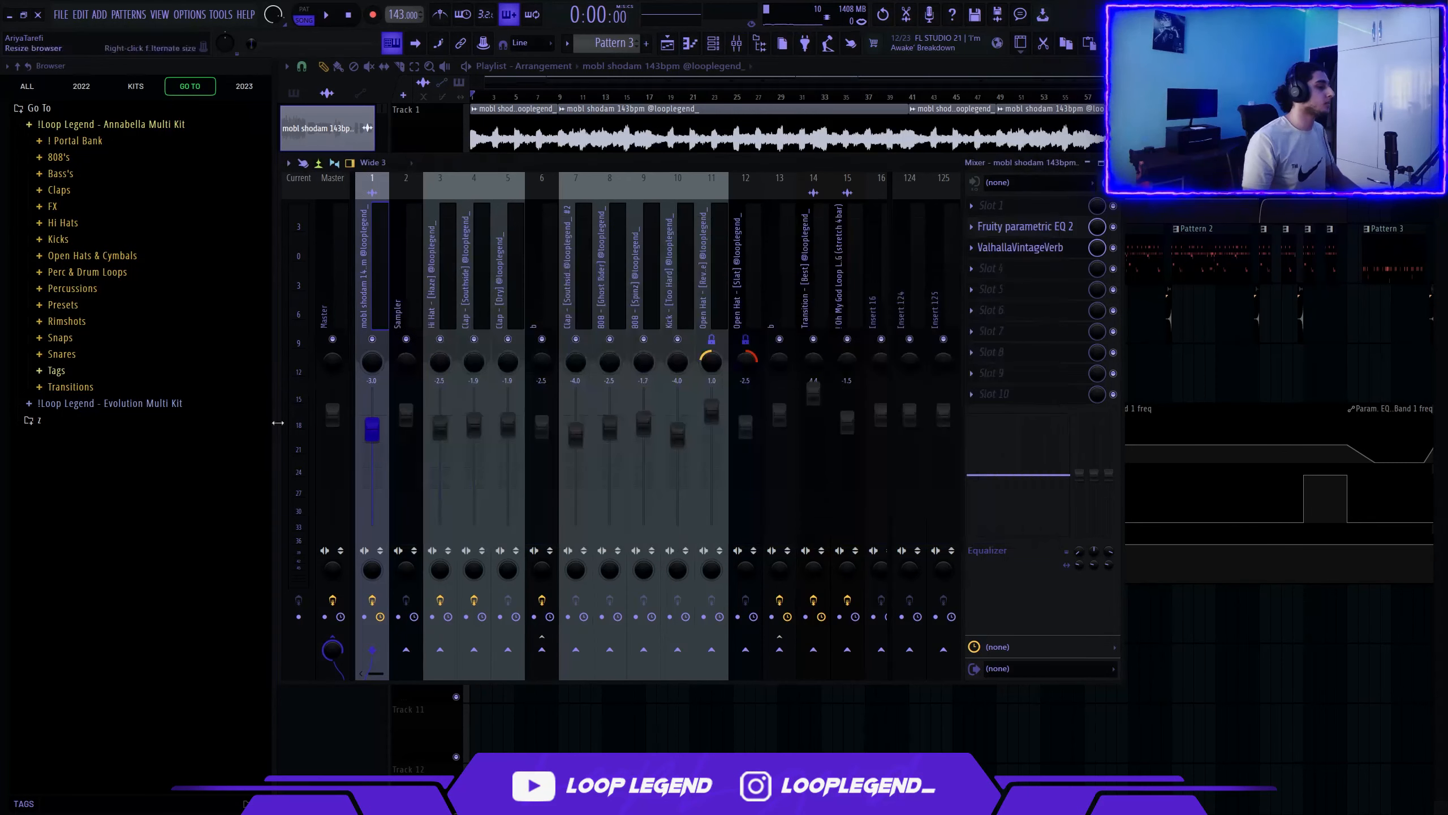
Examine the melody audio clip's channel settings over the playlist near bar 17
key("F9")
scroll(759, 107, "up", 4)
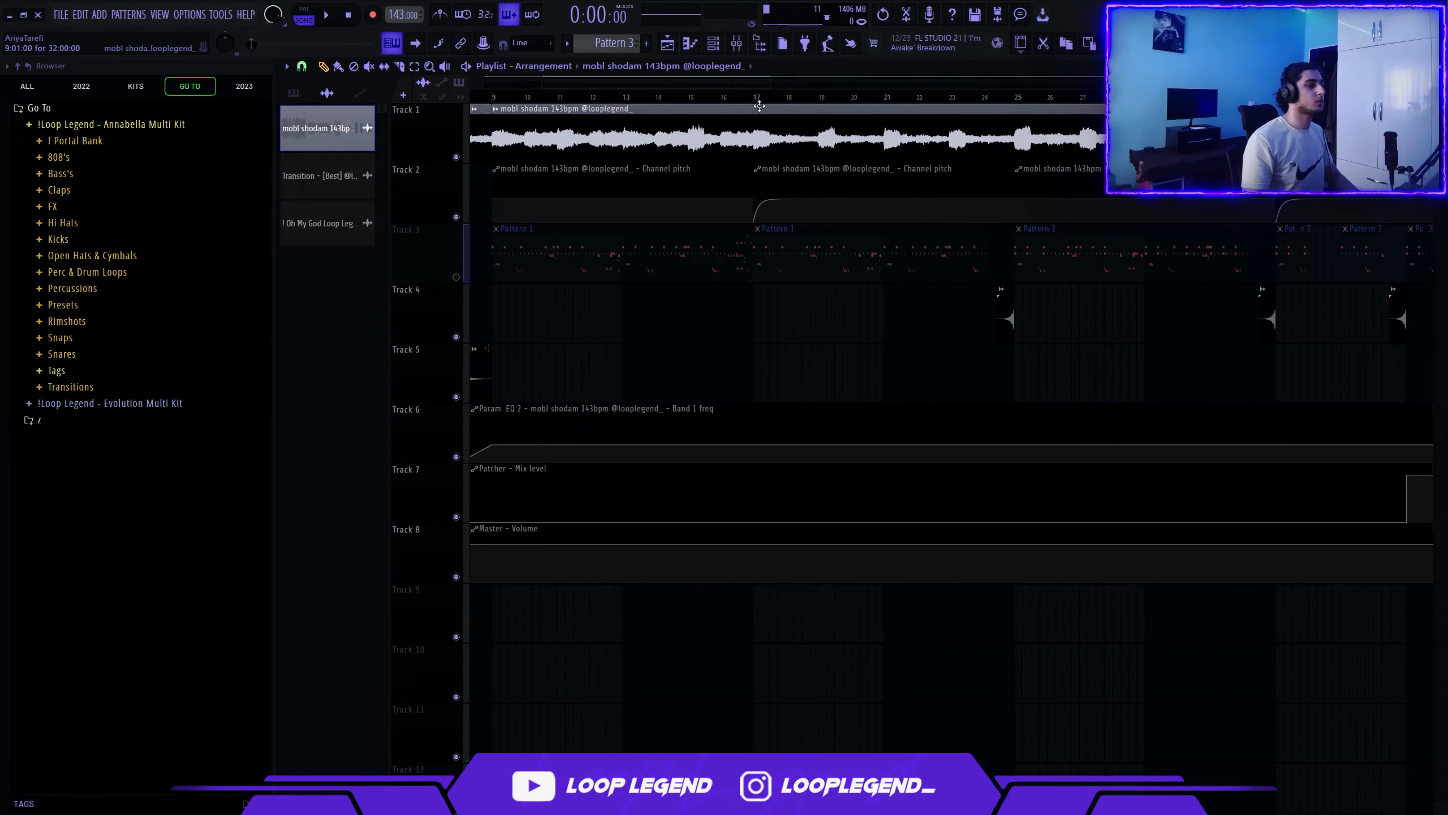
key("space")
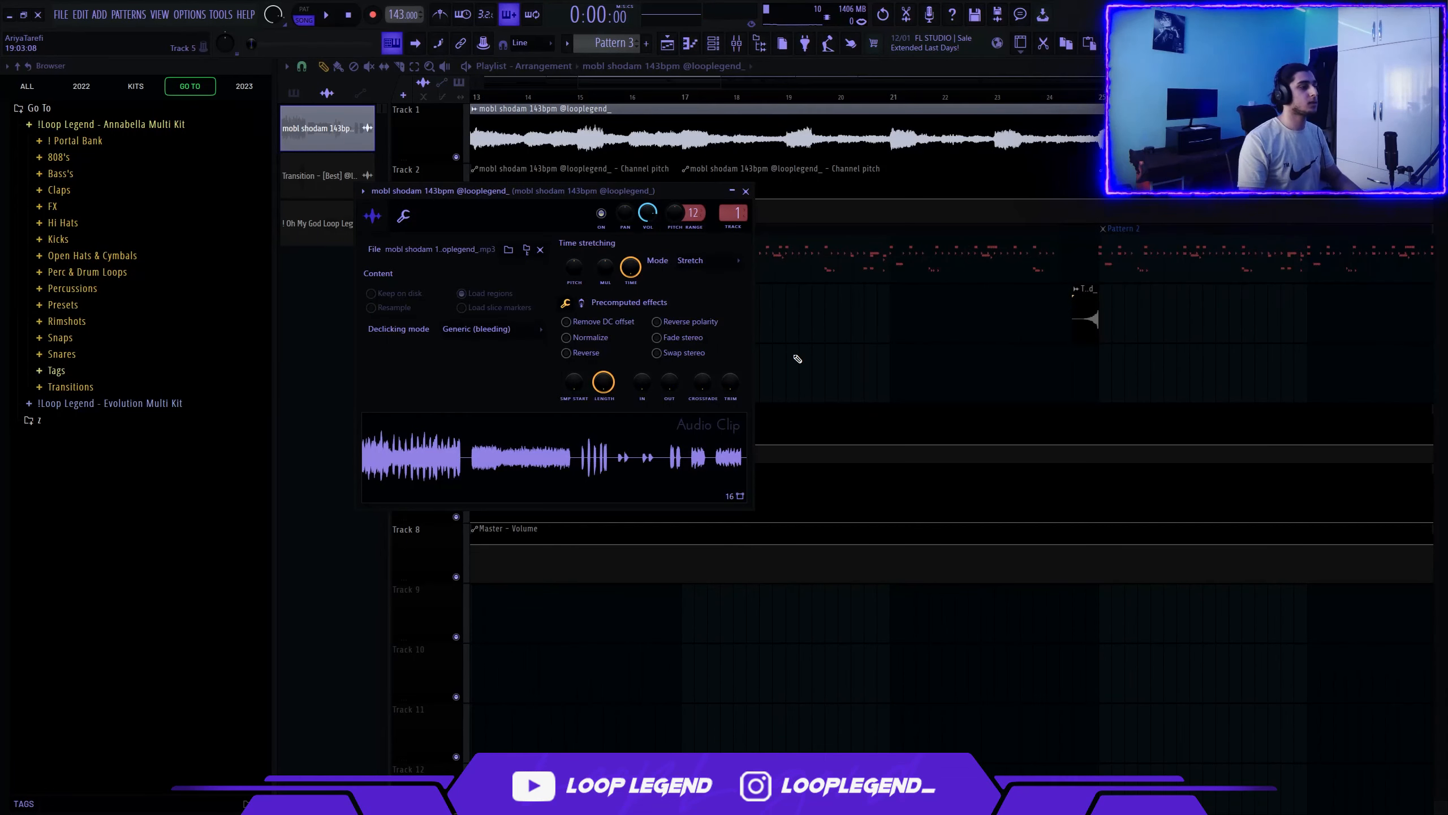
left_click_drag(671, 187, 725, 176)
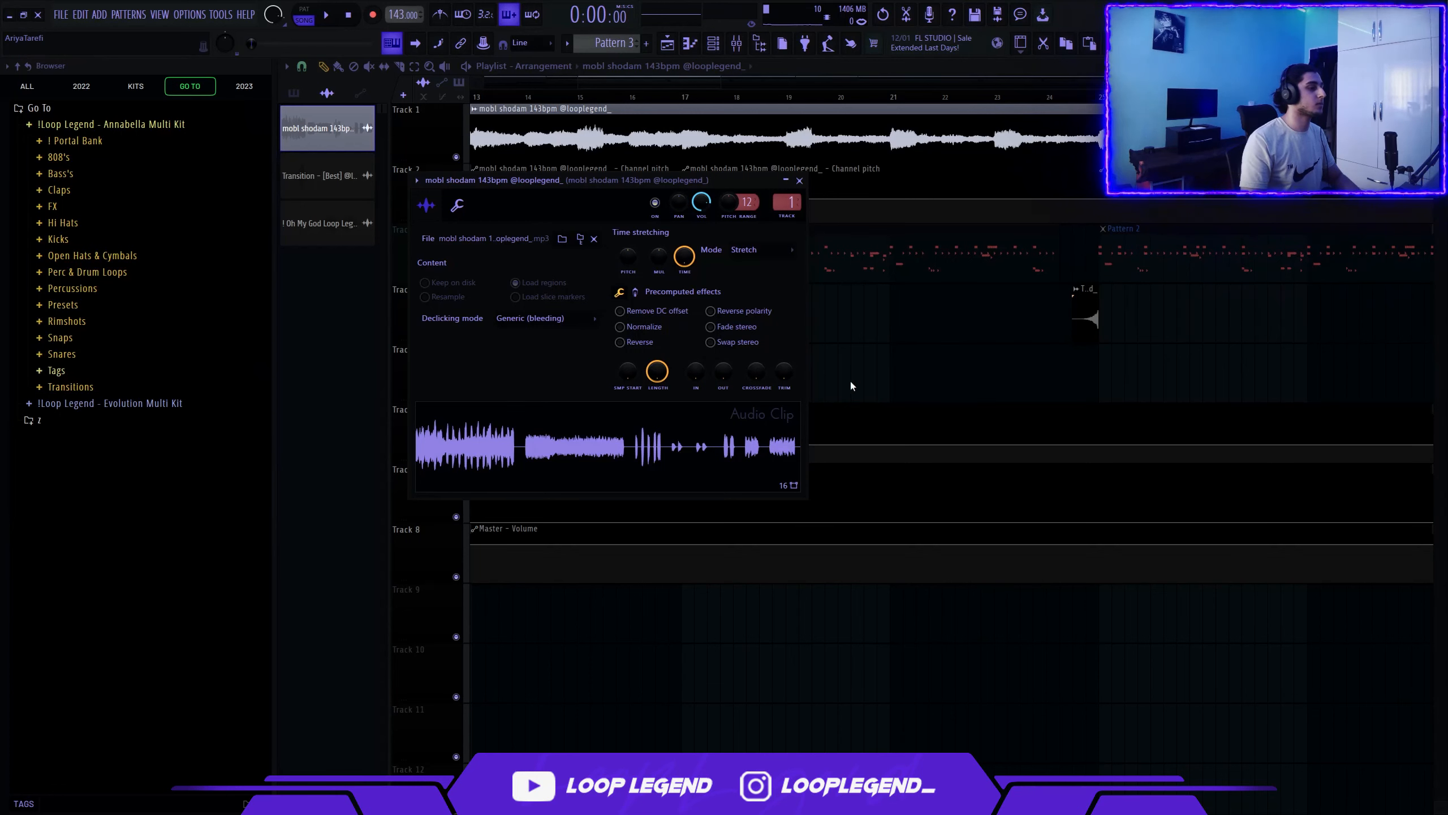
Enlarge Track 2, play the melody from bar 17 and examine the channel pitch automation clips
left_click_drag(436, 223, 429, 438)
scroll(684, 297, "up", 4)
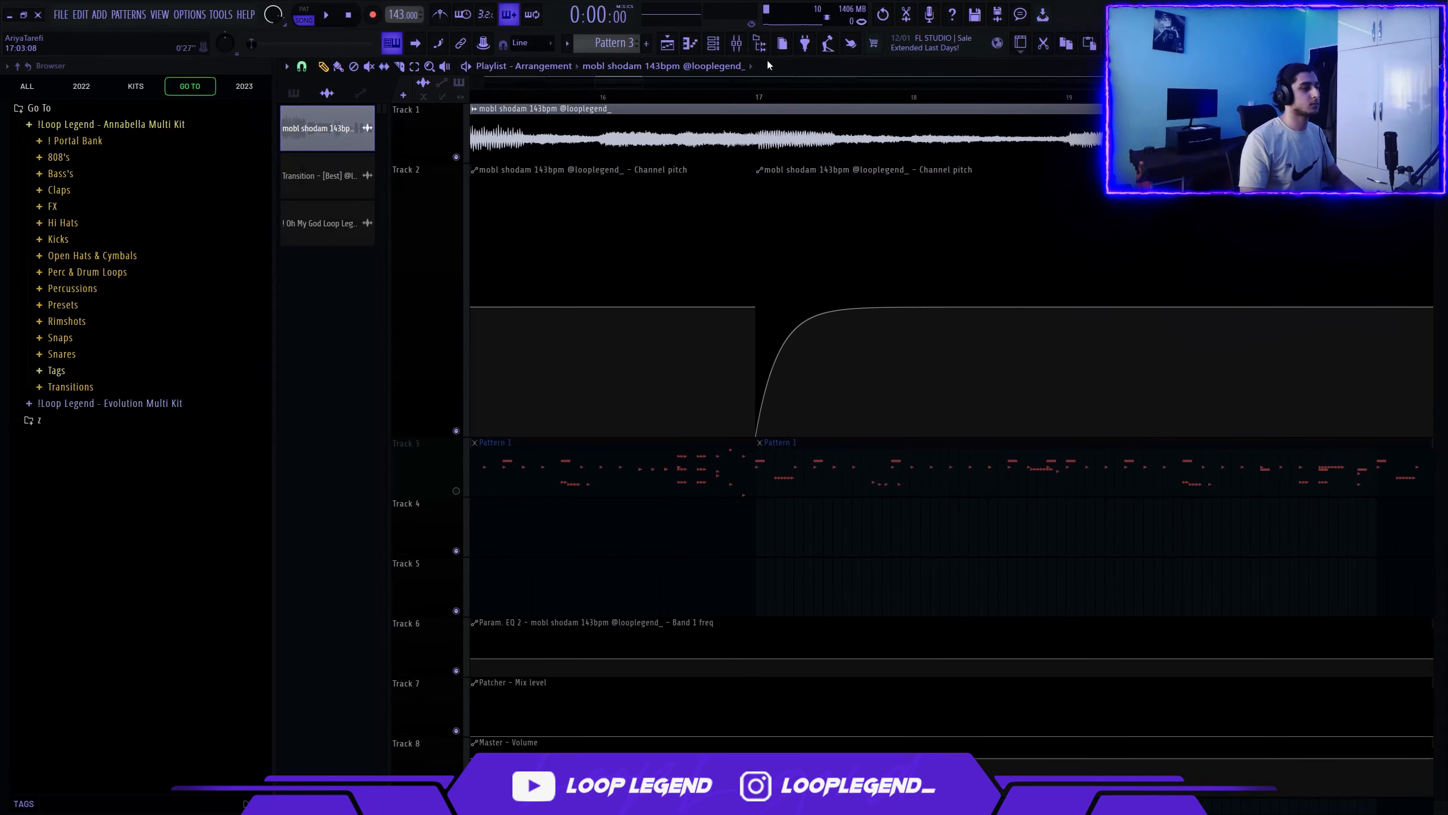
left_click(780, 94)
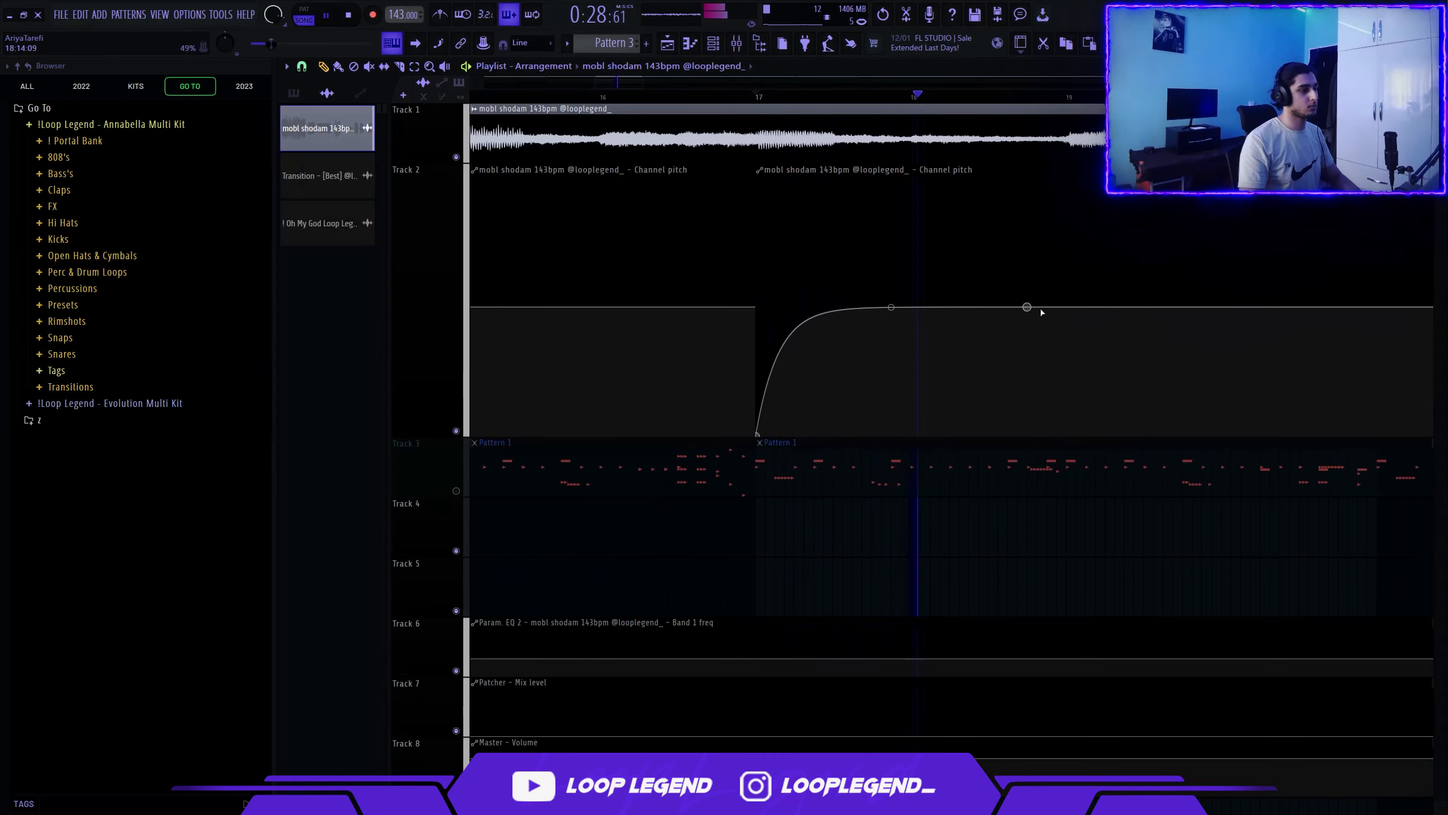
left_click_drag(1041, 312, 1057, 403)
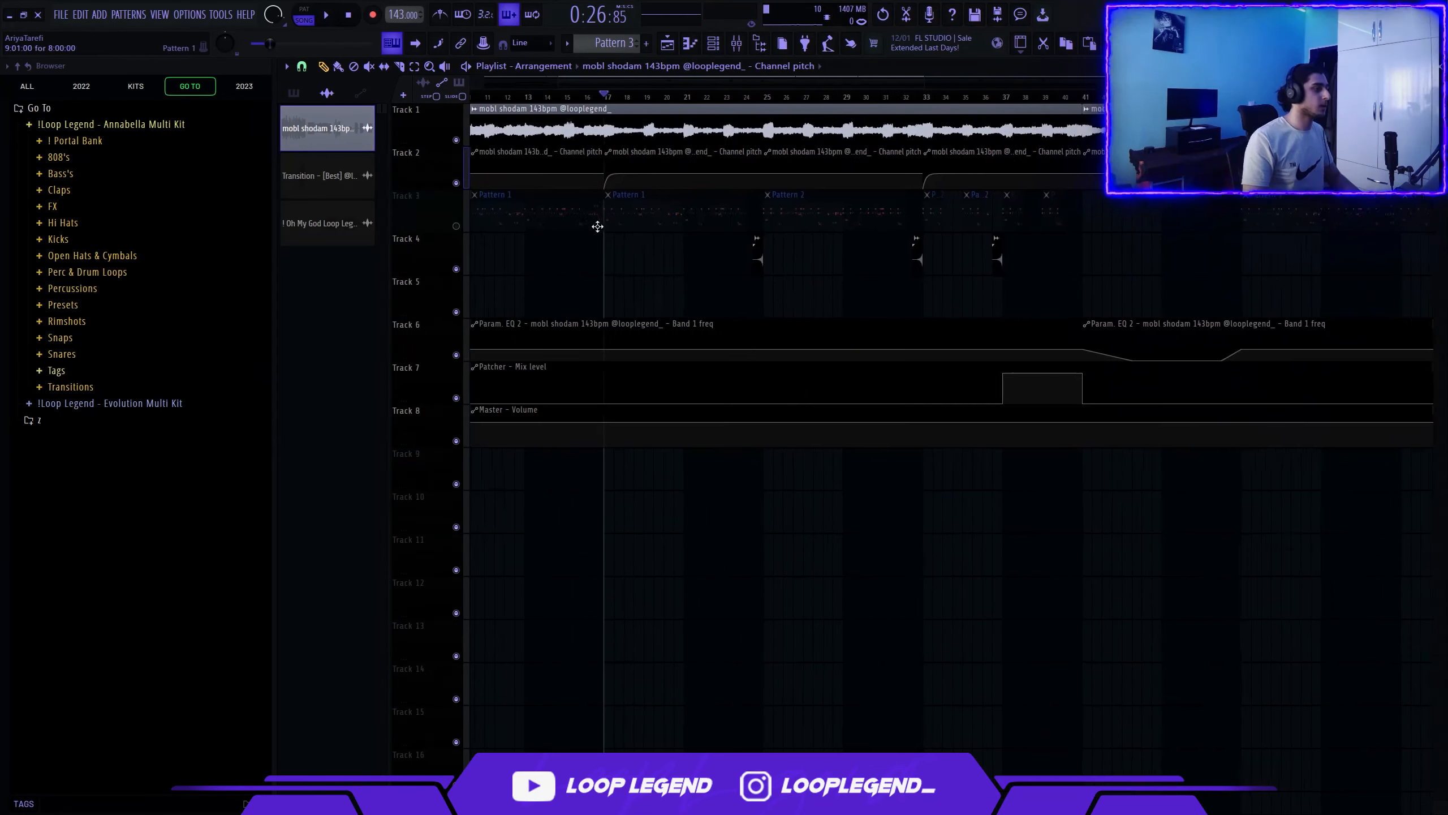
left_click_drag(600, 165, 630, 174)
left_click_drag(731, 157, 787, 180)
left_click_drag(934, 159, 950, 183)
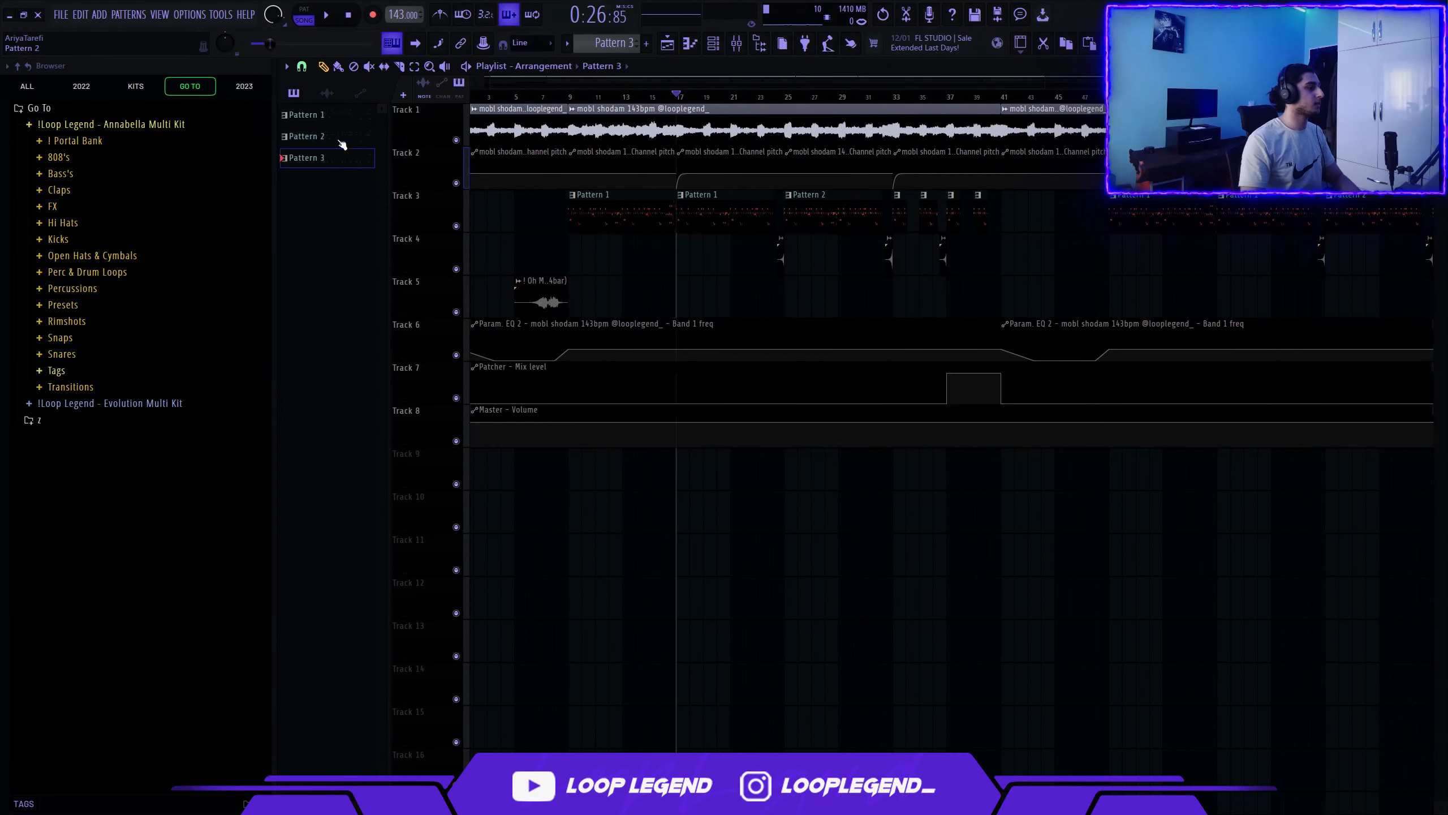
Select Pattern 1 in the playlist and look over its drum channels in the channel rack
scroll(613, 246, "up", 2, "ctrl")
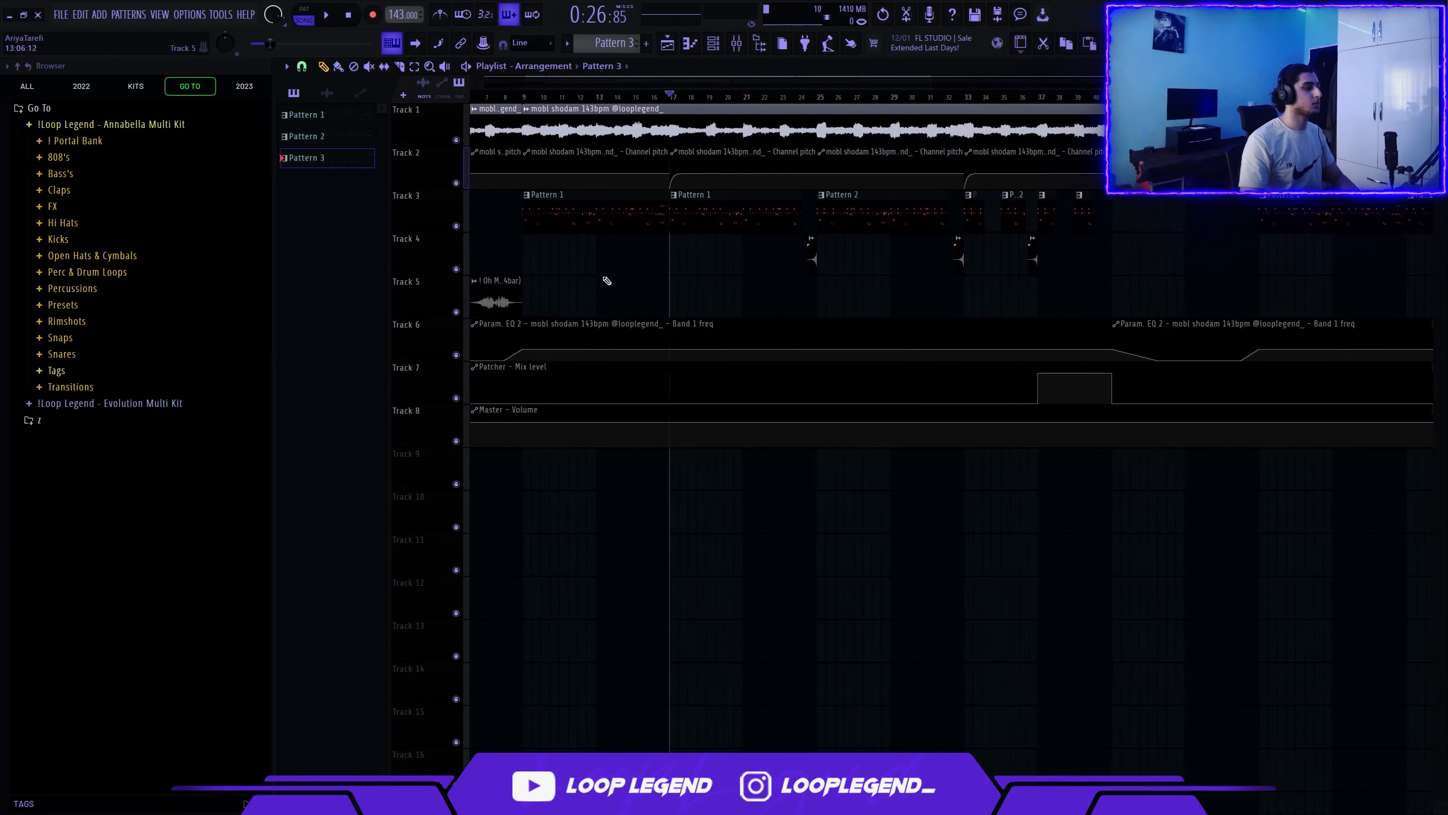
left_click(590, 209)
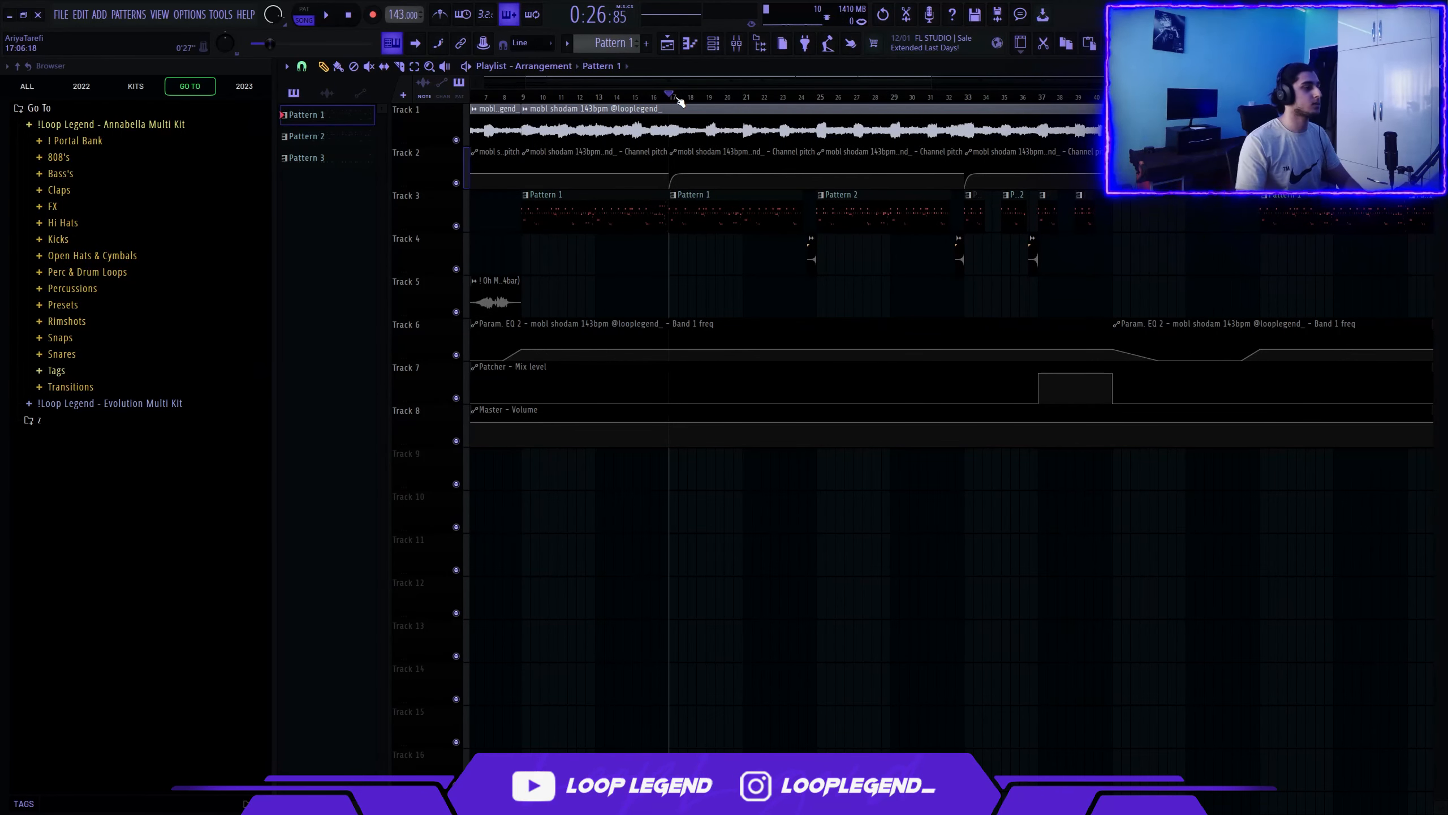
key("F6")
key("F6")
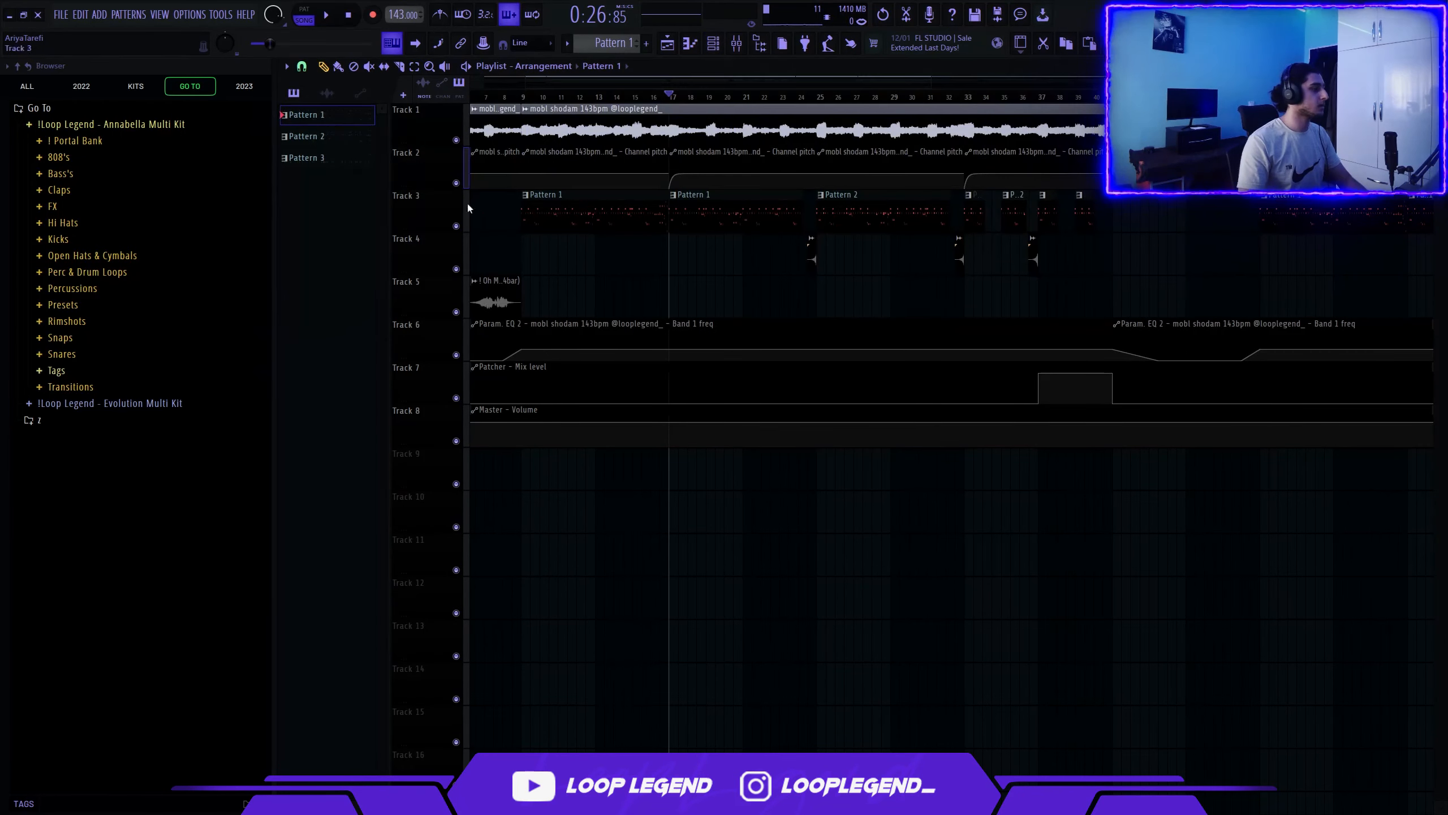
key("F6")
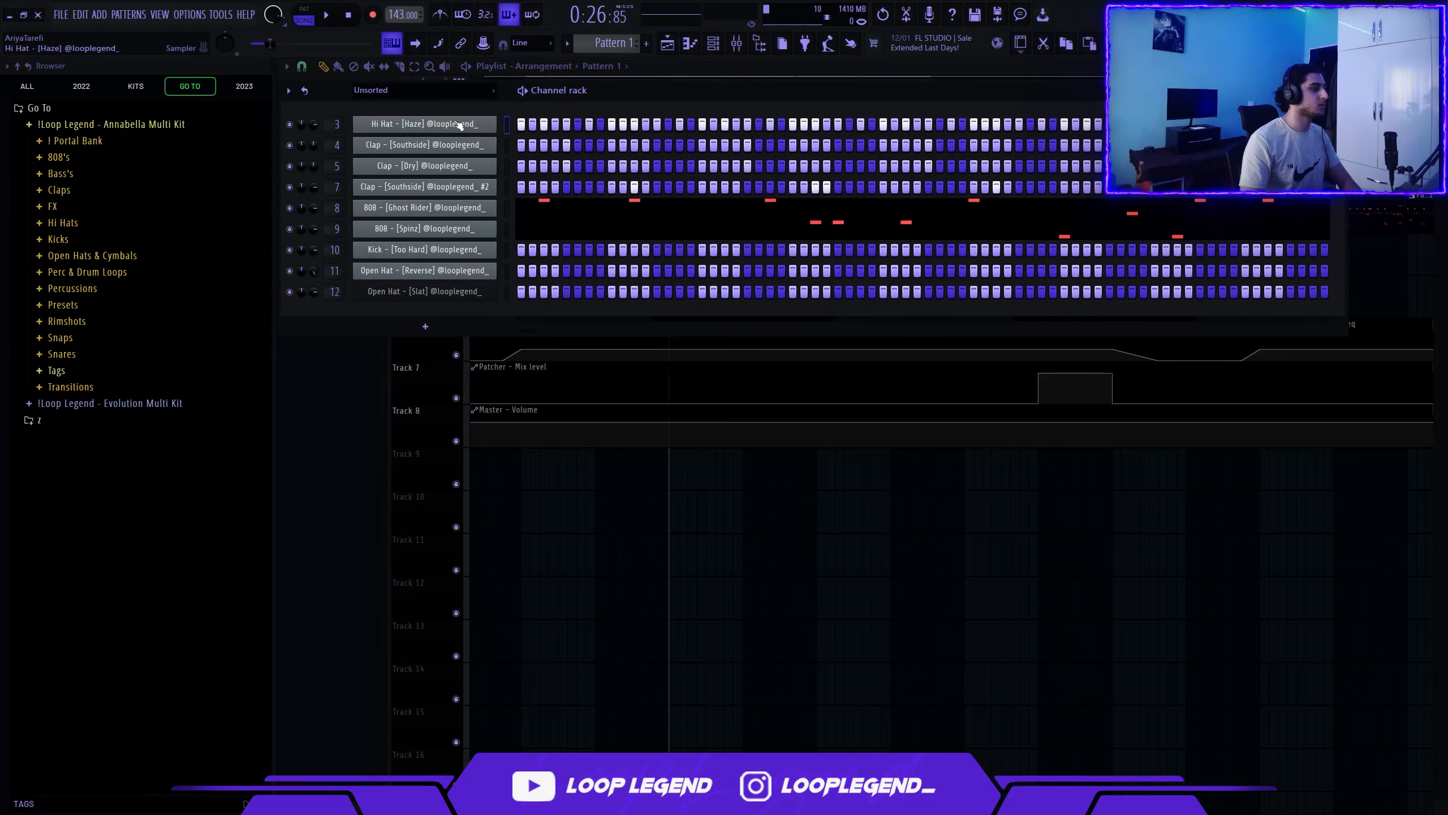
key("F6")
Examine the Haze hi-hat's notes and pitched rolls in Pattern 1's piano roll
double_click(558, 223)
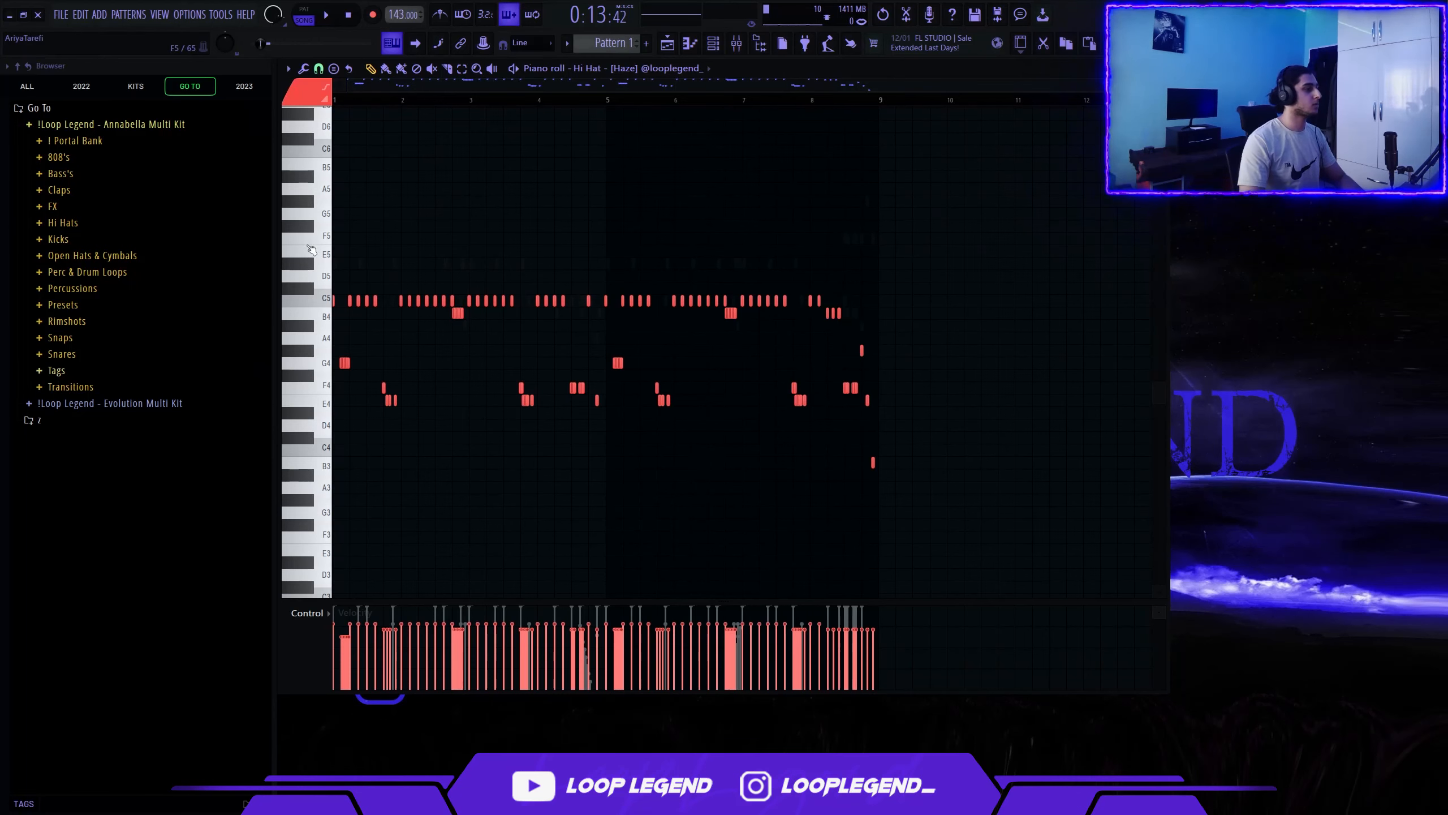
scroll(358, 85, "up", 3)
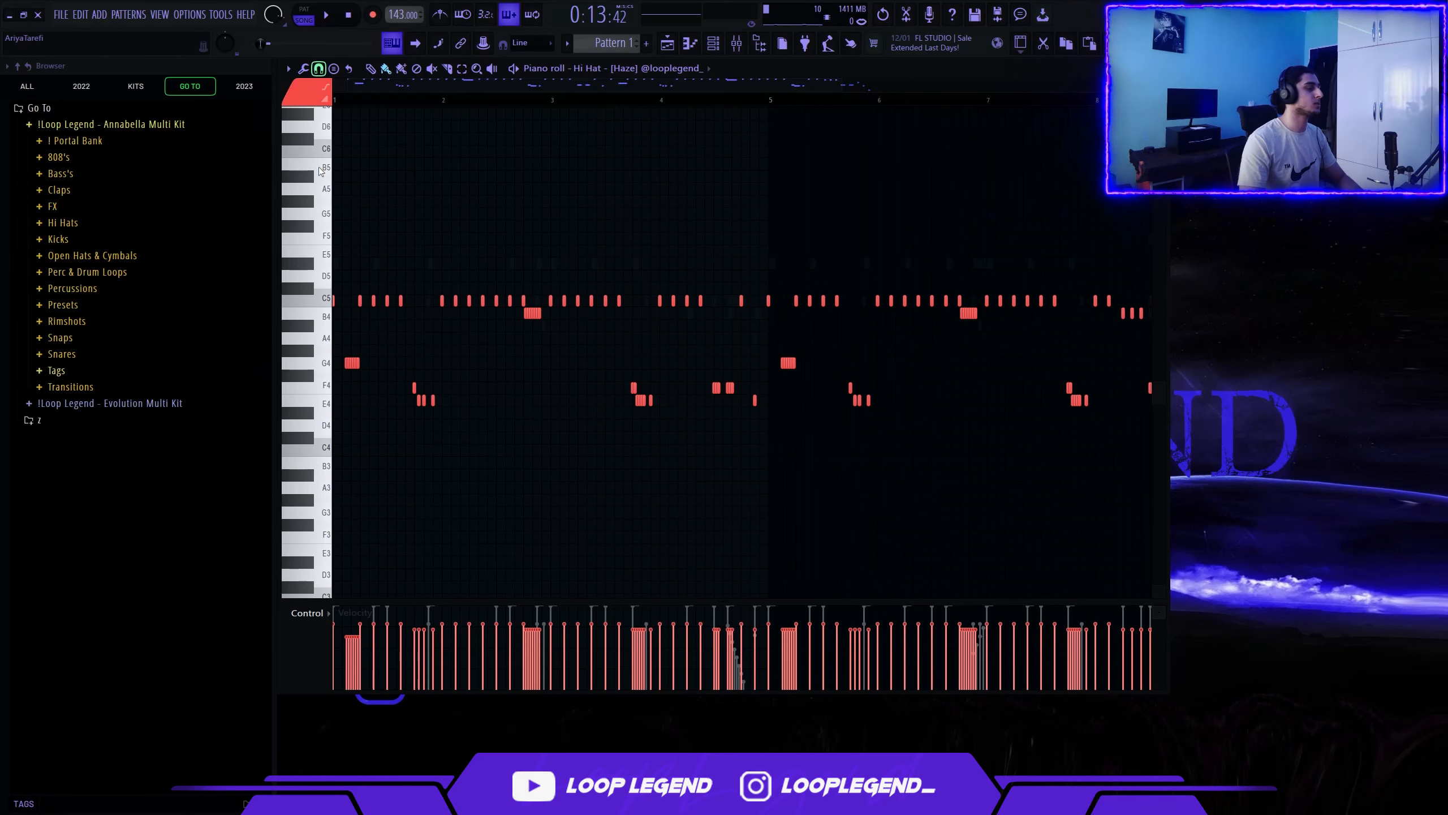
scroll(425, 312, "up", 4)
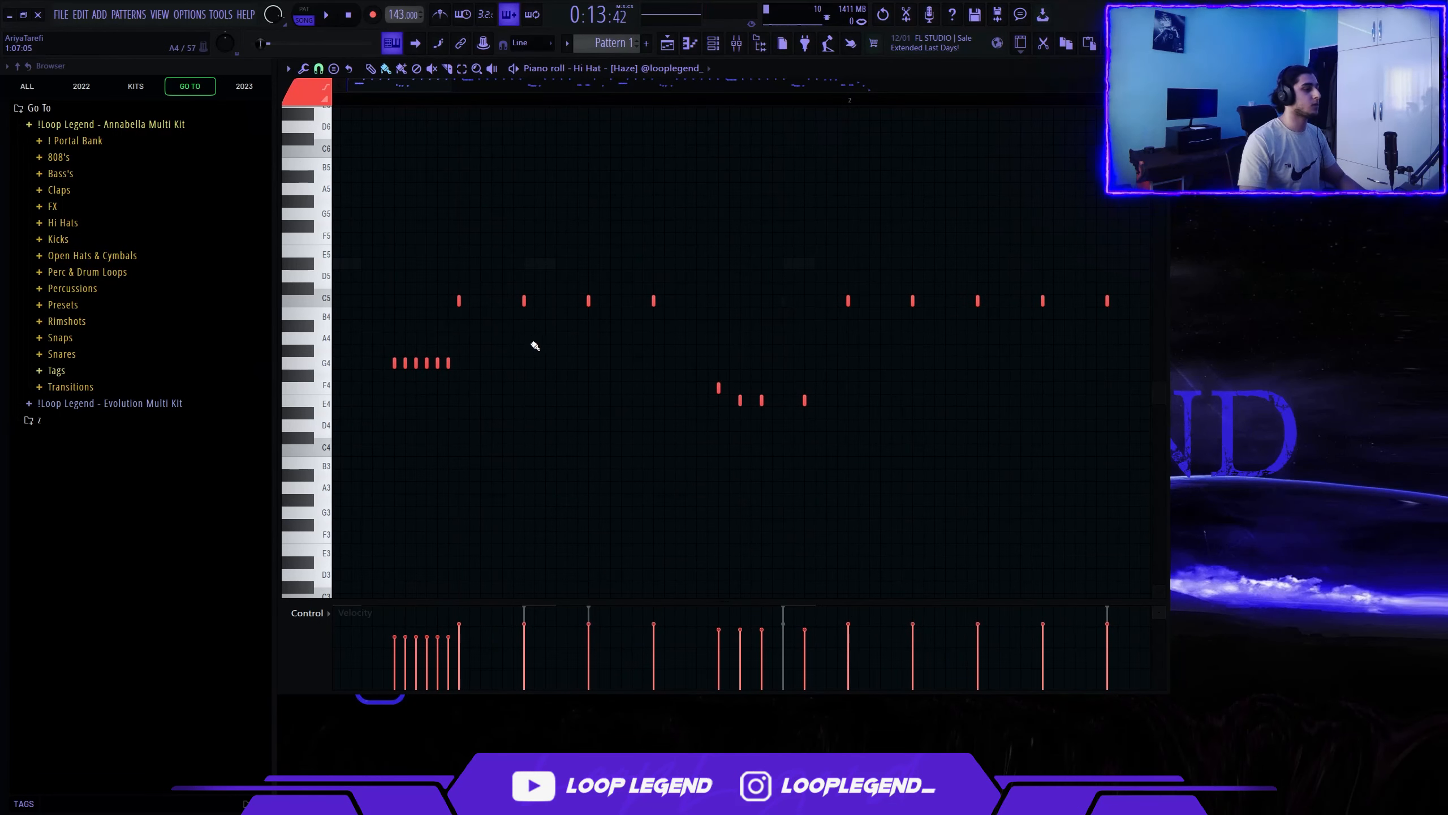
left_click_drag(530, 347, 608, 383)
Check the Southside and Dry clap channels in the channel rack, including the Southside clap's sampler settings
key("F6")
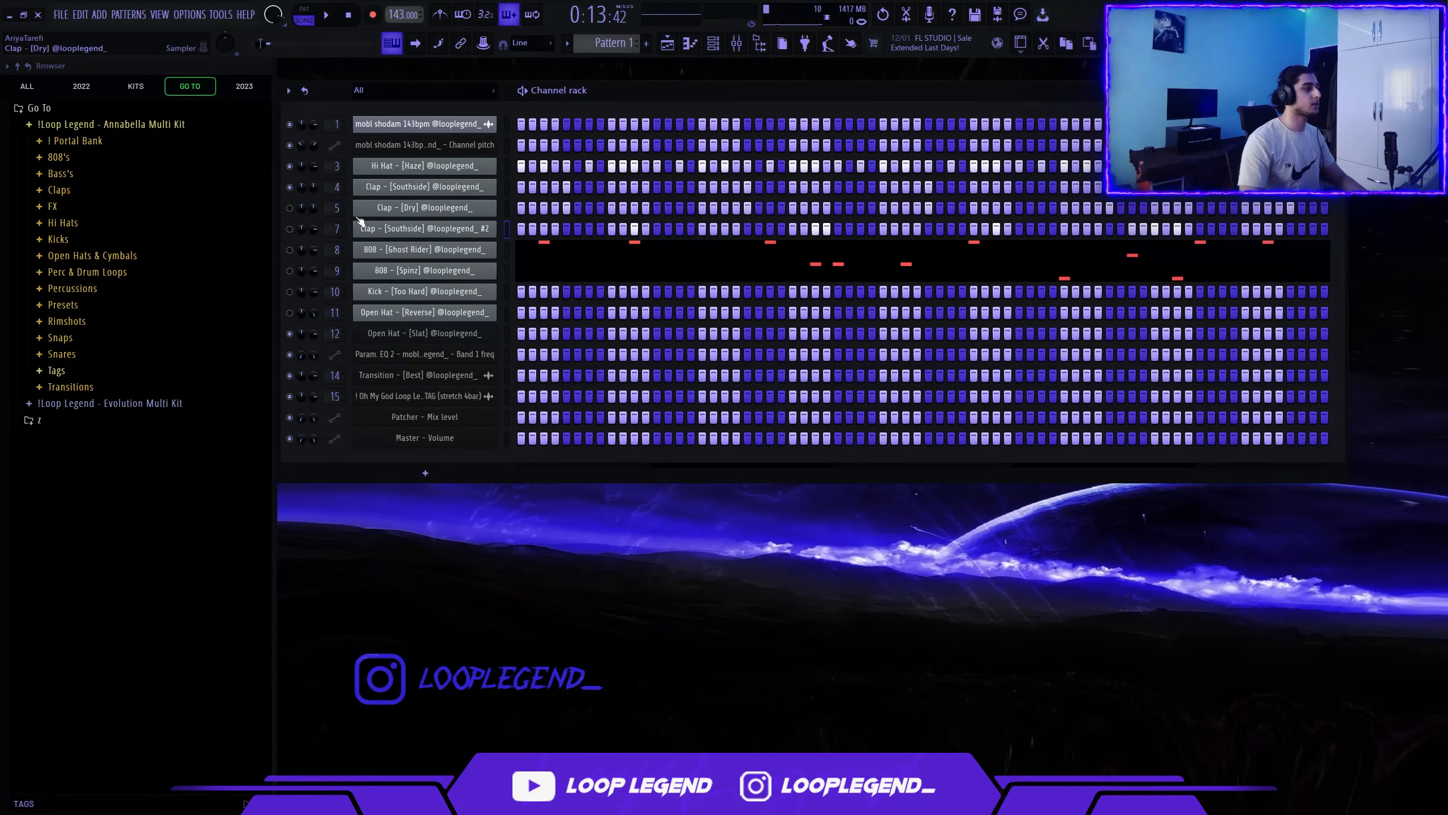
left_click(417, 182)
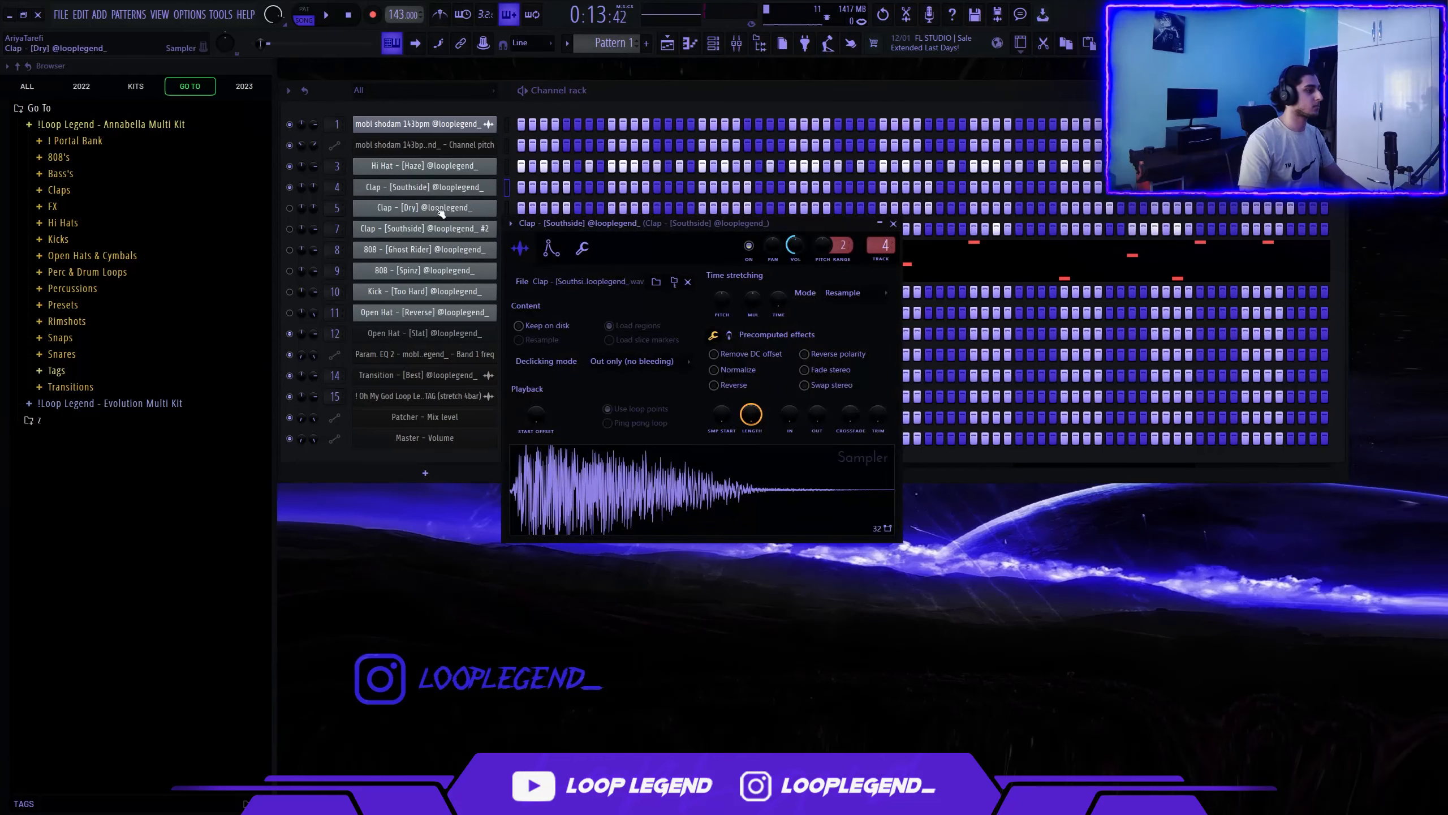
left_click(433, 207)
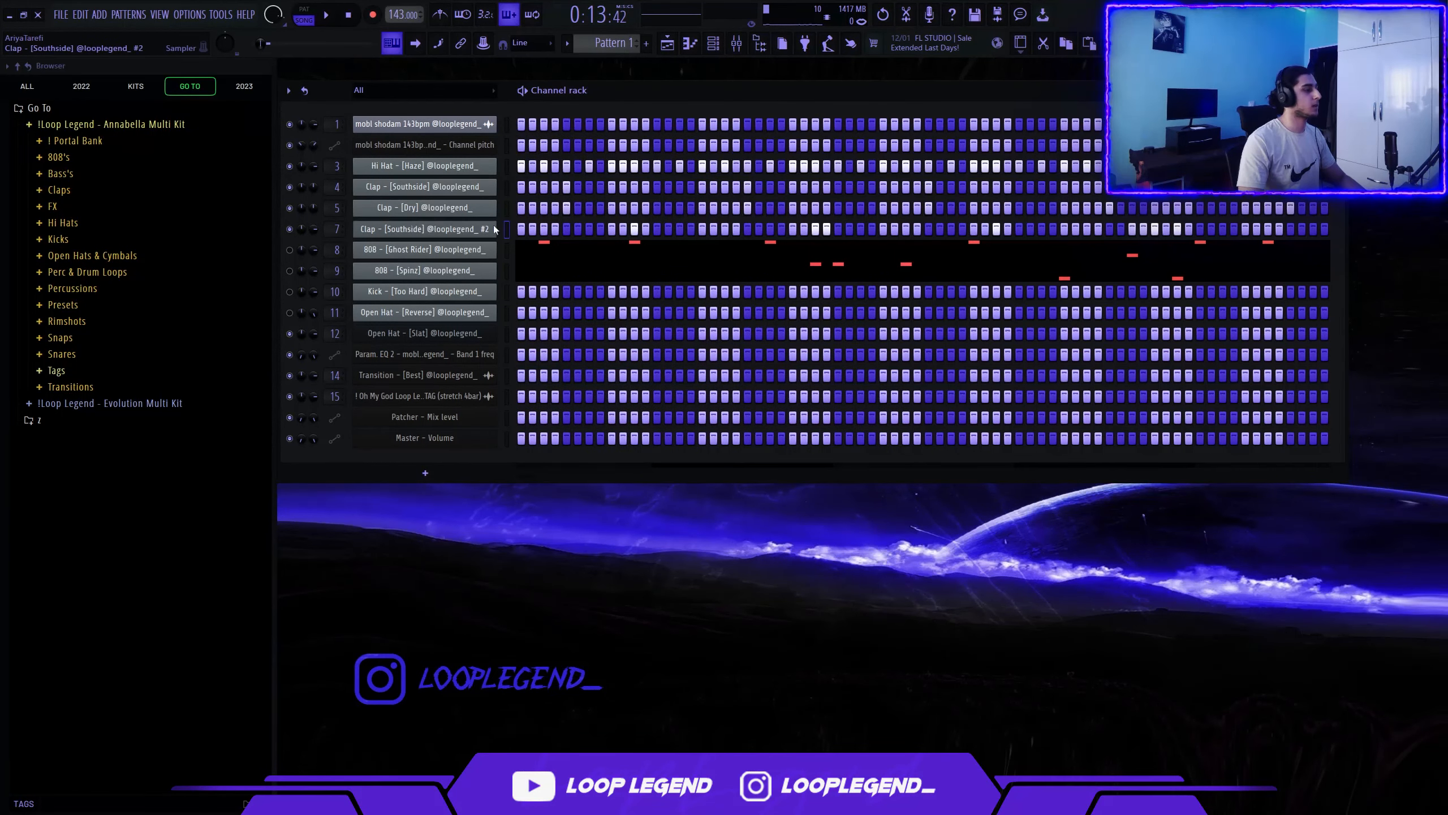
Examine the second Southside clap's notes, from the bar 4 roll to the pitched hits in bar 8, and play them
key("F7")
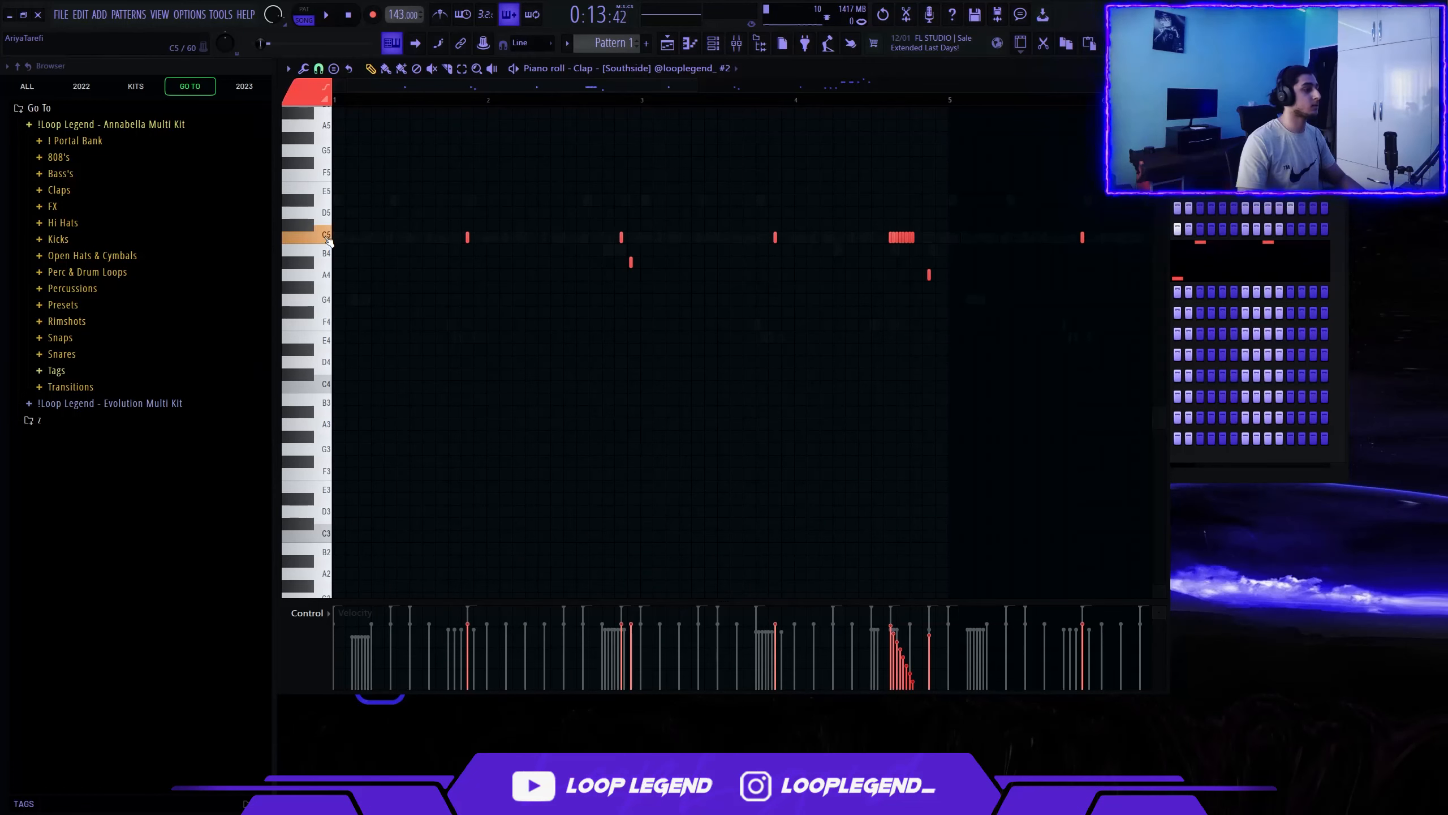
scroll(459, 294, "down", 4)
scroll(391, 254, "up", 4)
left_click_drag(409, 208, 356, 357)
scroll(388, 353, "down", 3)
scroll(840, 287, "up", 7)
left_click_drag(795, 184, 576, 270)
scroll(679, 228, "up", 3)
left_click_drag(811, 220, 562, 279)
scroll(582, 274, "down", 6)
key("space")
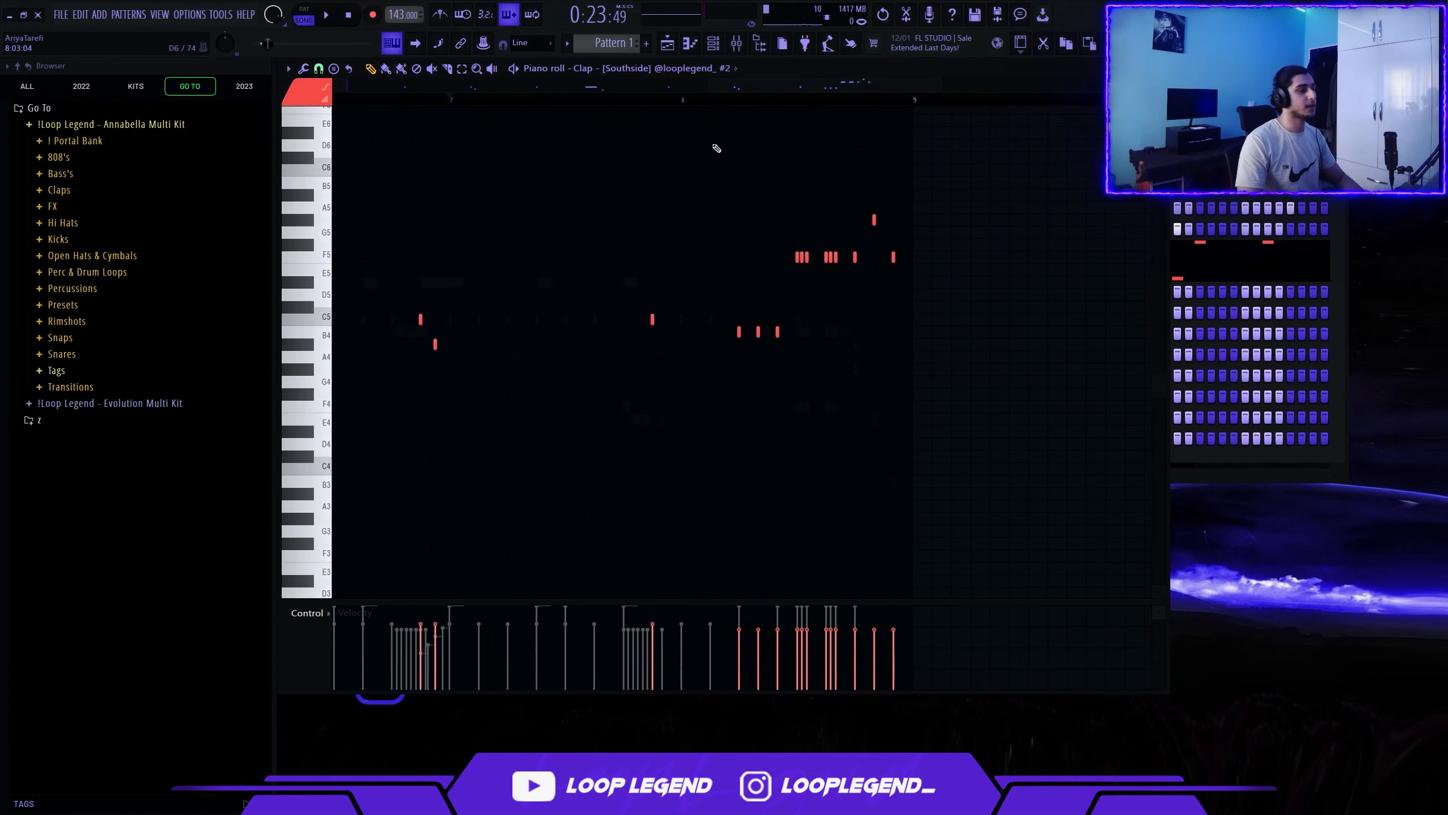
Compare the Haze hi-hat's closing rolls in bar 8 with the clap's pattern and play them back
scroll(685, 69, "up", 3)
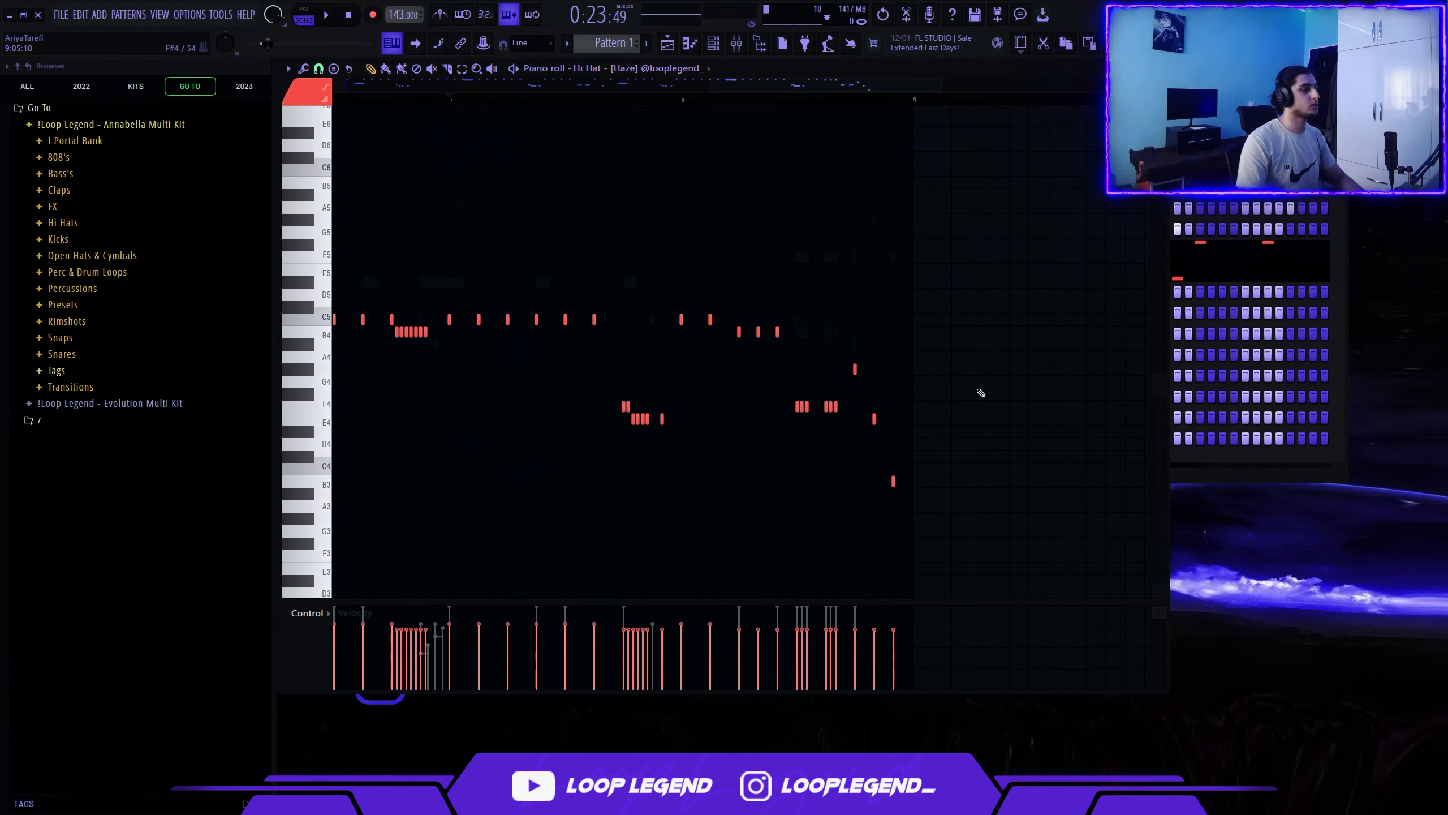
scroll(667, 71, "down", 1)
scroll(667, 71, "down", 1)
key("space")
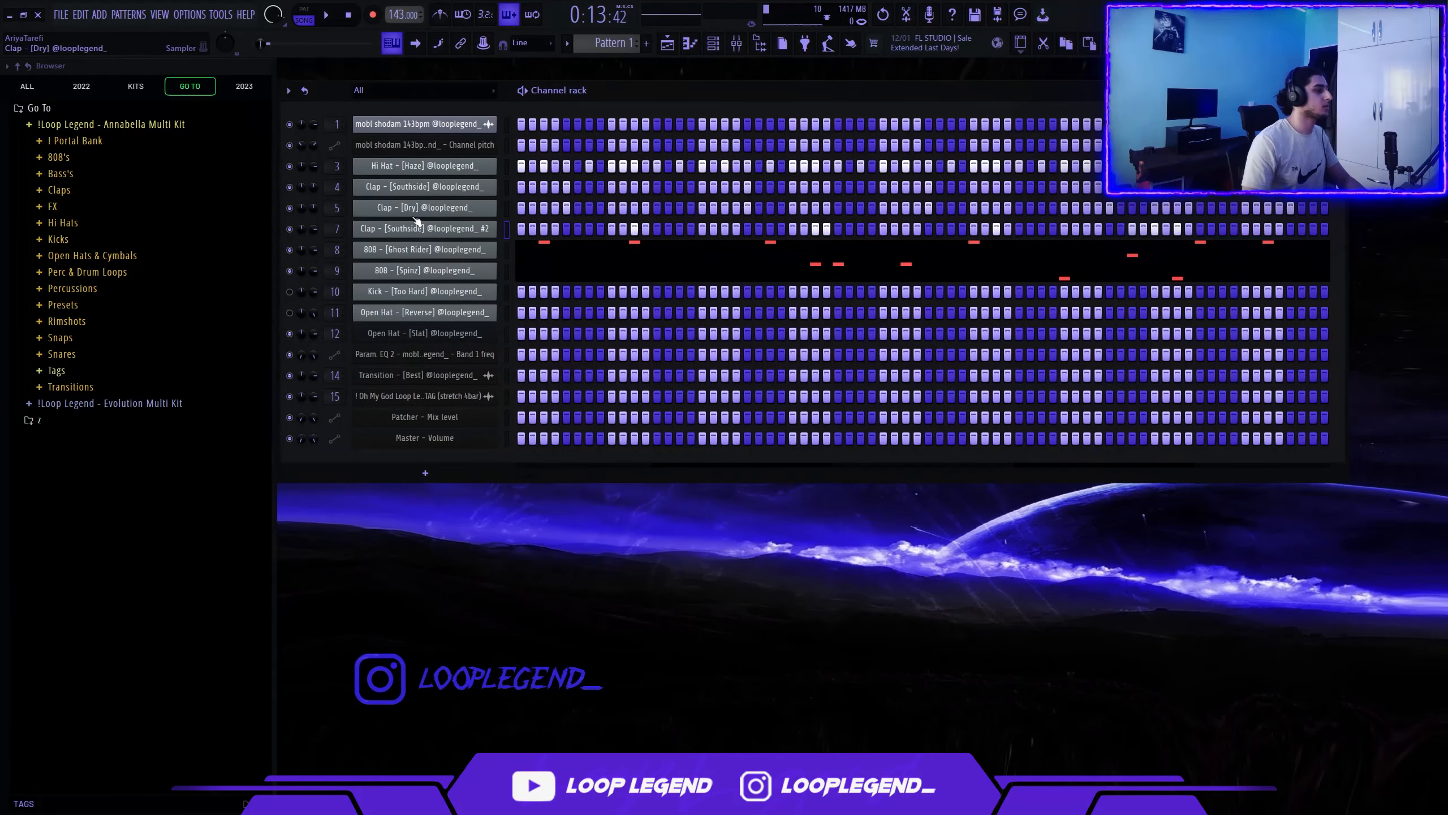
Check the Ghost Rider and Spinz 808 channels' sampler settings, and view the Ghost Rider 808's notes in Pattern 1
left_click(425, 249)
key("Escape")
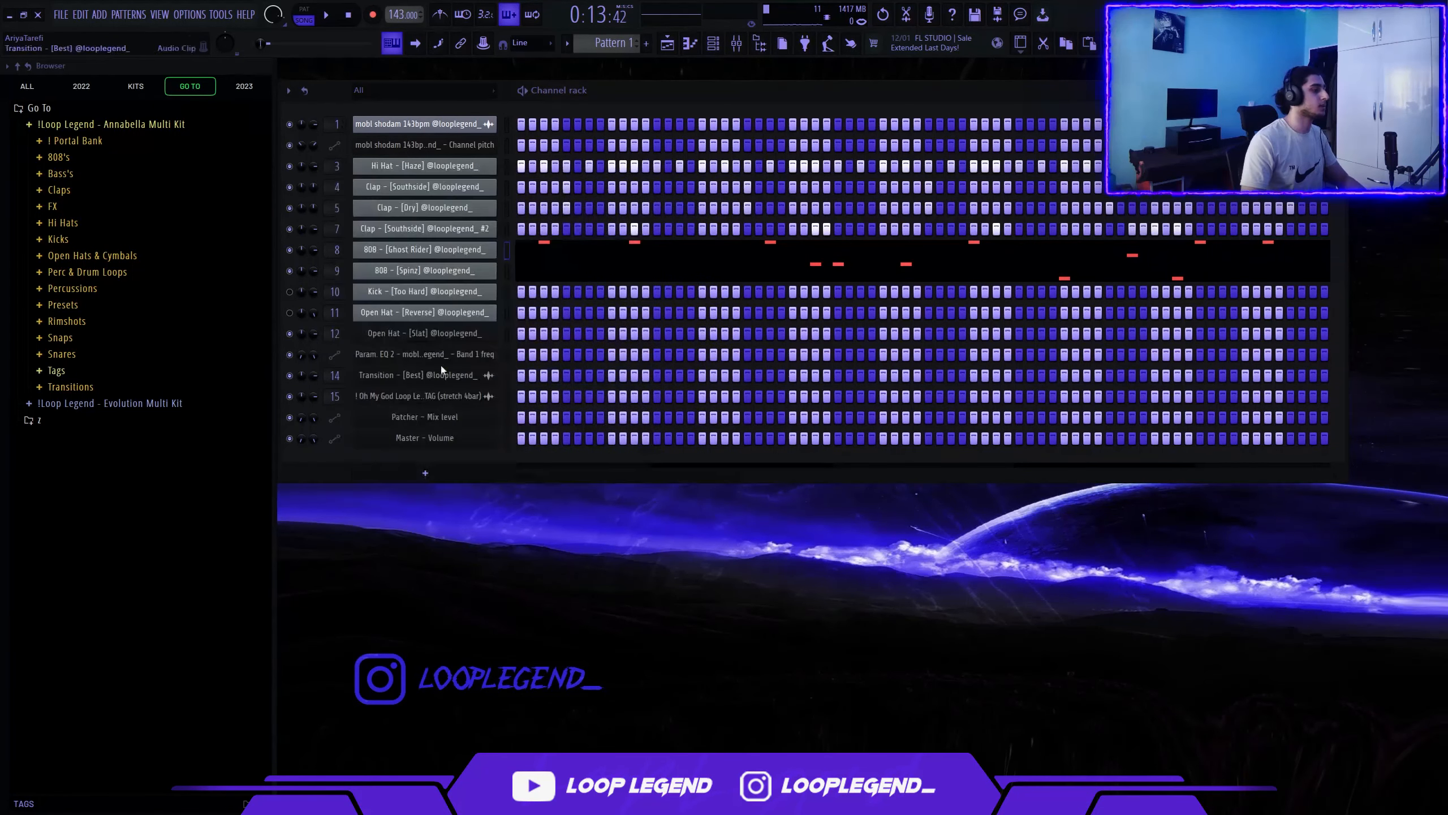
left_click(422, 271)
left_click(373, 215)
key("Escape")
left_click(556, 254)
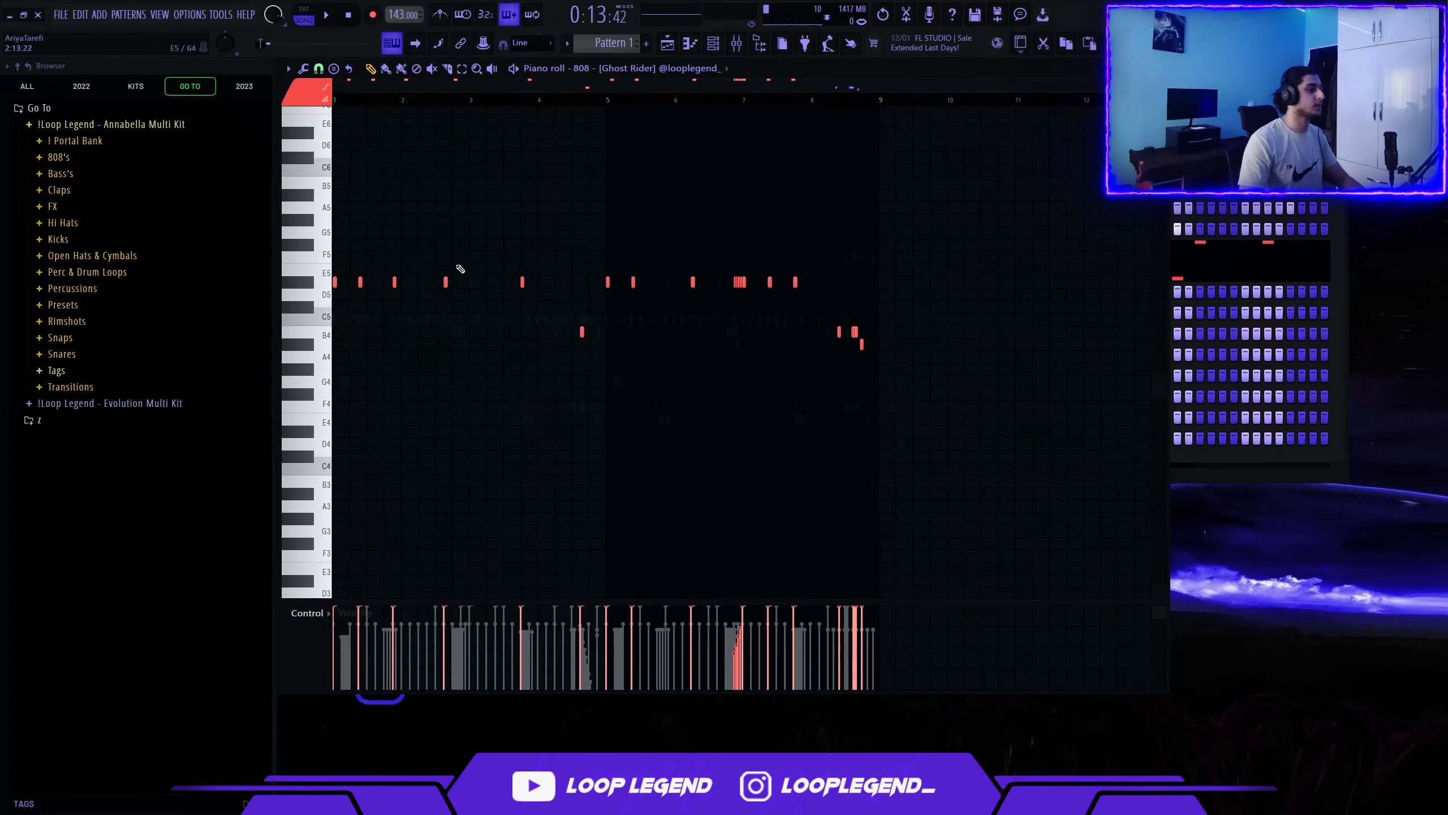
key("Escape")
Compare the cut group settings in the miscellaneous functions of the Ghost Rider and Spinz 808s
left_click(439, 249)
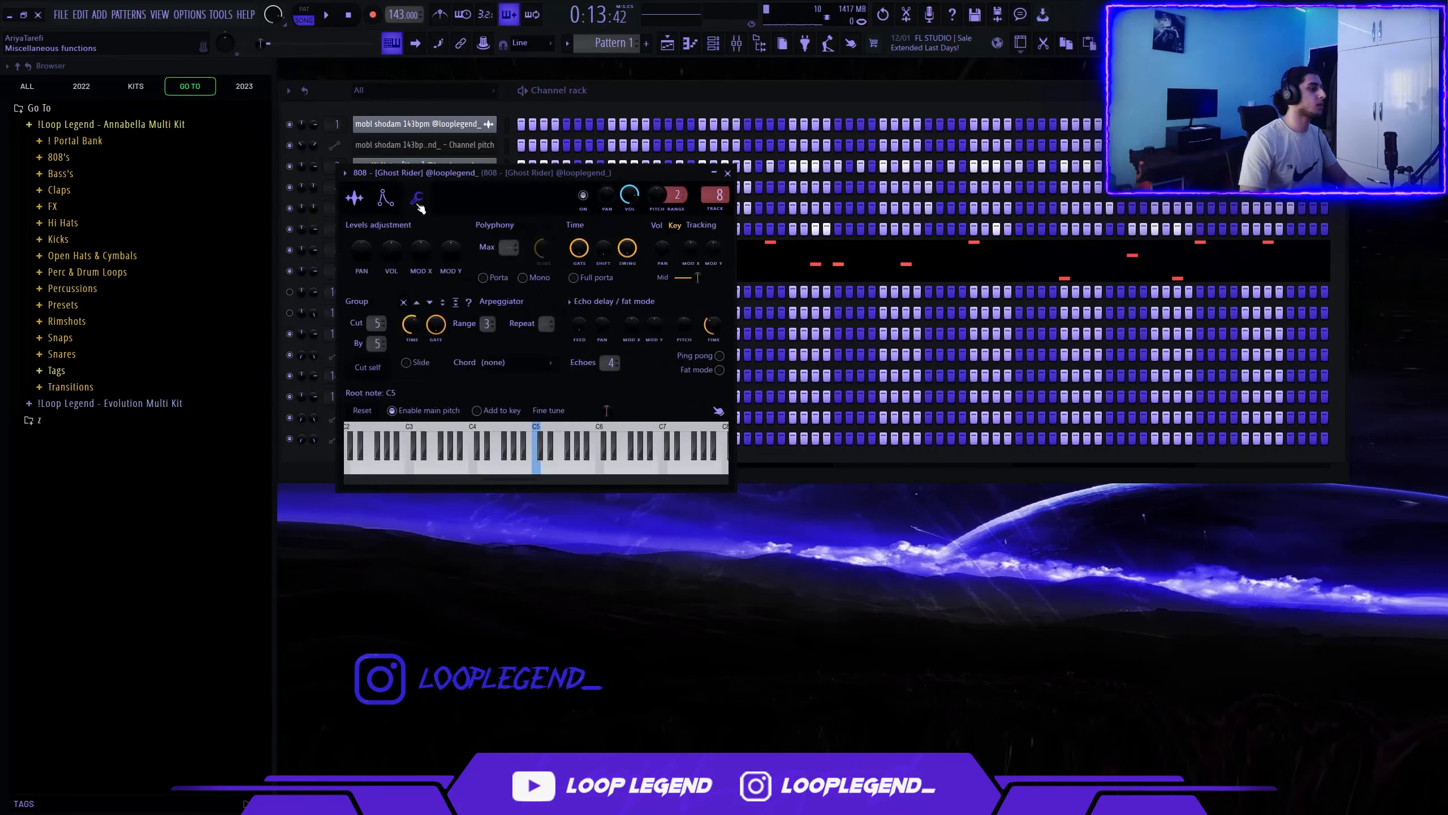
left_click_drag(568, 185, 676, 175)
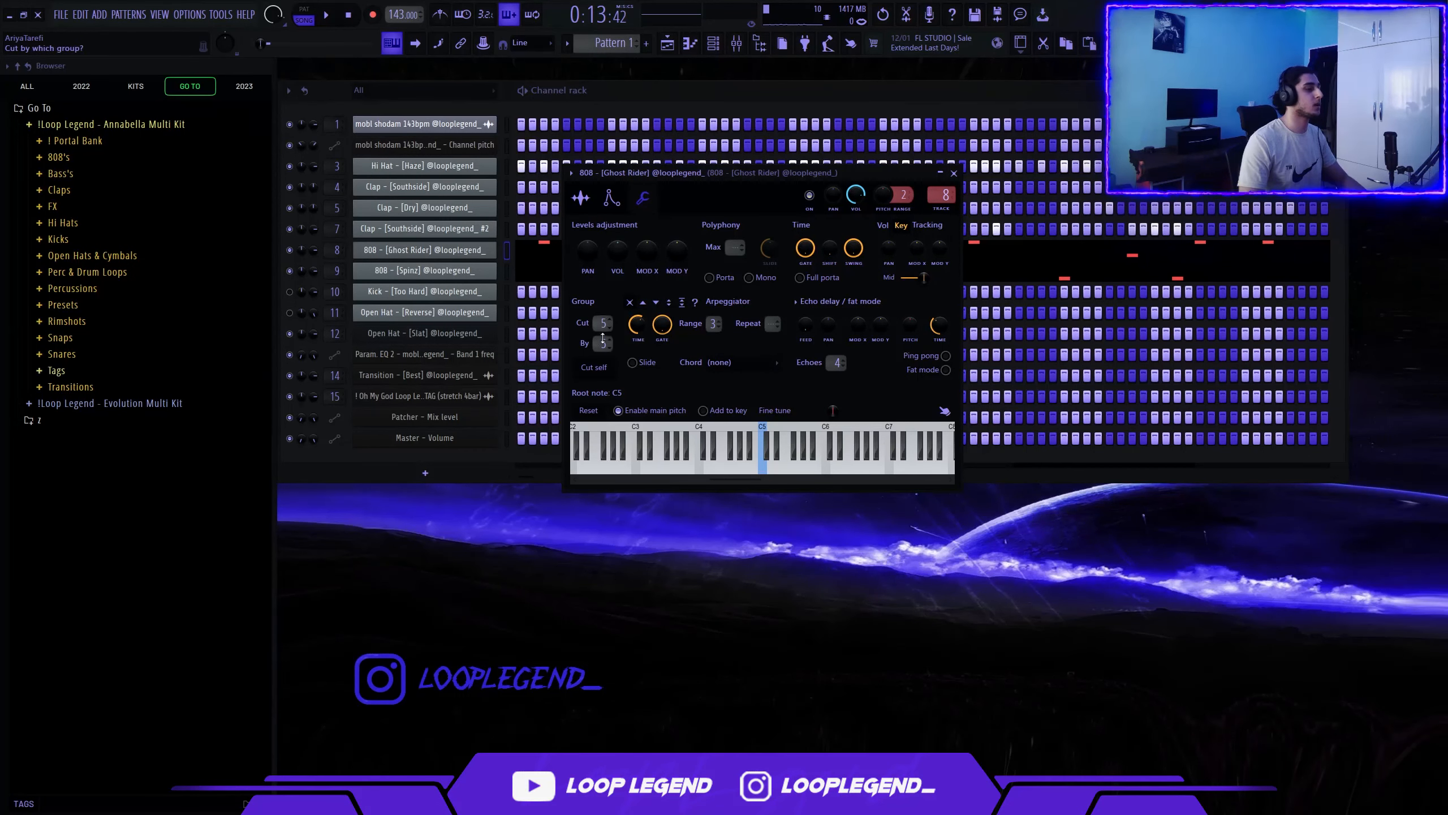
left_click(424, 271)
left_click(436, 209)
left_click_drag(473, 186, 670, 212)
Play Pattern 1 while examining the Ghost Rider and Spinz 808 notes across all eight bars in the piano roll
key("F7")
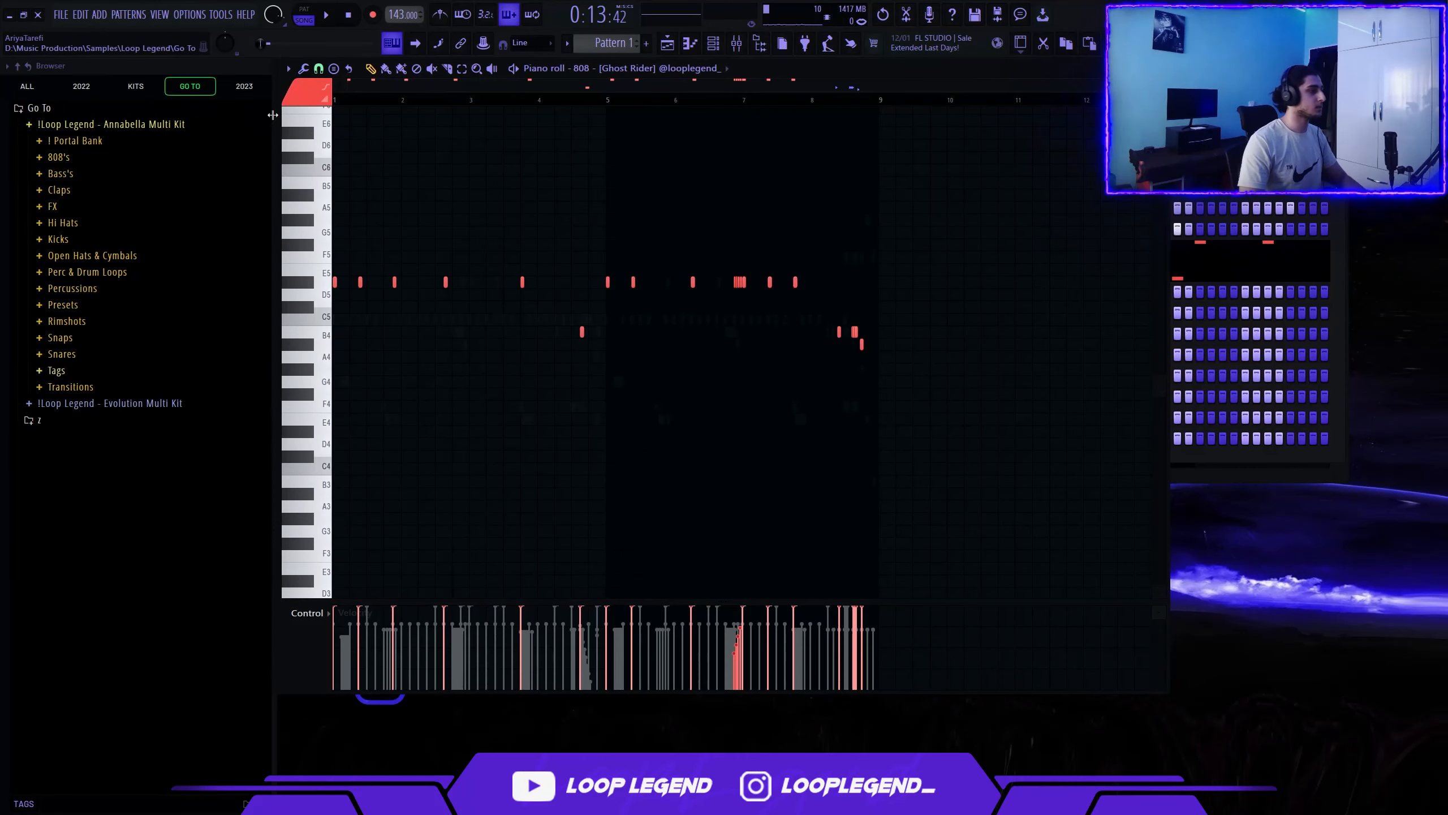
scroll(303, 201, "up", 3)
key("space")
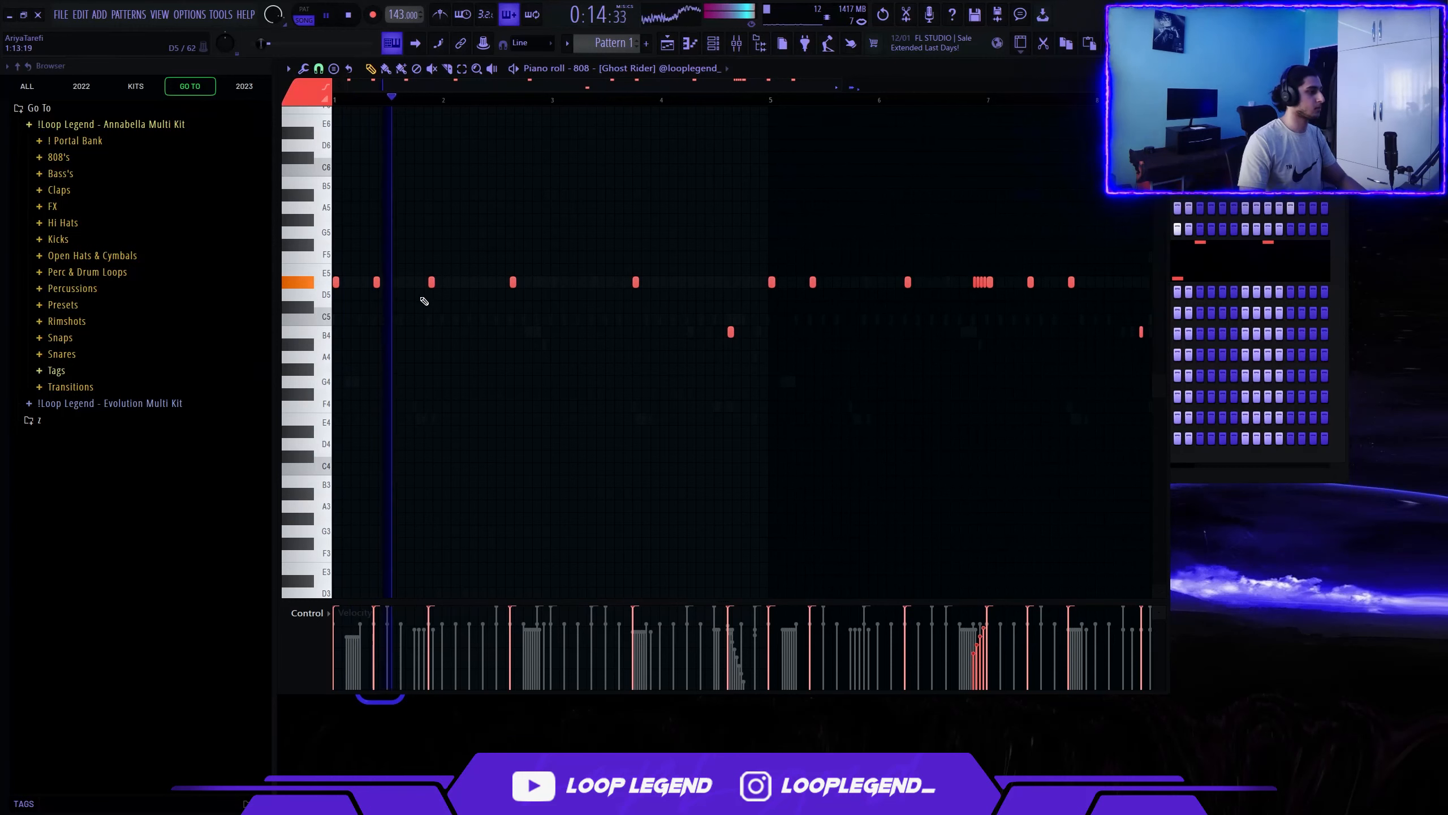
scroll(674, 71, "down", 1)
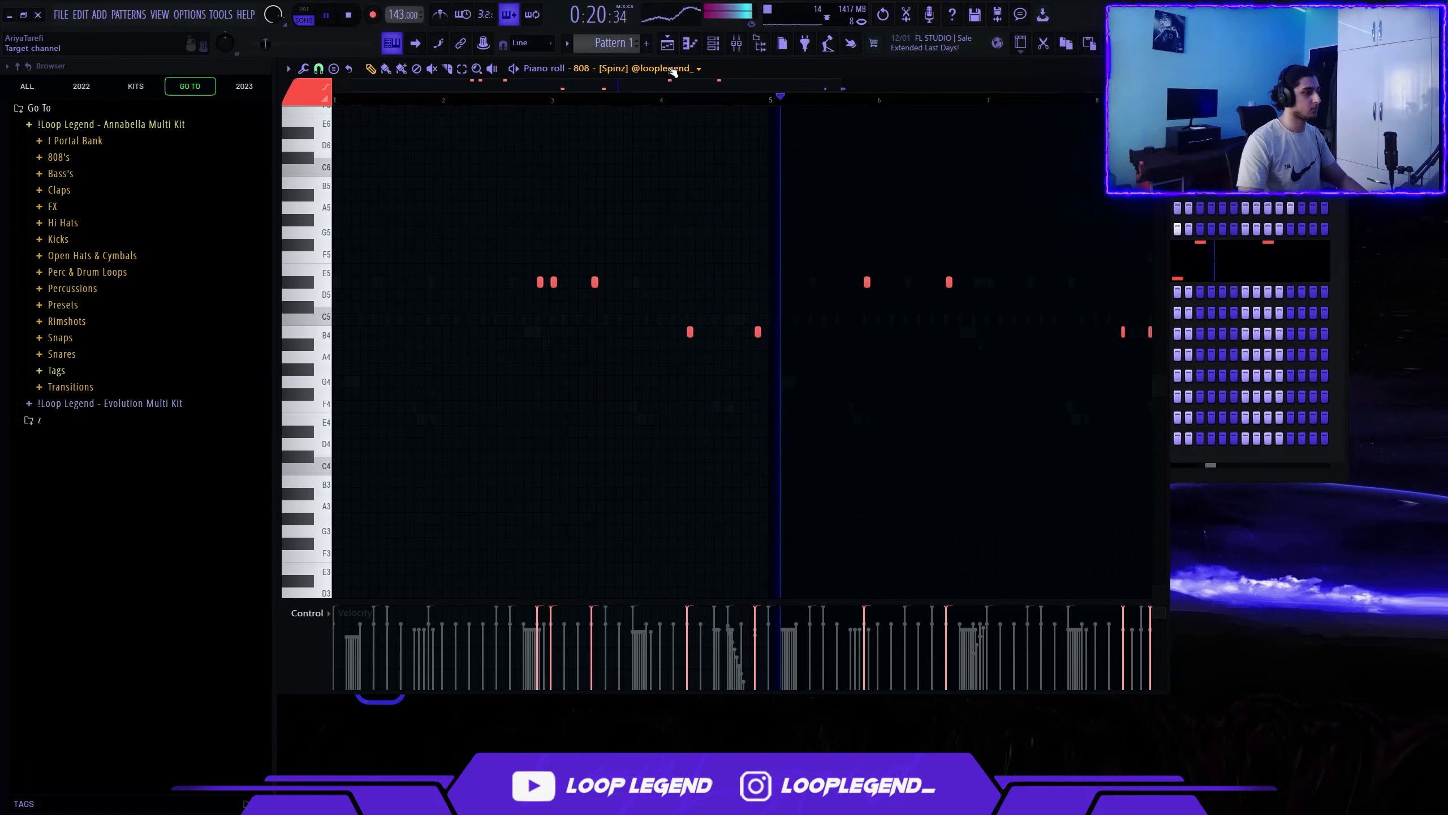
scroll(673, 71, "up", 1)
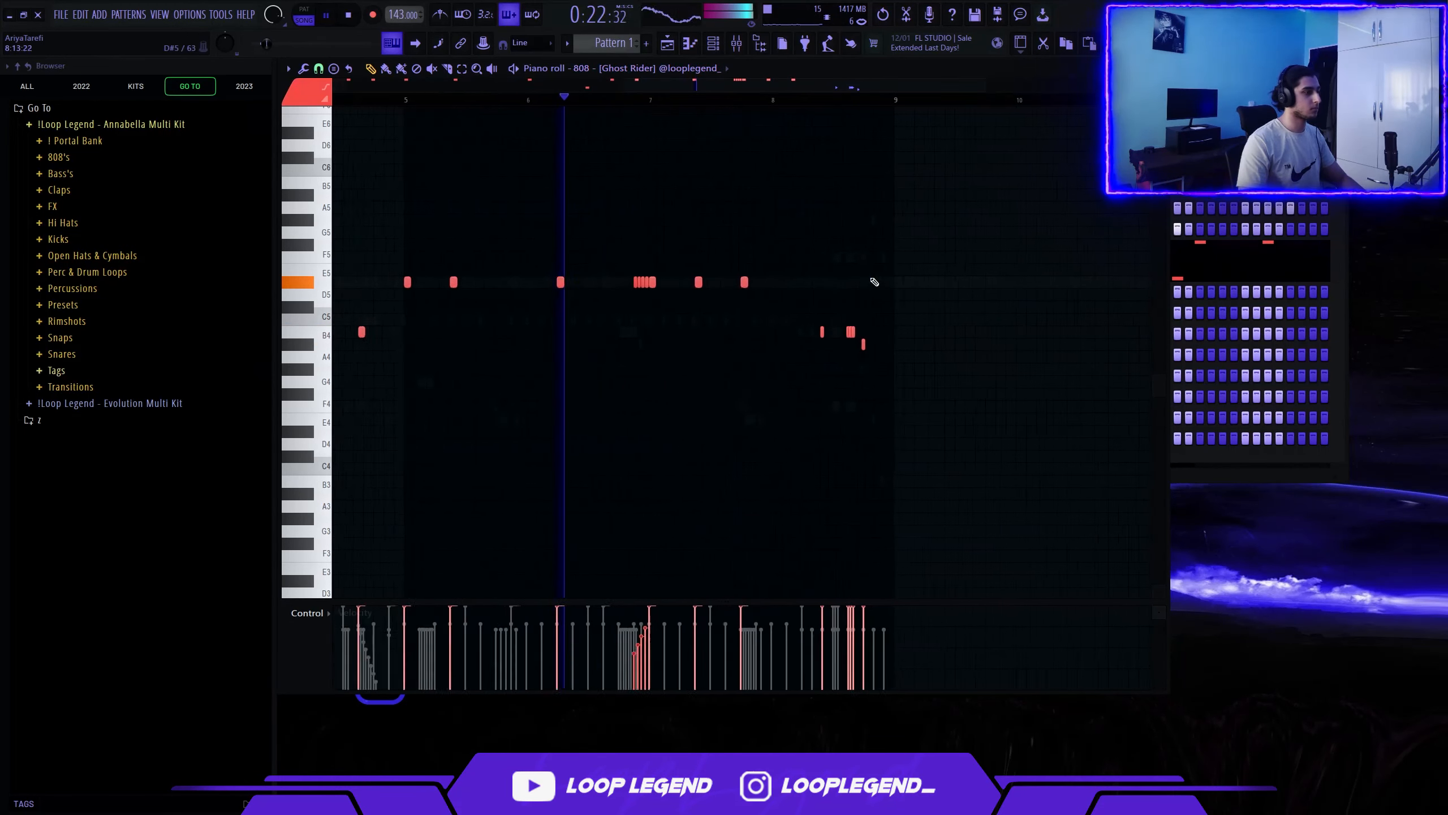
scroll(702, 71, "down", 1)
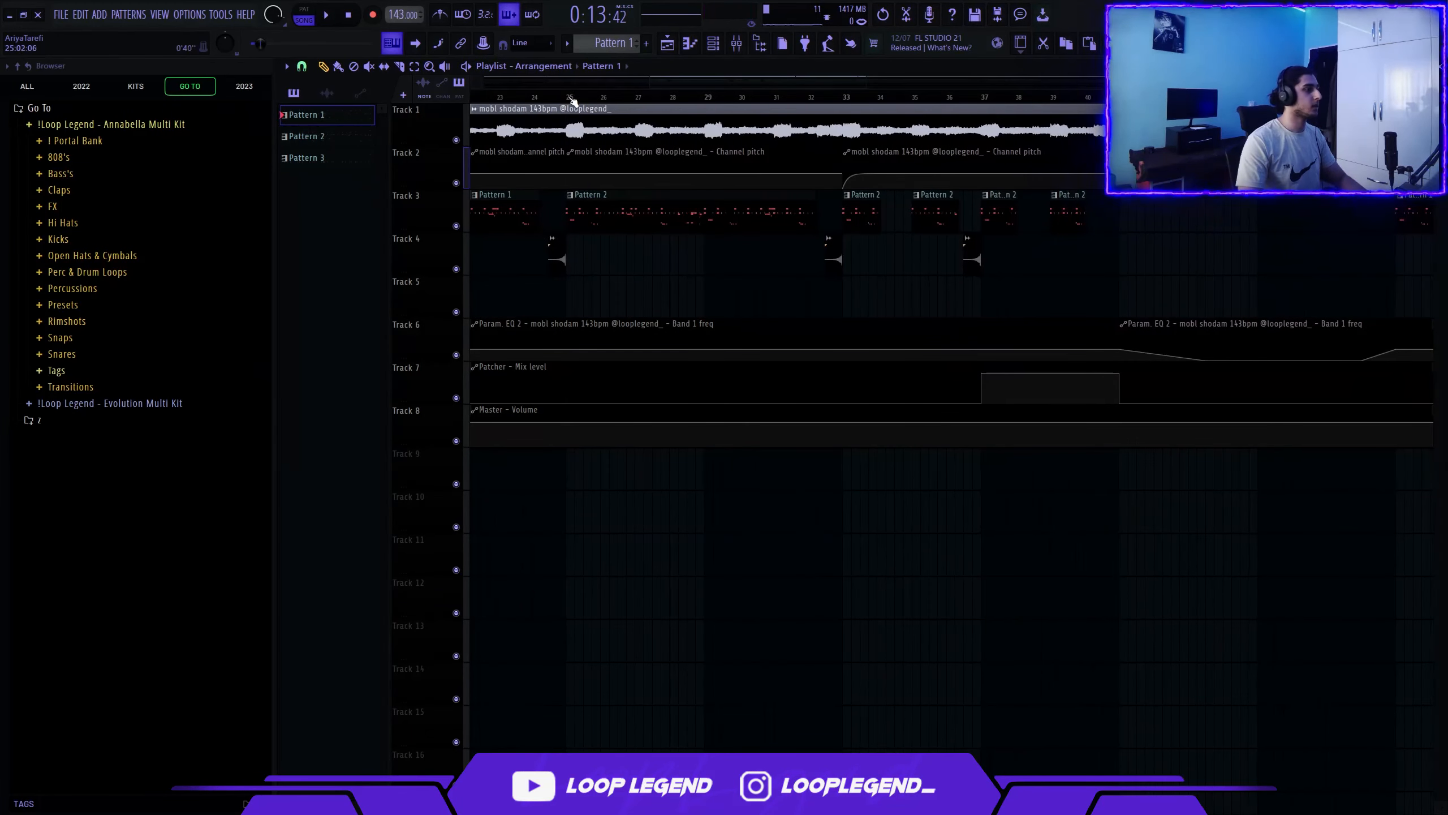
Mark bars 25 to 33 in the playlist, then examine the Too Hard kick's sample and notes in Pattern 2
left_click_drag(571, 98, 855, 98)
double_click(644, 209)
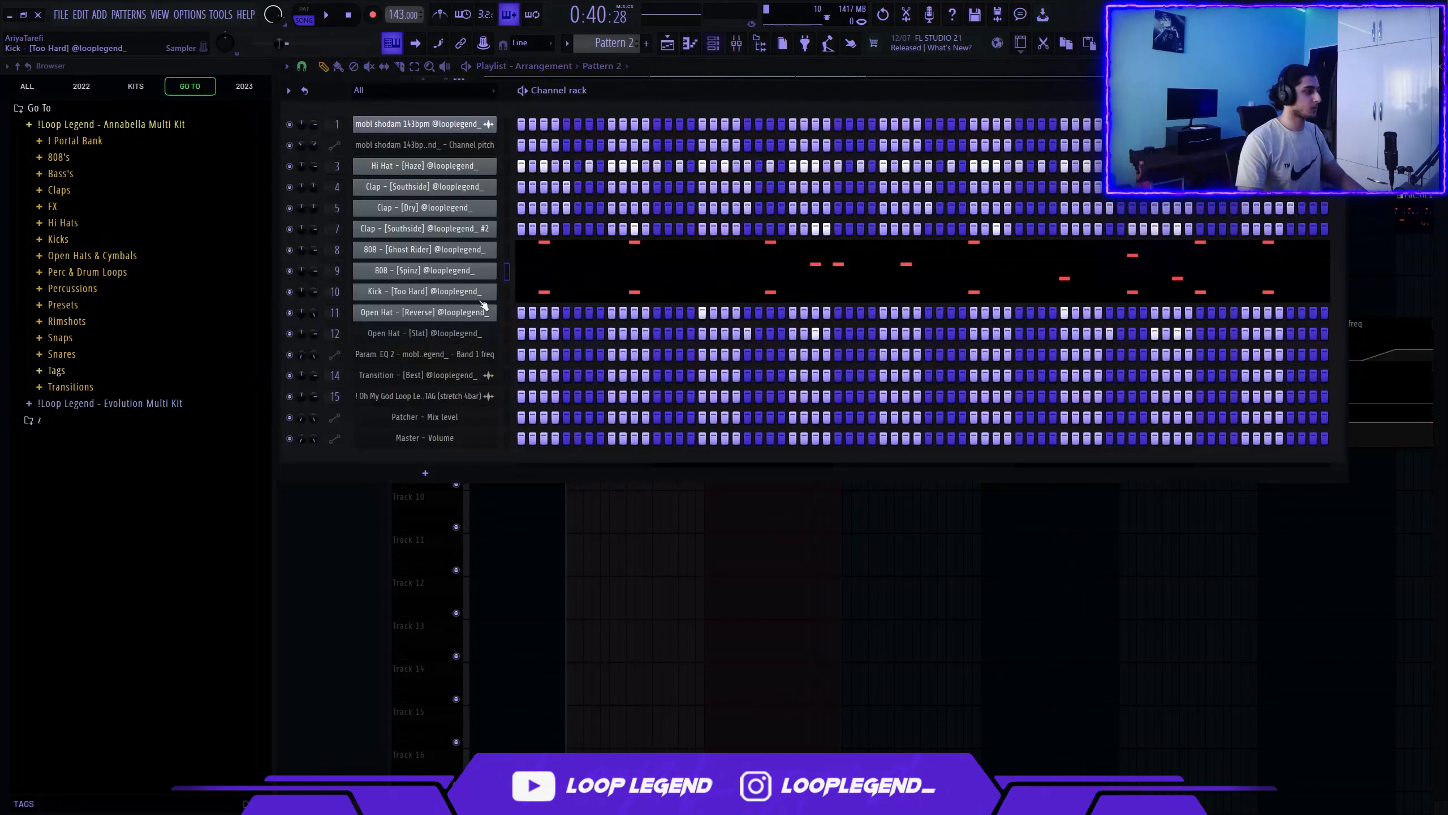
left_click(433, 291)
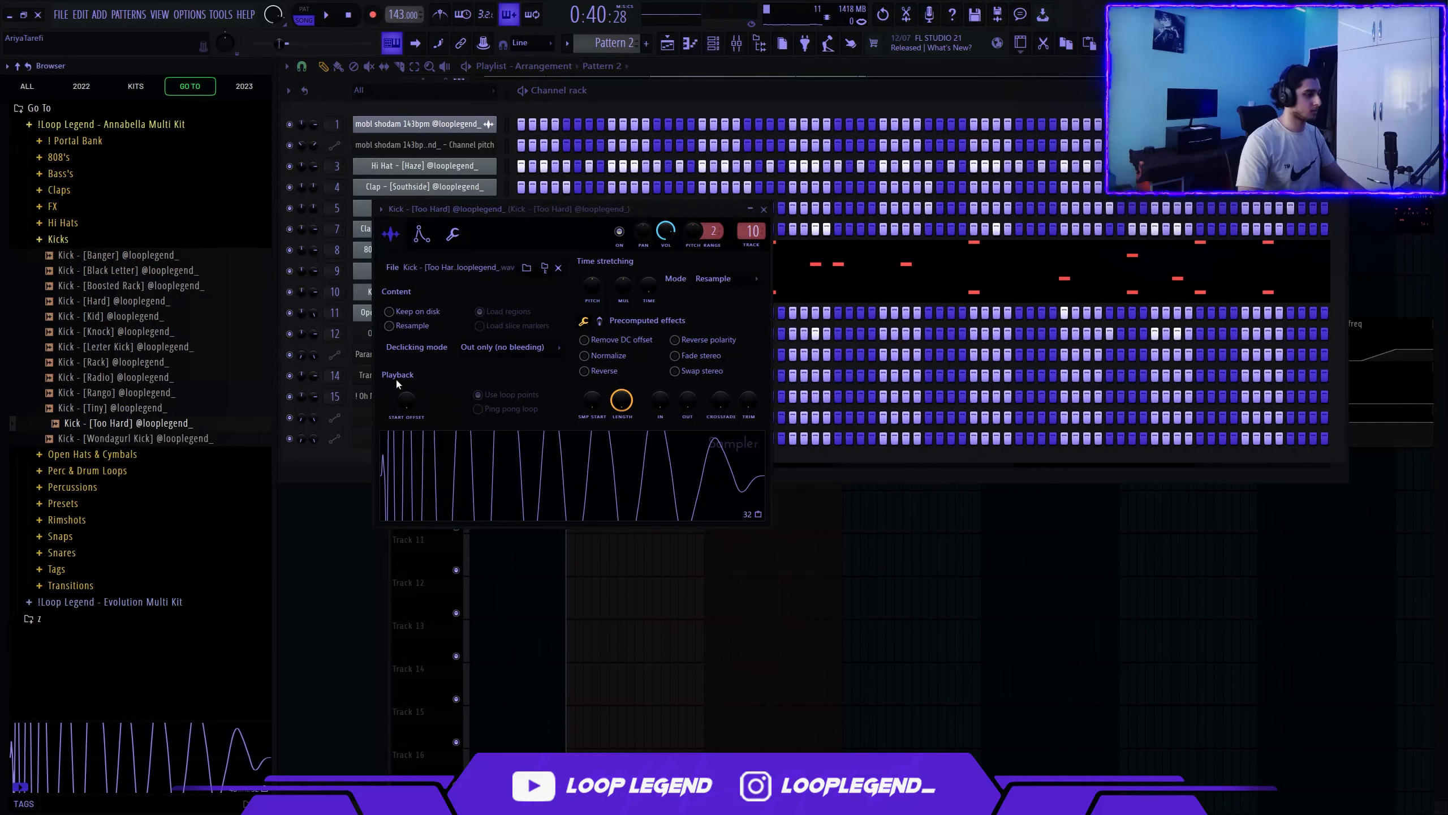
key("Escape")
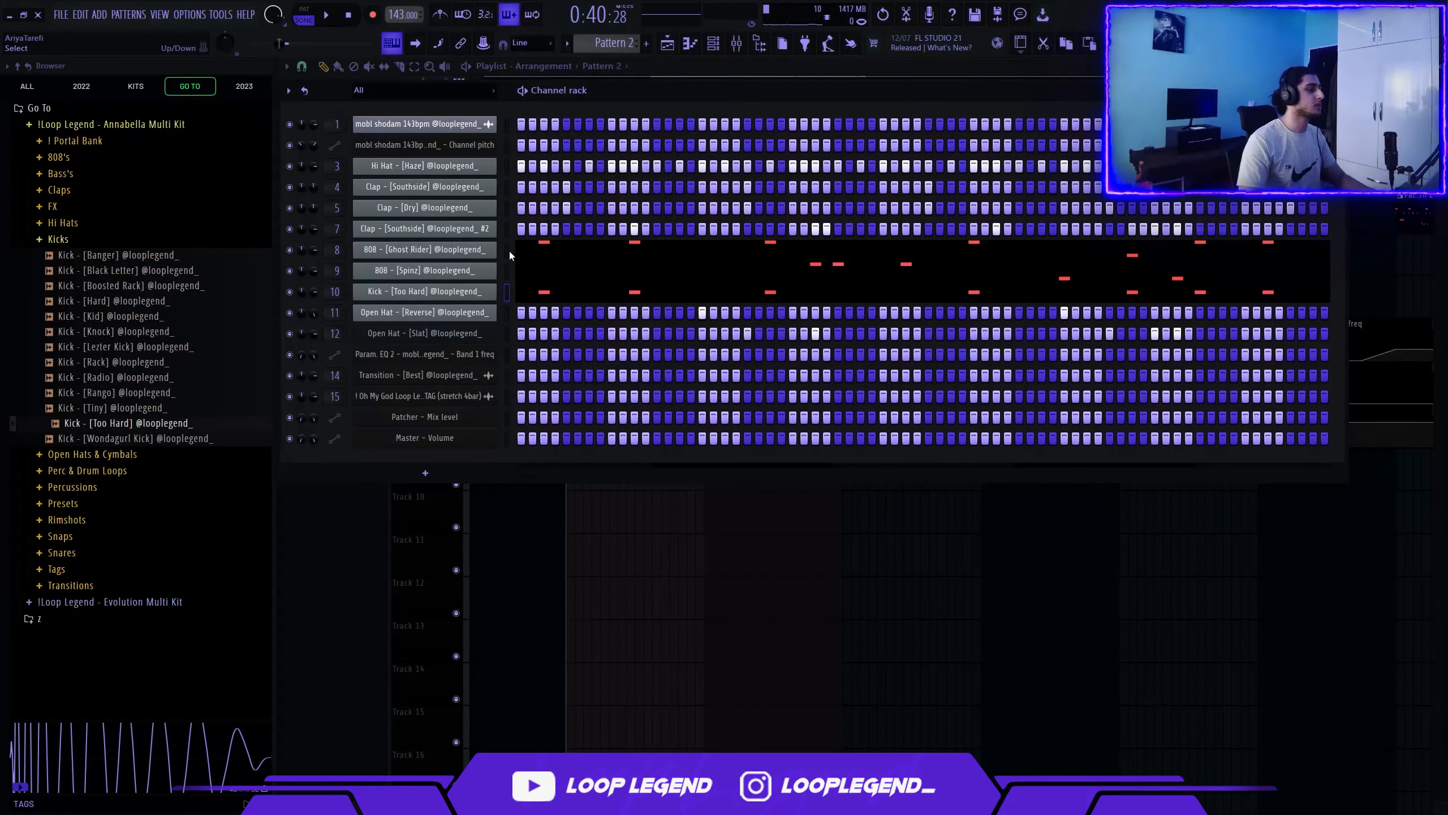
left_click(551, 293)
key("Escape")
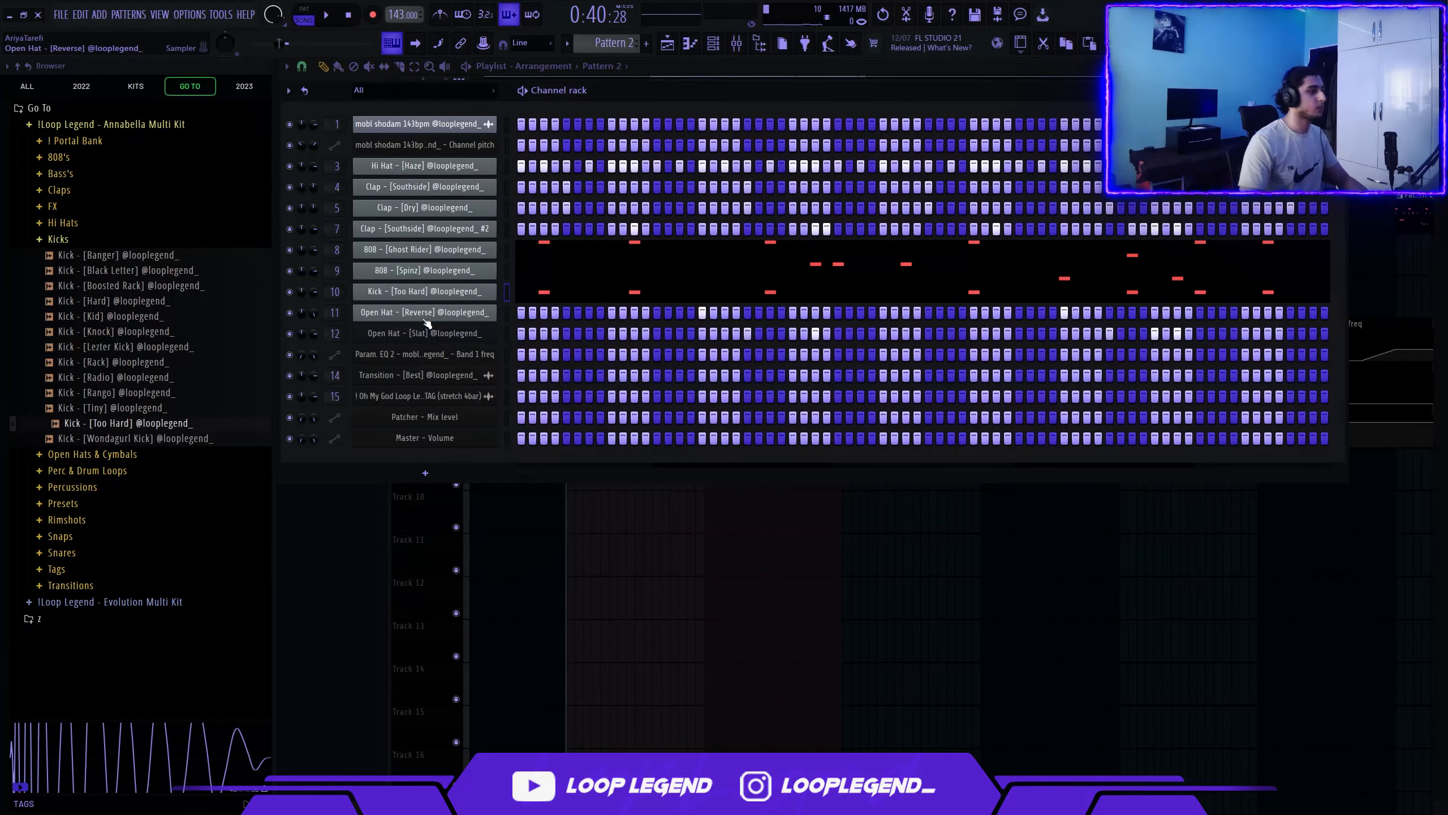
Examine the Reverse open hat's sampler settings and its notes in Pattern 2's piano roll
left_click(427, 315)
left_click(408, 252)
key("Escape")
key("F7")
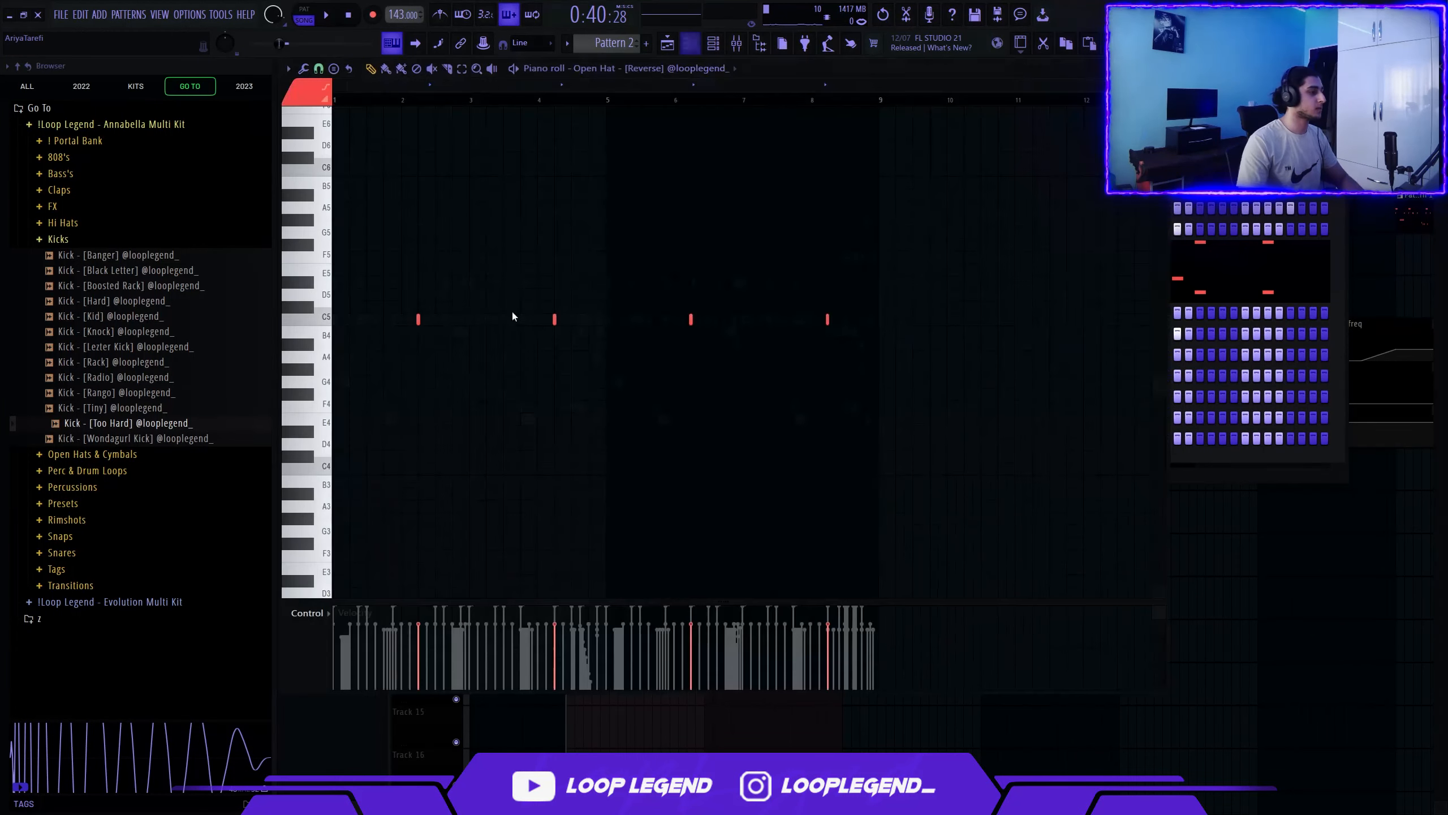
scroll(377, 337, "up", 3)
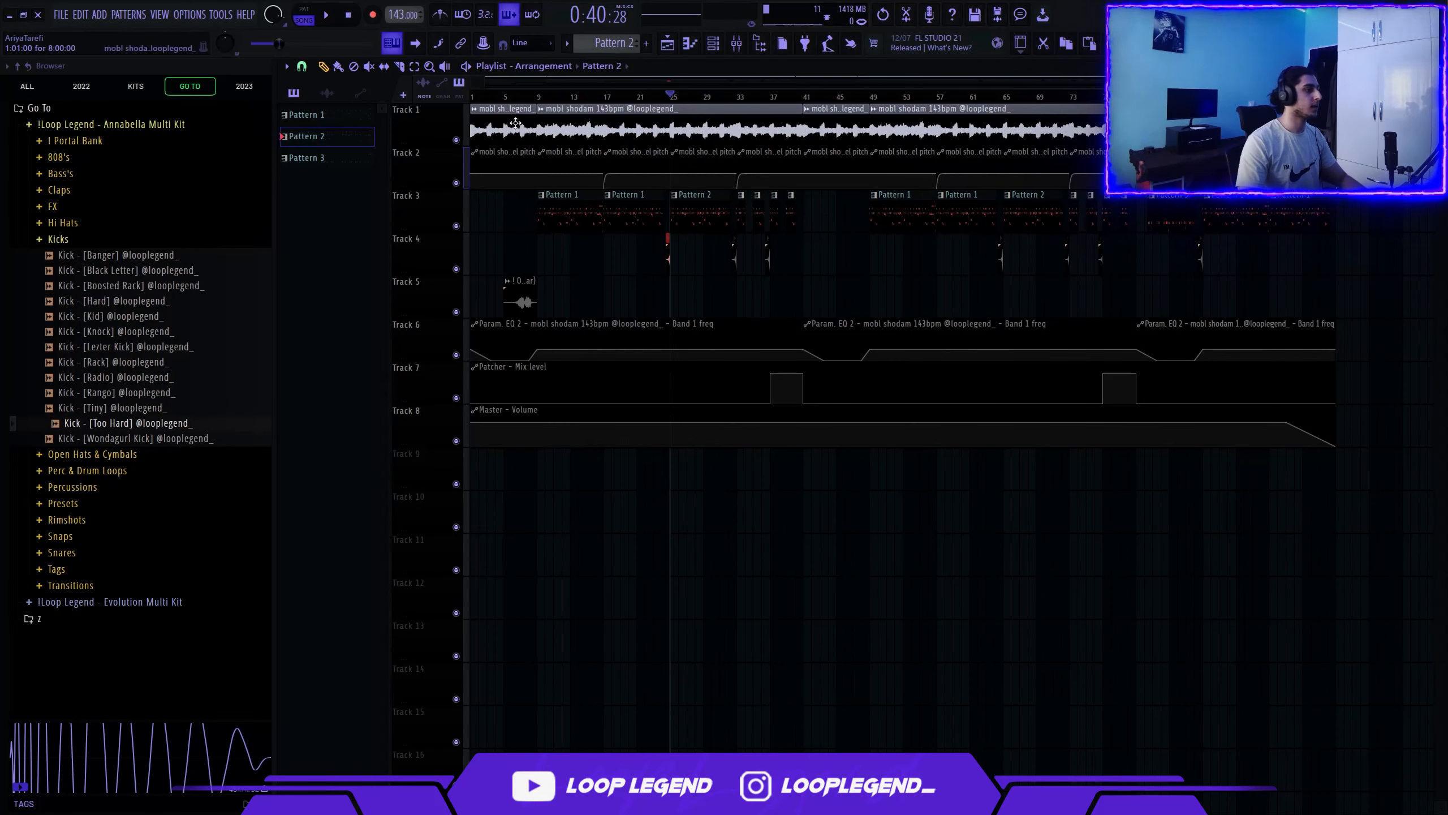
Walk through the arrangement's sections by selecting the clips of bars 1 to 9, 9 to 25, 25 to 41 and the part from bar 41
left_click_drag(525, 124, 465, 308)
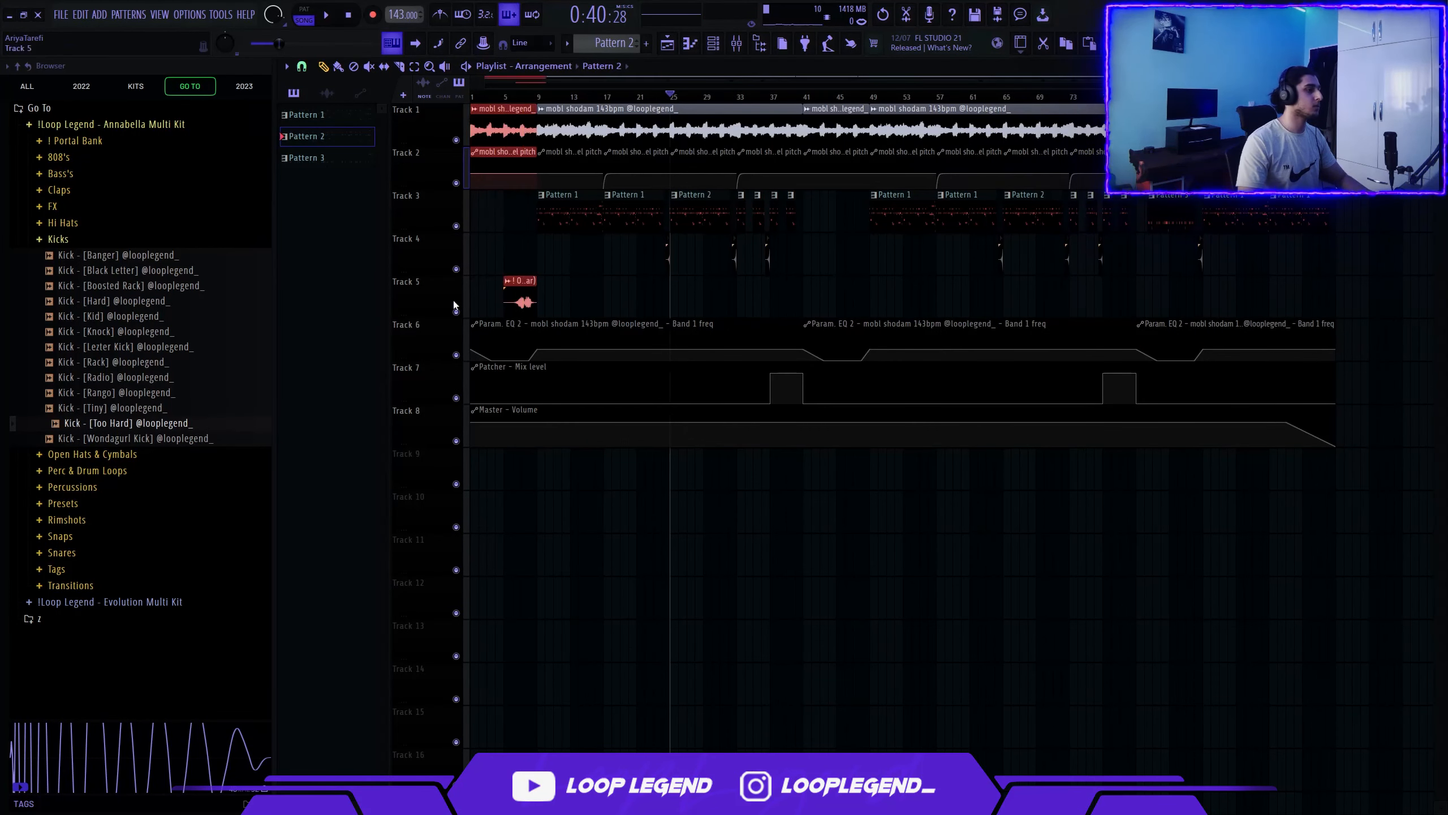
scroll(456, 307, "up", 3)
left_click_drag(627, 128, 755, 263)
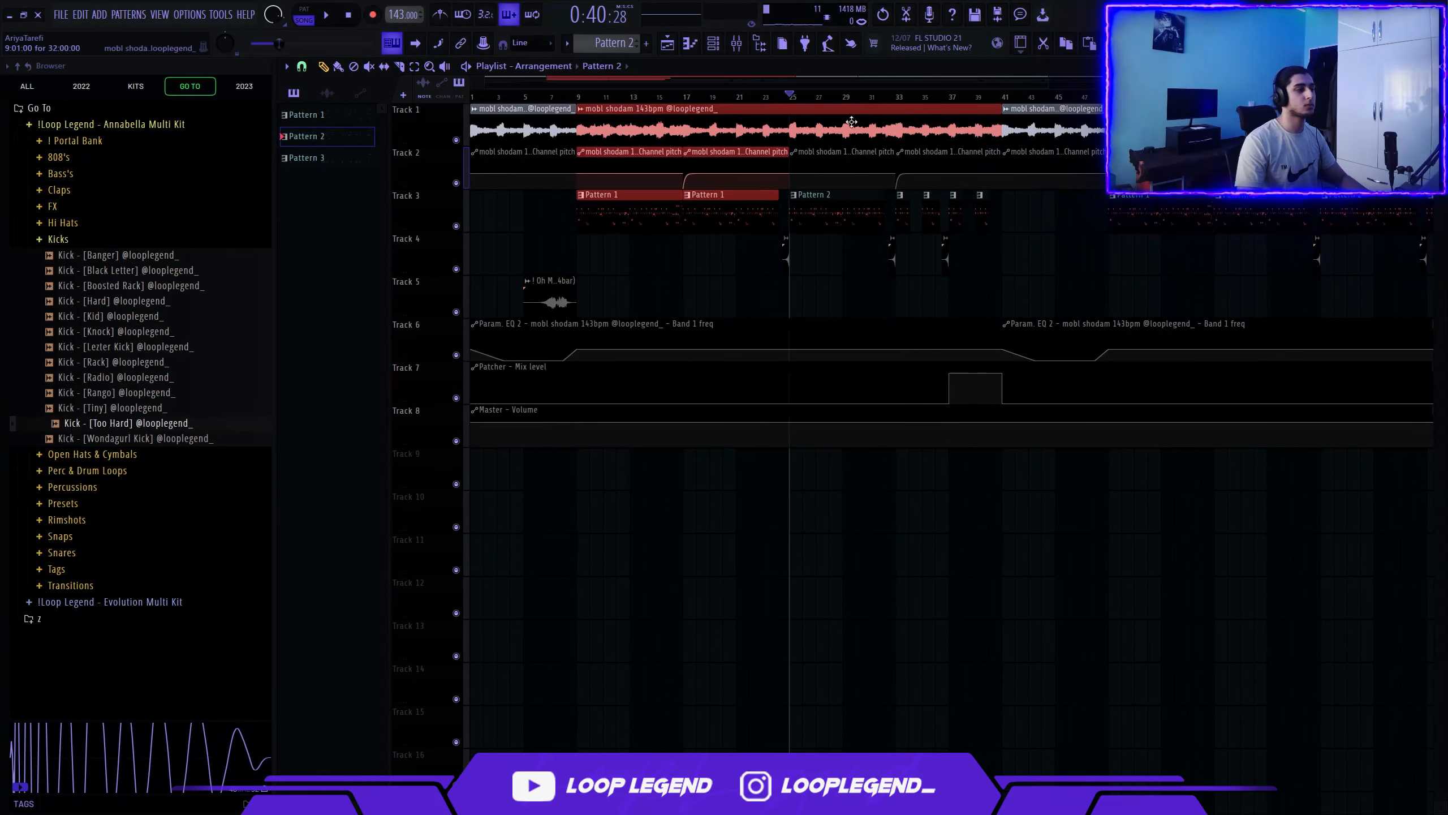
left_click_drag(817, 127, 995, 289)
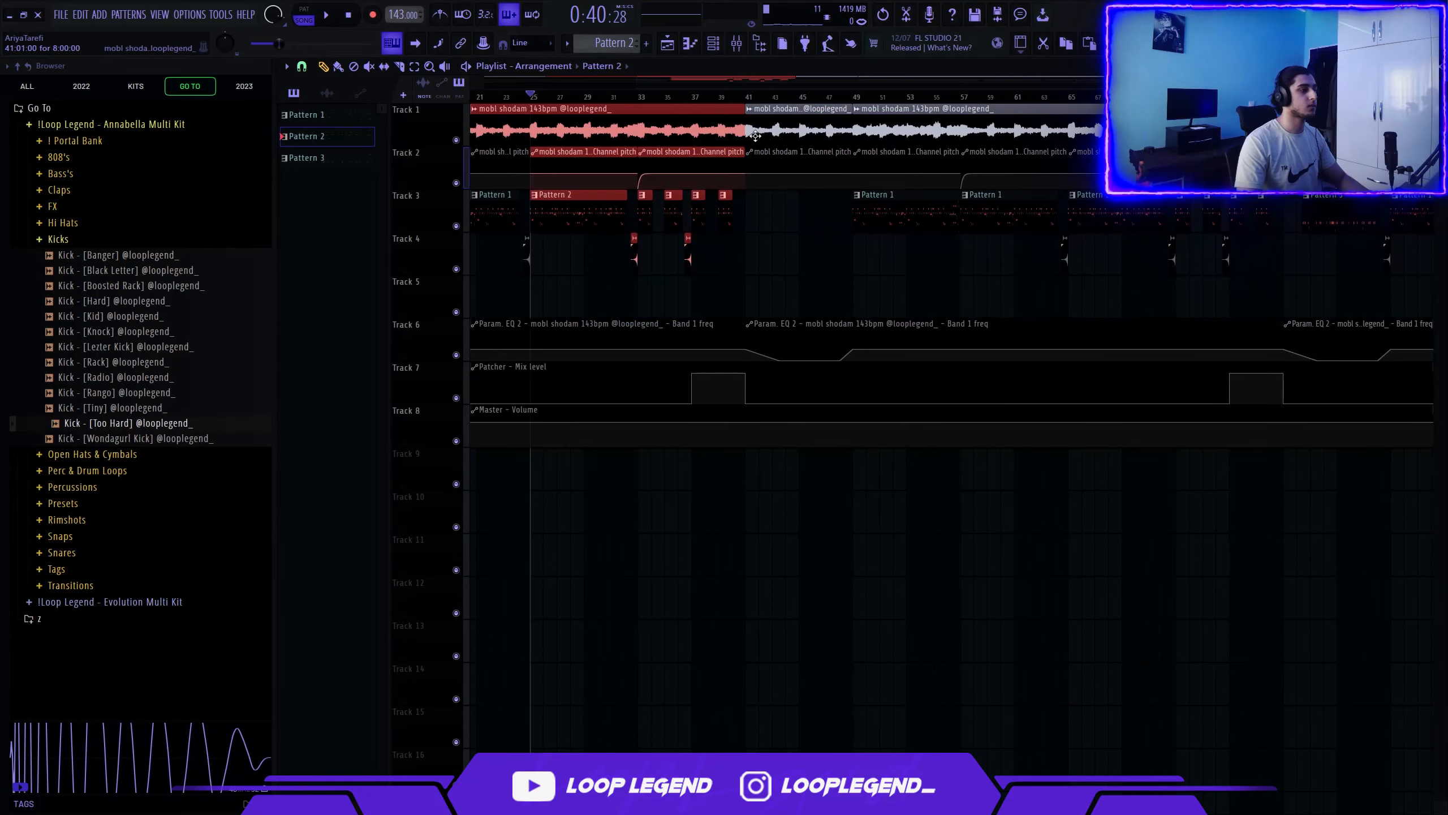
scroll(753, 137, "down", 3)
left_click_drag(757, 128, 290, 420)
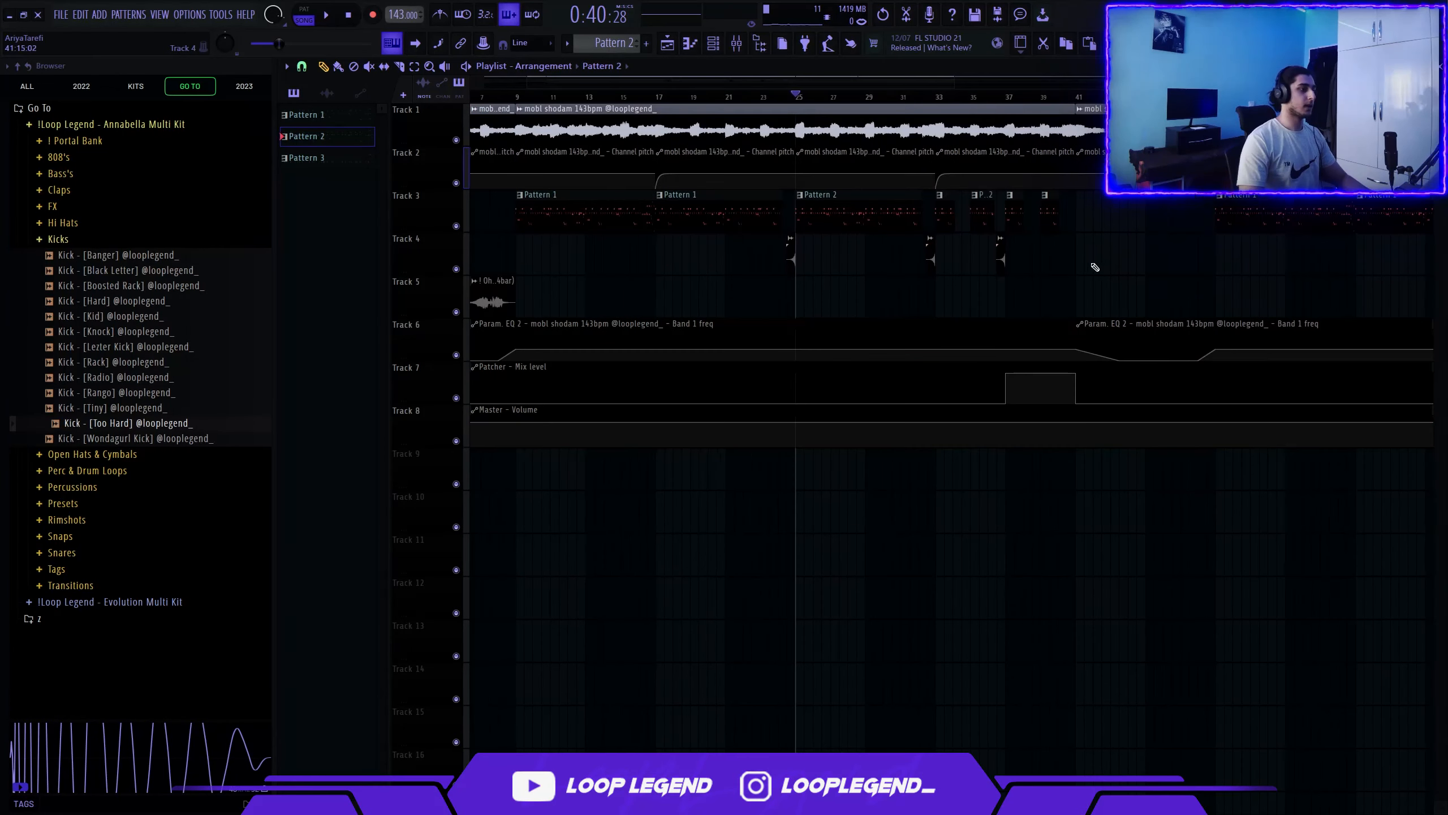
Examine the chopped Pattern 2 clips between bars 33 and 41 and play that section
left_click_drag(1086, 210, 1007, 222)
scroll(1107, 219, "up", 2)
scroll(1018, 214, "up", 1)
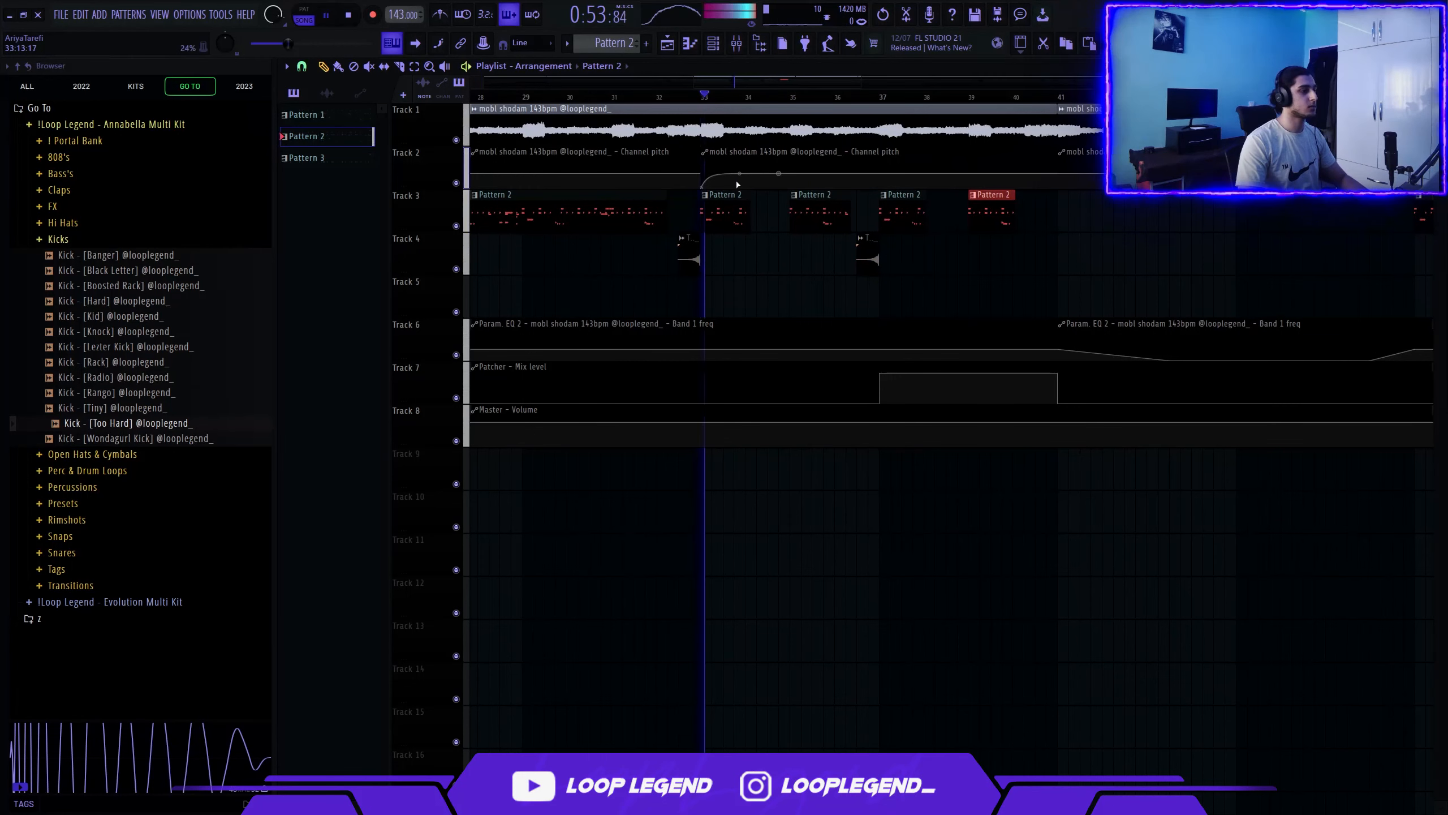
key("space")
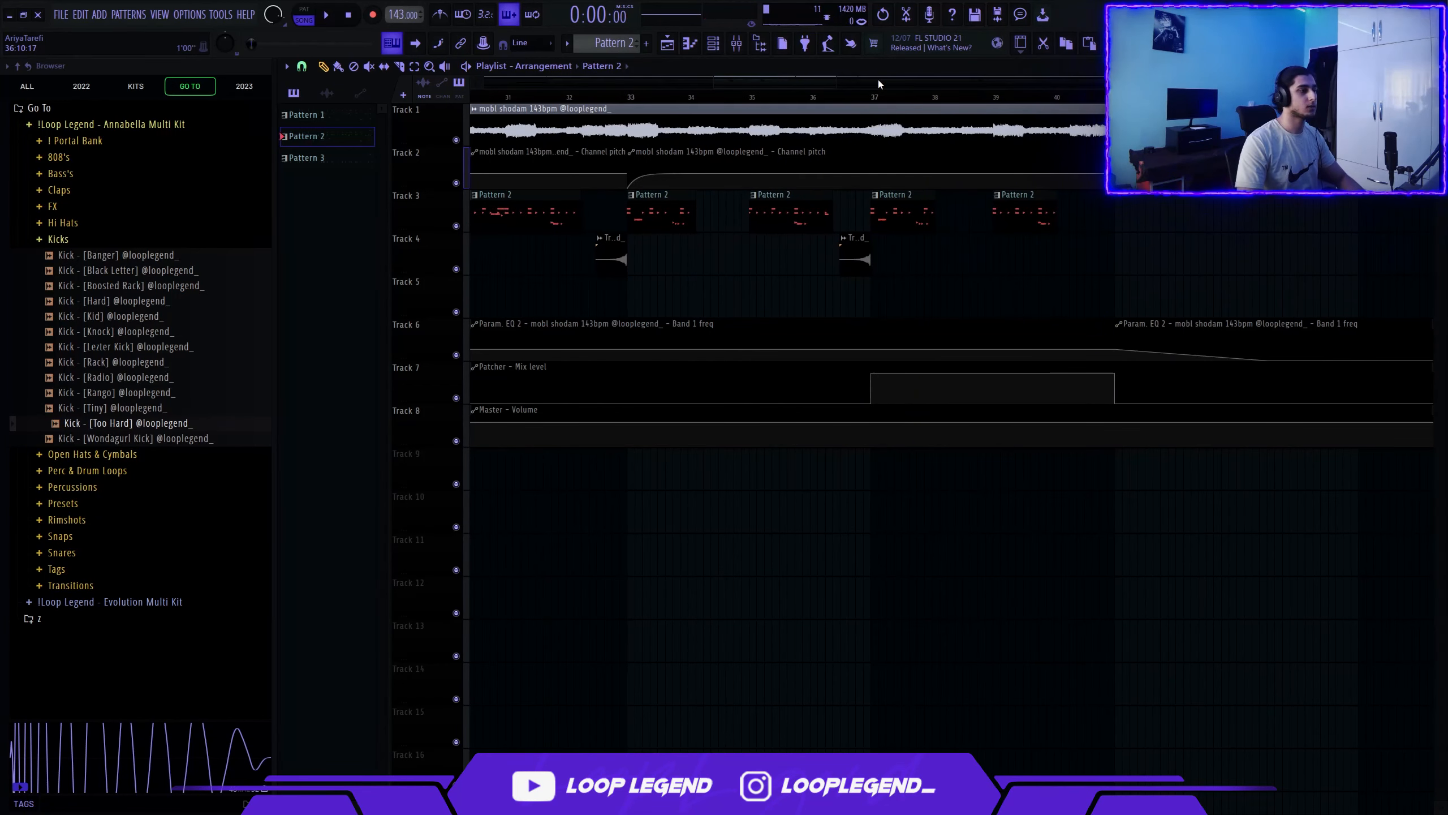
Move the playback position to bar 37 and, with the mixer open, locate the 01 MASTER Patcher preset in the Evolution Multi Kit
left_click(878, 83)
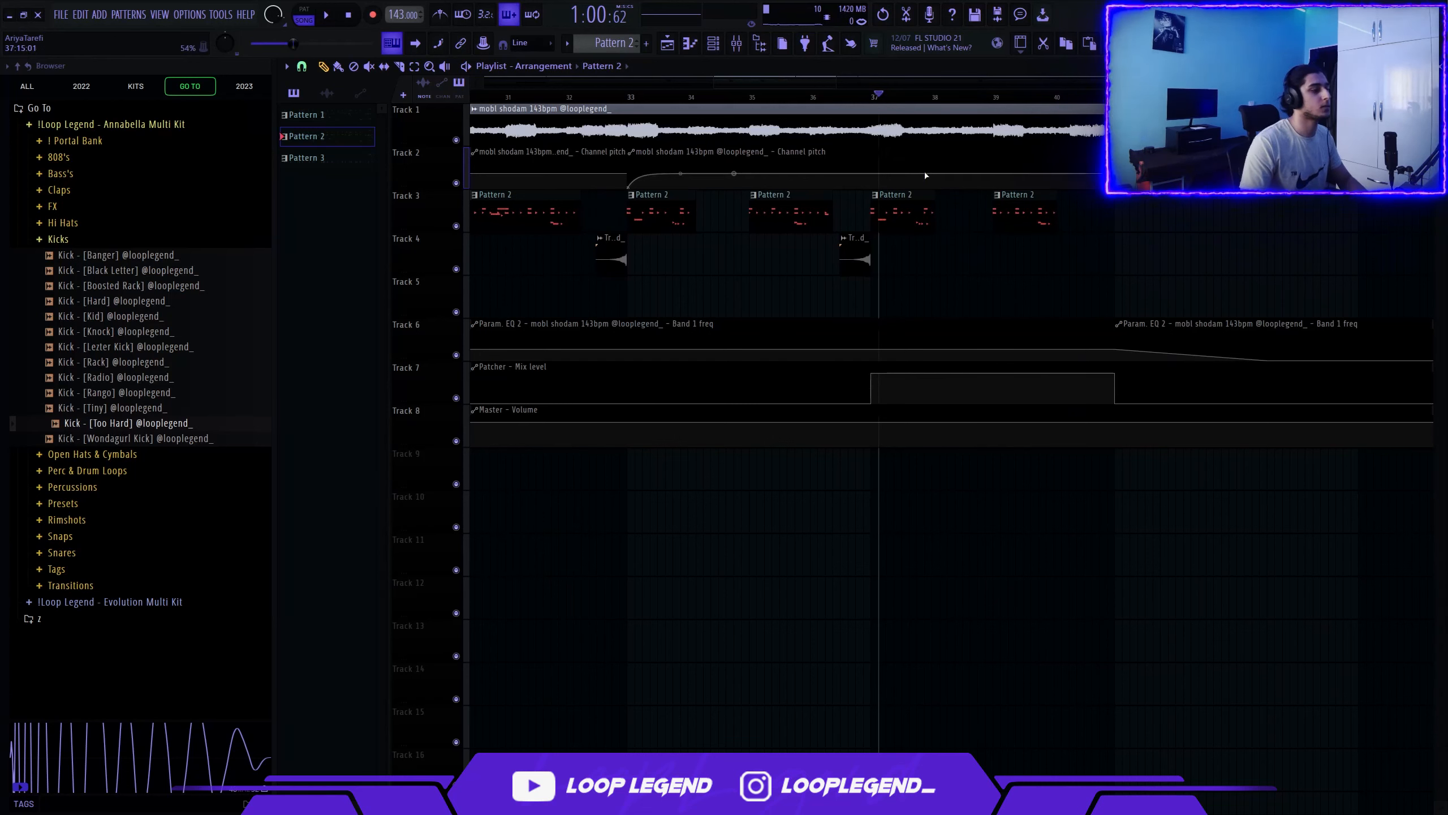
left_click(871, 94)
left_click(736, 43)
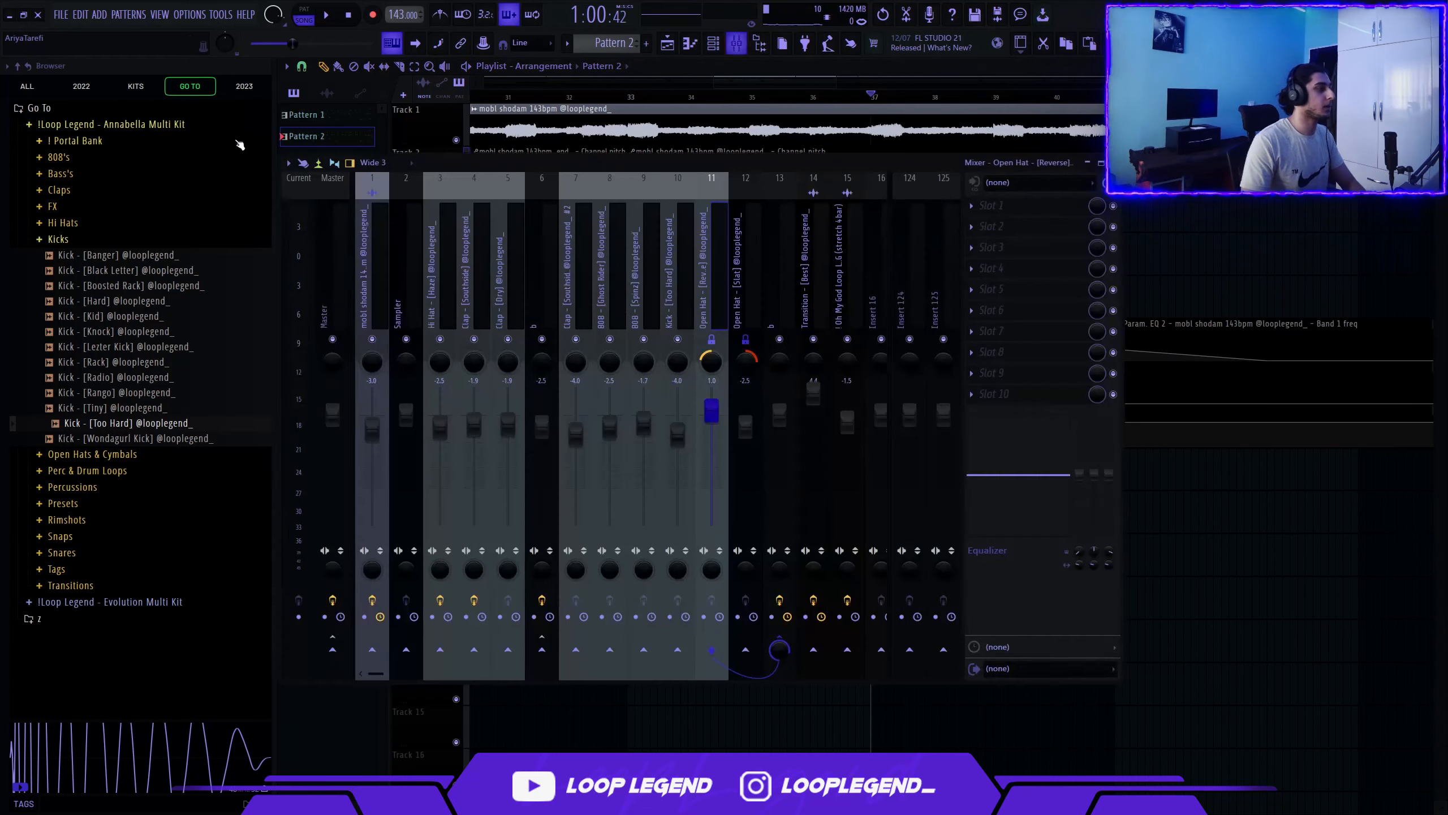
left_click(98, 601)
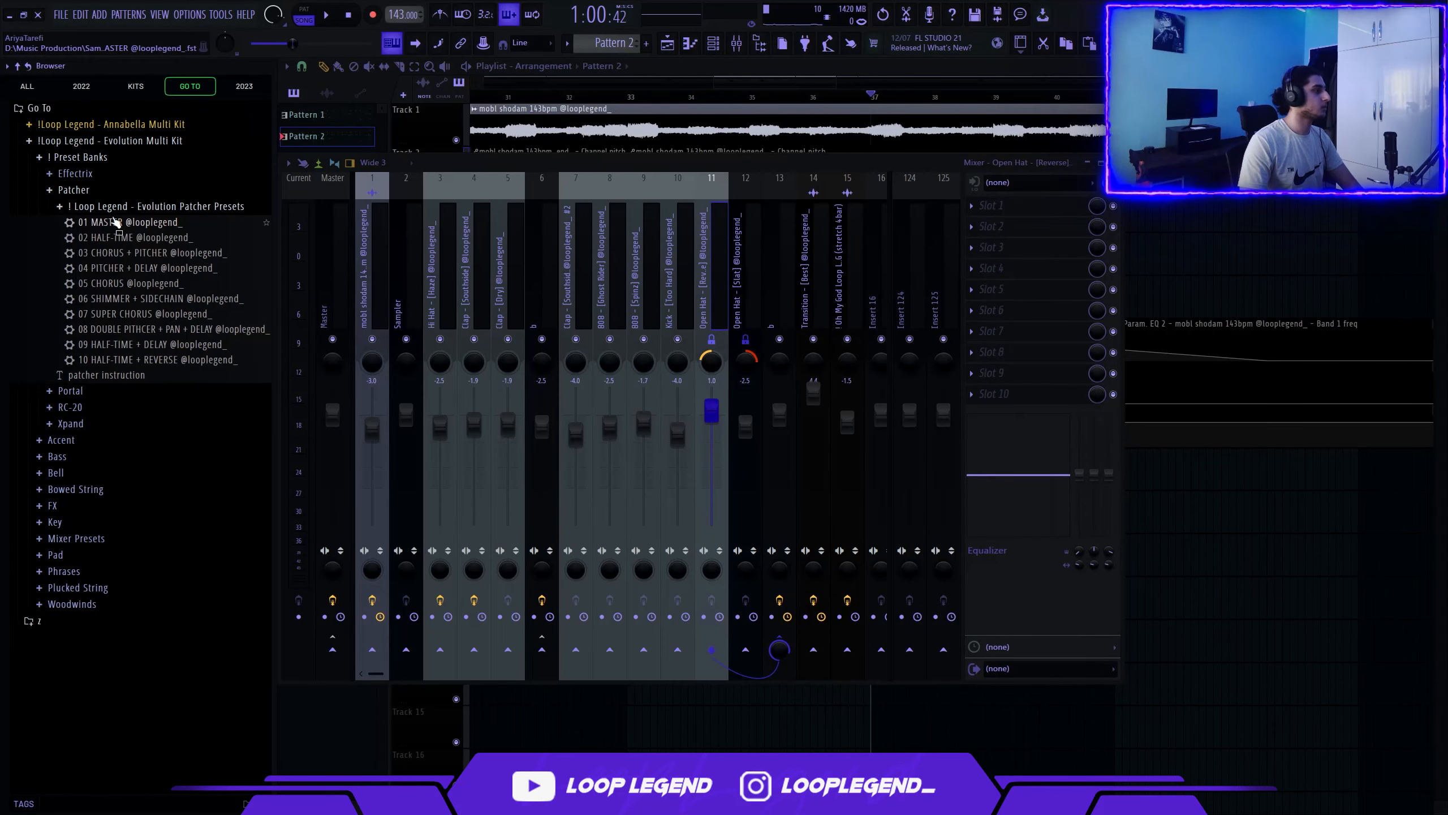
left_click_drag(144, 223, 160, 226)
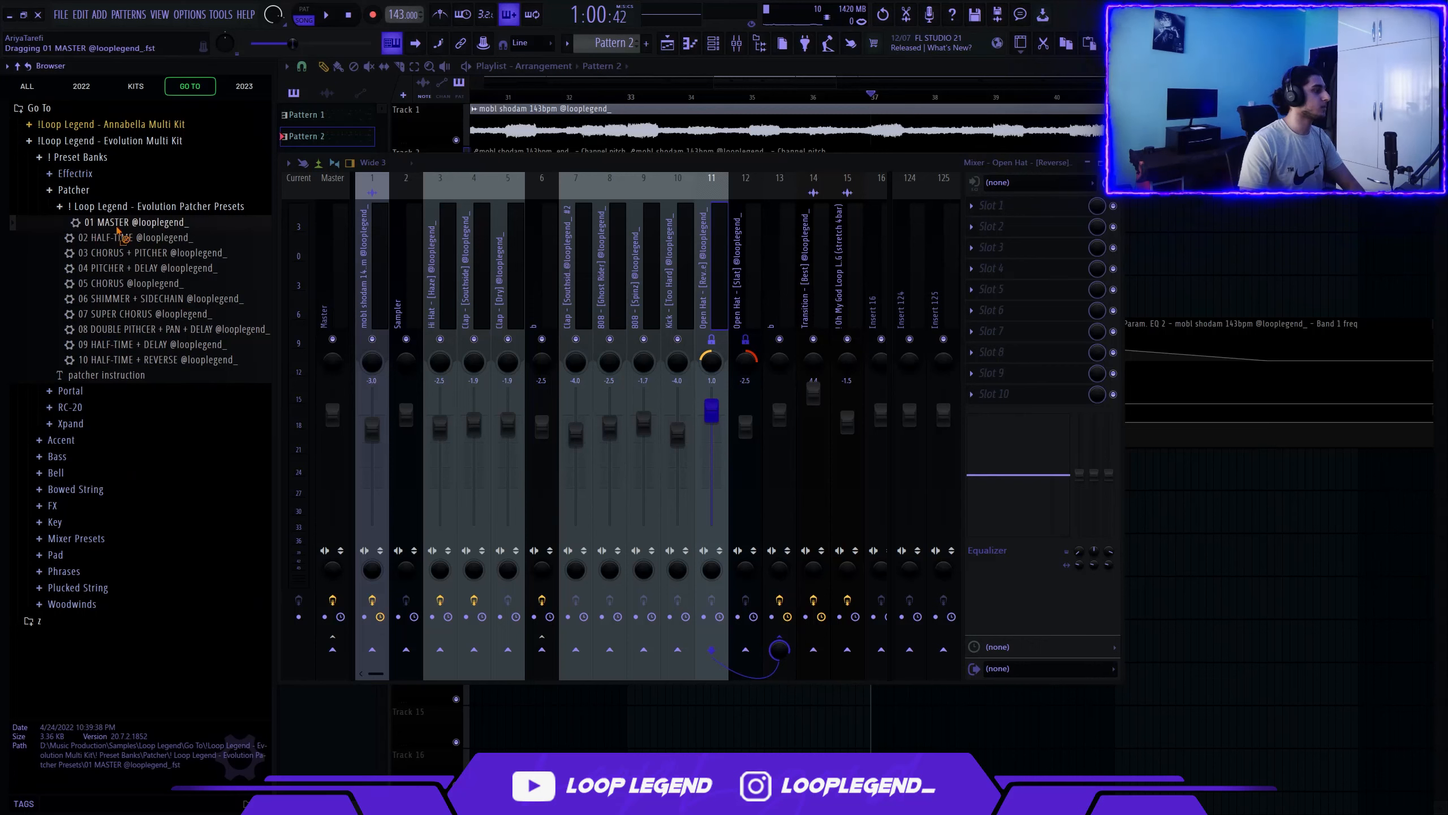
left_click_drag(354, 260, 339, 260)
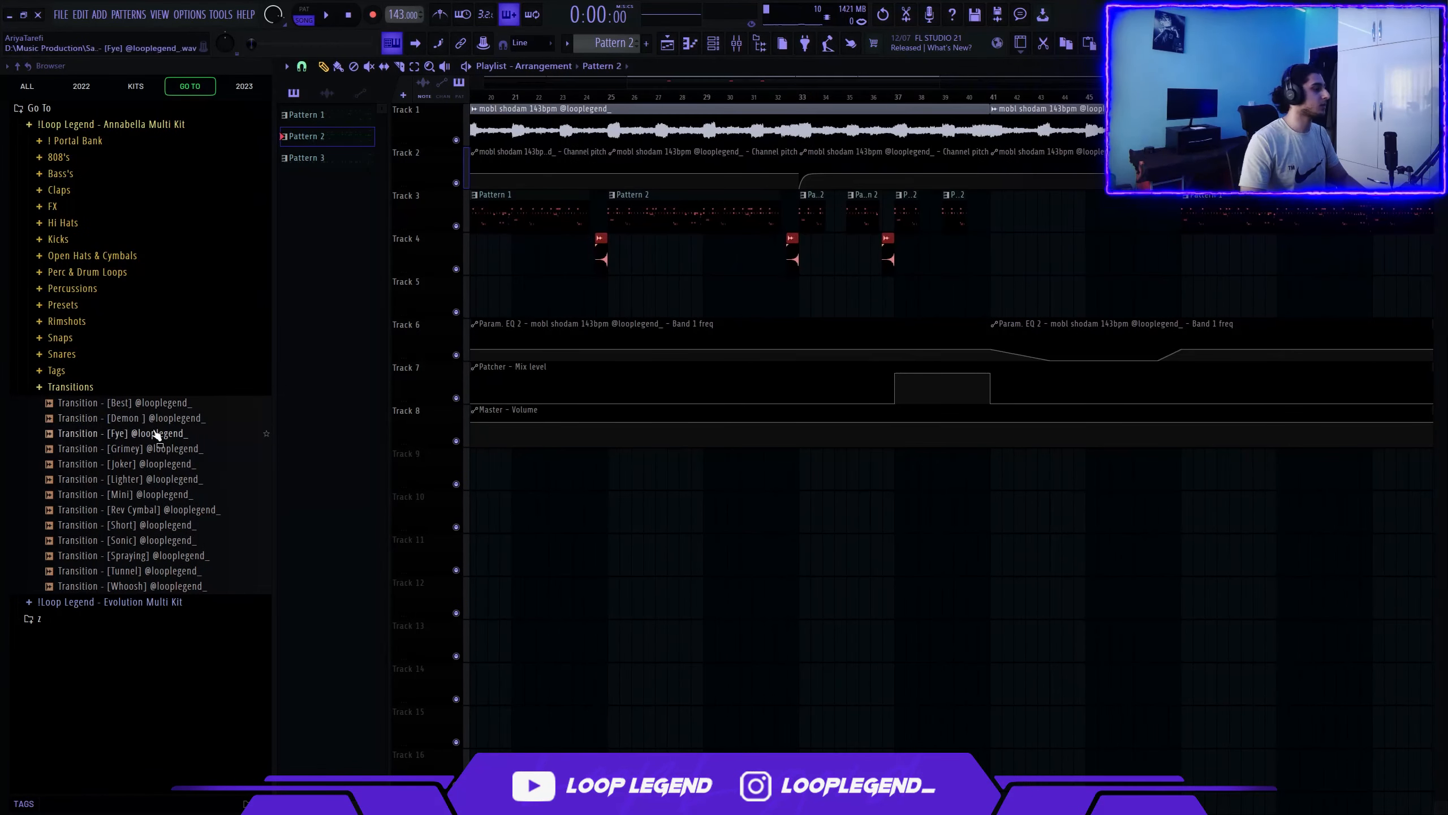
Preview the Transition [Best] sample and play its Track 4 clip leading into Pattern 2 at bar 25
left_click(152, 404)
key("space")
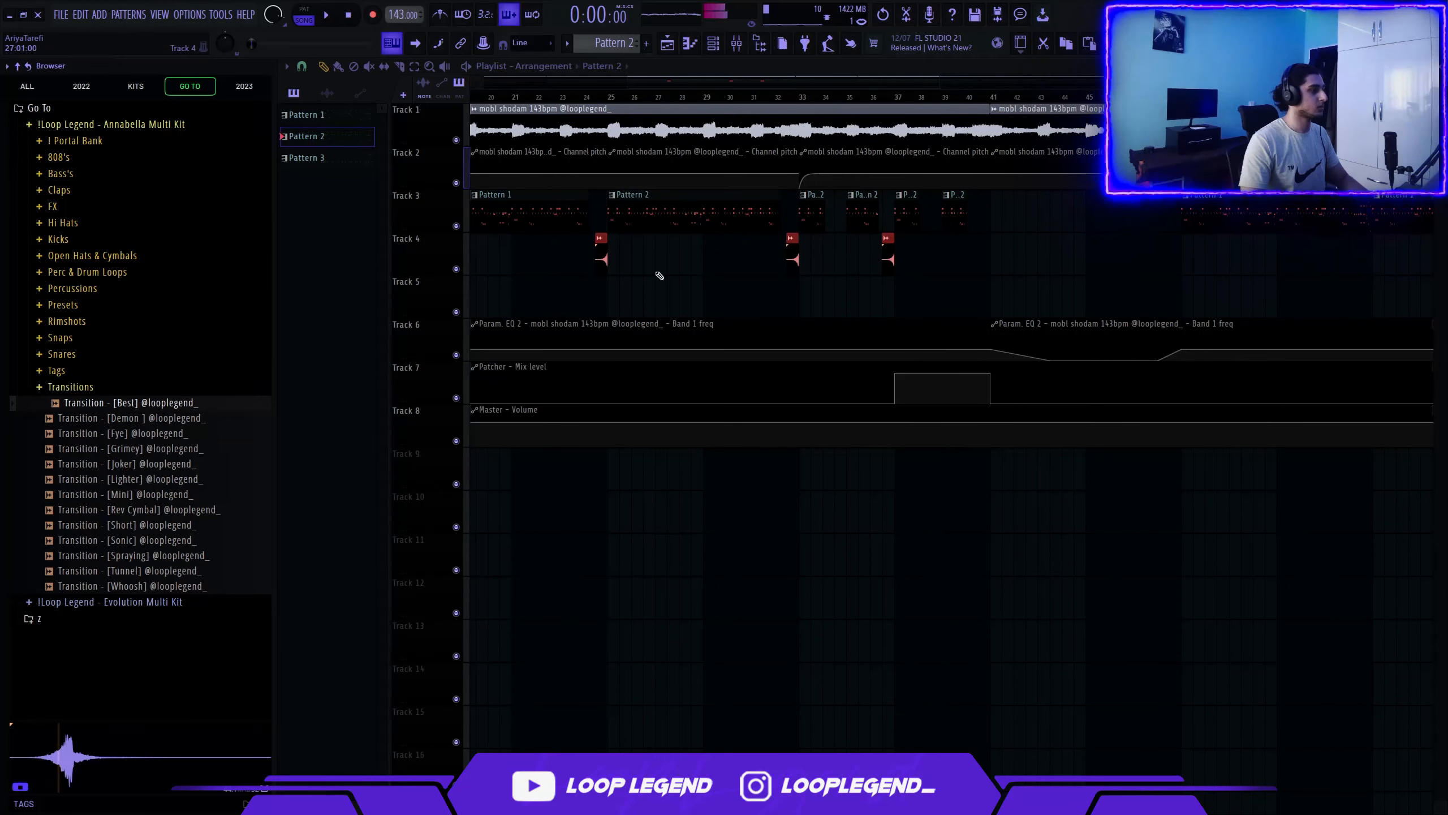
scroll(628, 277, "up", 3)
scroll(613, 275, "up", 3)
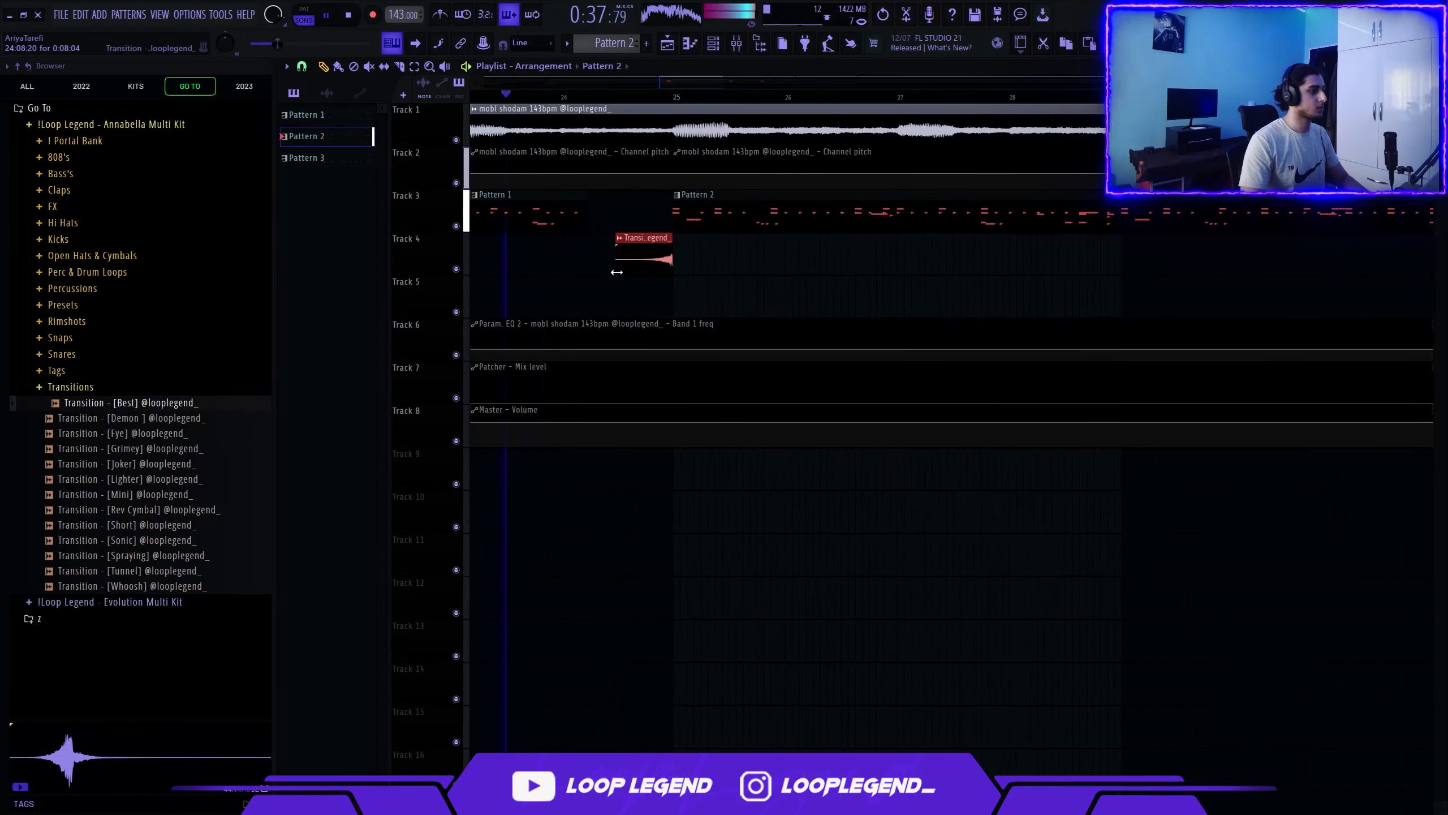
left_click(644, 291, "ctrl")
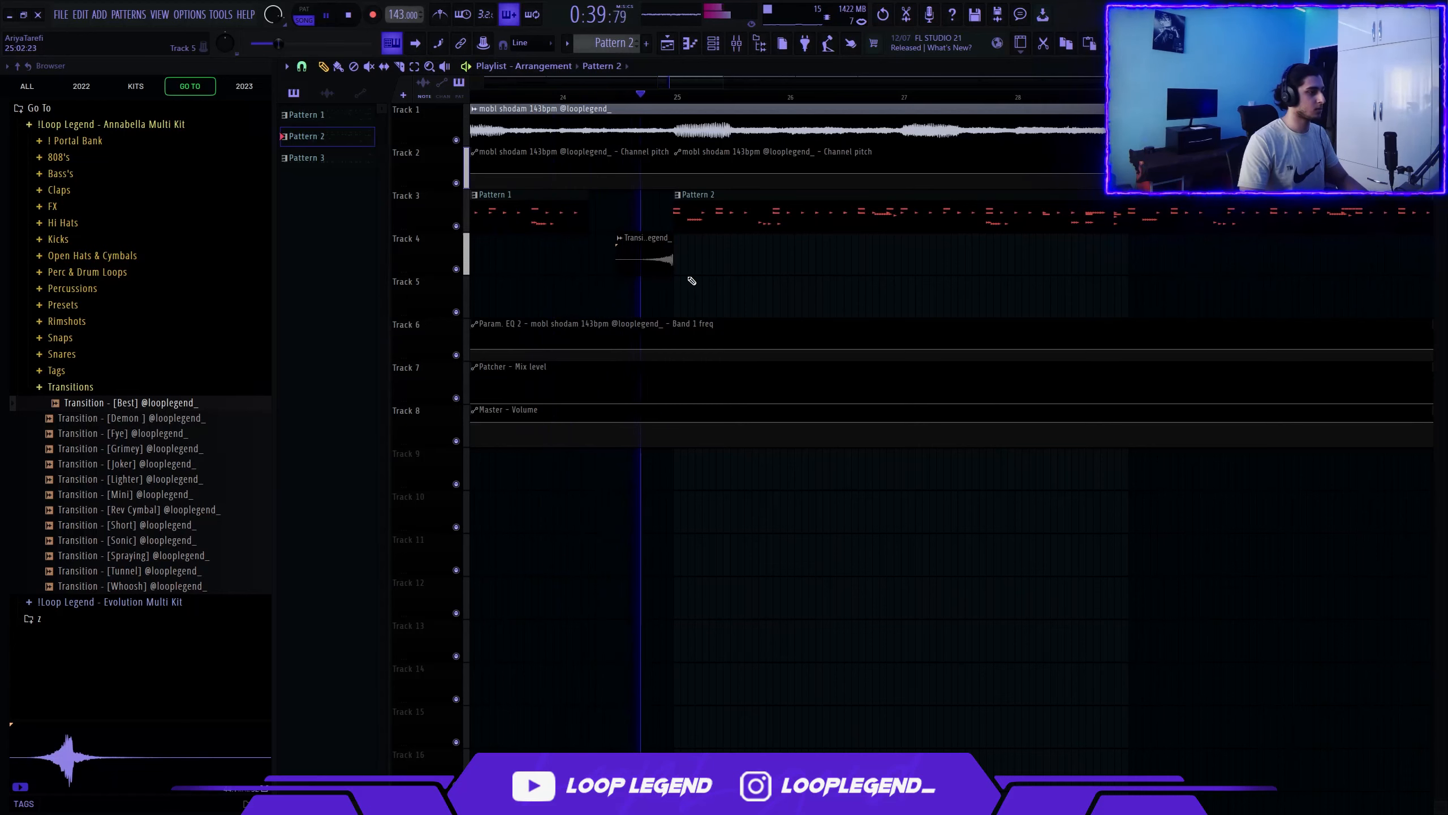
scroll(682, 278, "down", 4)
scroll(698, 267, "down", 3)
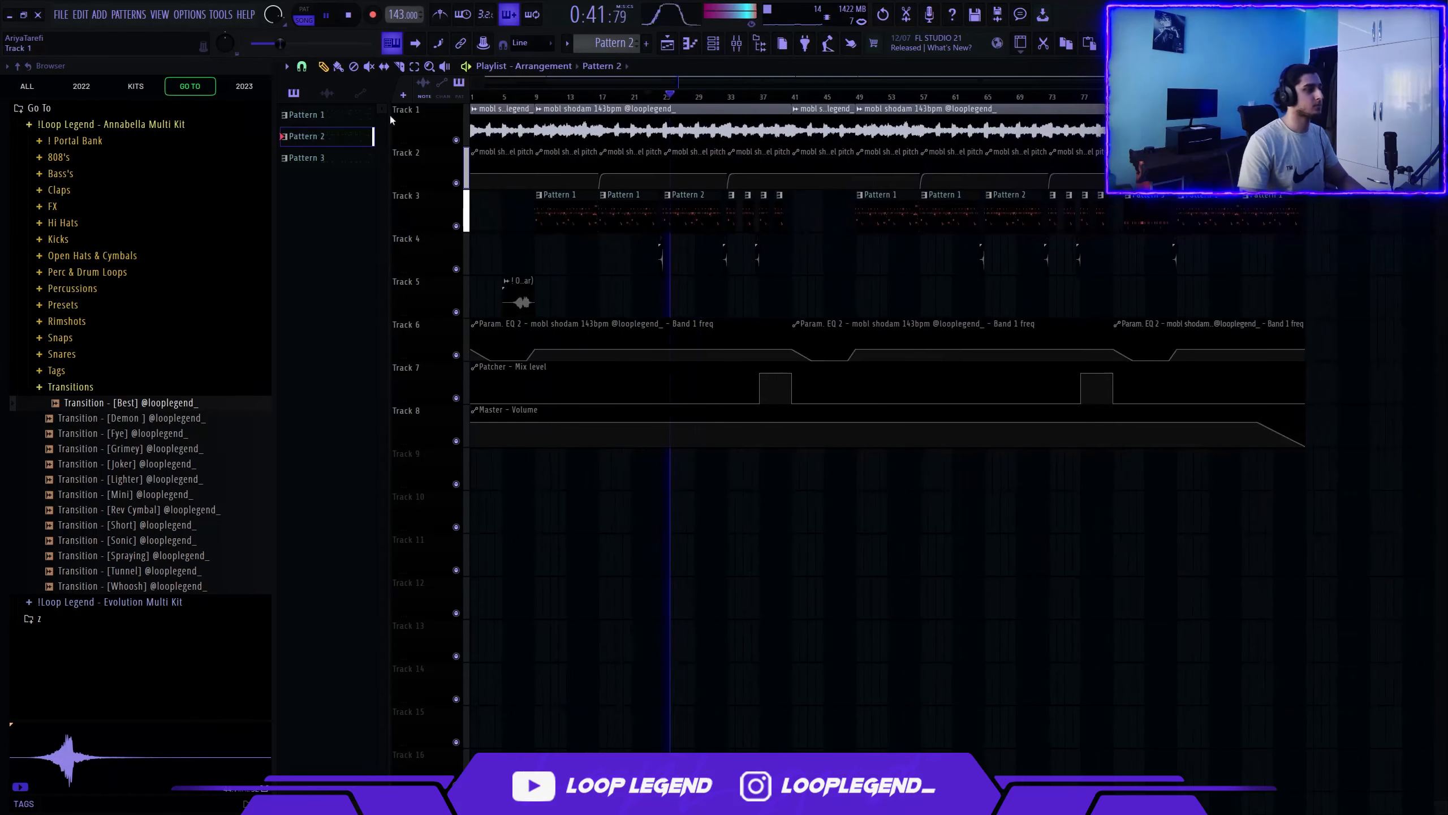
key("space")
Examine the Patcher mix level automation on Track 7, focusing on the raised section from bar 37 to 41
left_click_drag(658, 574, 768, 493)
left_click_drag(760, 363, 791, 397)
scroll(776, 392, "up", 3)
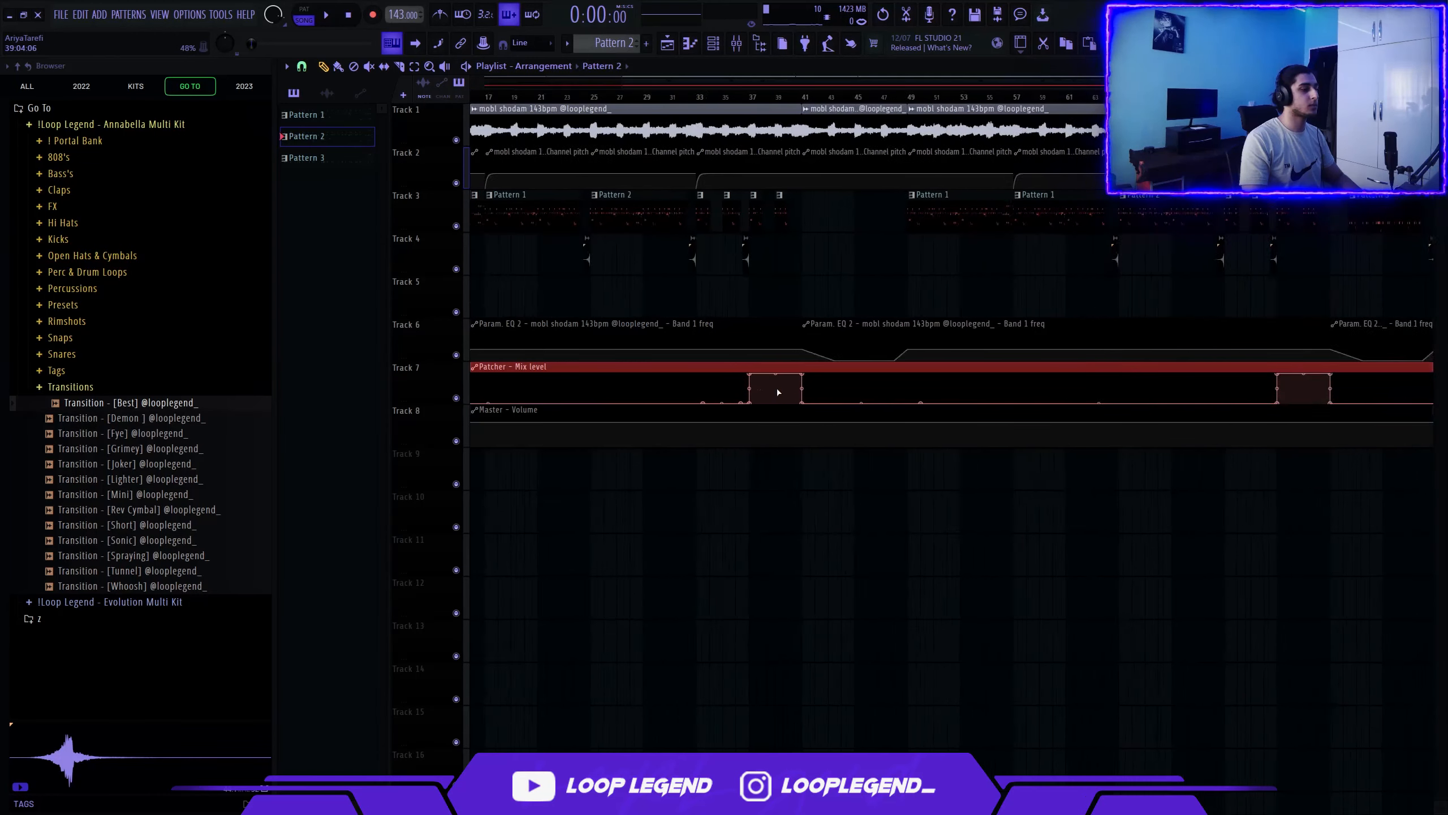
left_click(783, 295, "ctrl")
scroll(782, 294, "down", 3)
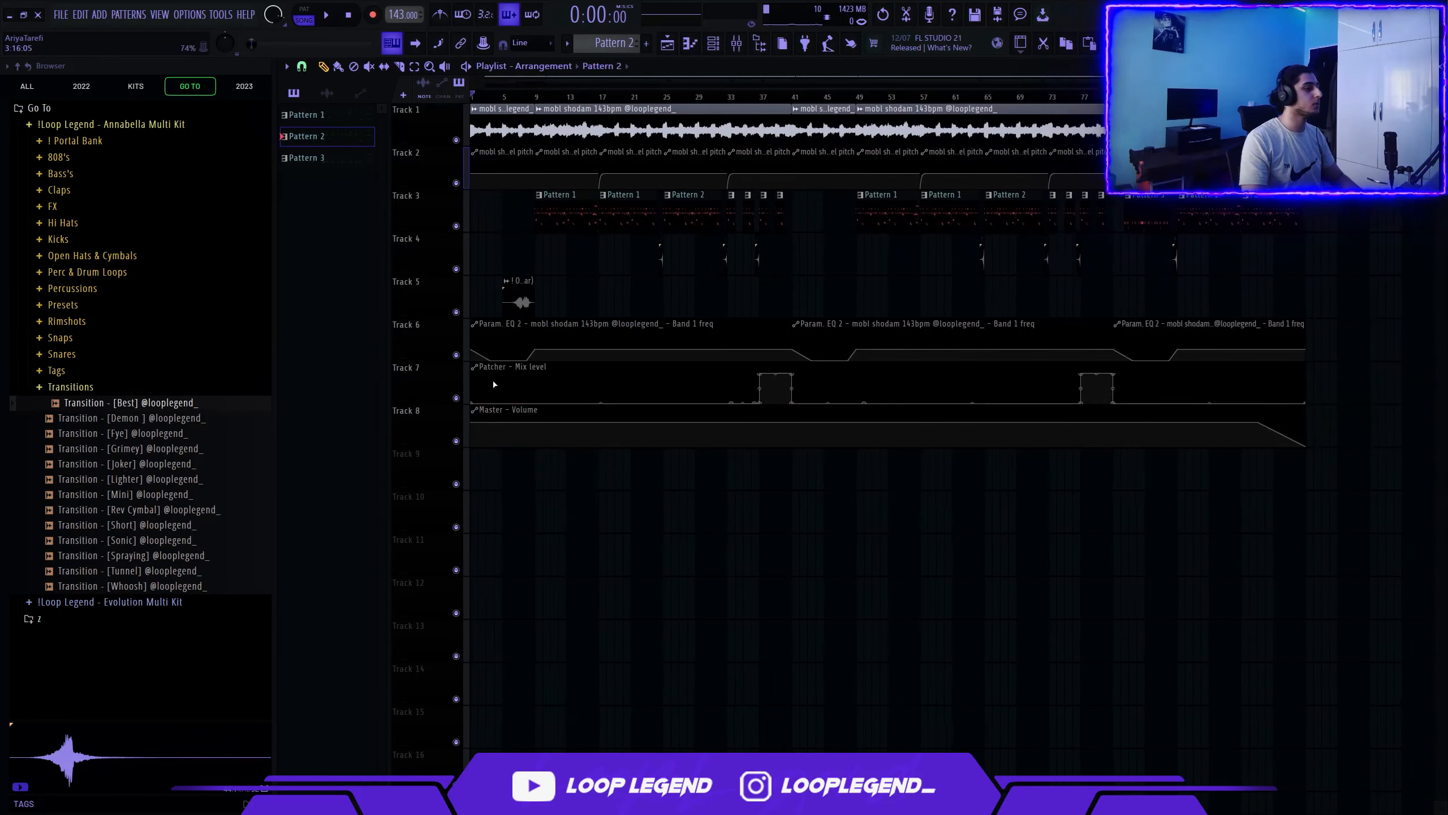
Examine the Master volume automation on Track 8 and its fade-out at the end of the song
left_click(478, 408, "ctrl")
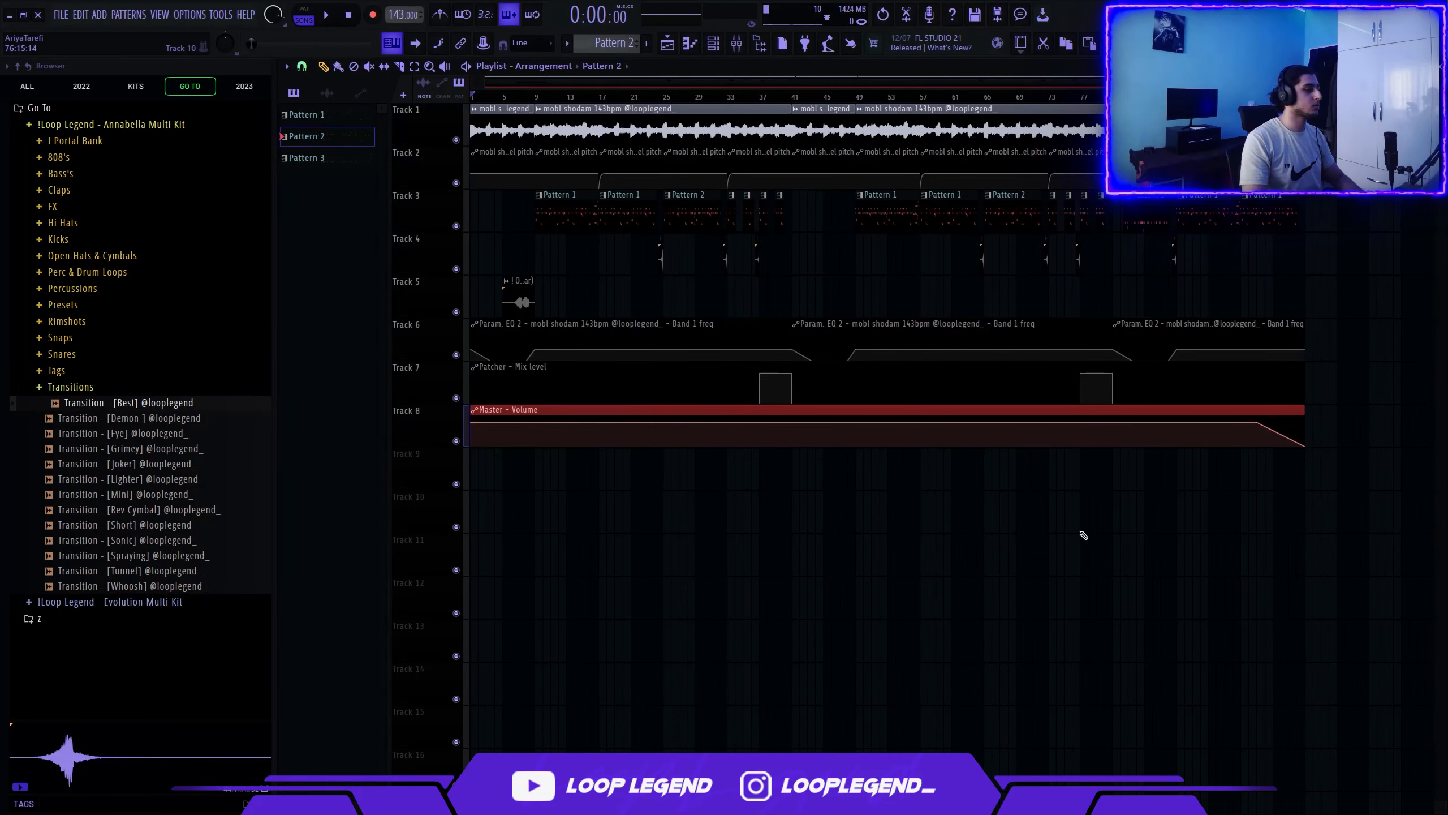
scroll(1321, 521, "up", 3)
left_click_drag(1359, 533, 1350, 491)
left_click_drag(1240, 431, 1323, 461)
scroll(1342, 425, "down", 3)
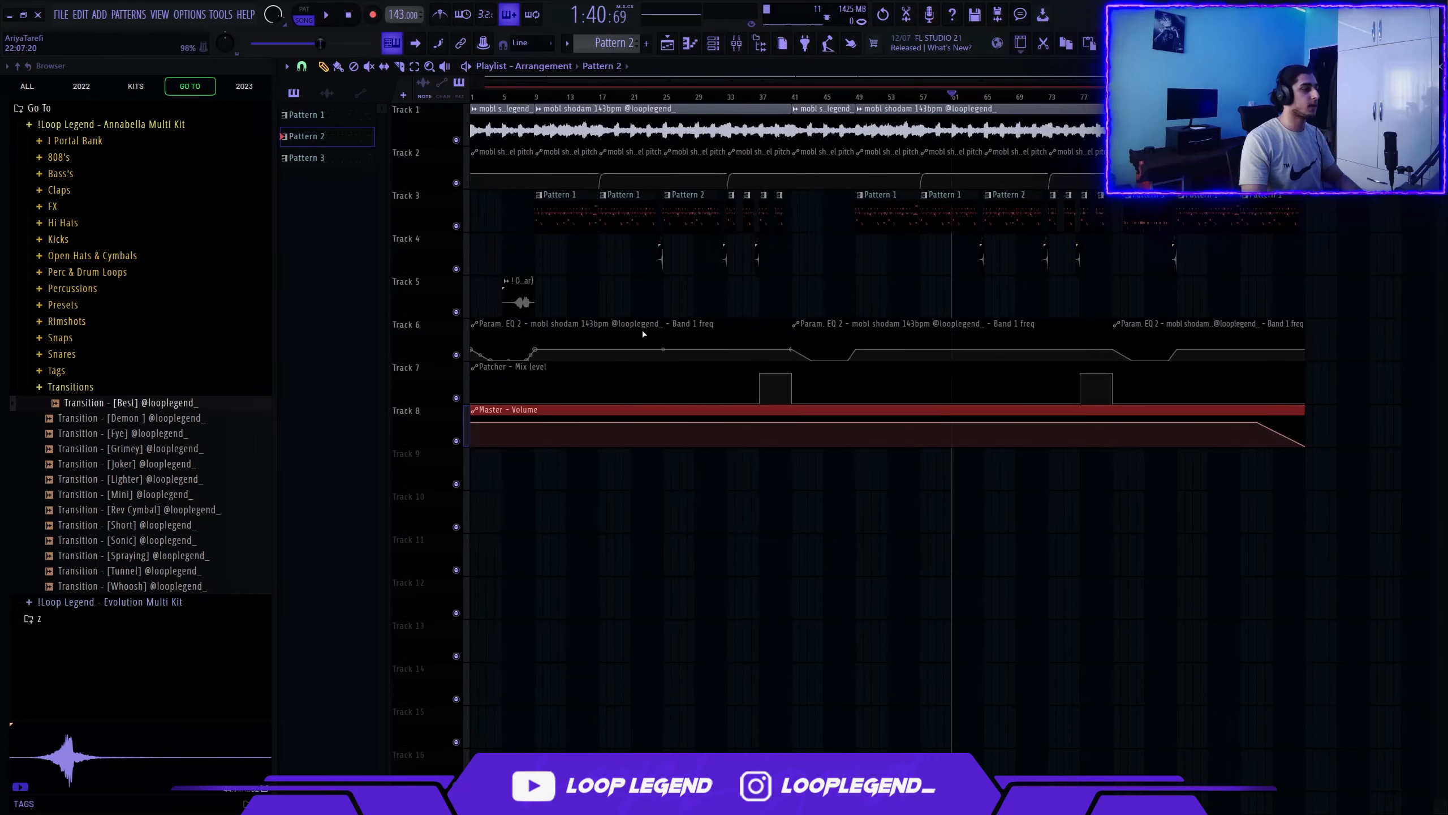
Open the melody loop's Fruity parametric EQ 2 in the mixer and examine the band 1 high-pass that the Track 6 automation controls
left_click(518, 339, "ctrl")
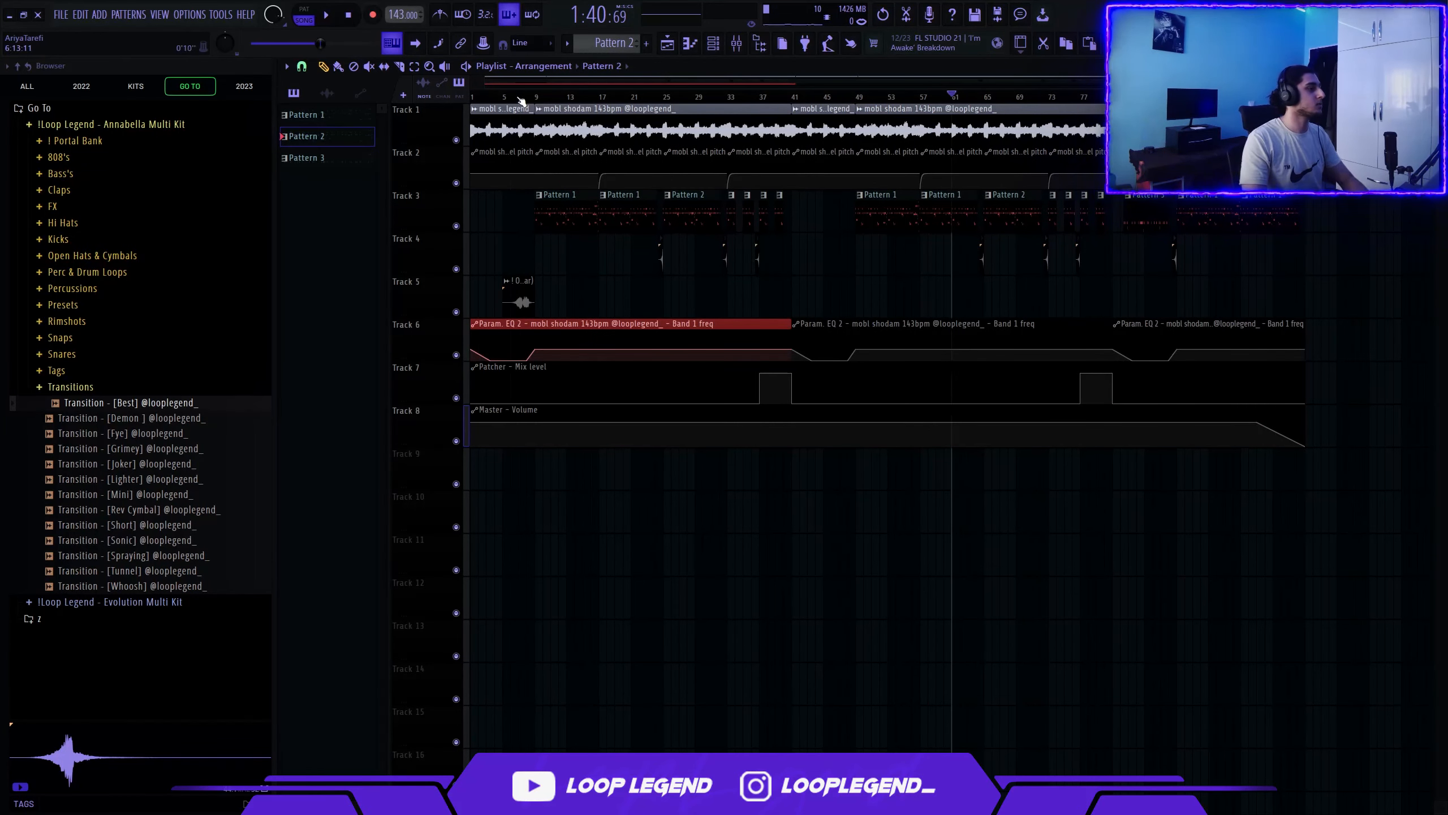
left_click(474, 97)
key("F9")
left_click(367, 265)
left_click(1015, 226)
left_click_drag(679, 241, 813, 309)
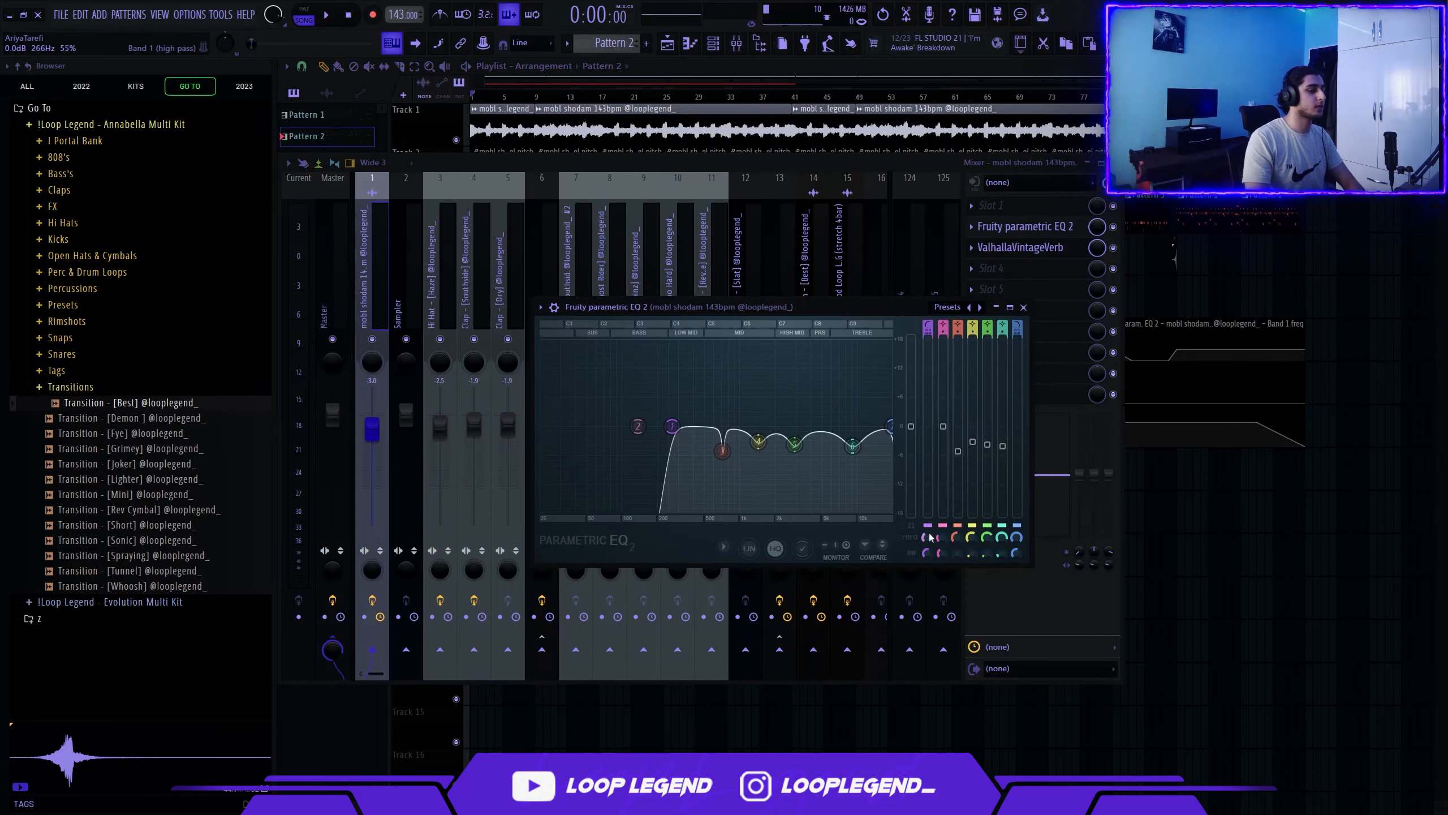
key("F5")
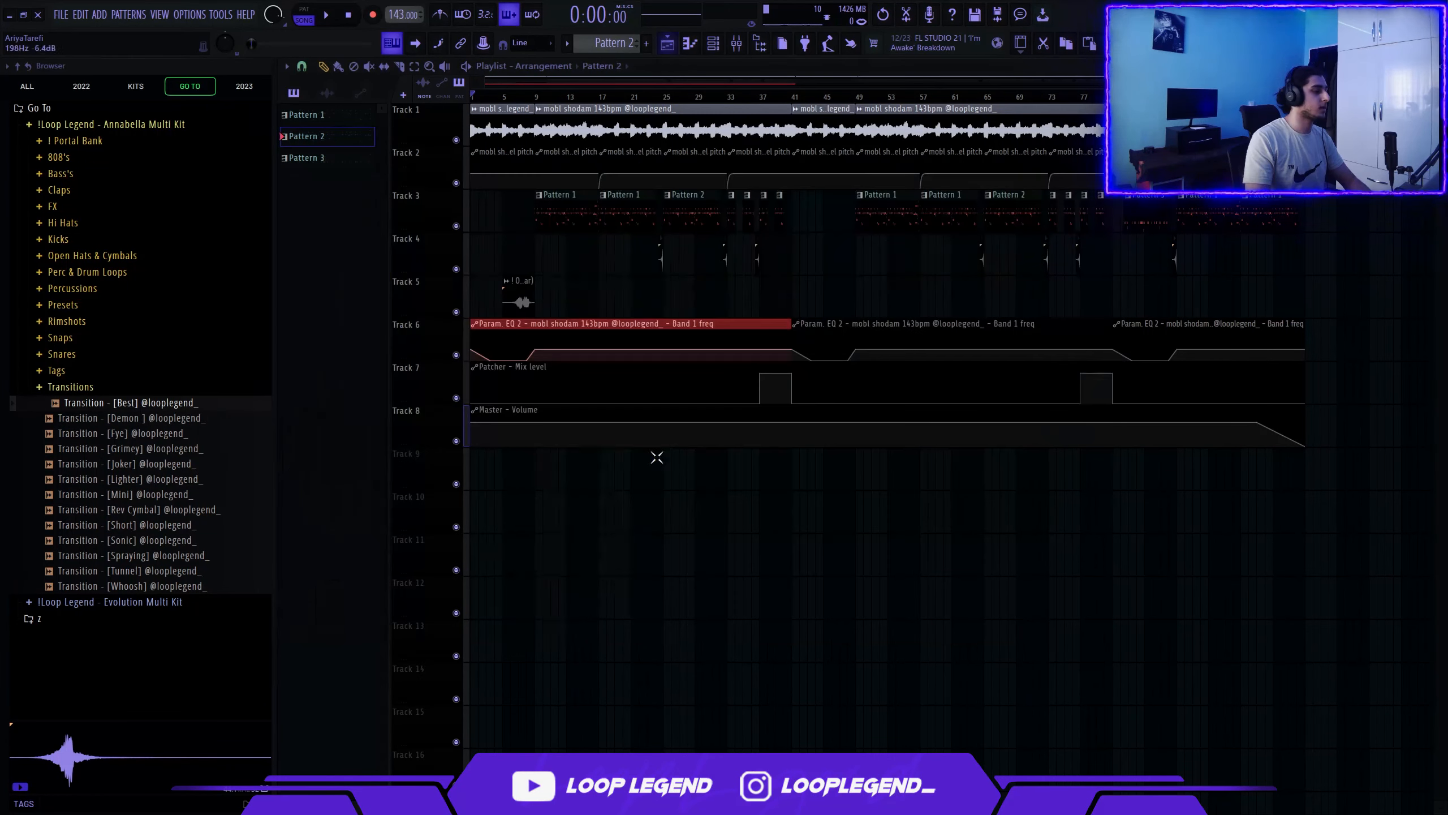
Play the song from bar 41 to hear the EQ frequency automation on Track 6, and close the playlist
left_click(796, 98)
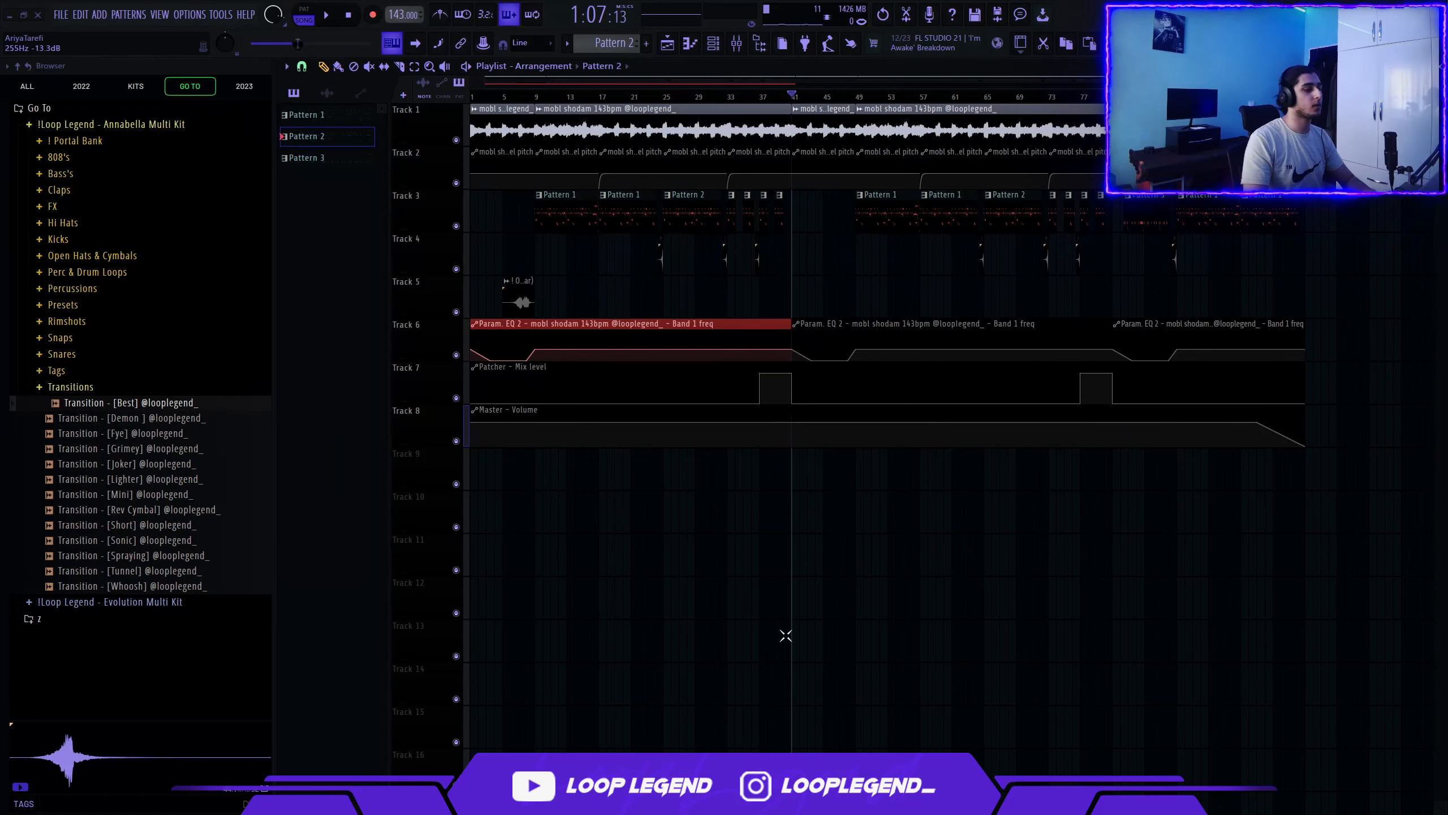
key("space")
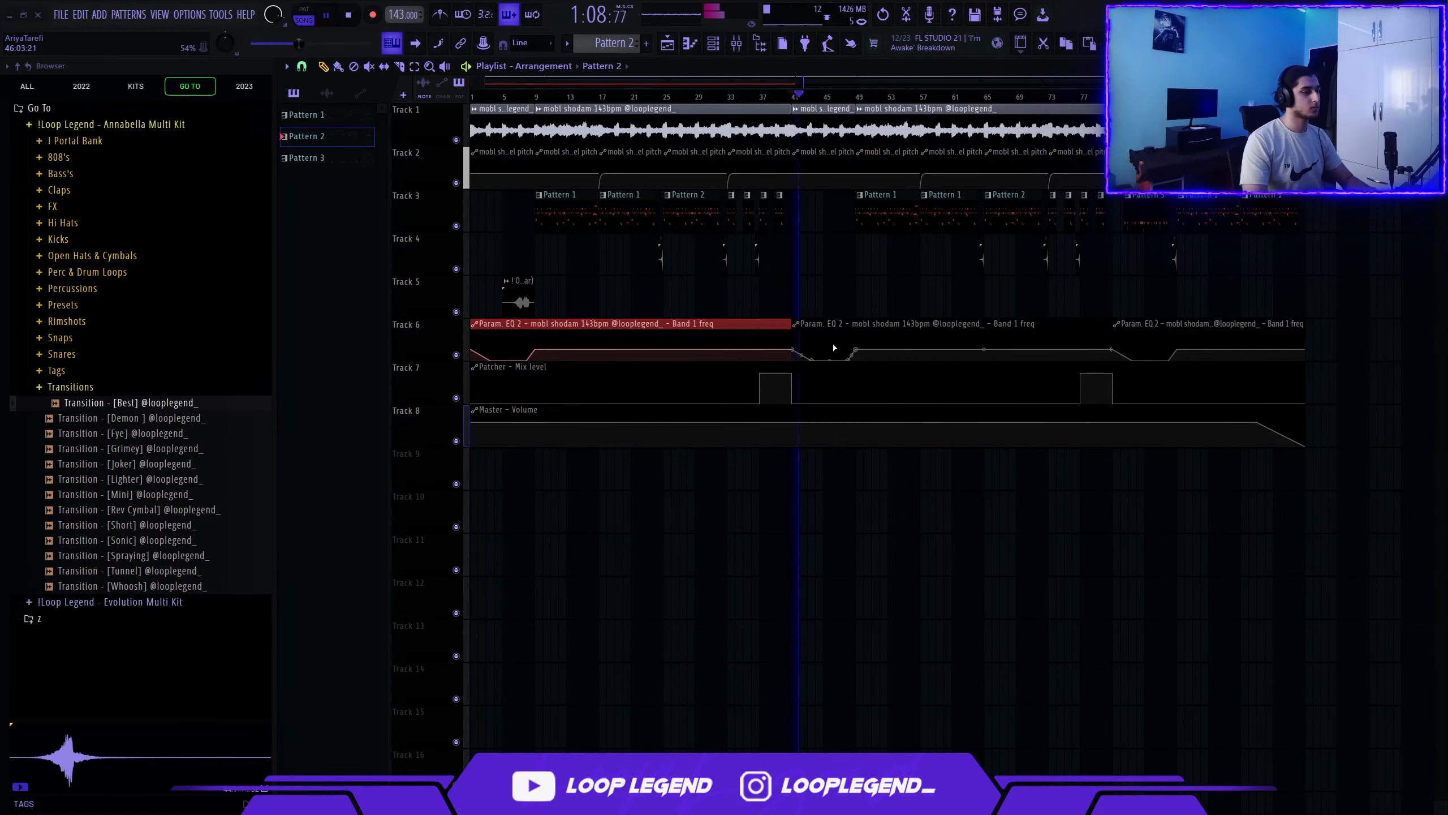
left_click_drag(818, 346, 803, 342)
left_click(821, 285, "ctrl")
scroll(821, 365, "up", 5)
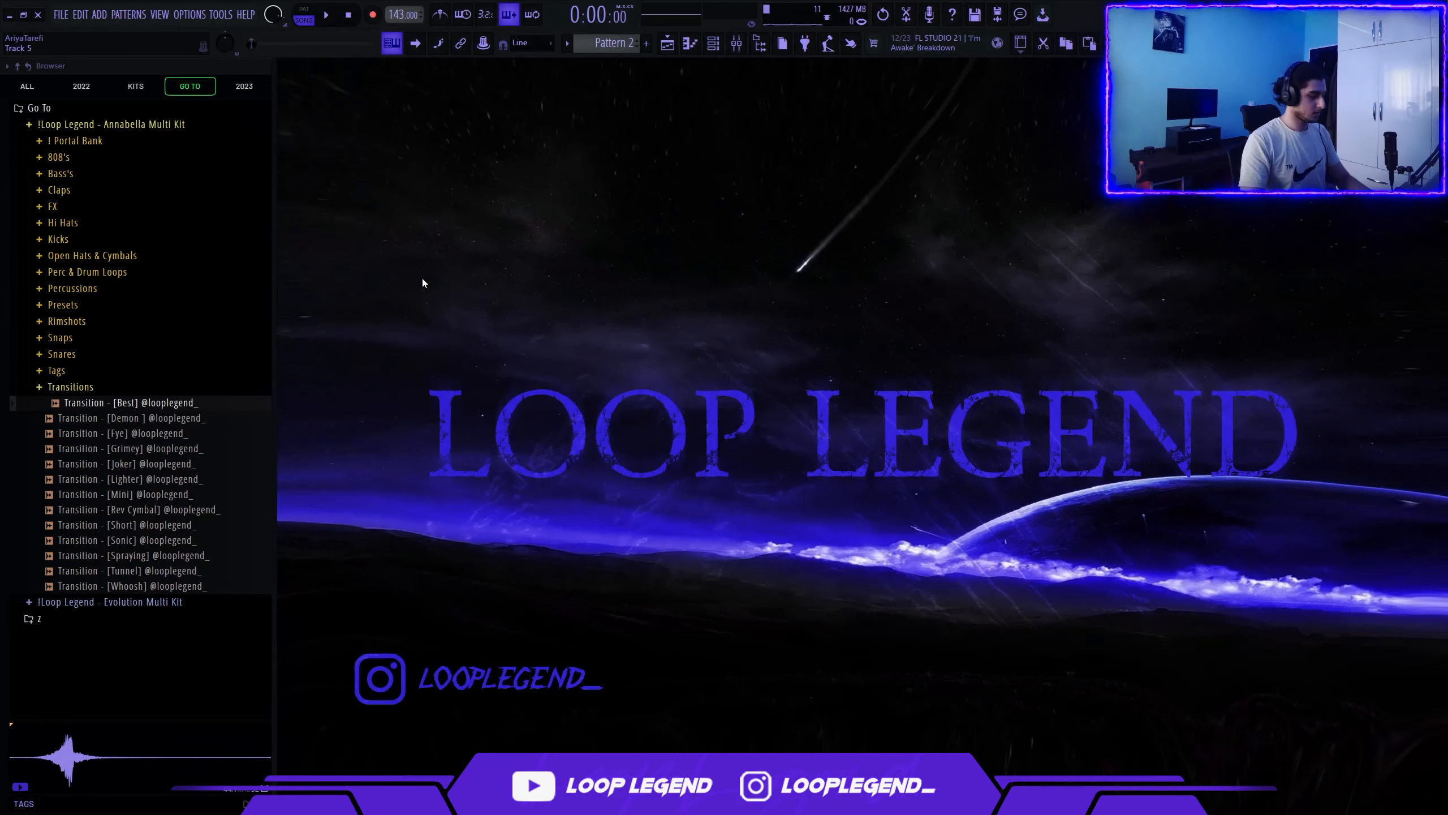
Inspect the Fruity parametric EQ 2 on the melody loop's mixer insert and reposition the mixer window
key("F9")
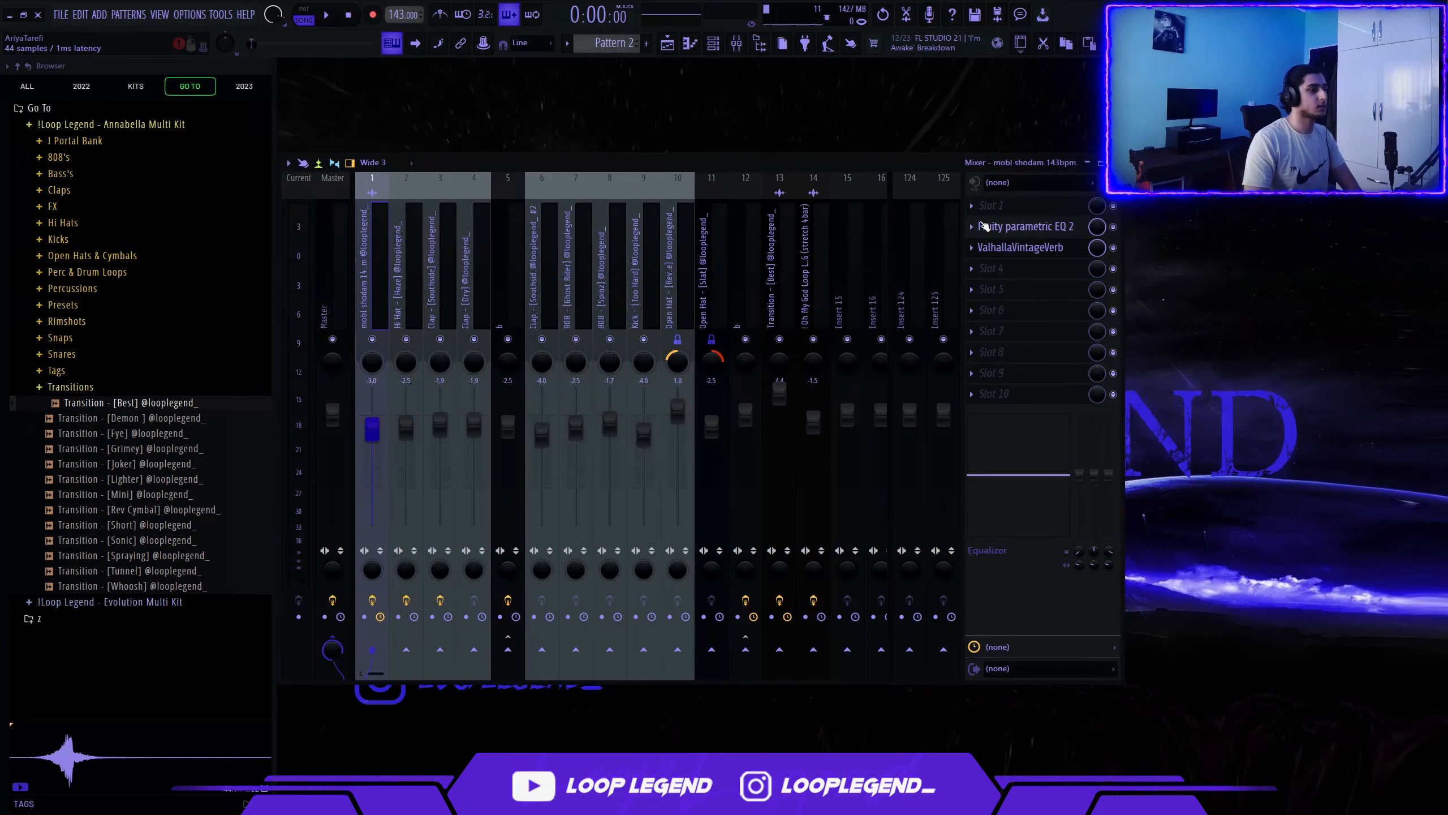
left_click(1032, 234)
left_click(1030, 225)
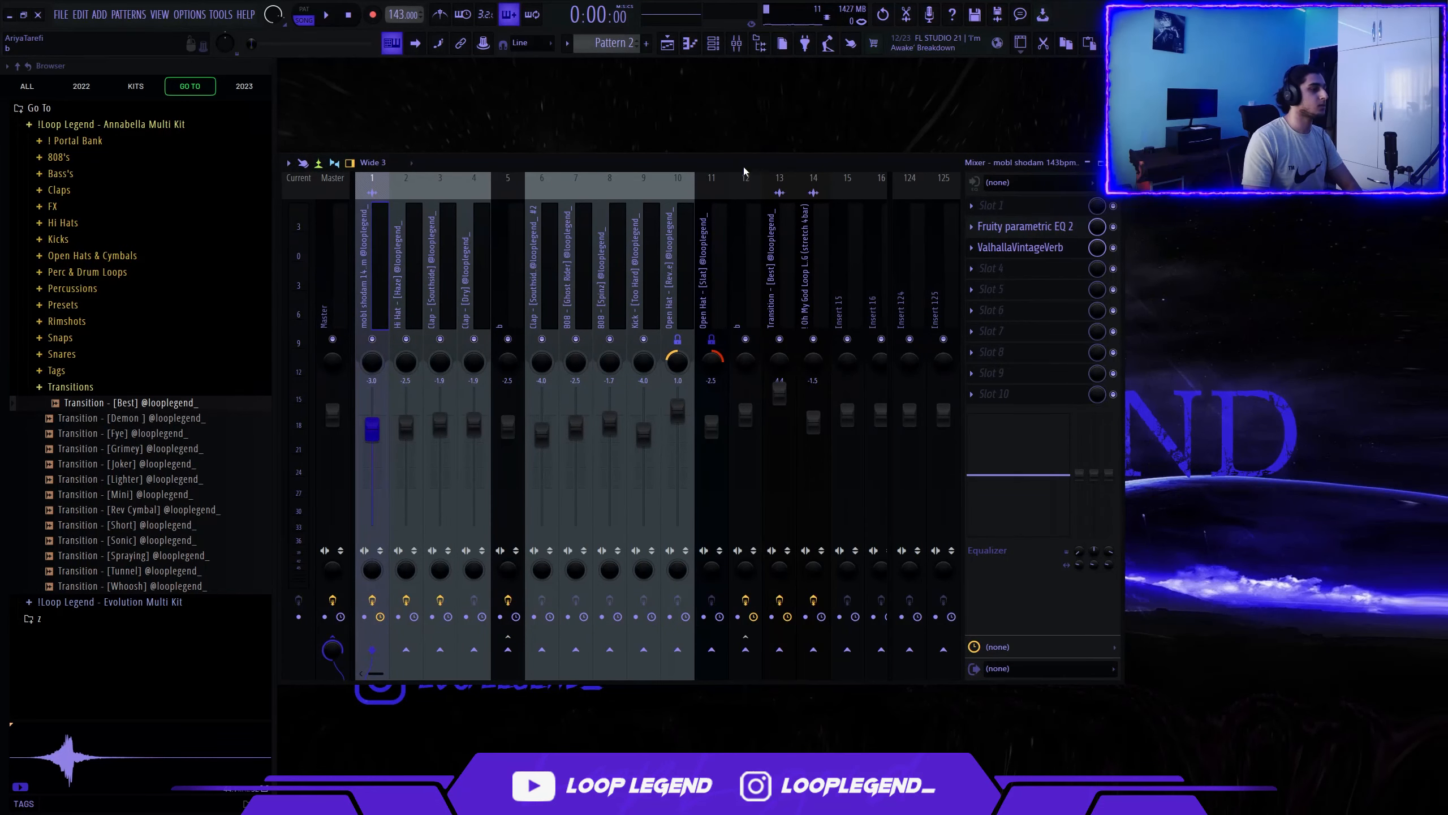
mouse_move(744, 166)
left_mouse_down()
mouse_move(800, 183)
mouse_move(755, 181)
left_mouse_up()
Inspect Crystalline on the Hi Hat [Haze] insert and compare the soloed sound with the effect on and off
left_click(421, 279)
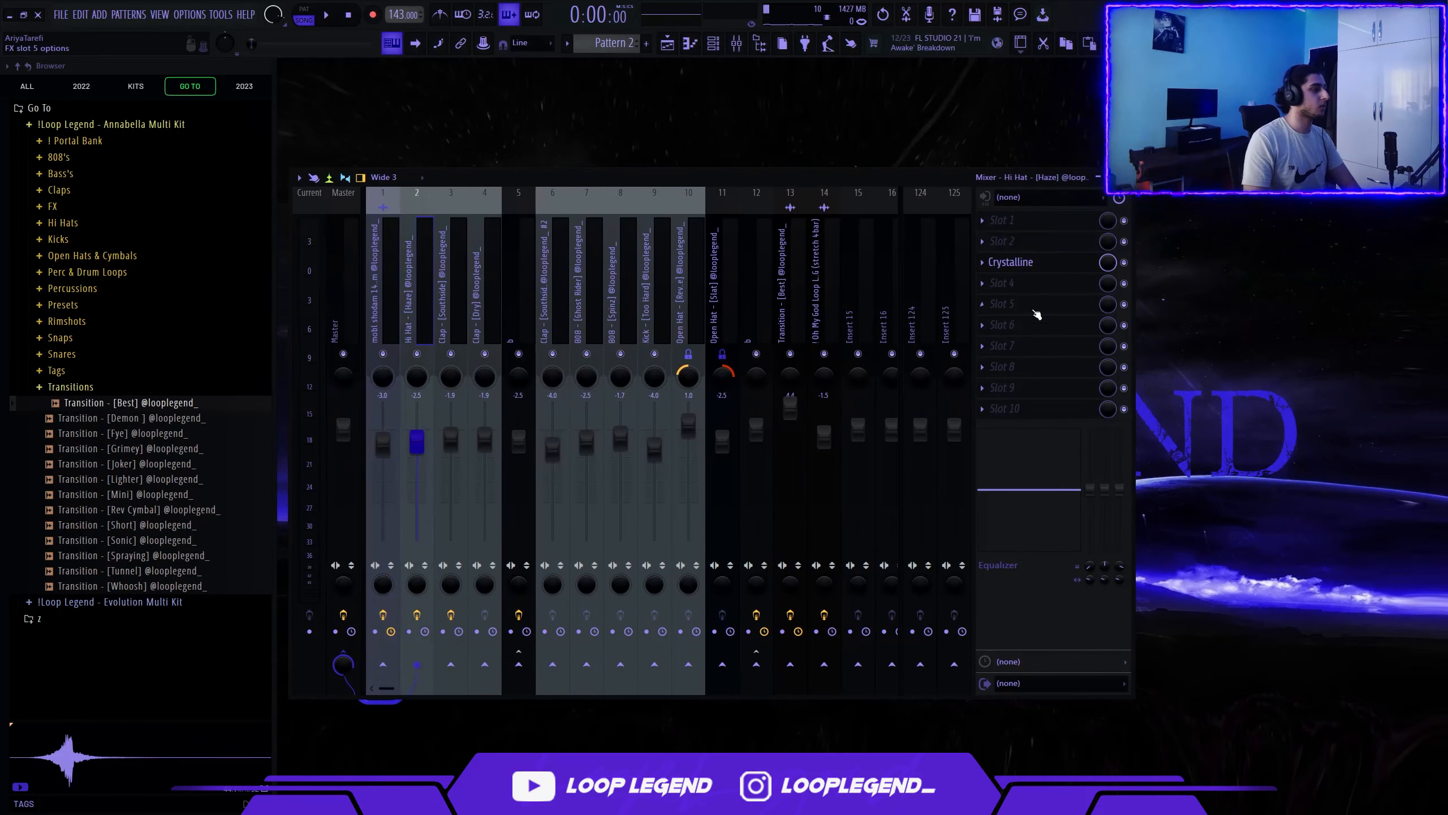
left_click(1046, 270)
left_click_drag(769, 151, 774, 256)
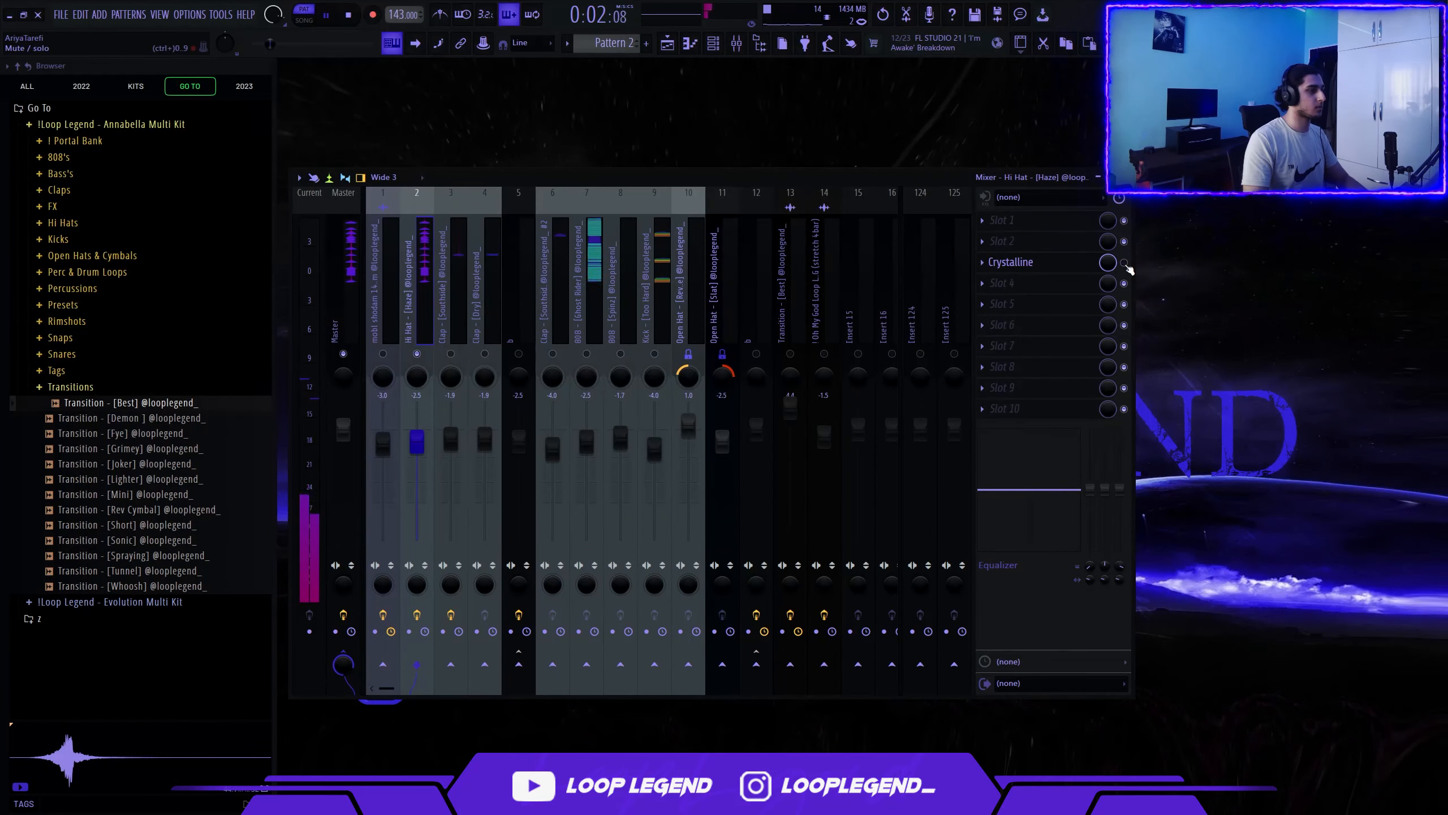
left_click(1125, 264)
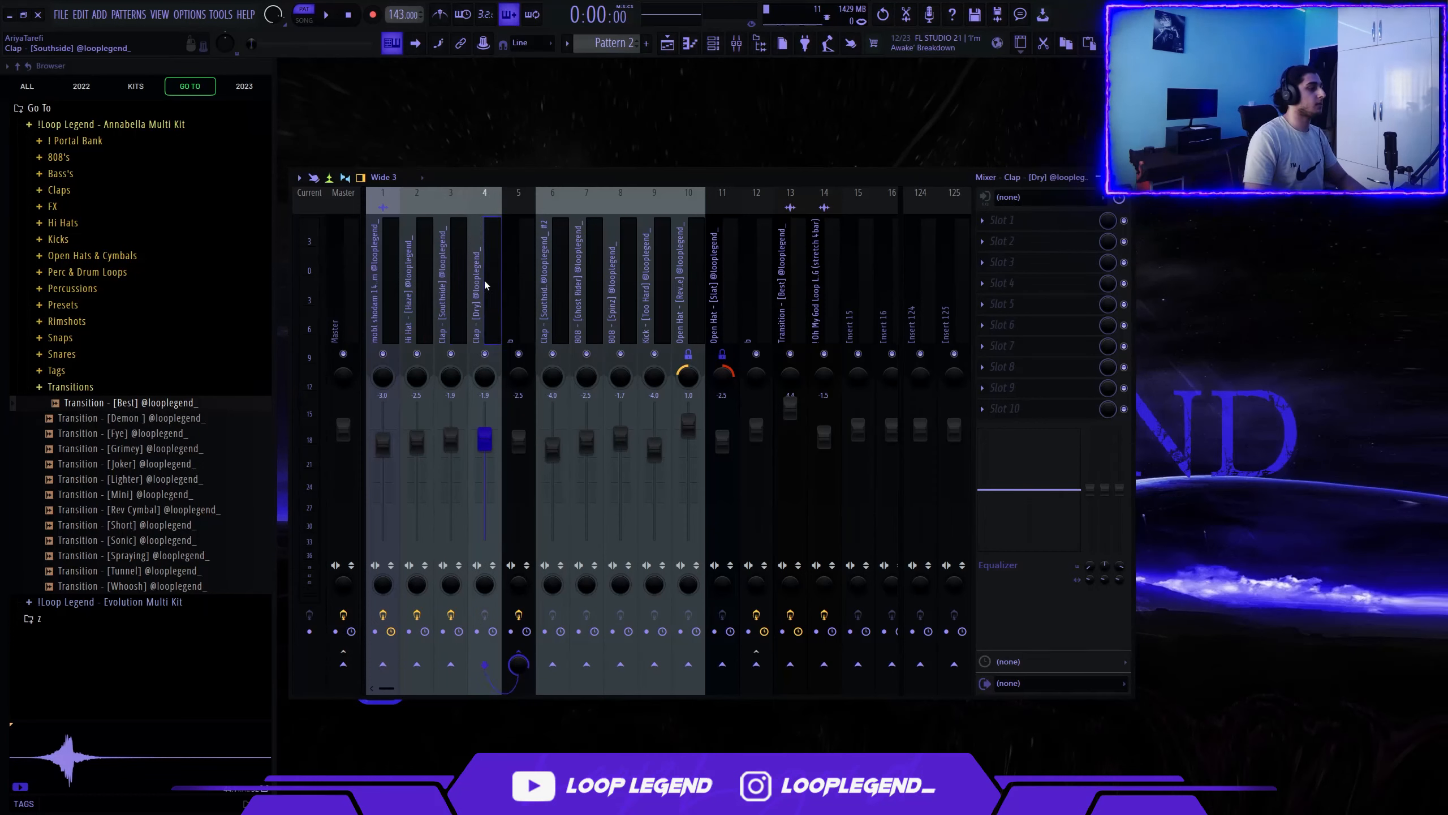
Trace the clap routing to bus insert 5, inspect its Fresh Air settings and compare the claps with the effect on and off
left_click(465, 322)
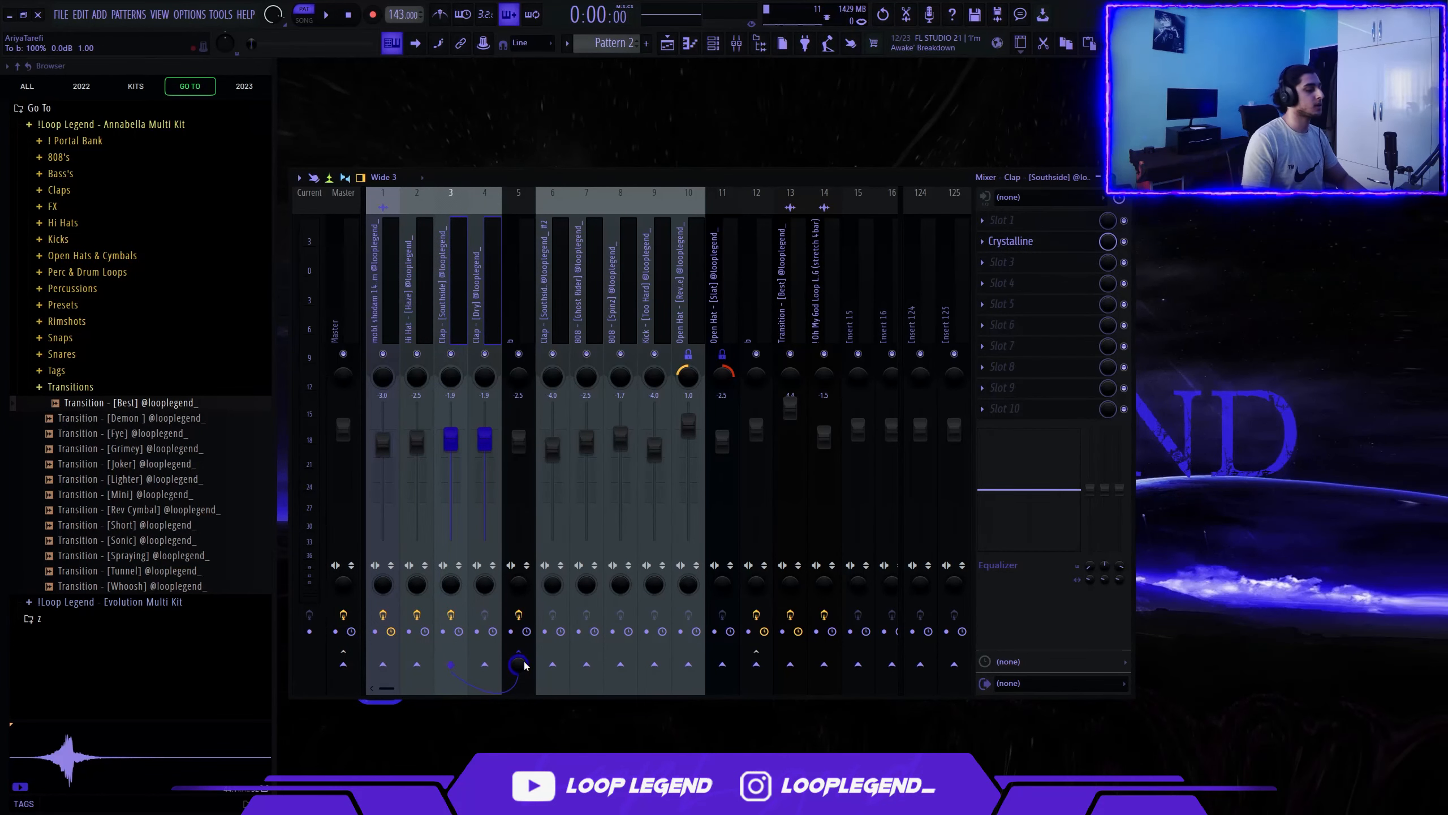
left_click(522, 320)
left_click(1049, 264)
left_click_drag(575, 216, 595, 363)
key("Escape")
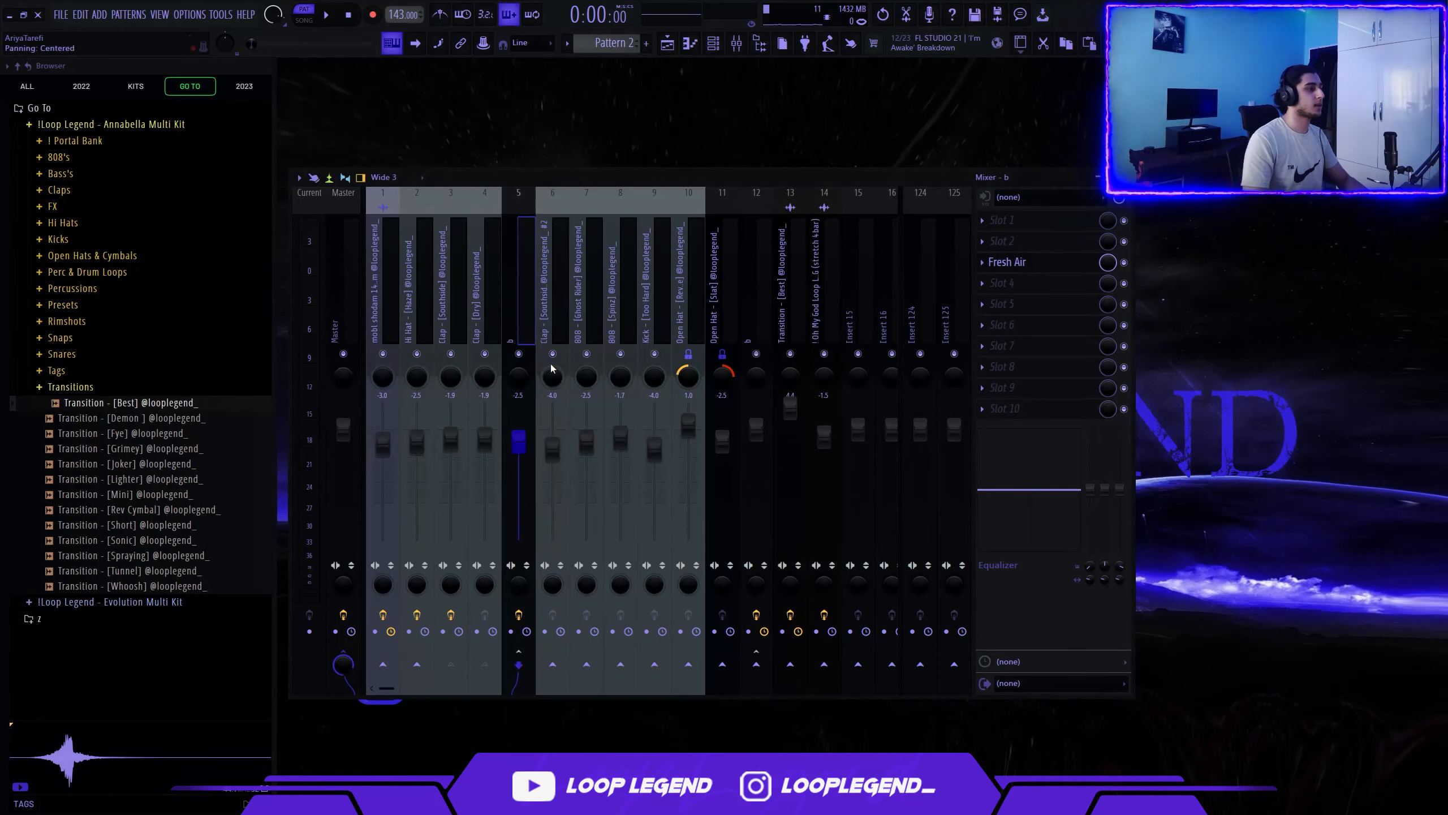
left_click(1125, 262)
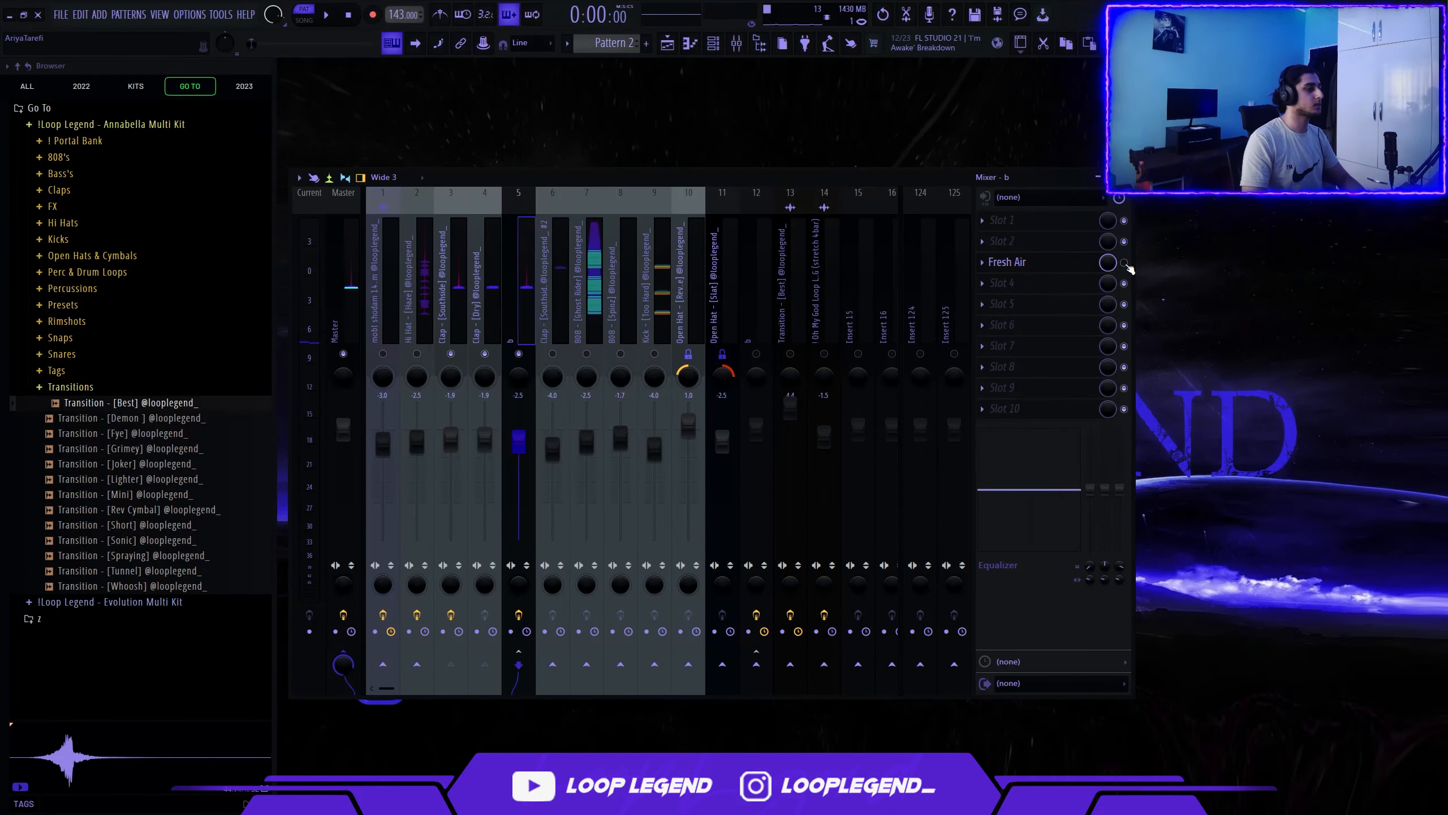
key("space")
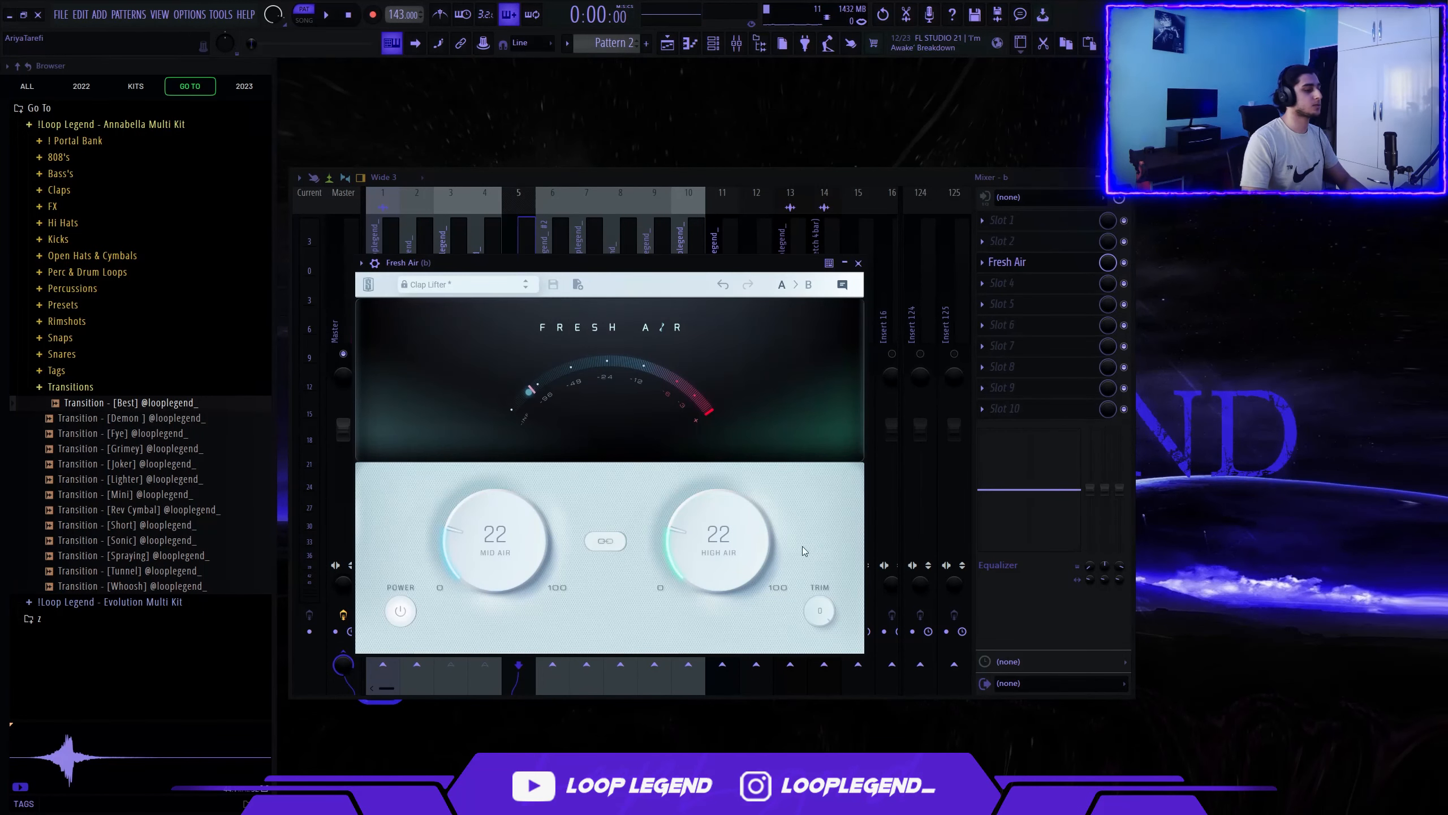
key("Escape")
Check the effect slots on the Clap [Southside], 808 and Kick [Too Hard] mixer inserts
left_click(442, 313)
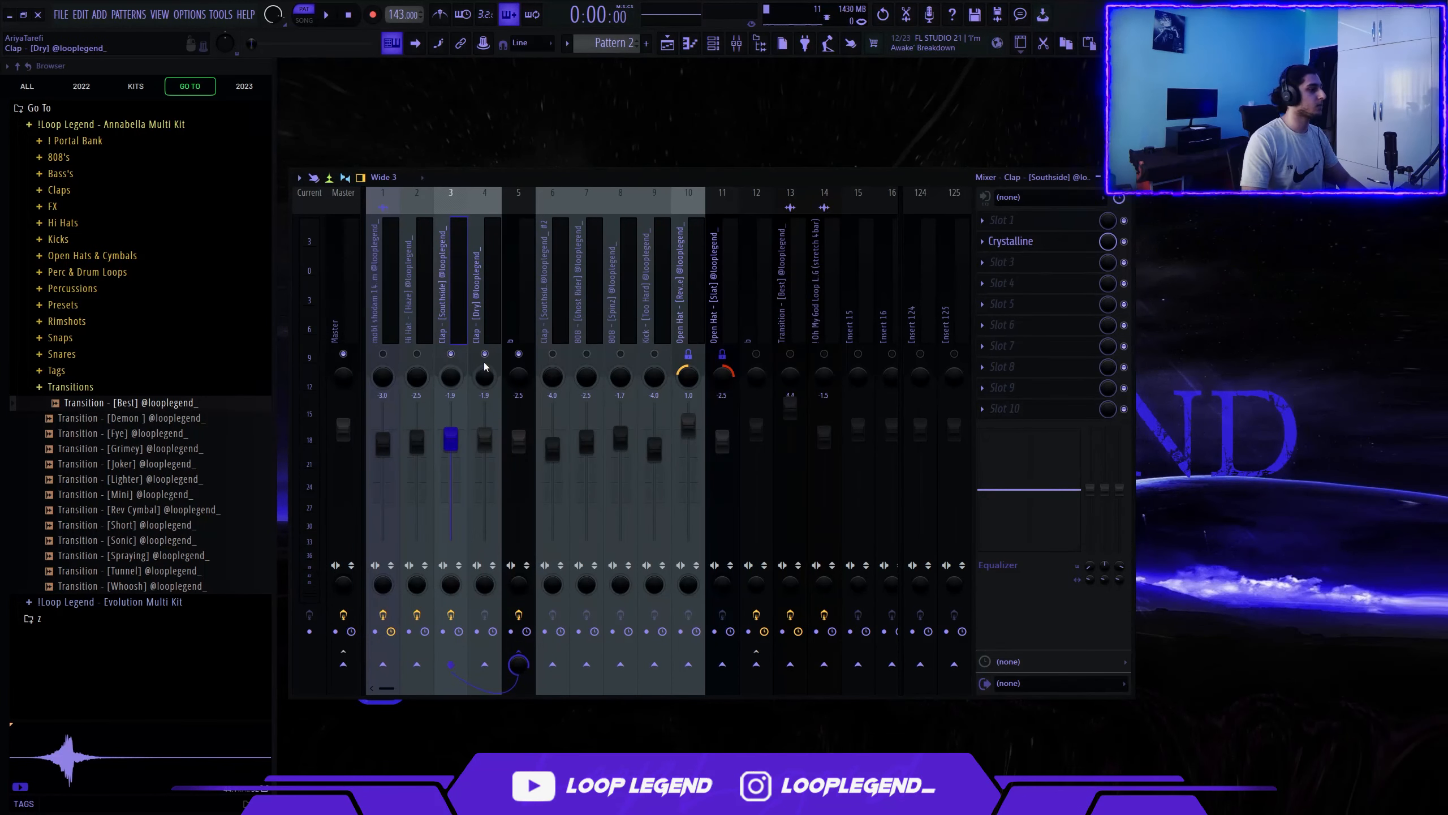
left_click(594, 302)
left_click(629, 299)
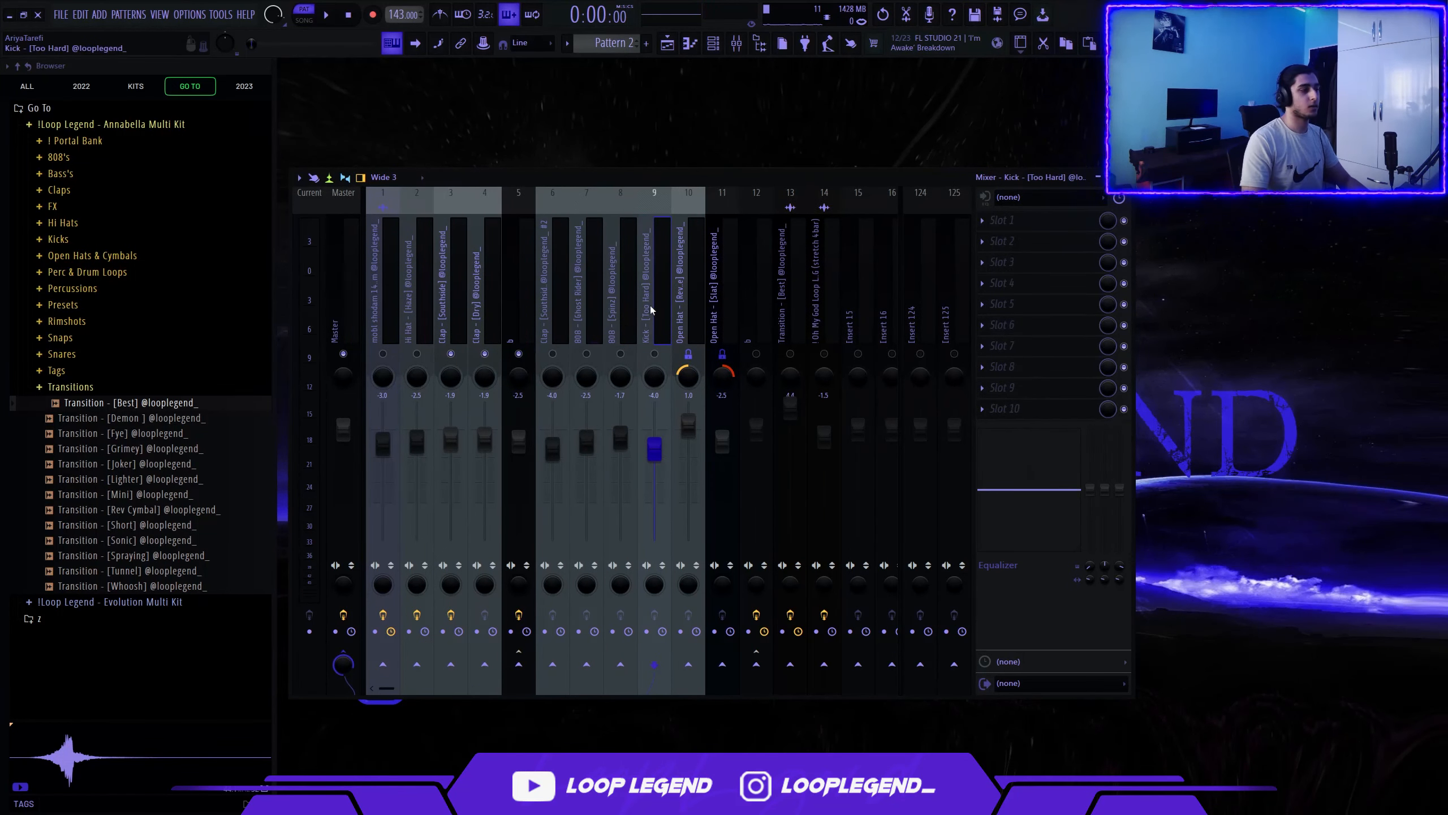
Inspect Crystalline and Fruity parametric EQ 2 on the open hat bus, insert 12, and compare playback with Crystalline on and off
left_click(756, 297)
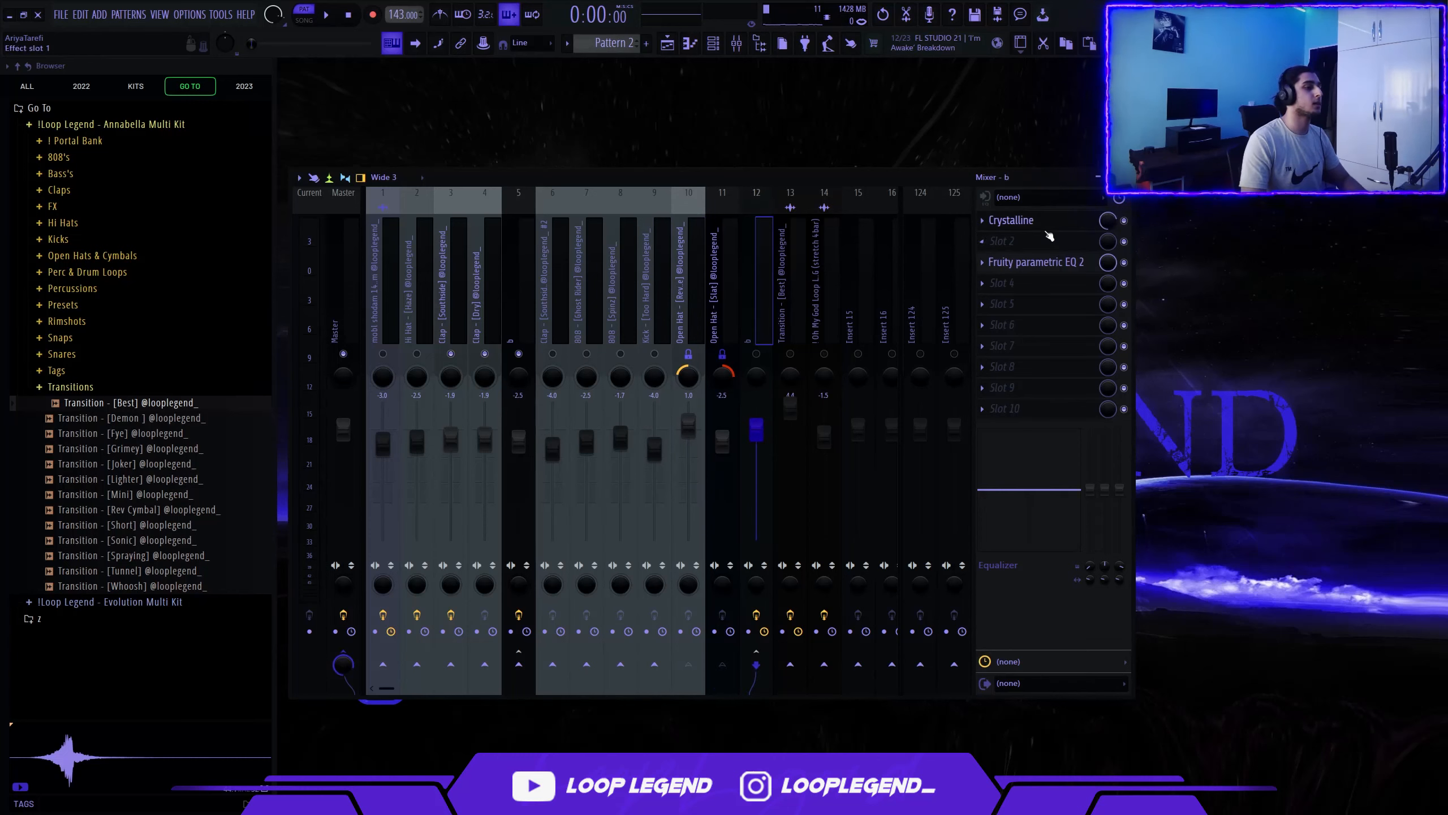
left_click(1044, 222)
left_click(1064, 262)
left_click(876, 228)
key("space")
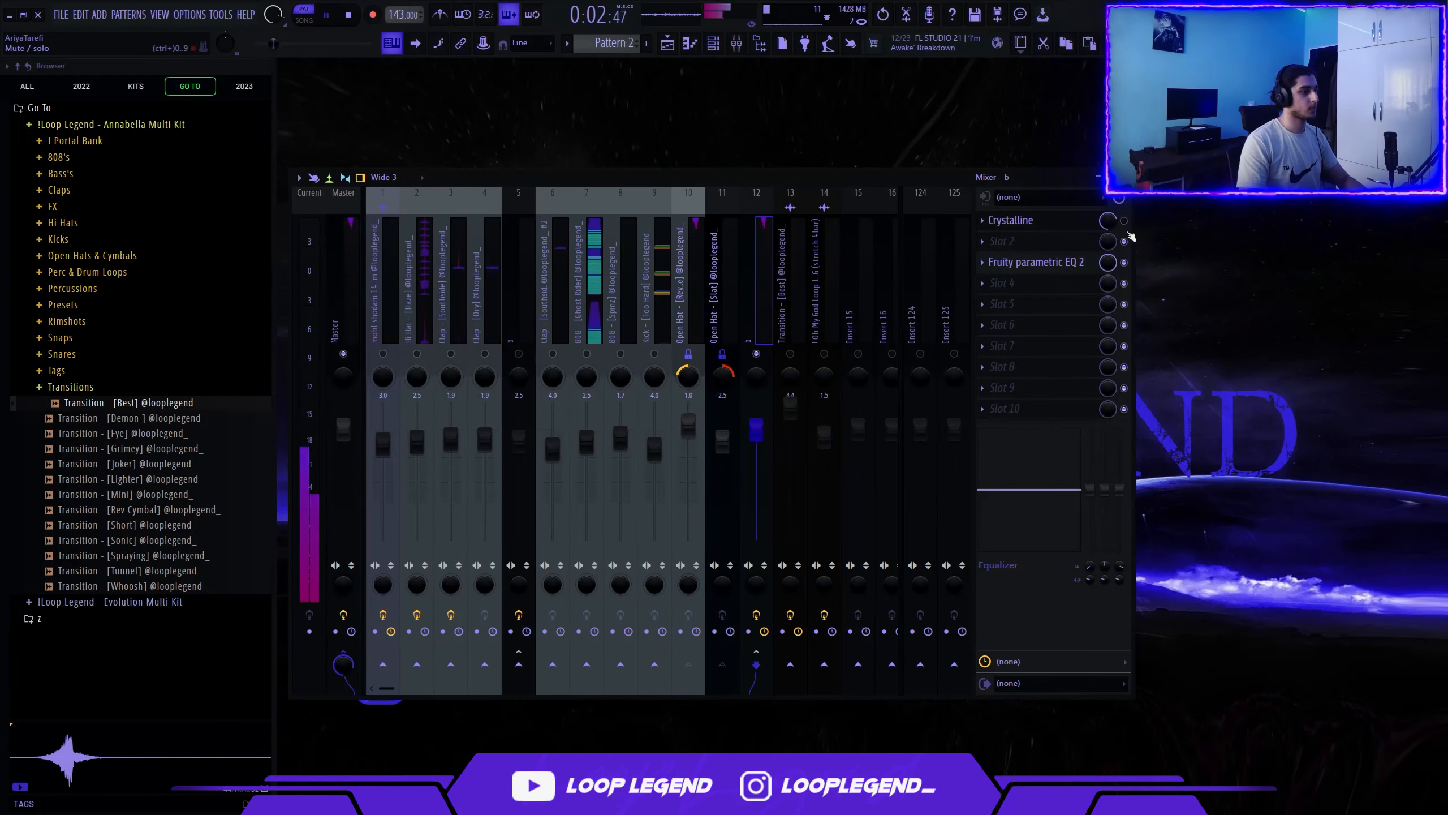
left_click(1125, 221)
Solo the melody loop, the Hi Hat [Haze] and the clap bus inserts in turn and check their playback levels
right_click(383, 353)
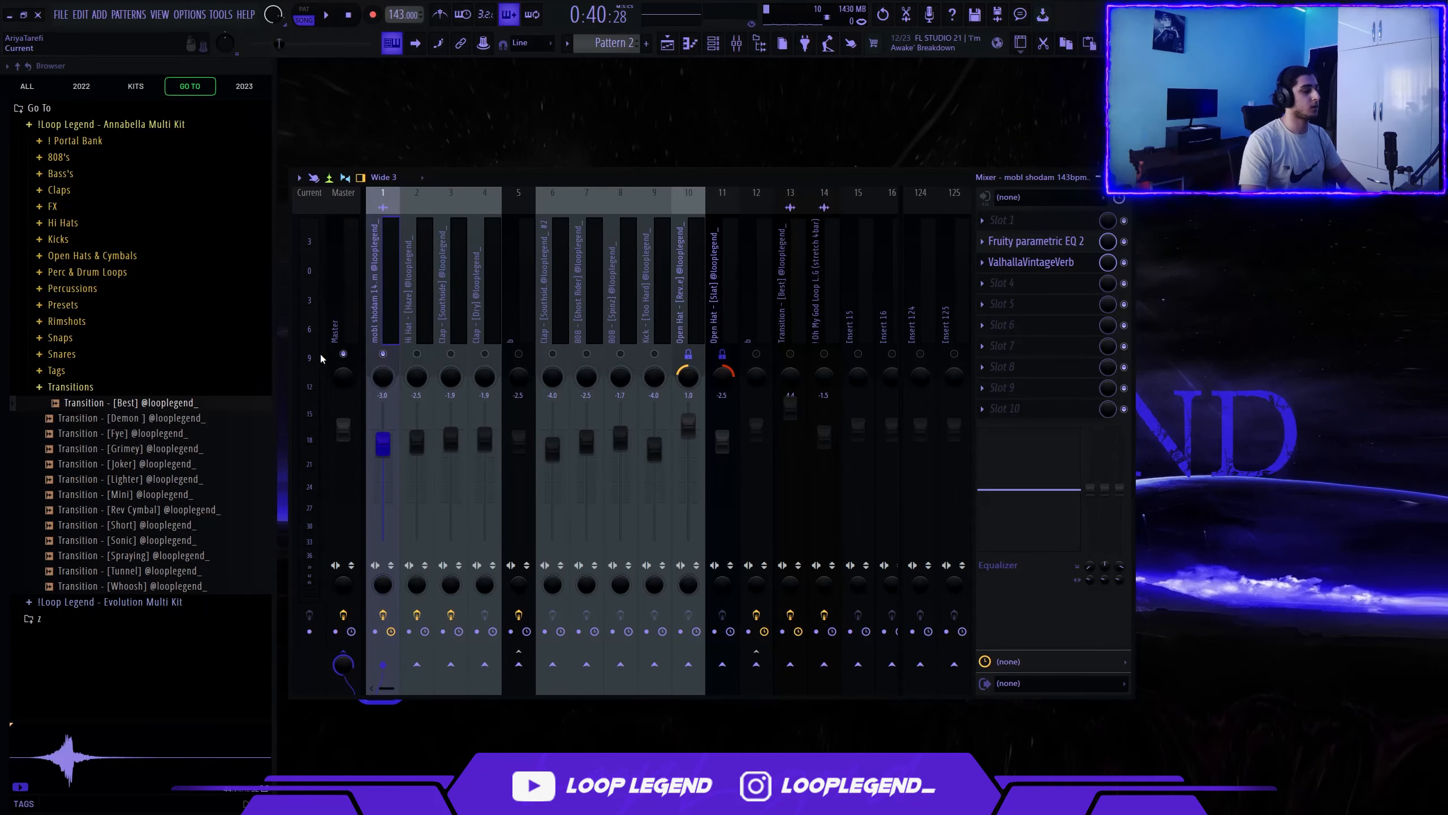
right_click(417, 354)
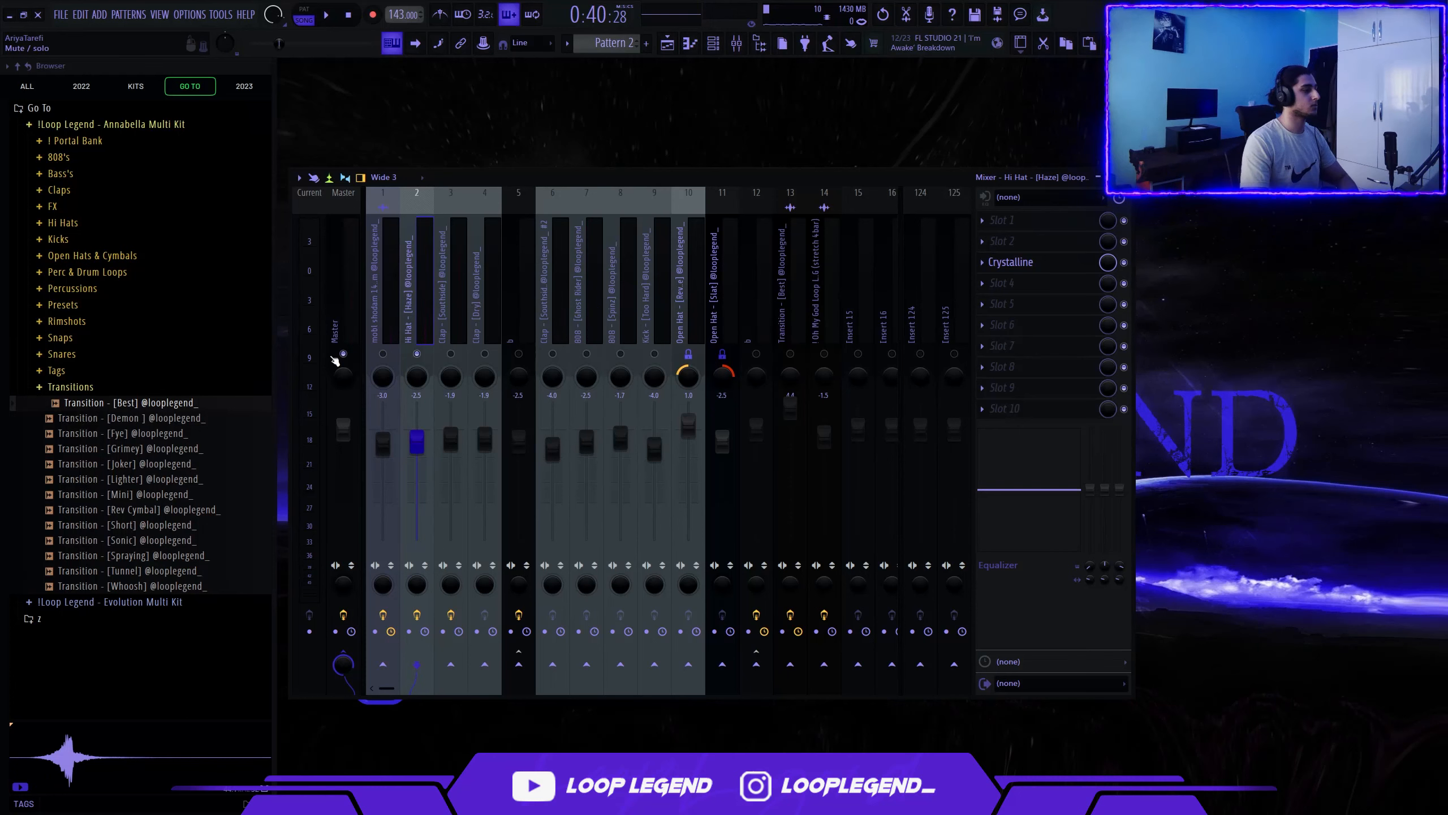
key("space")
key("space")
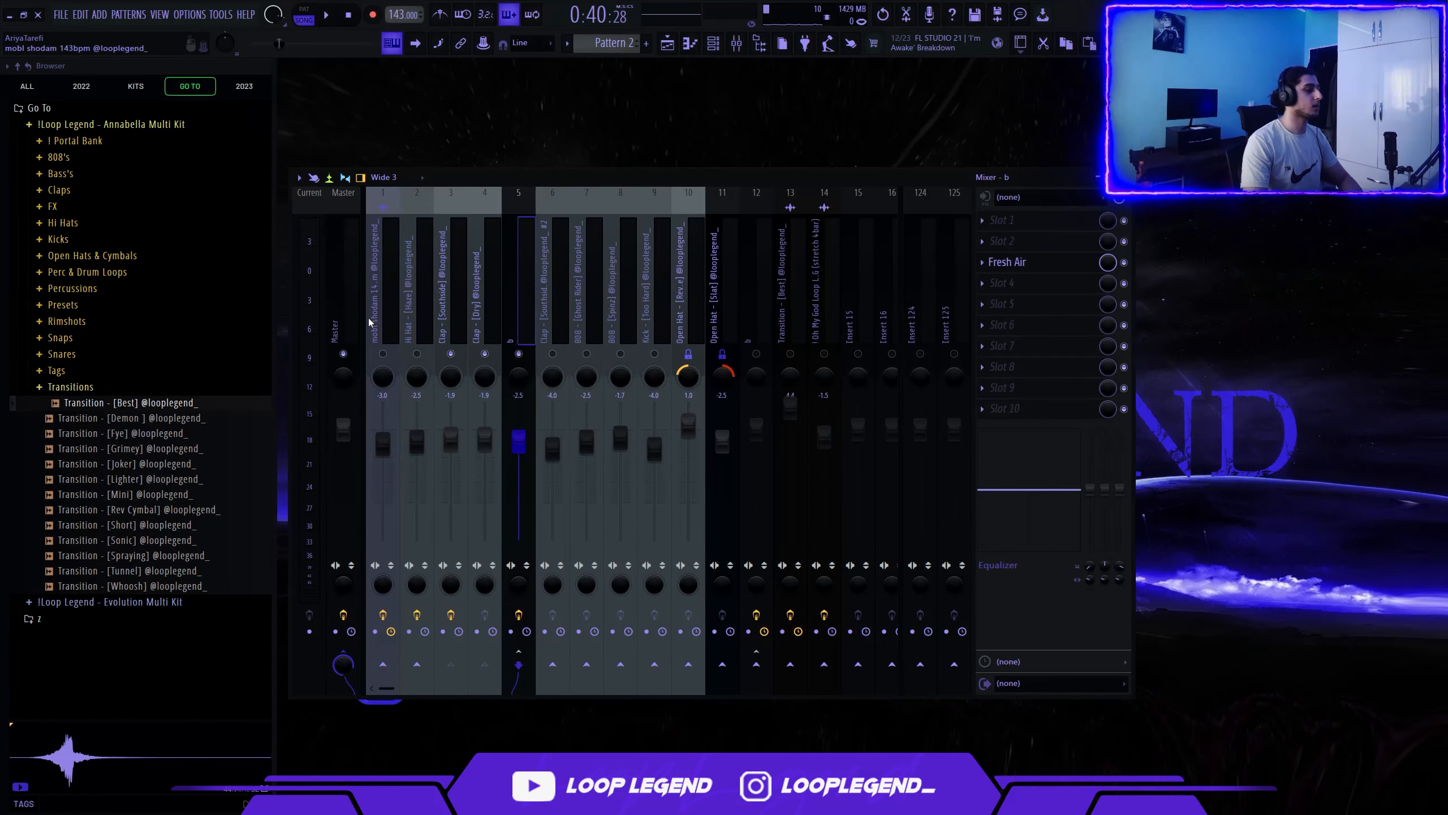
key("space")
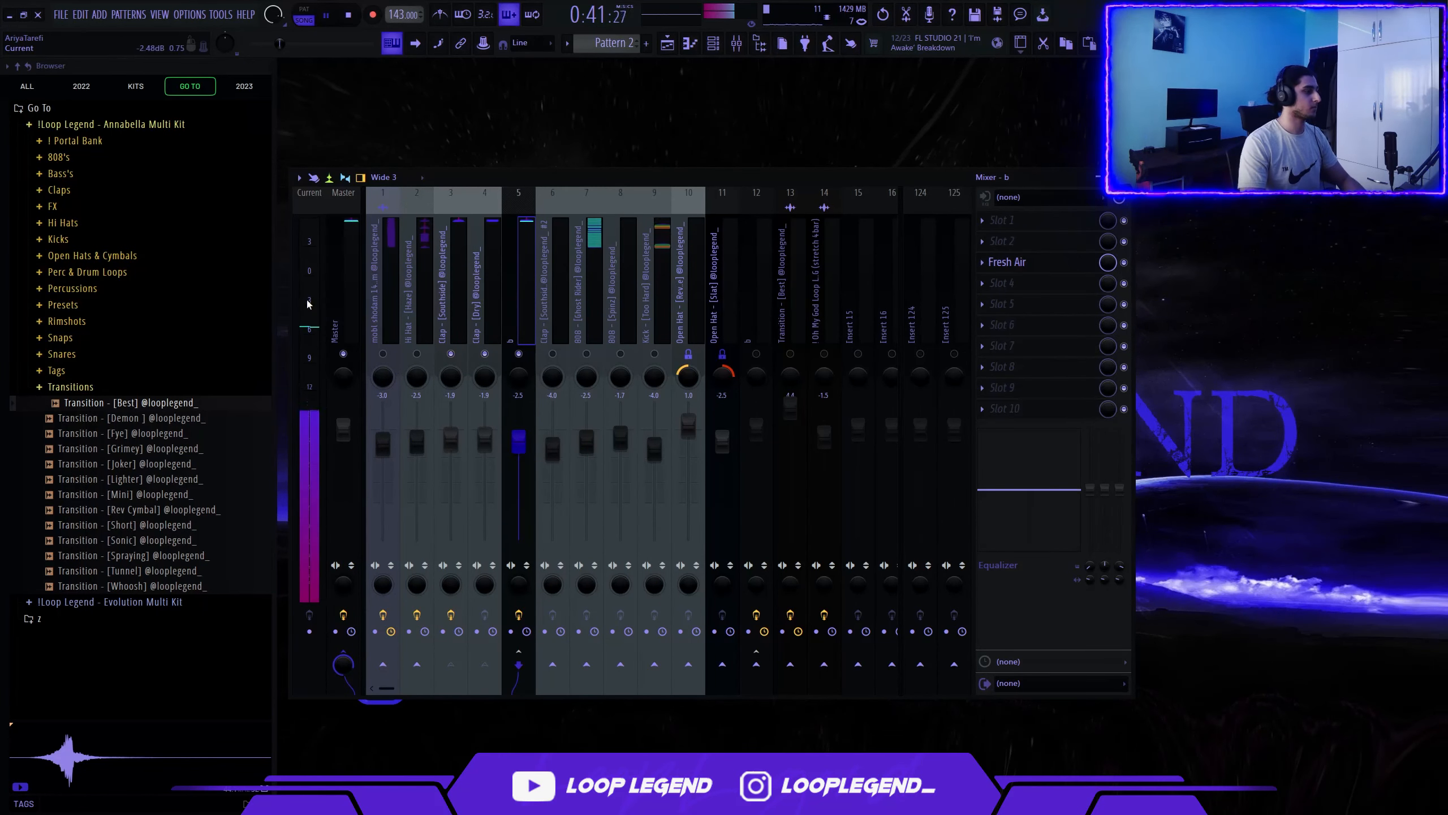
key("space")
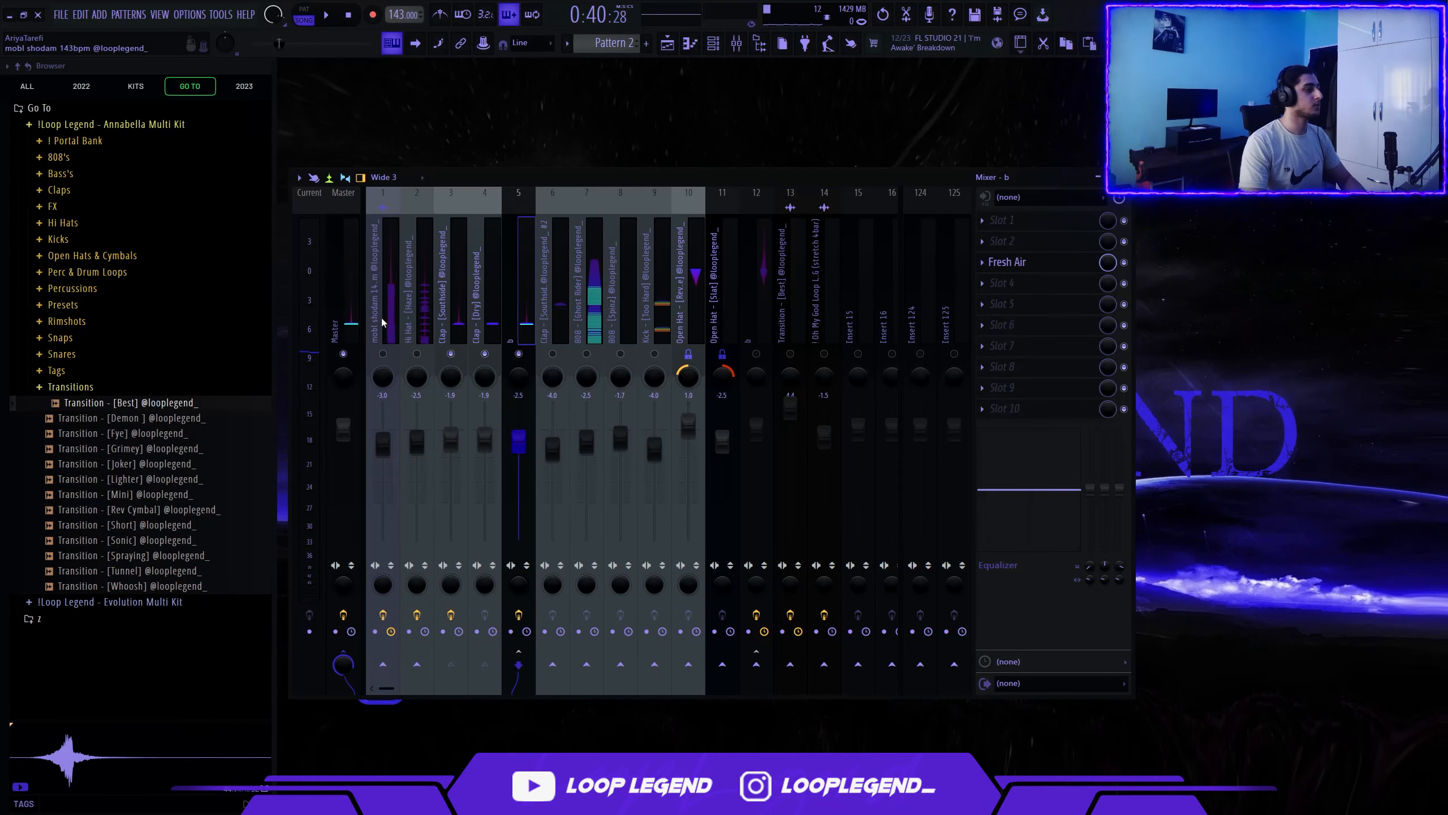
Combine the hi hat, clap and 808 inserts, unmute 808 [Spinz], and check the combined level on the meter
left_click(441, 307)
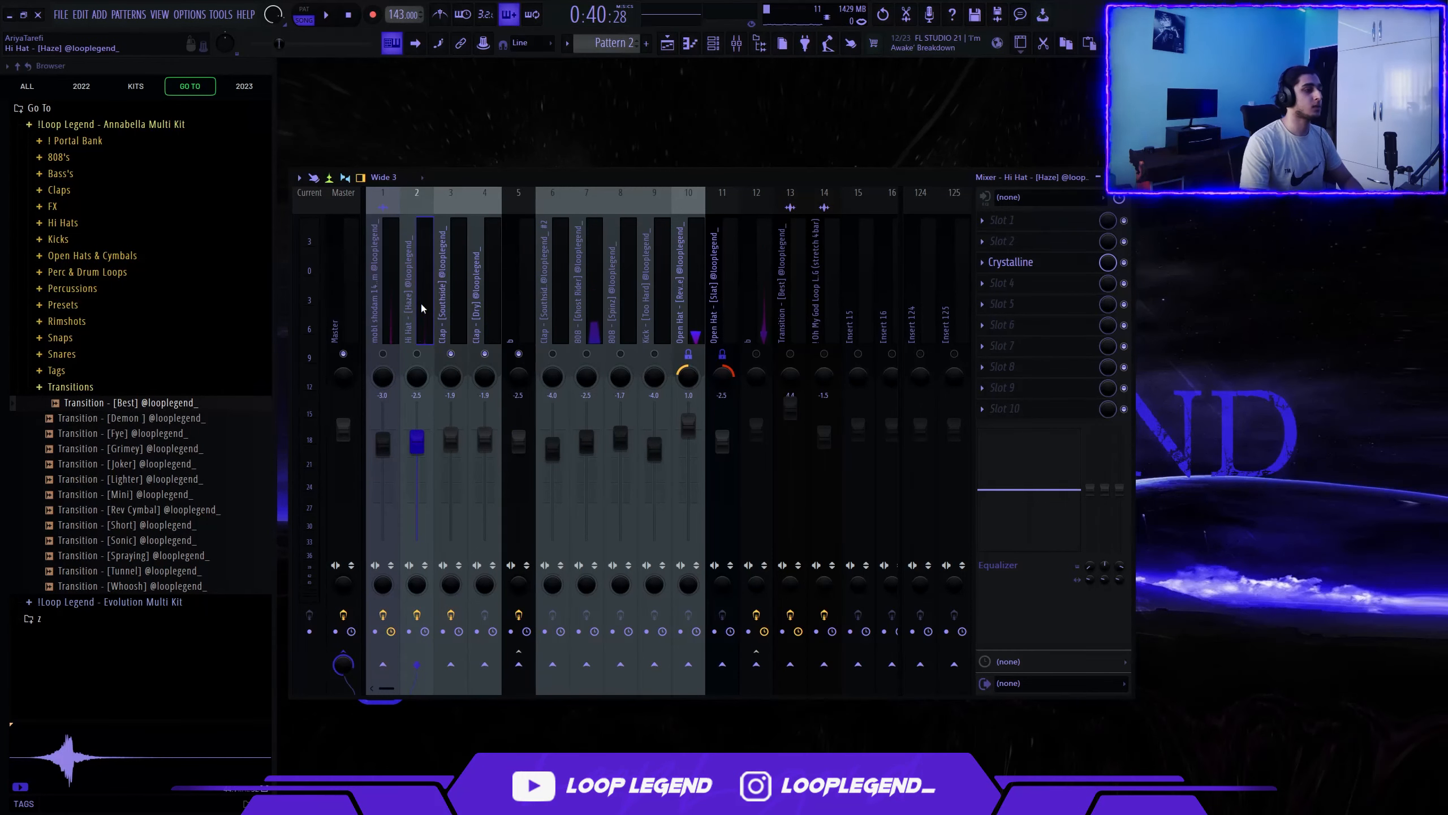
left_click(348, 304)
left_click(478, 283)
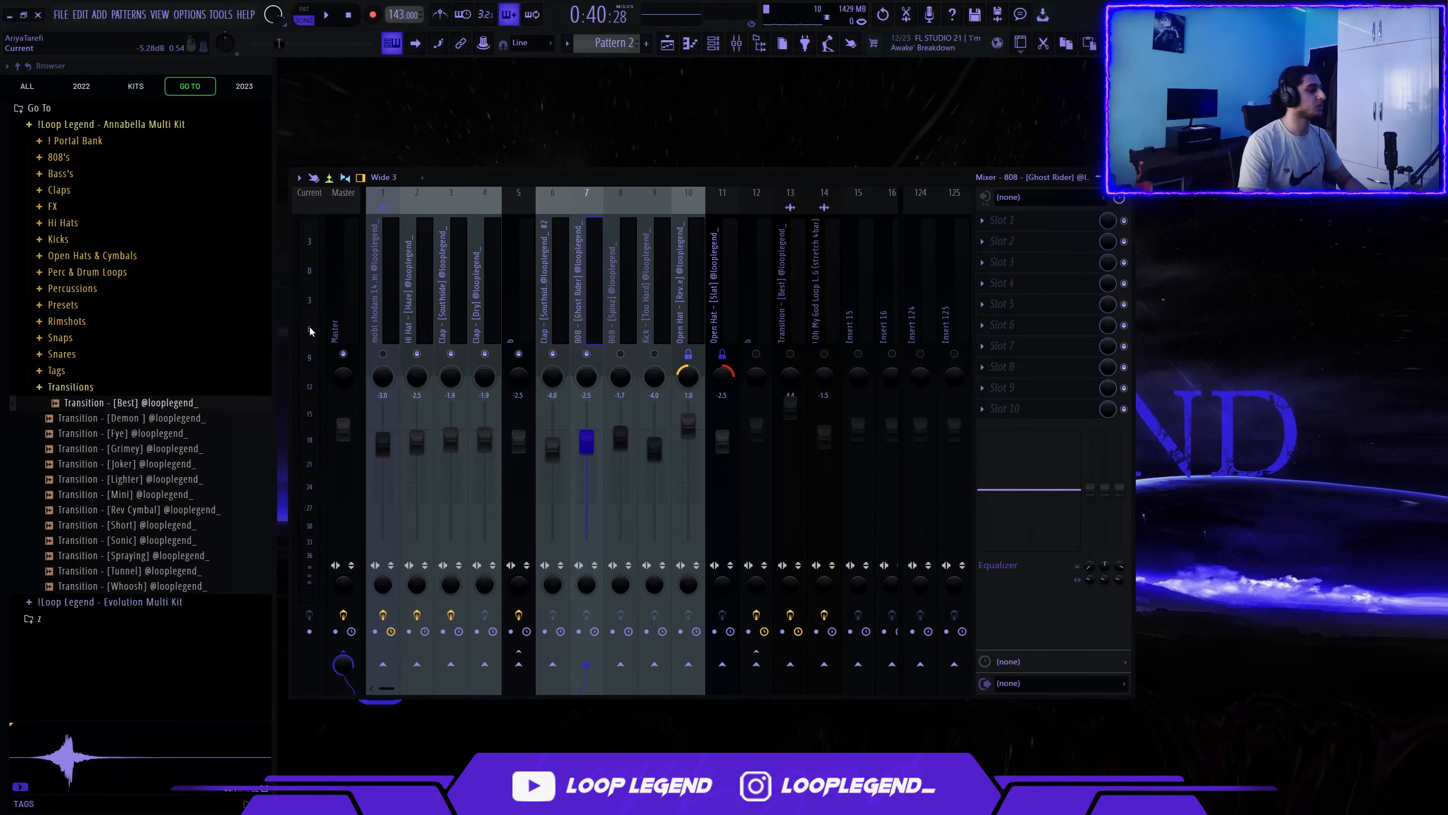
left_click(623, 355)
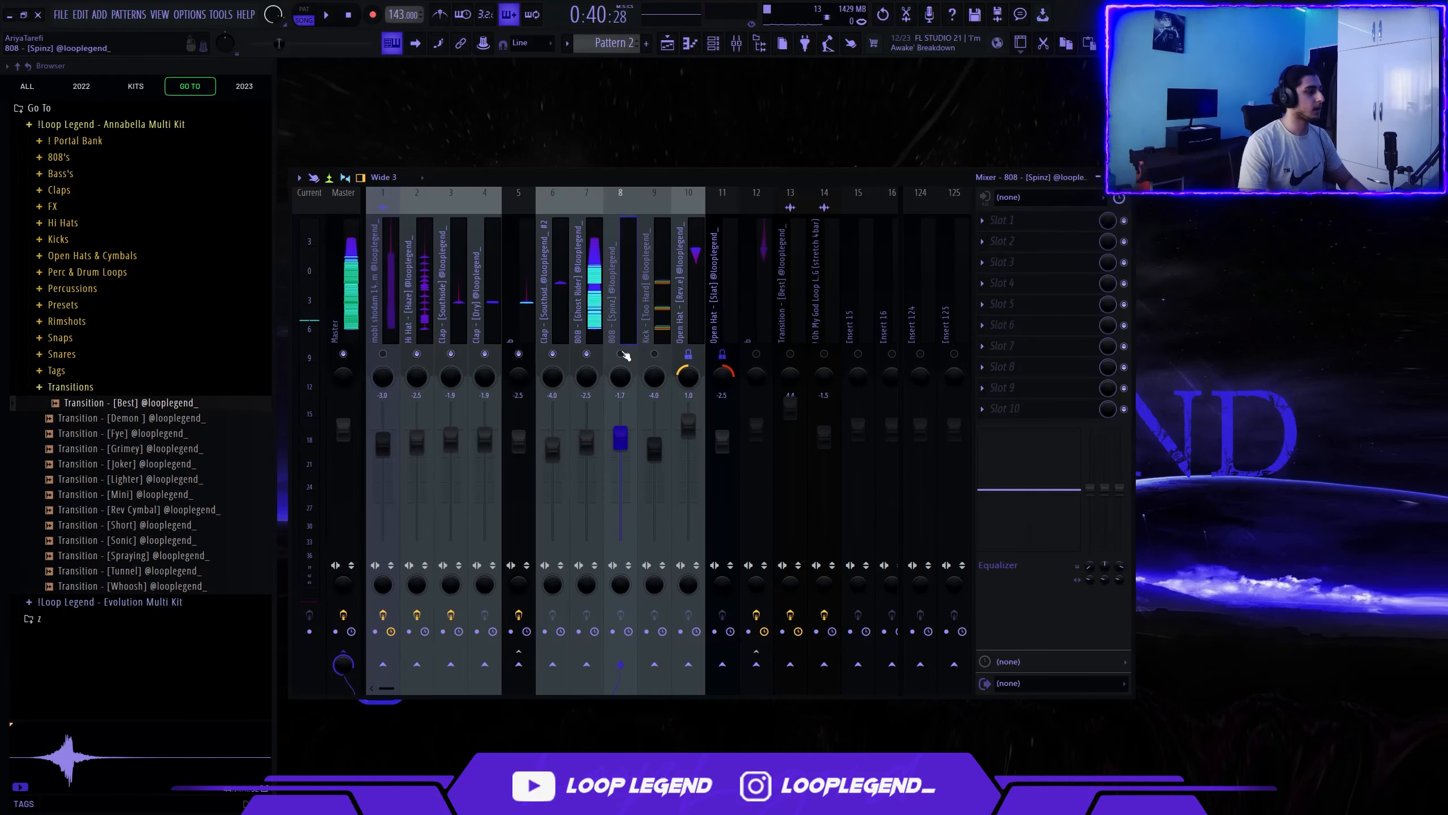
key("space")
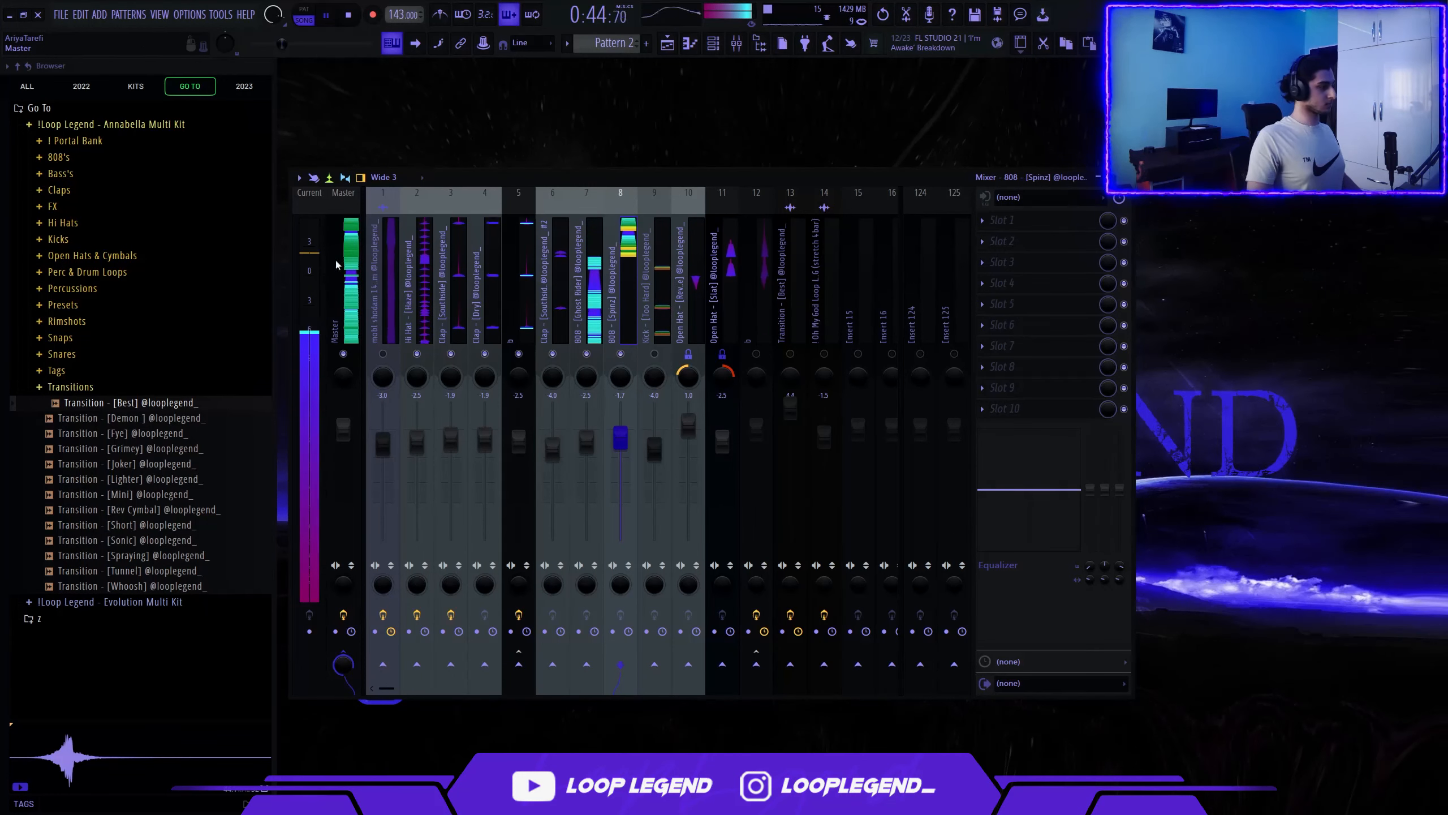
key("space")
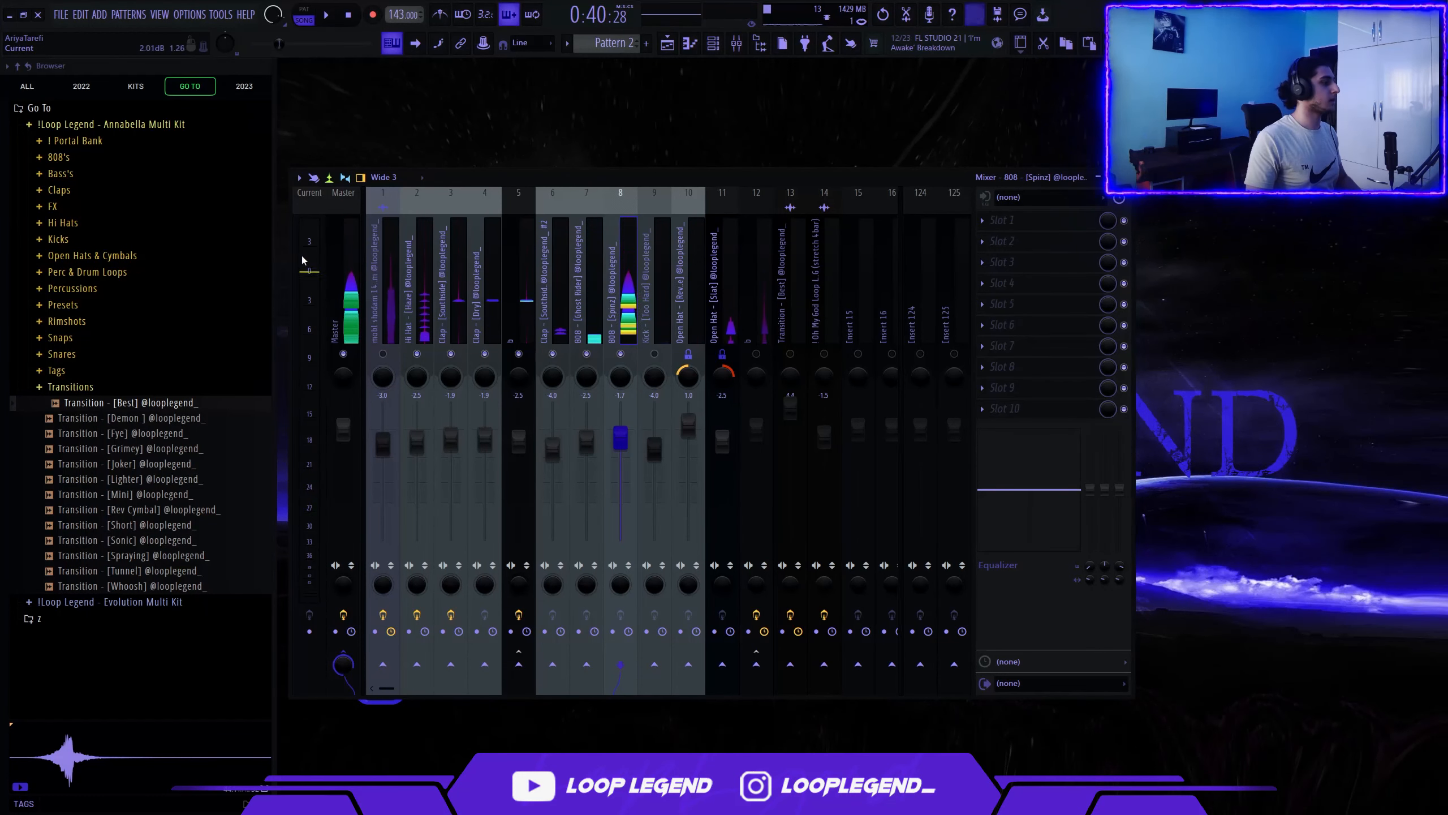
Check the level with the Kick [Too Hard] insert and the open hat bus, and play the full mix
key("Right")
key("space")
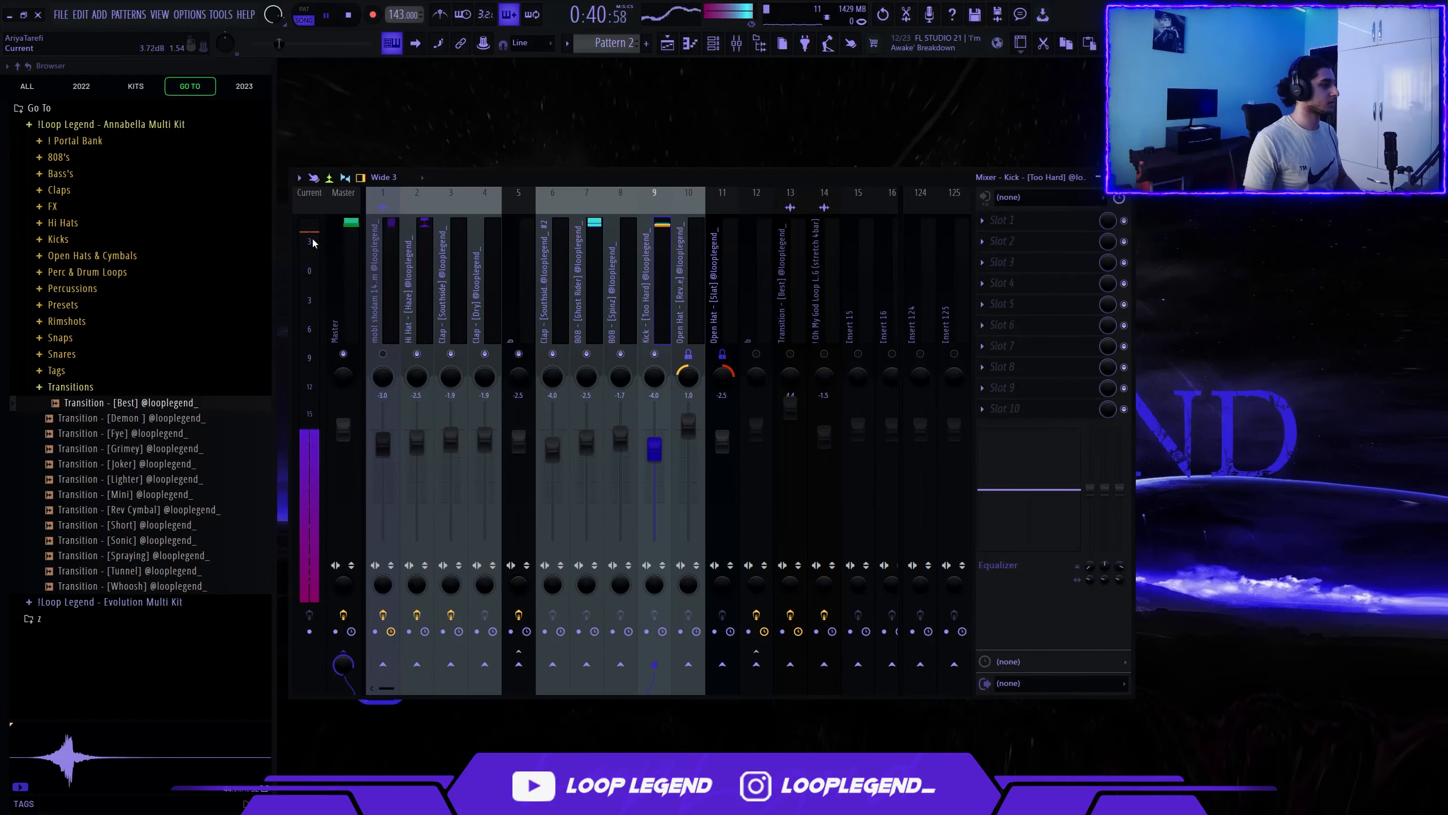
left_click(348, 15)
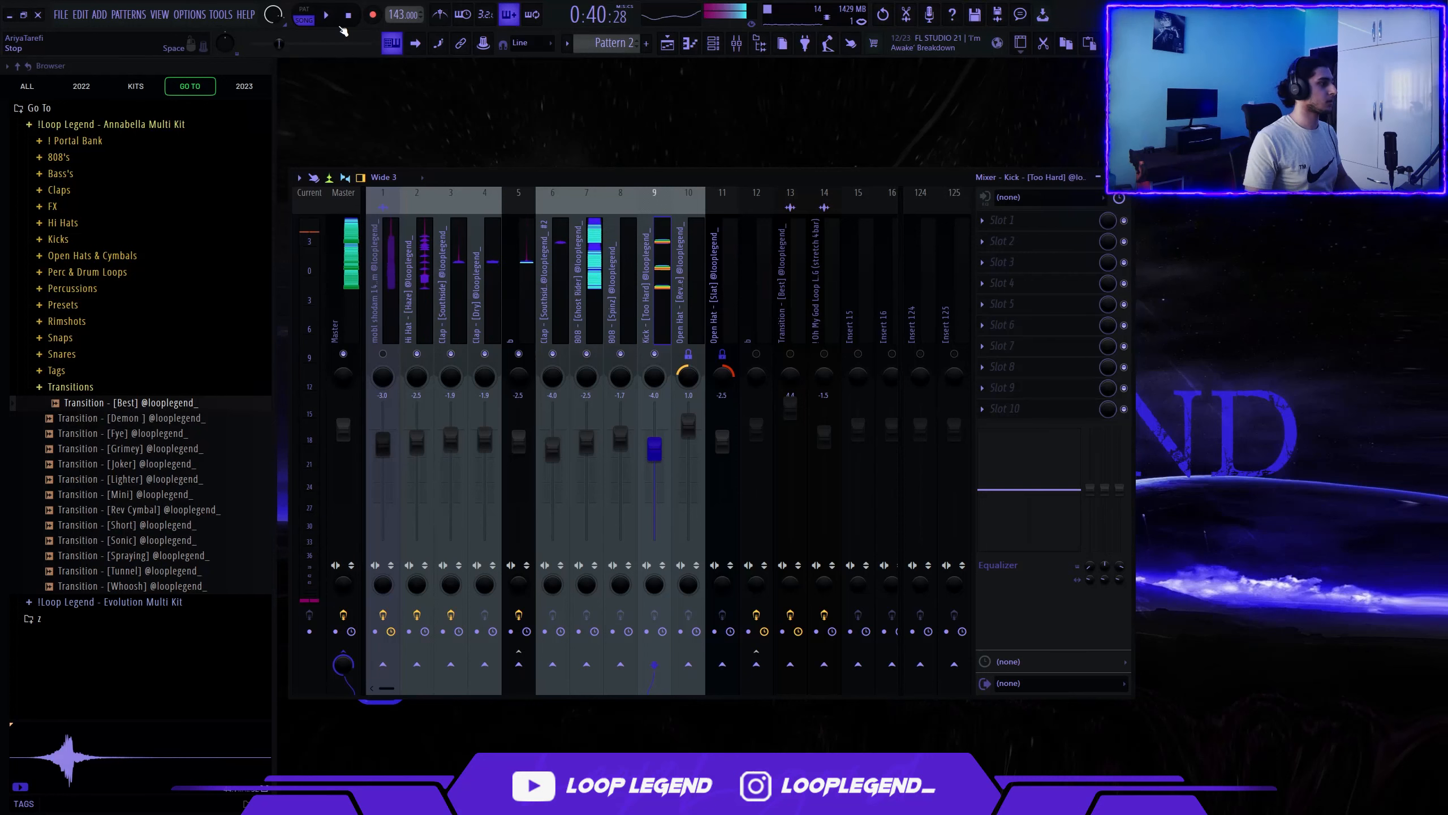
left_click(758, 341)
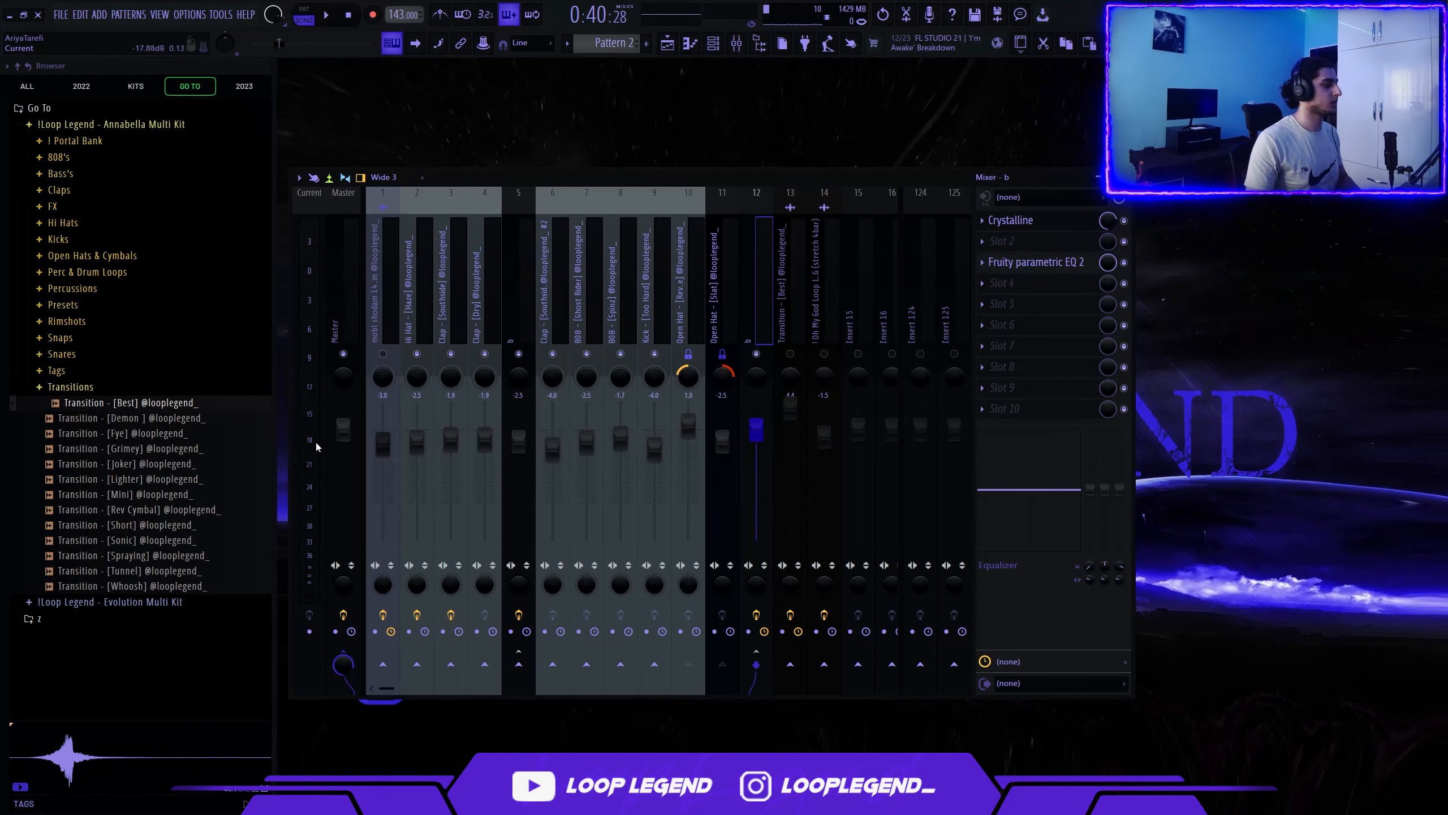
key("space")
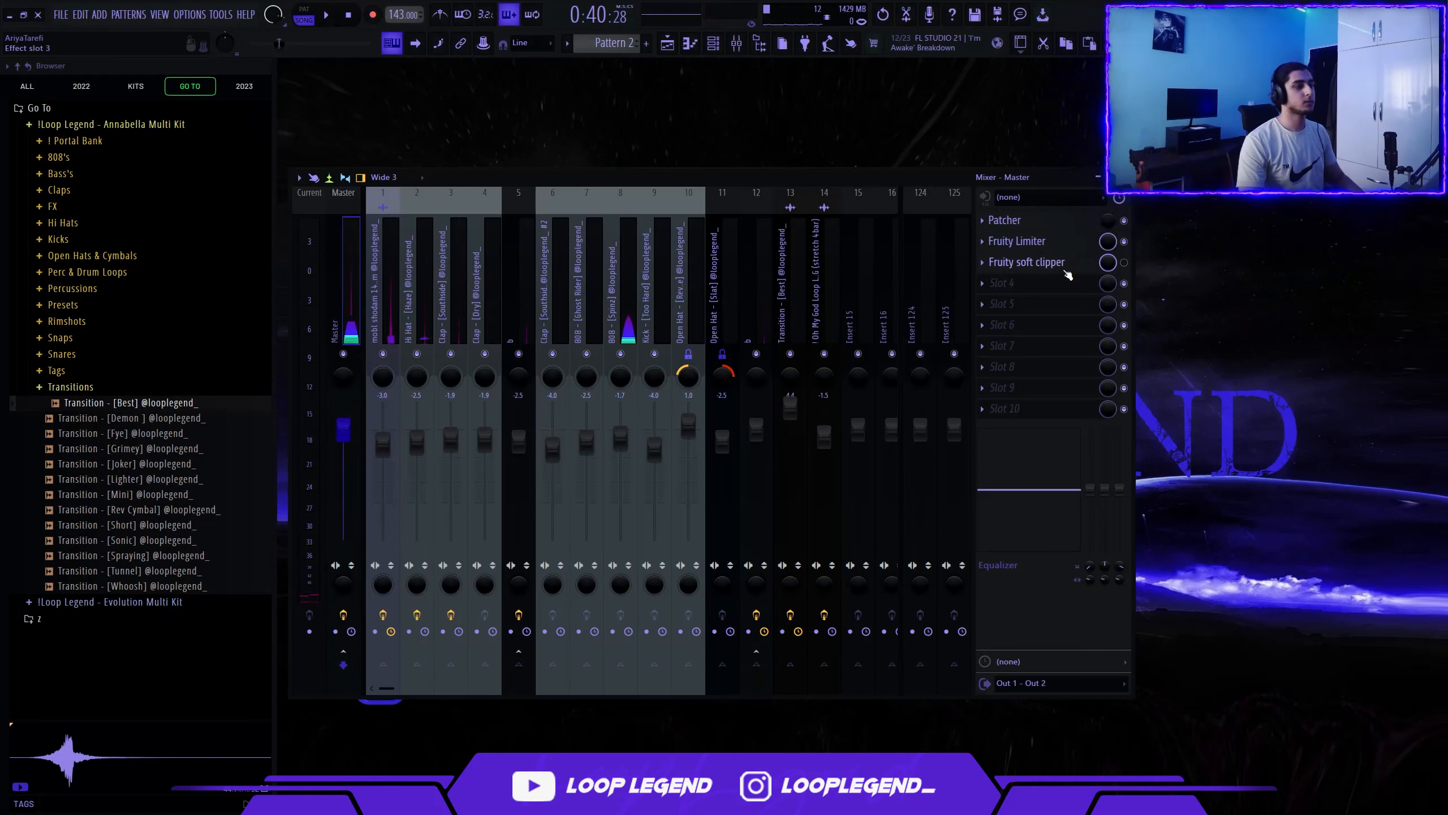
Move the Fruity soft clipper to slot 6 and the Fruity Limiter to slot 4 in the Master effects chain, and check the Patcher
scroll(1066, 271, "down", 3)
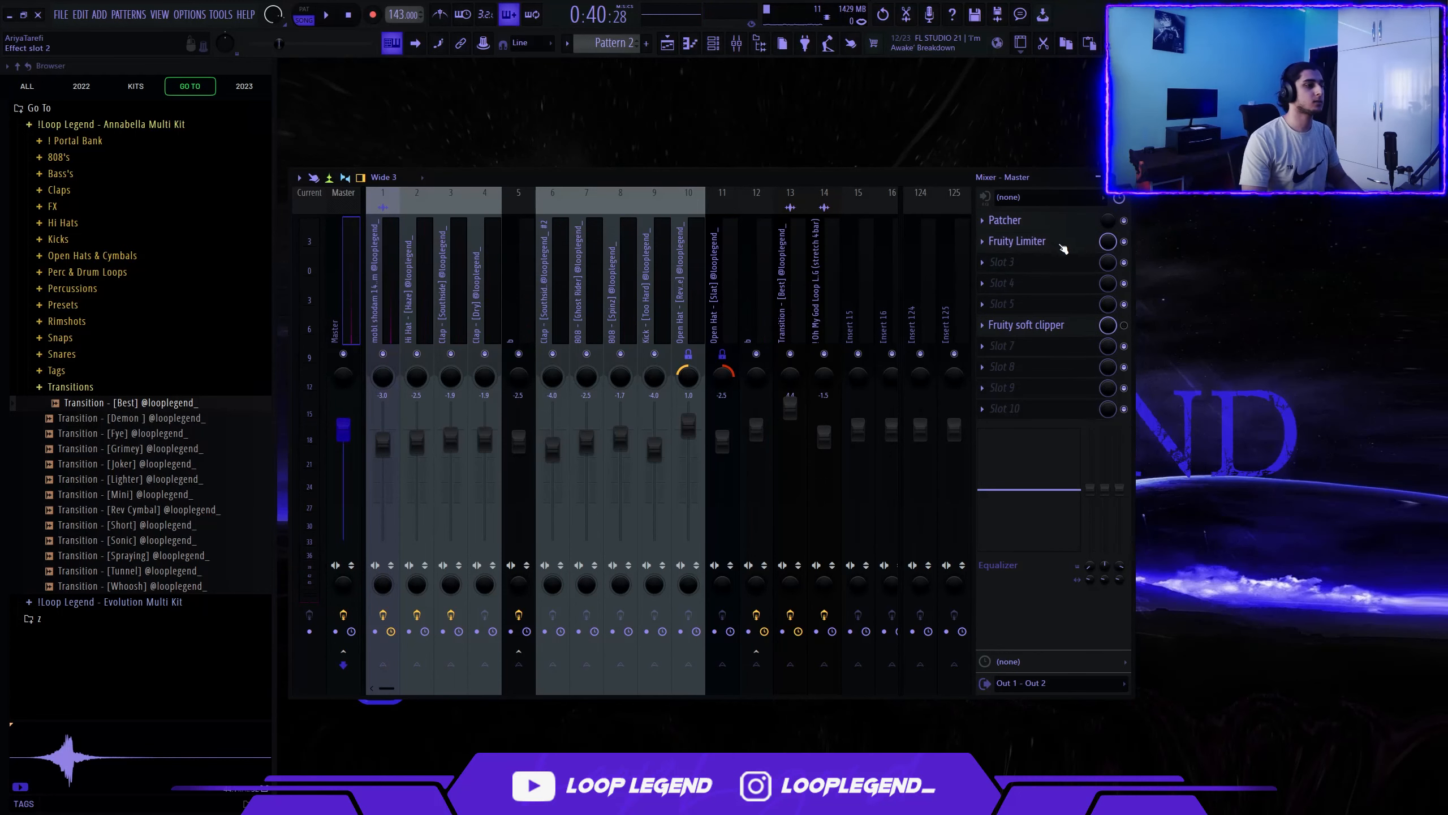
scroll(1063, 249, "down", 1)
left_click(1049, 221)
left_click(1049, 221)
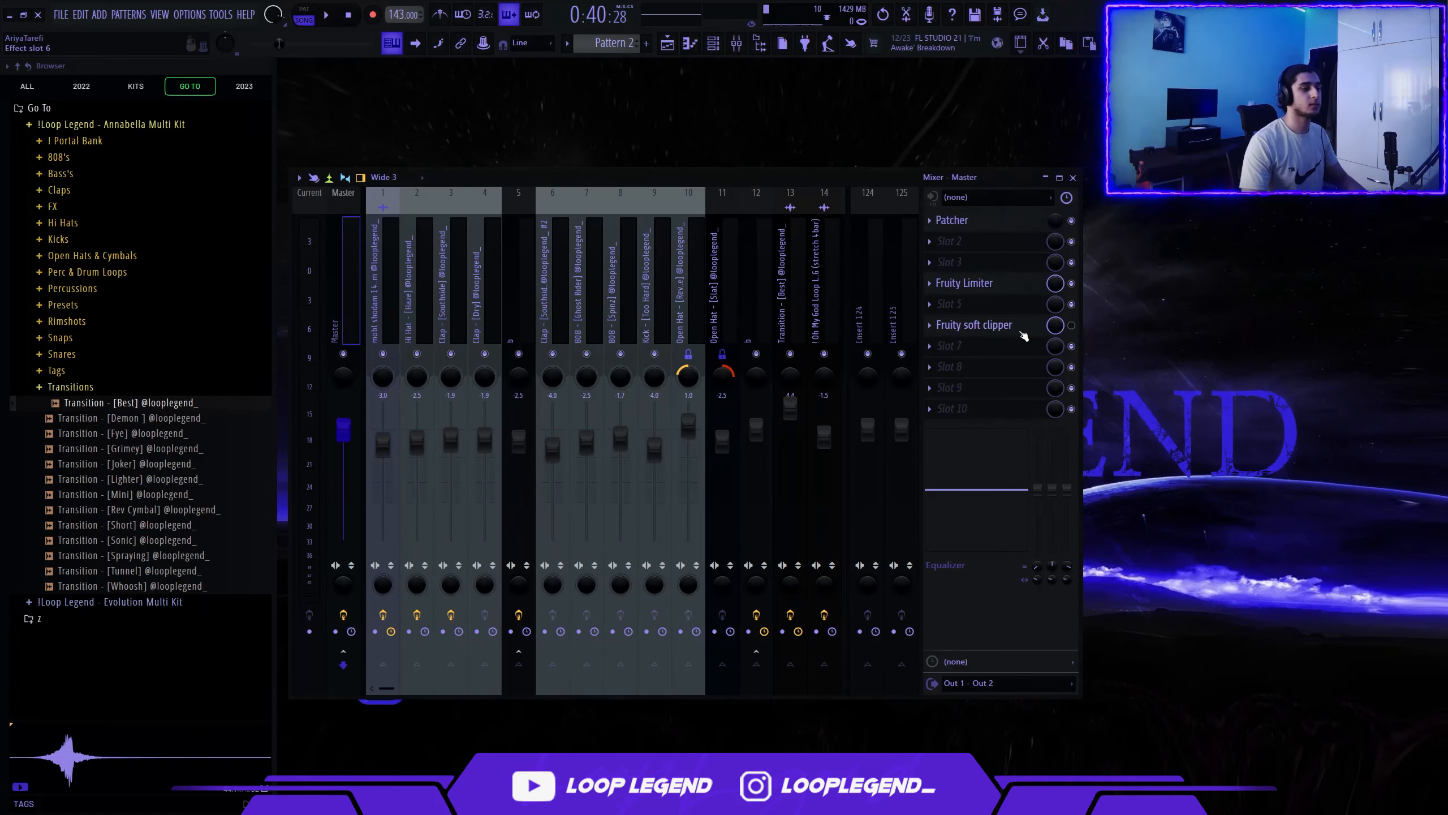
Check the Fruity soft clipper's threshold and post settings in the Master effects chain, and close its window
left_click(1022, 330)
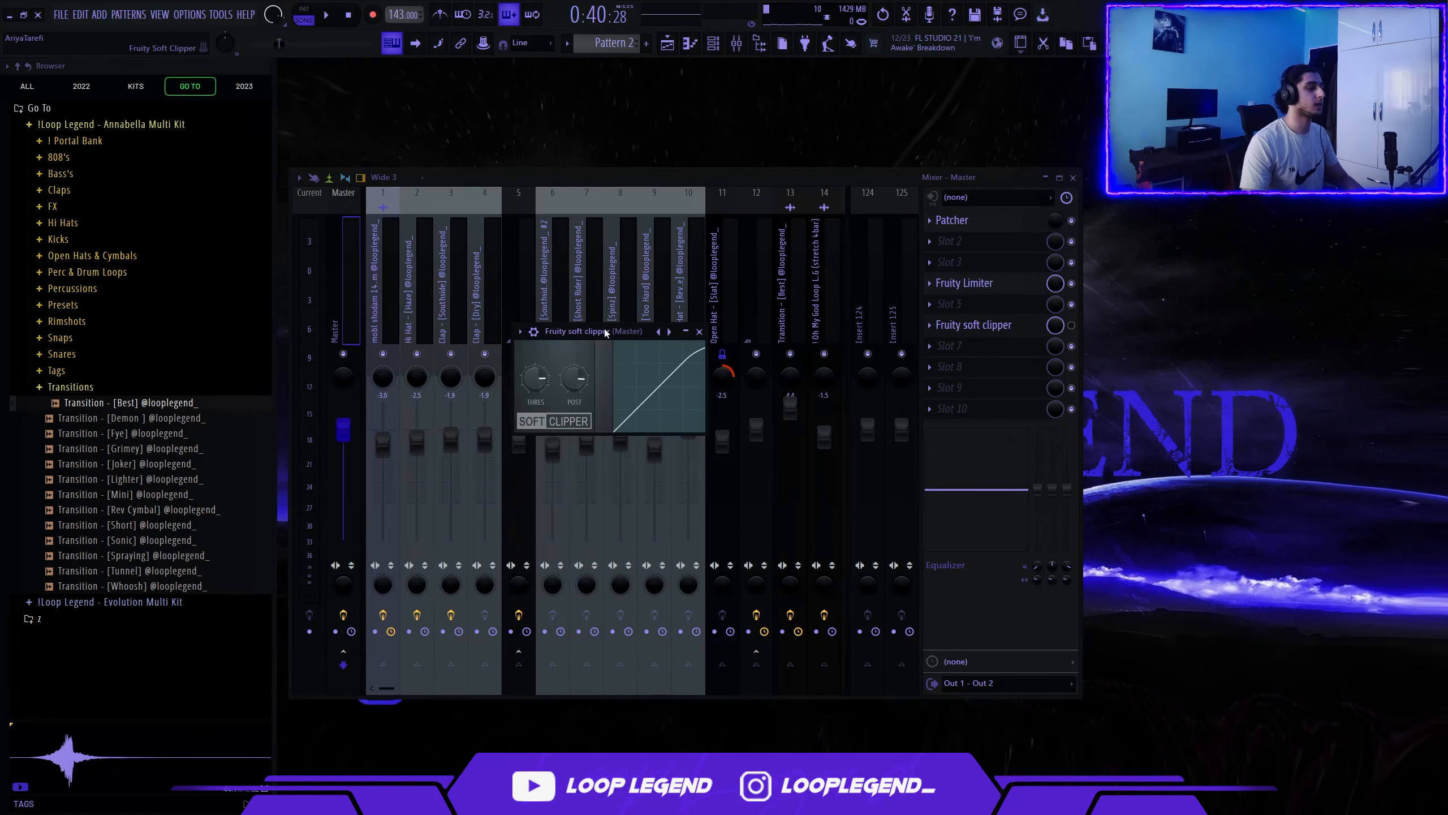
left_click_drag(607, 330, 634, 328)
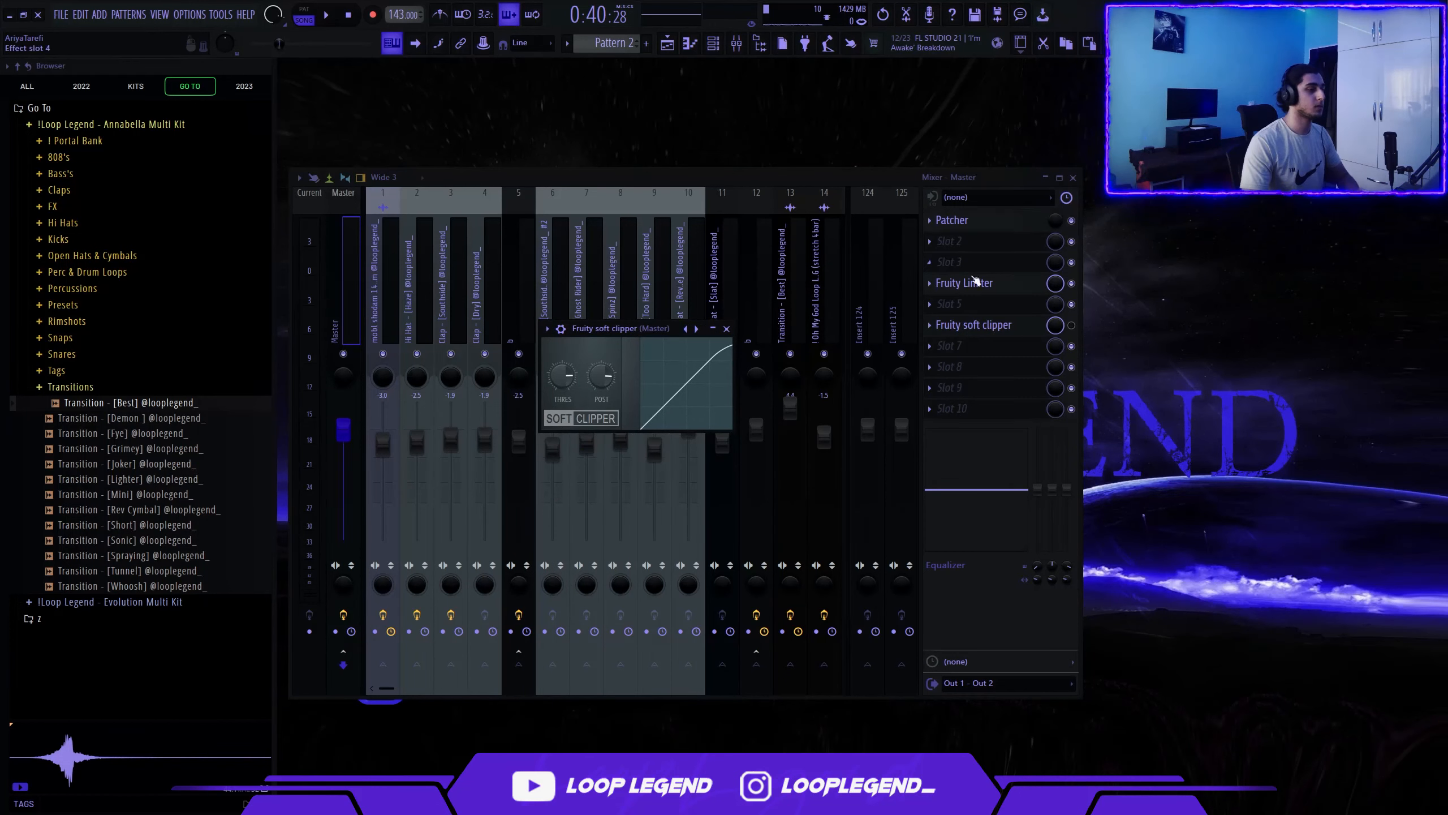
left_click(726, 329)
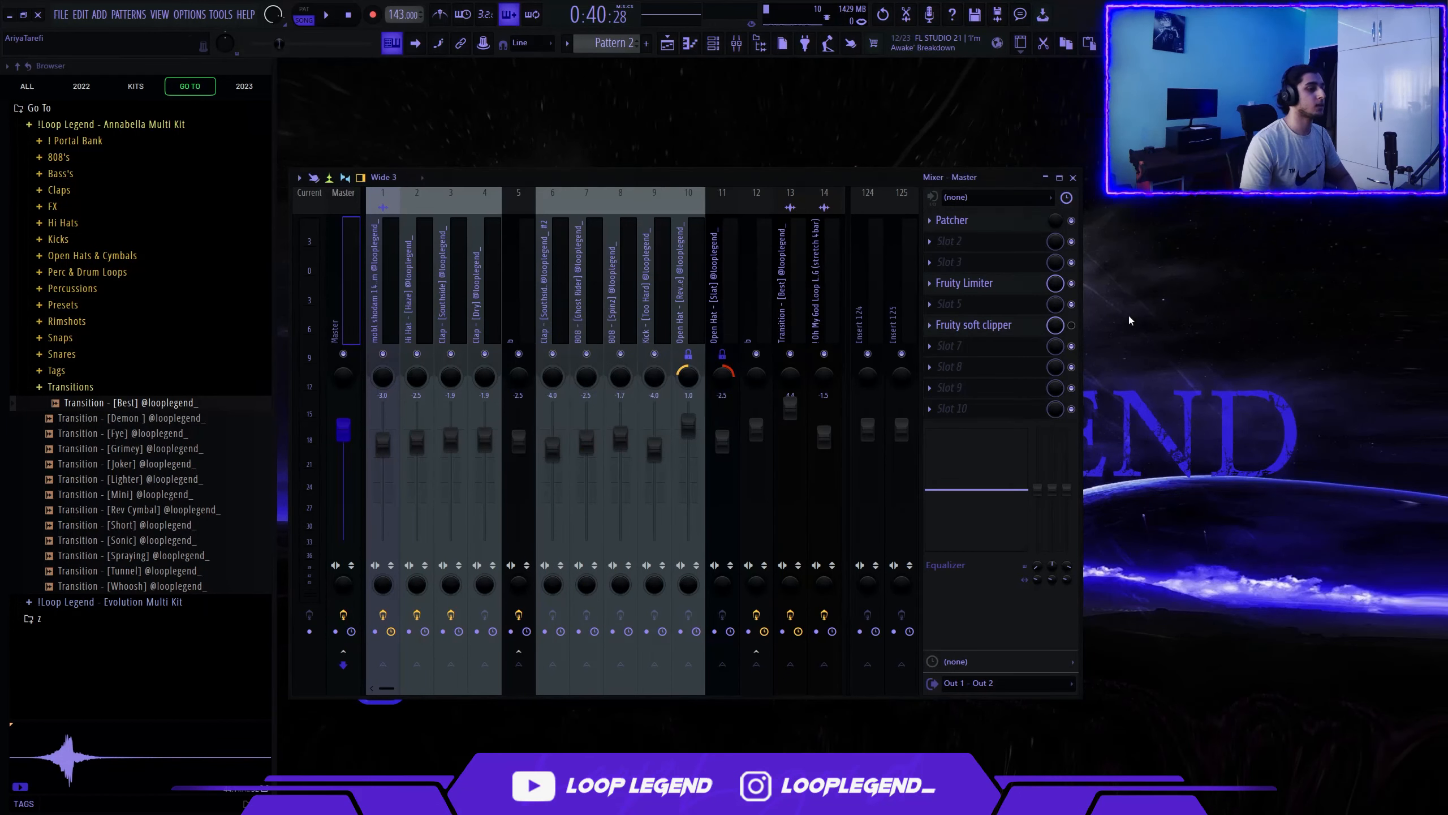
Try a second Fruity Limiter in slot 2 of the Master chain, raising its ceiling to 12.0 dB and adjusting its saturation threshold
left_click(976, 284)
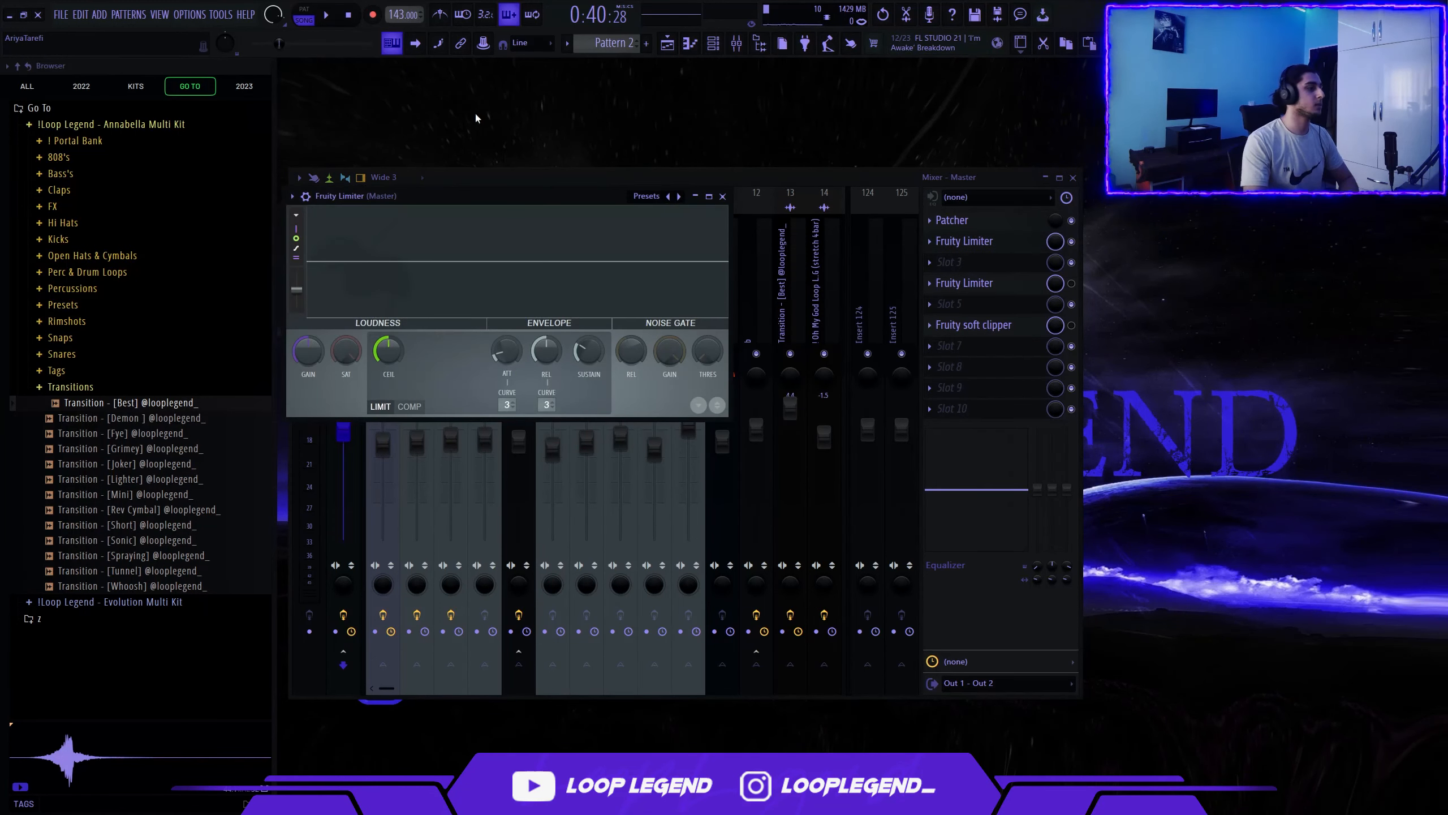
left_click_drag(554, 209, 629, 253)
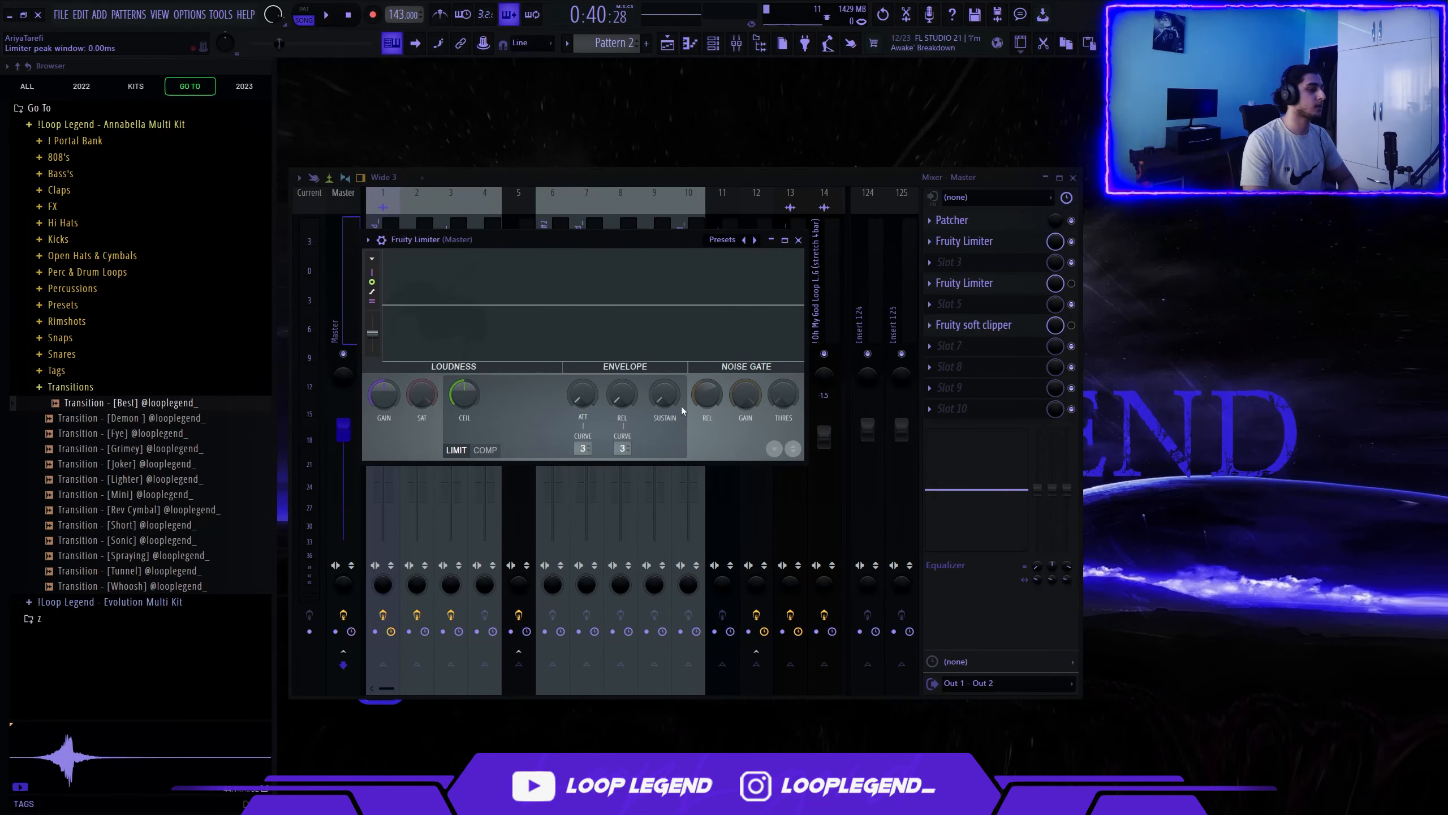
left_click_drag(464, 394, 464, 365)
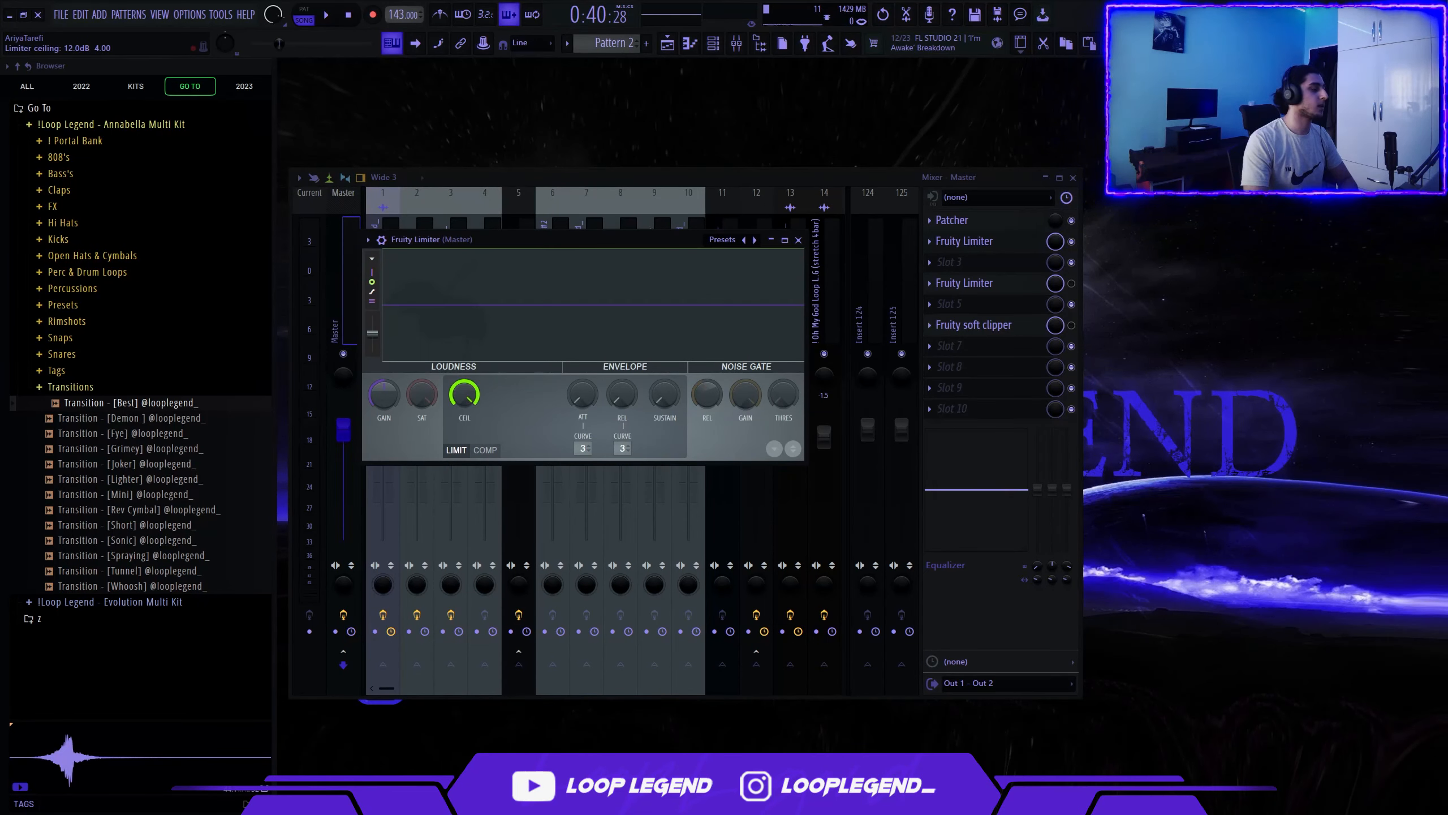
left_click_drag(521, 236, 524, 245)
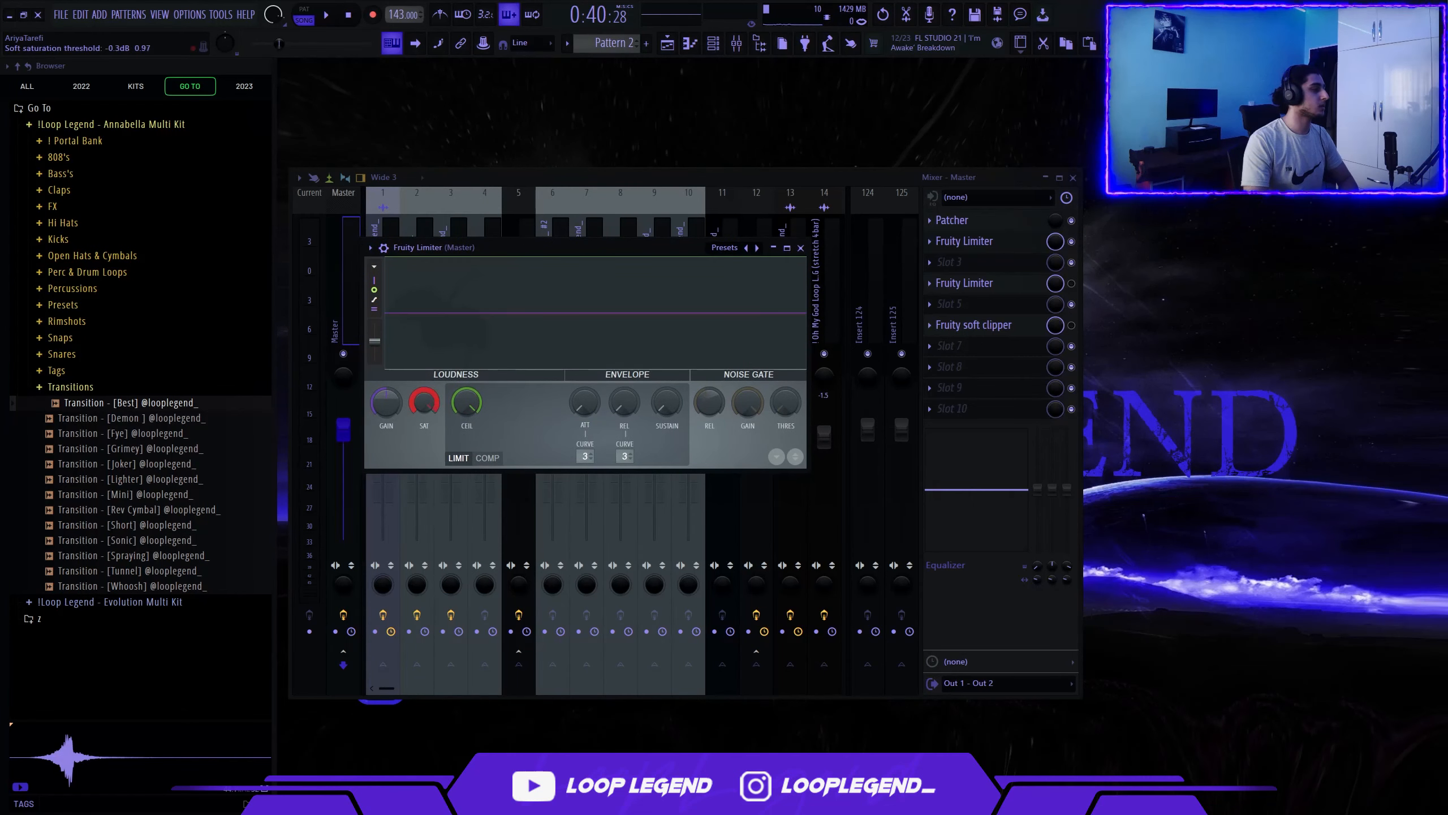
left_click_drag(425, 403, 425, 427)
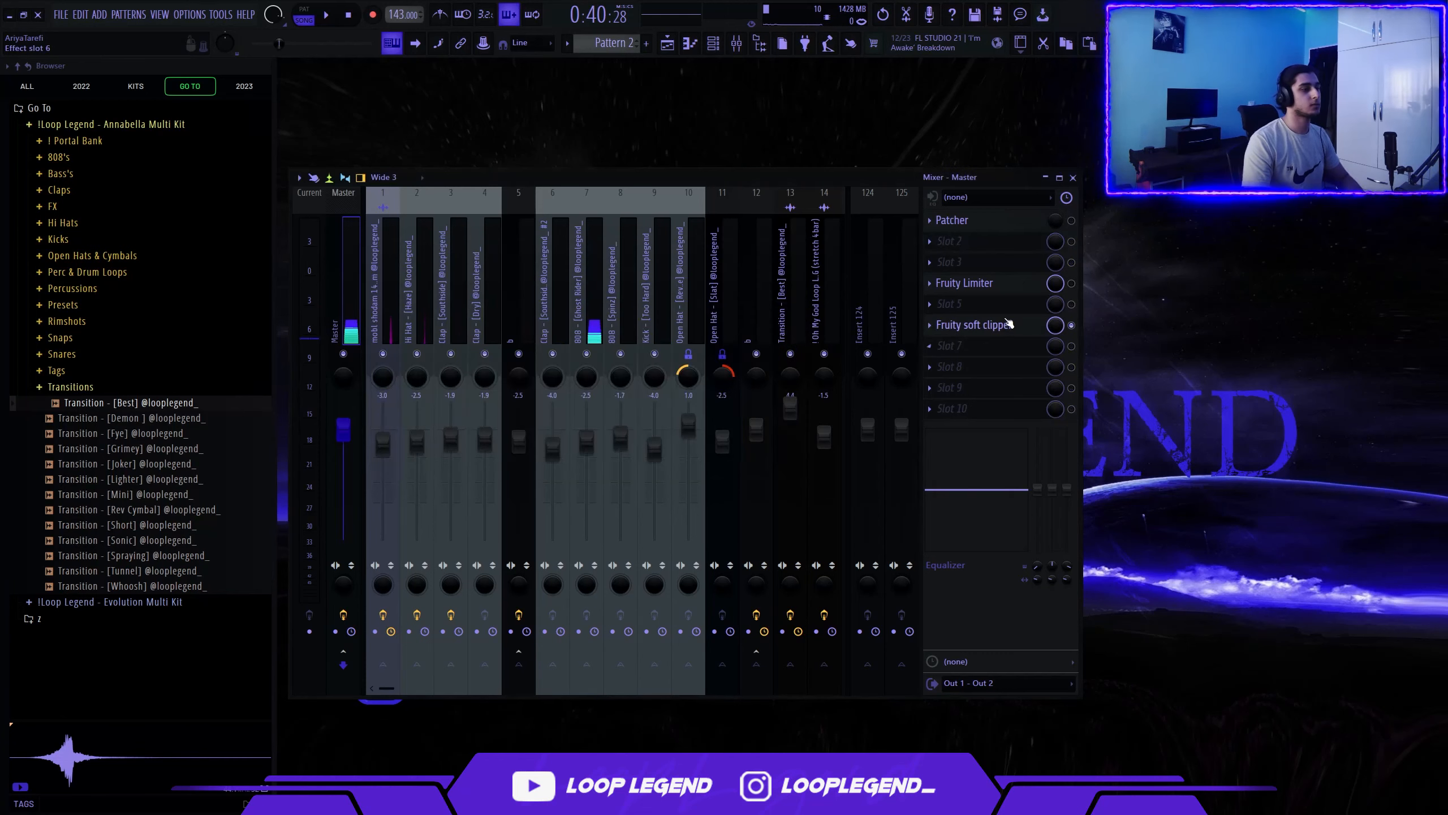
Play the mix with only the Fruity soft clipper active on the Master, and examine the clipper's level display
left_click(1008, 323)
left_click_drag(603, 330, 667, 322)
key("space")
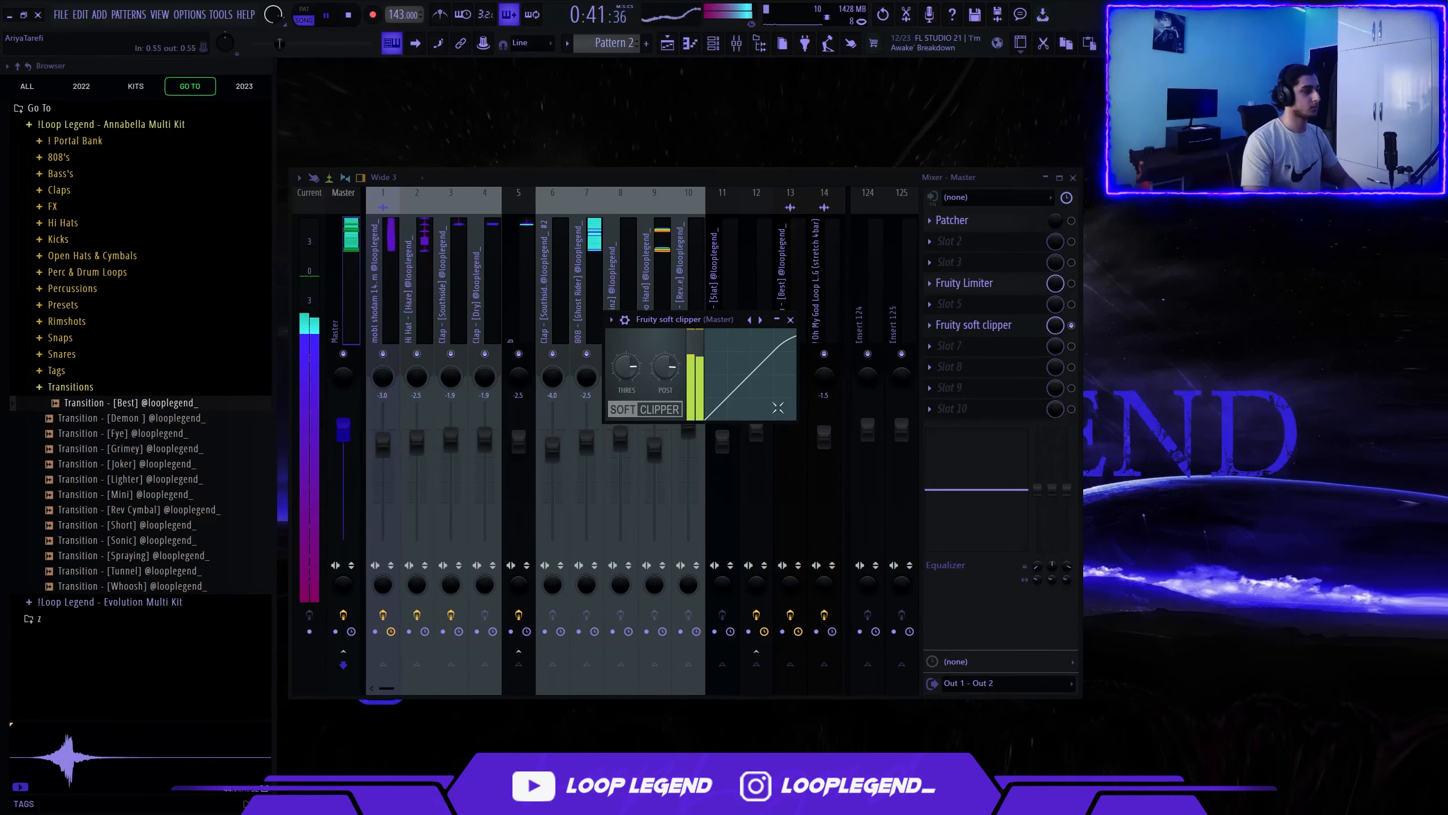
Bypass the Fruity soft clipper and play the mix with only the Fruity Limiter enabled on the Master
left_click(1072, 326)
key("space")
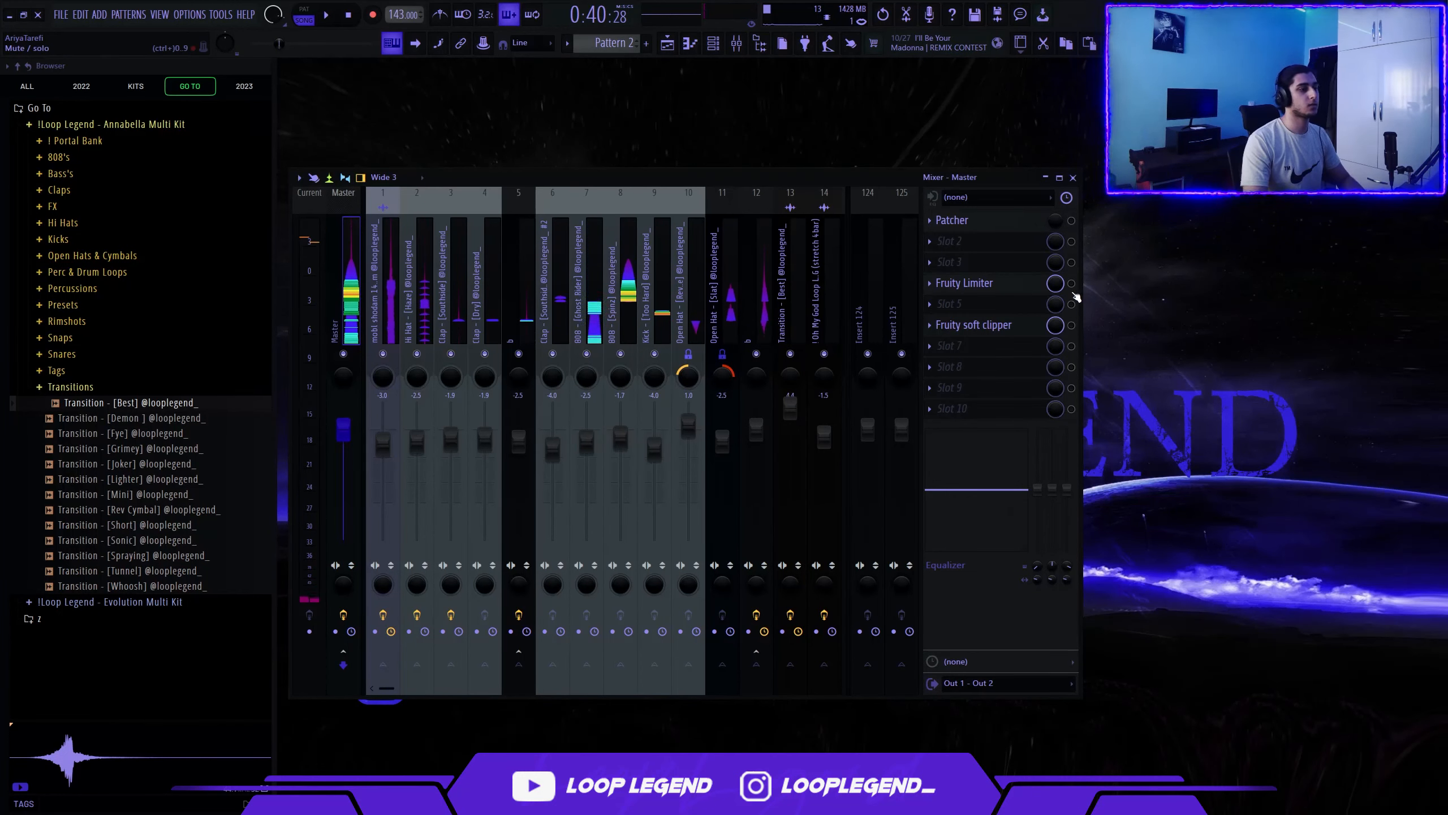
key("space")
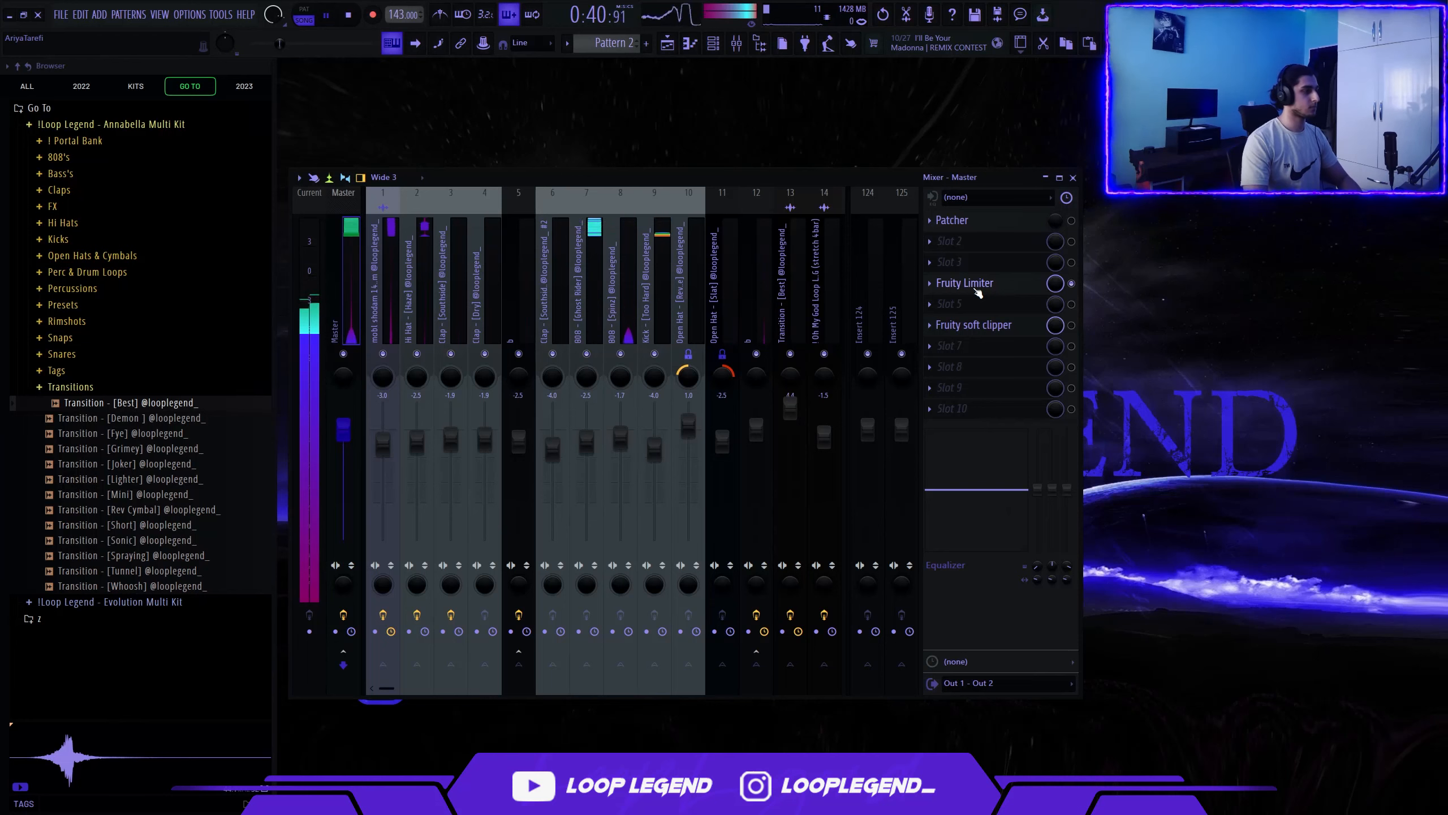